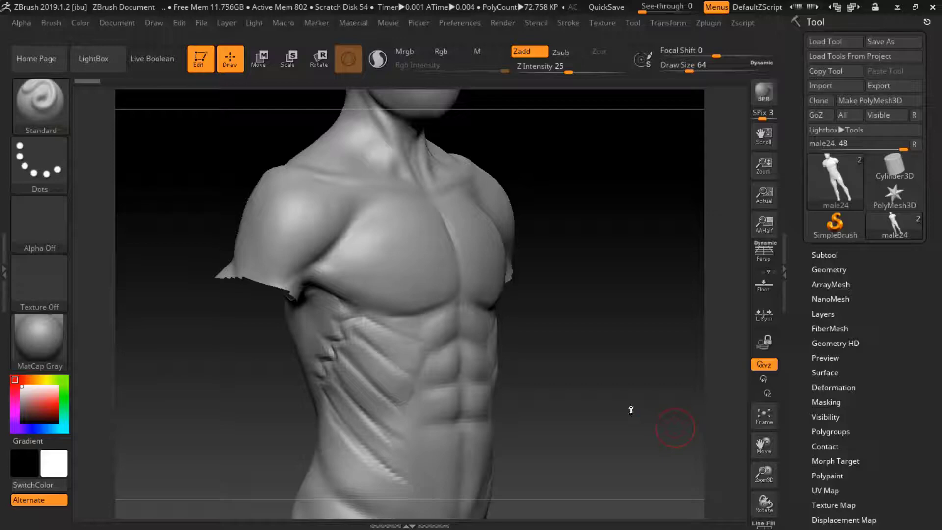
# Switch to the Clay brush and frame a three-quarter view of the flank
pyautogui.moveTo(630, 411); pyautogui.dragTo(650, 399)
pyautogui.press('b')
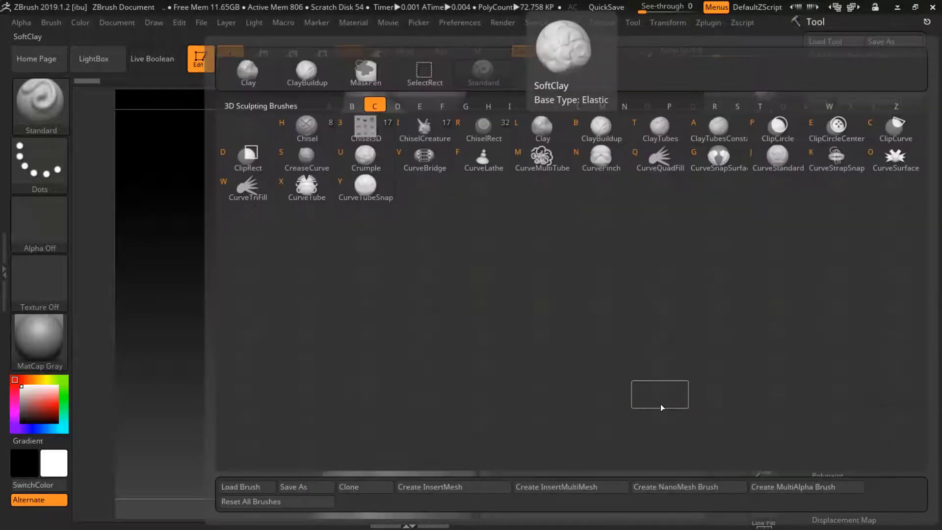
pyautogui.press('c')
pyautogui.press('l')
pyautogui.keyDown('shift'); pyautogui.moveTo(646, 246); pyautogui.dragTo(451, 317); pyautogui.keyUp('shift')
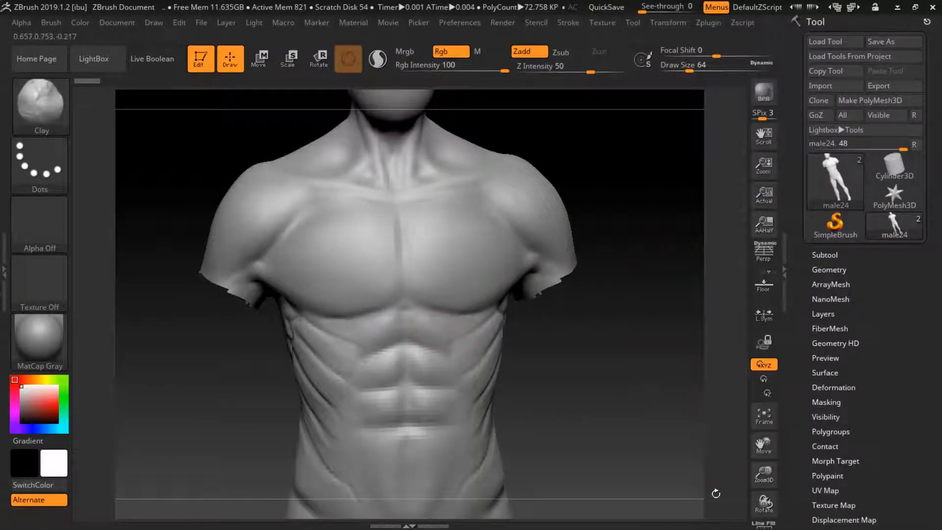
pyautogui.moveTo(762, 472); pyautogui.dragTo(762, 441)
pyautogui.moveTo(647, 294); pyautogui.dragTo(685, 190)
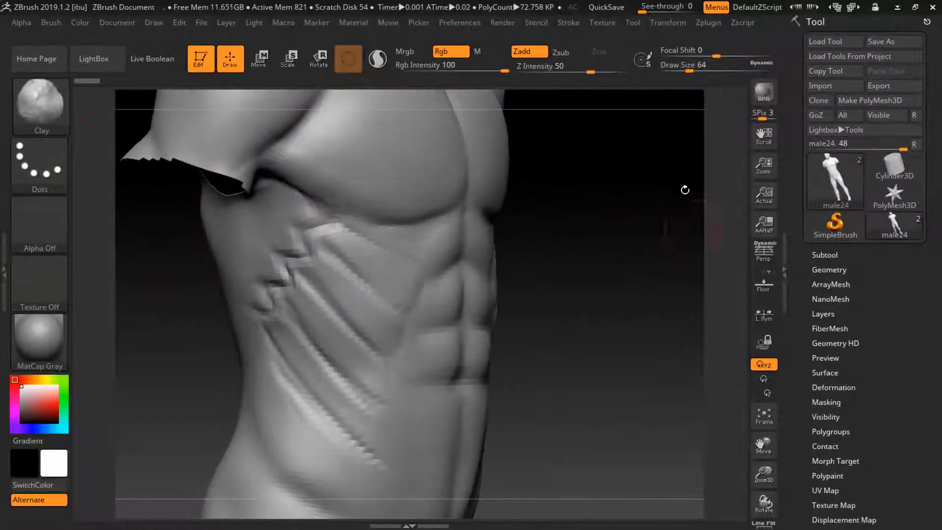
# At Draw Size 74, smooth the serrated ridges over the ribs, then drop size to 59
pyautogui.moveTo(690, 67); pyautogui.dragTo(692, 66)
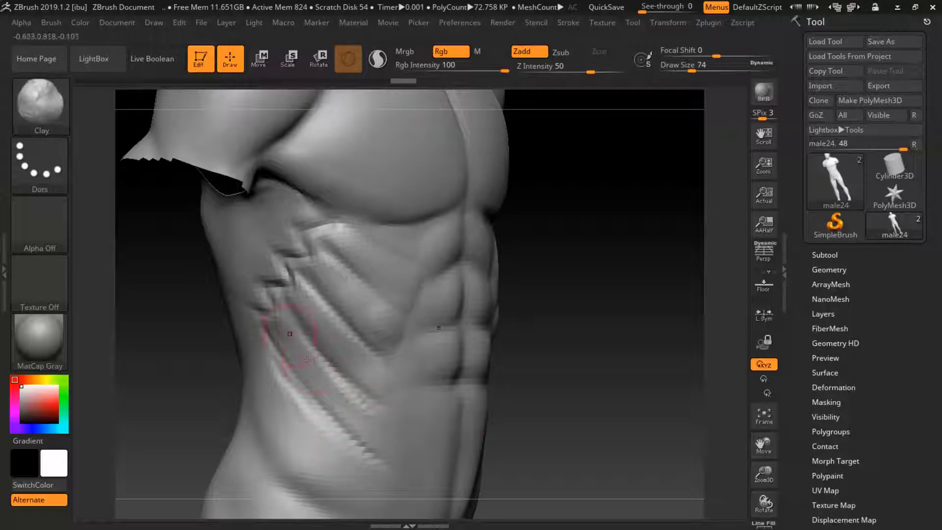
pyautogui.press('shift')
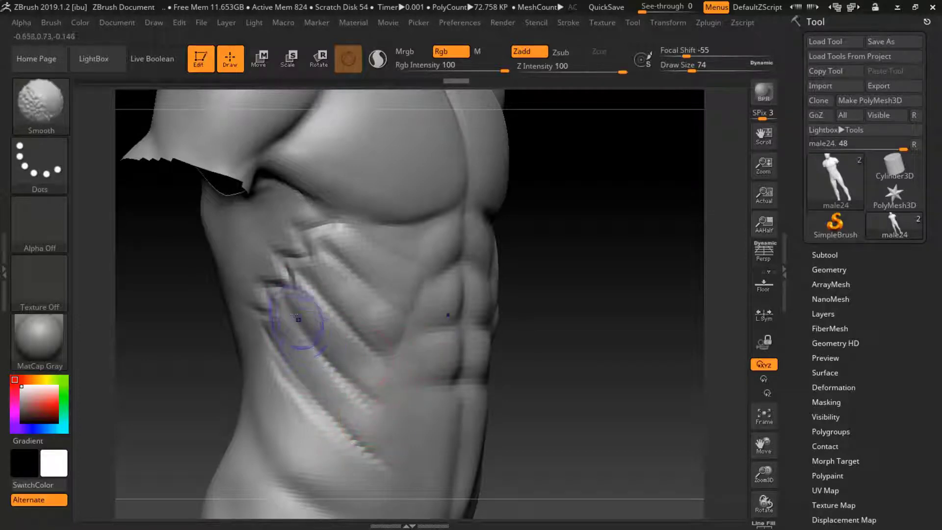
pyautogui.moveTo(284, 299)
pyautogui.keyDown('shift'); pyautogui.mouseDown()
pyautogui.moveTo(360, 370)
pyautogui.moveTo(380, 375)
pyautogui.mouseUp(); pyautogui.keyUp('shift')
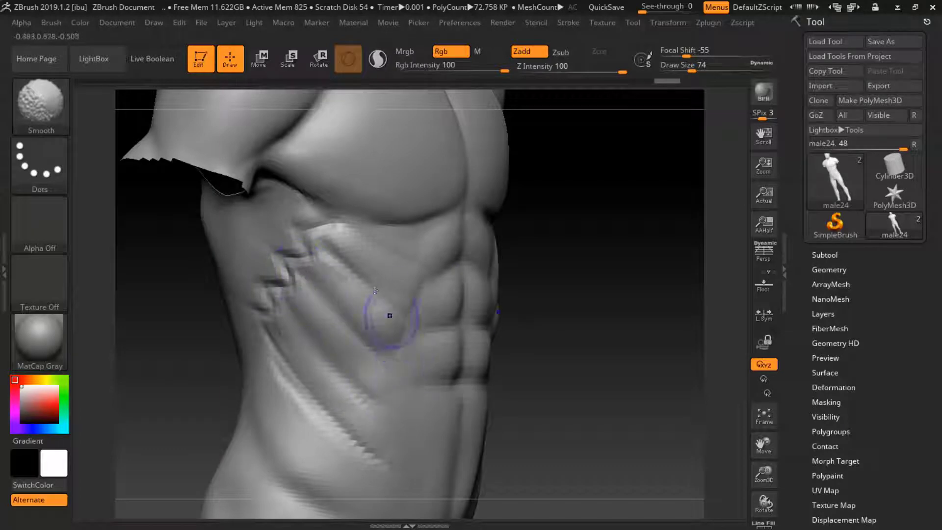
pyautogui.press('ctrl')
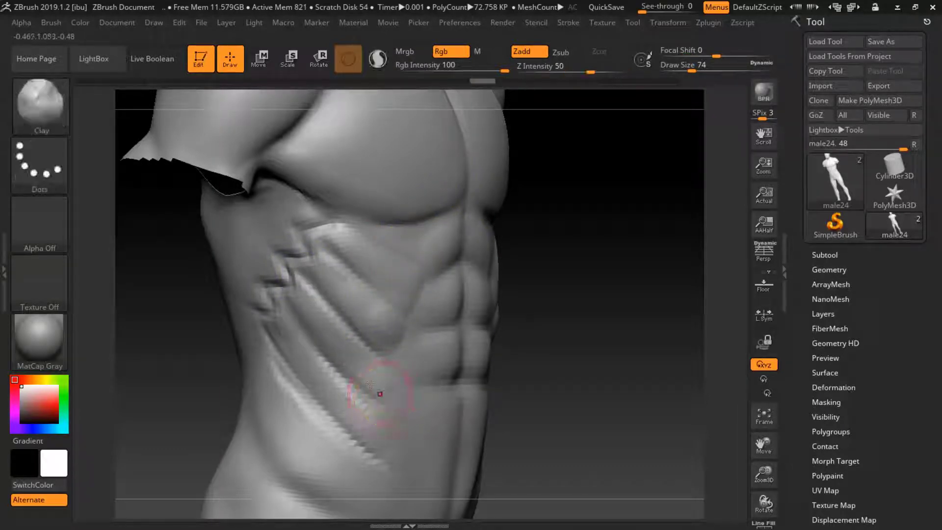
pyautogui.moveTo(691, 71); pyautogui.dragTo(688, 71)
pyautogui.press('shift')
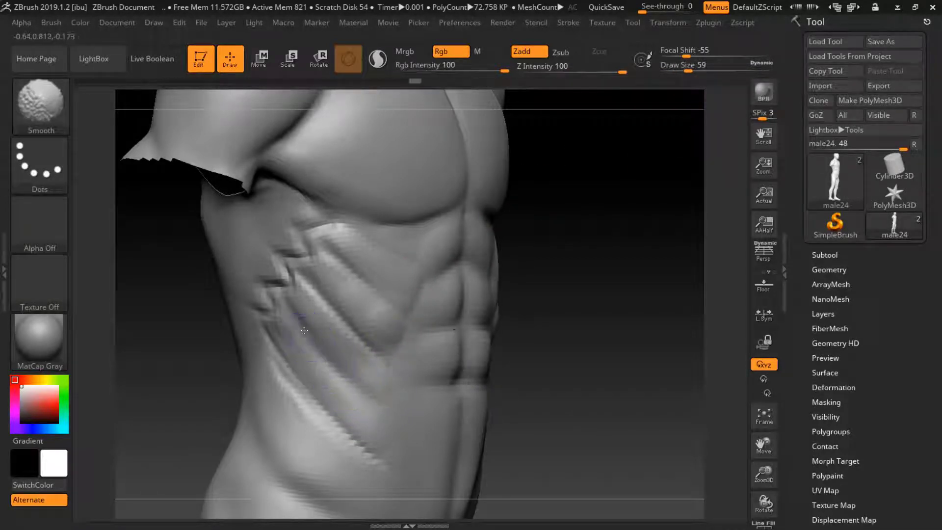
# Smooth the jagged oblique ridges on both flanks and the lower flank crease
pyautogui.moveTo(295, 353)
pyautogui.keyDown('shift'); pyautogui.mouseDown()
pyautogui.moveTo(346, 442)
pyautogui.moveTo(370, 454)
pyautogui.moveTo(253, 315)
pyautogui.moveTo(375, 336)
pyautogui.moveTo(385, 366)
pyautogui.moveTo(322, 290)
pyautogui.moveTo(338, 283)
pyautogui.moveTo(365, 293)
pyautogui.moveTo(370, 282)
pyautogui.moveTo(405, 311)
pyautogui.mouseUp(); pyautogui.keyUp('shift')
pyautogui.press('b')
pyautogui.press('c')
pyautogui.press('l')
pyautogui.moveTo(546, 263)
pyautogui.keyDown('shift'); pyautogui.mouseDown()
pyautogui.moveTo(544, 247)
pyautogui.moveTo(633, 206)
pyautogui.moveTo(631, 273)
pyautogui.moveTo(506, 299)
pyautogui.mouseUp(); pyautogui.keyUp('shift')
pyautogui.keyDown('shift'); pyautogui.moveTo(589, 221); pyautogui.dragTo(545, 269); pyautogui.keyUp('shift')
pyautogui.moveTo(696, 282)
pyautogui.mouseDown()
pyautogui.moveTo(666, 286)
pyautogui.moveTo(672, 294)
pyautogui.moveTo(248, 362)
pyautogui.moveTo(392, 307)
pyautogui.moveTo(422, 279)
pyautogui.moveTo(400, 272)
pyautogui.moveTo(432, 245)
pyautogui.mouseUp()
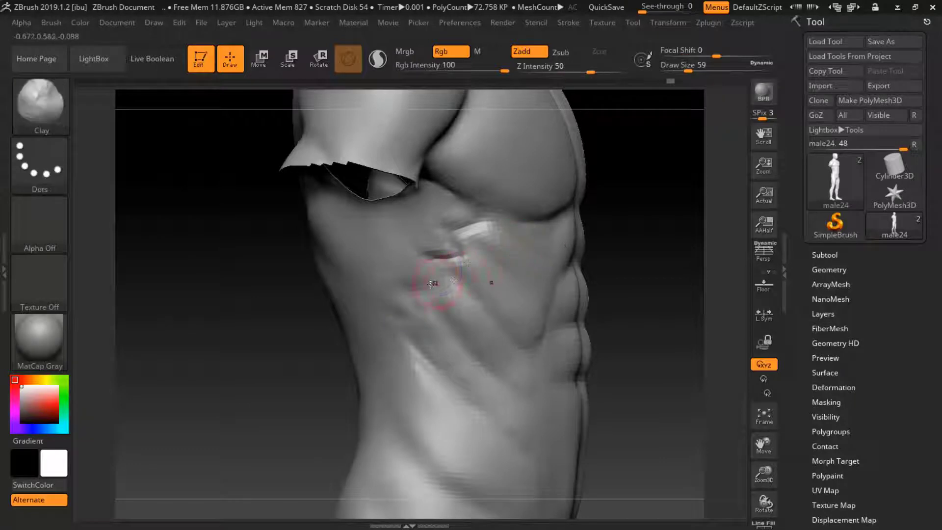
pyautogui.moveTo(417, 302)
pyautogui.keyDown('shift'); pyautogui.mouseDown()
pyautogui.moveTo(442, 246)
pyautogui.moveTo(466, 230)
pyautogui.moveTo(492, 236)
pyautogui.mouseUp(); pyautogui.keyUp('shift')
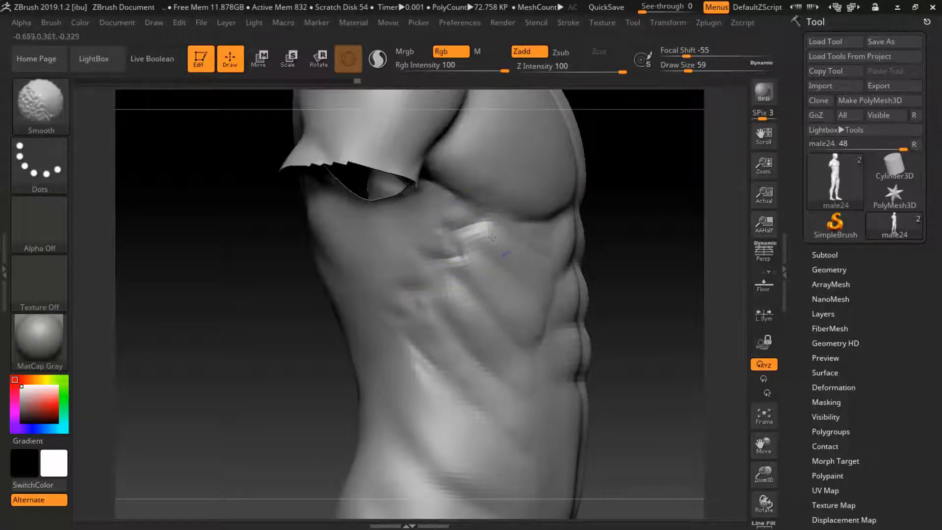
# Reselect the Clay brush, turn the torso toward the abs and frame the whole figure
pyautogui.moveTo(683, 266); pyautogui.dragTo(564, 343)
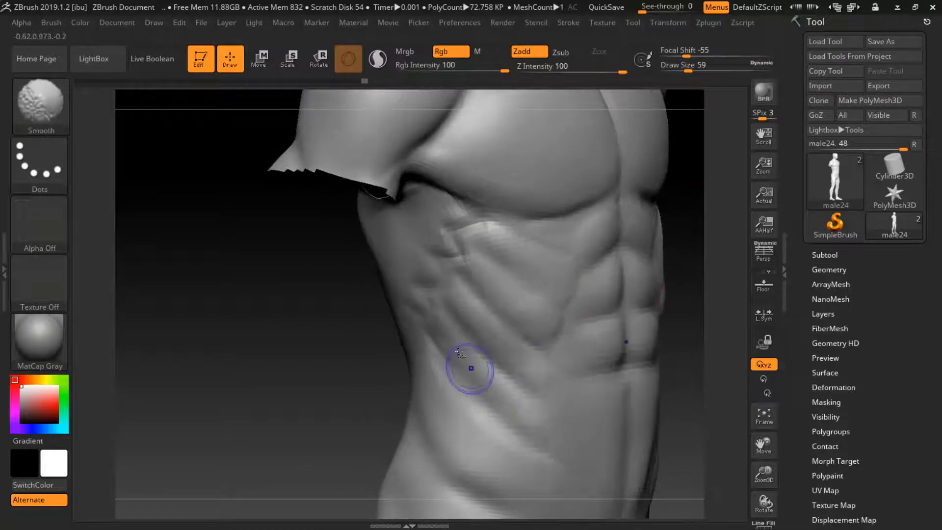
pyautogui.press('b')
pyautogui.press('c')
pyautogui.press('l')
pyautogui.moveTo(697, 268); pyautogui.dragTo(535, 360)
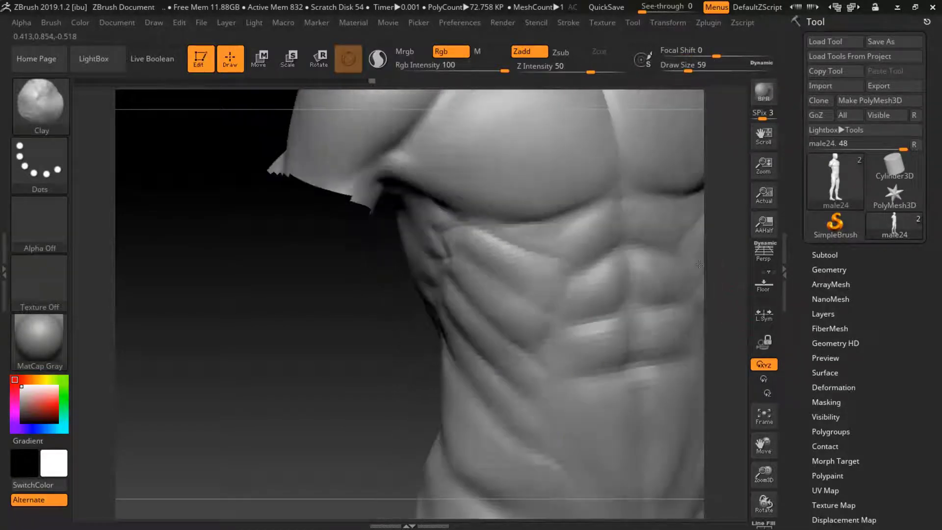
pyautogui.press('shift')
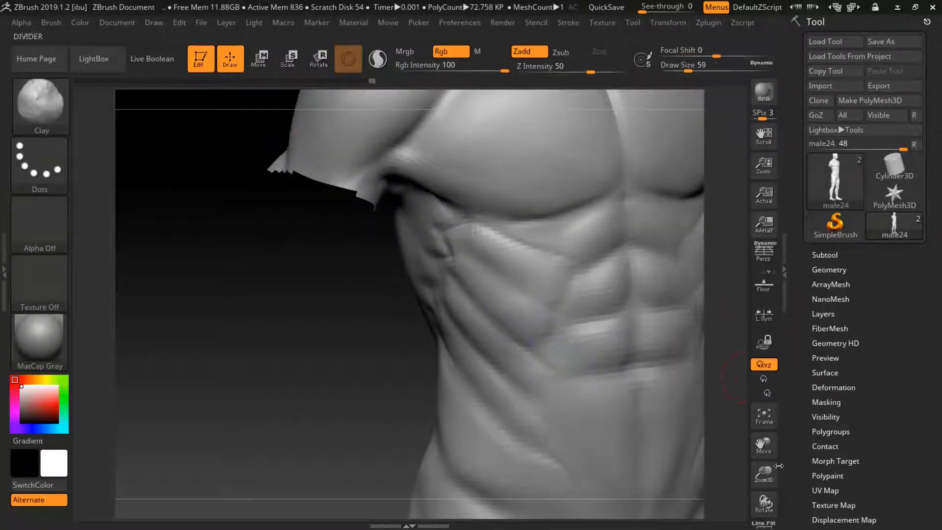
pyautogui.click(763, 416)
pyautogui.hotkey('ctrl', 'shift')
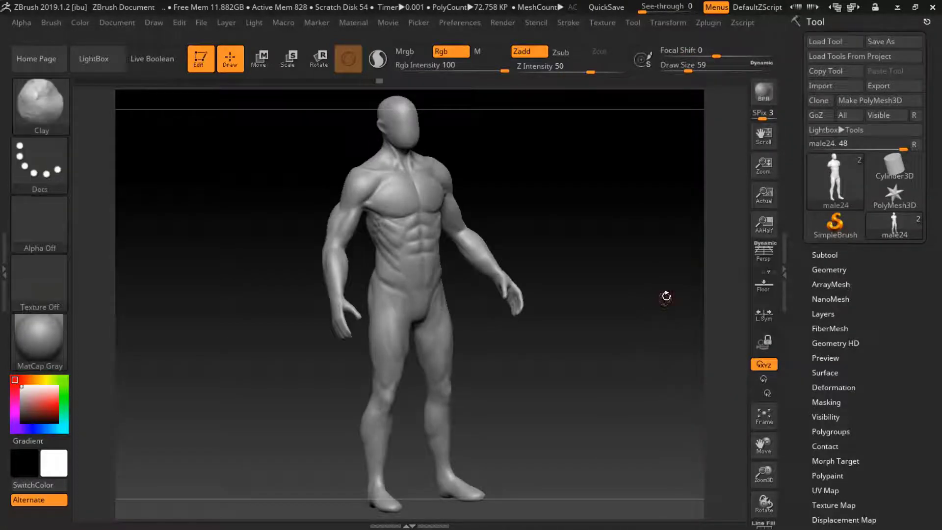
# At Draw Size 80, smooth the lower abs and obliques from several angles, then frame the figure
pyautogui.moveTo(665, 297); pyautogui.dragTo(742, 412)
pyautogui.moveTo(763, 468)
pyautogui.mouseDown()
pyautogui.moveTo(771, 492)
pyautogui.moveTo(765, 471)
pyautogui.mouseUp()
pyautogui.moveTo(688, 71); pyautogui.dragTo(692, 71)
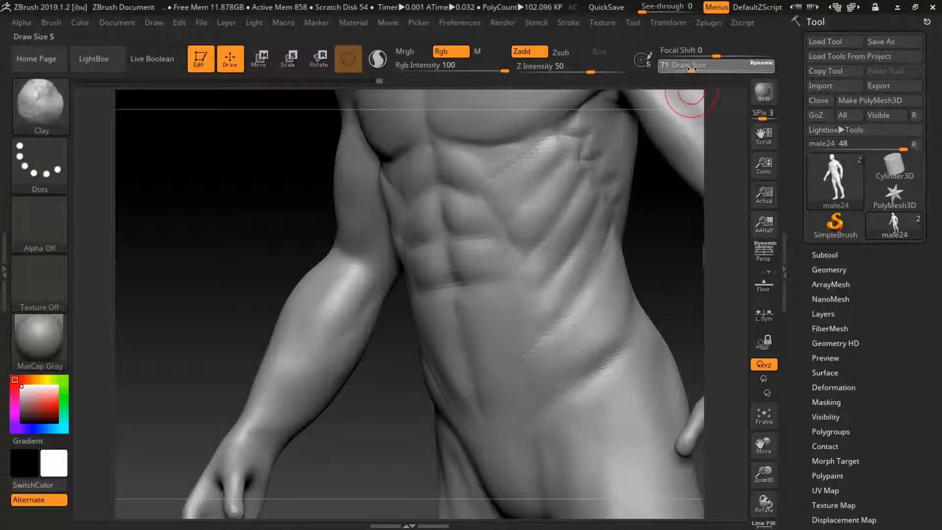
pyautogui.press('shift')
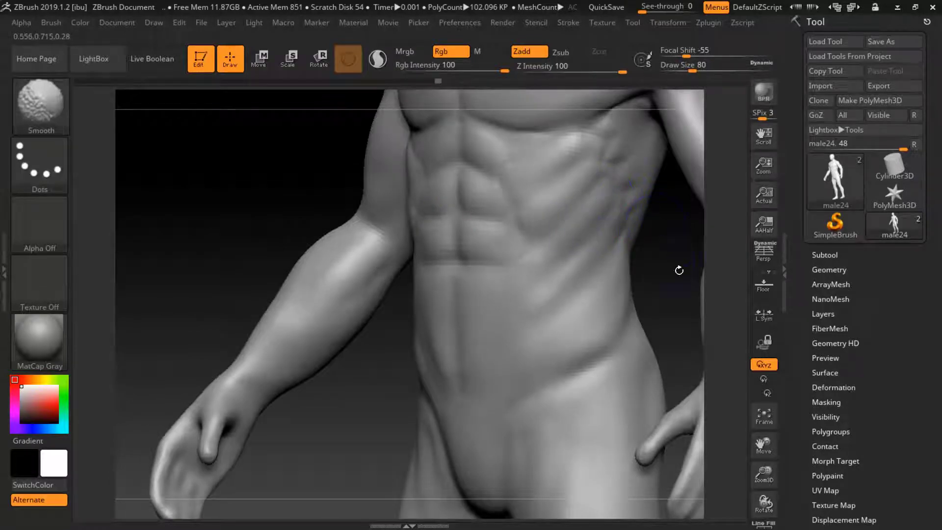
pyautogui.moveTo(679, 270); pyautogui.dragTo(709, 273)
pyautogui.moveTo(669, 237)
pyautogui.mouseDown()
pyautogui.moveTo(625, 245)
pyautogui.moveTo(589, 217)
pyautogui.mouseUp()
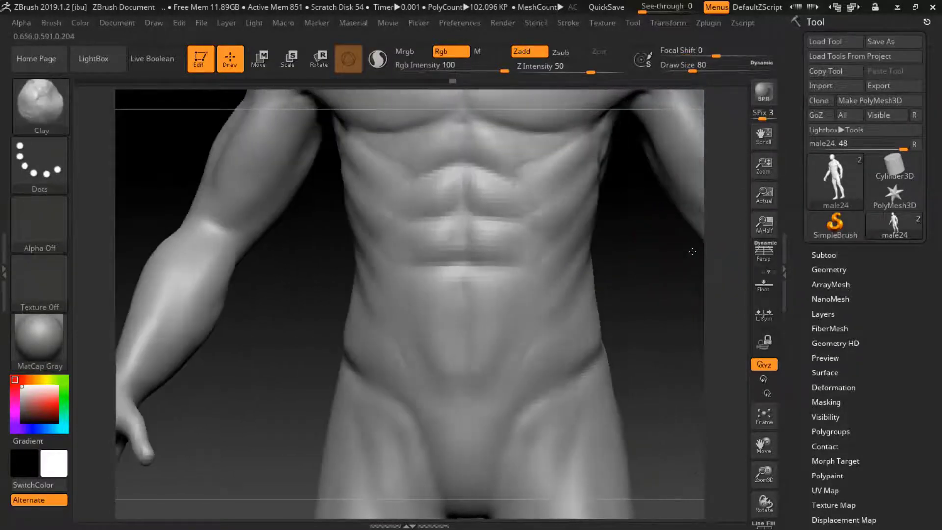
pyautogui.moveTo(660, 195); pyautogui.dragTo(691, 255)
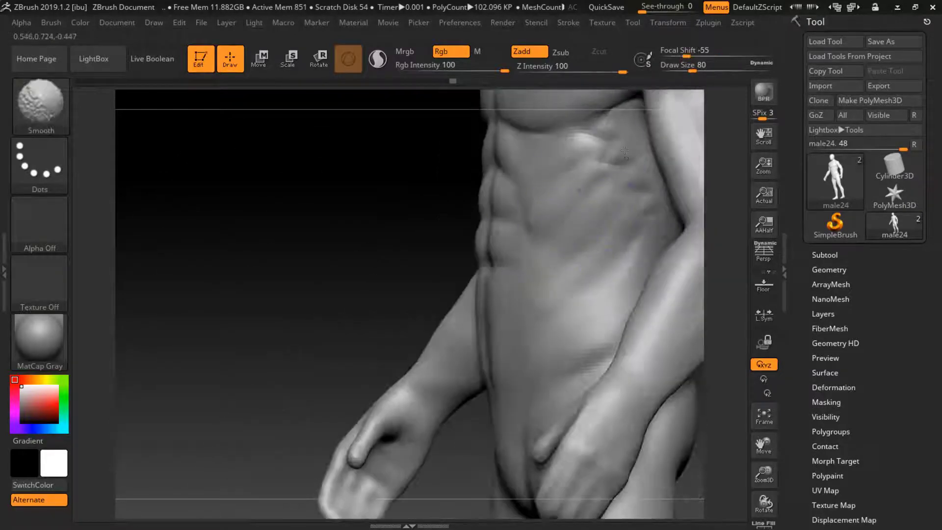
pyautogui.moveTo(600, 147); pyautogui.dragTo(689, 313)
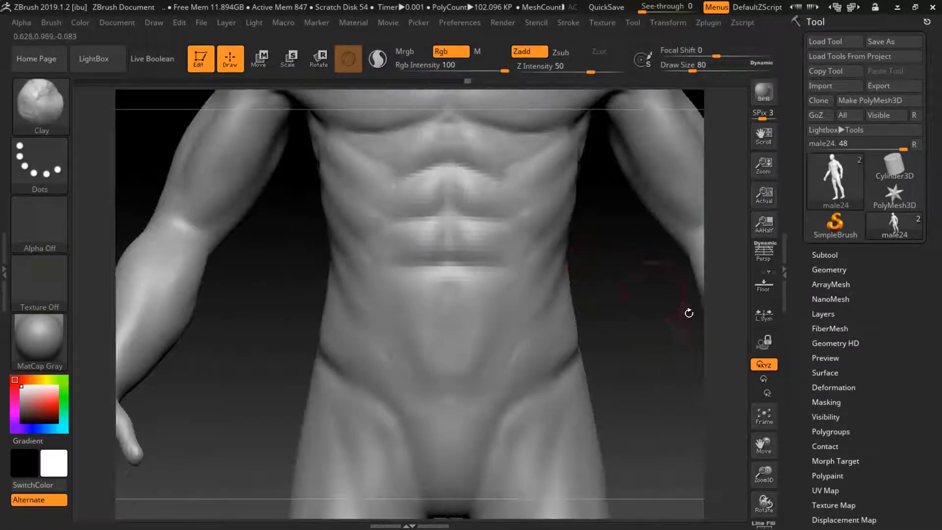
pyautogui.click(764, 422)
# Zoom onto the chest and abs and smooth the lower belly into the obliques from several angles
pyautogui.moveTo(628, 333); pyautogui.dragTo(663, 354)
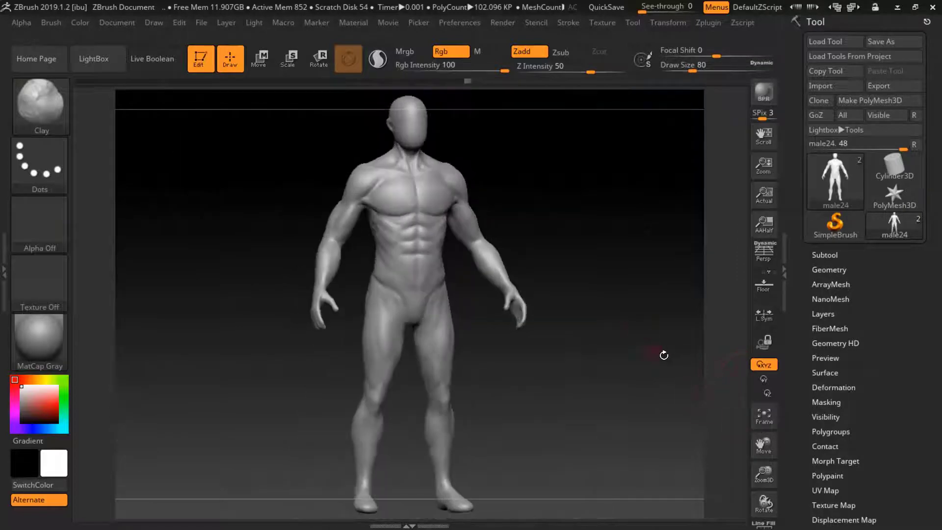
pyautogui.moveTo(760, 470); pyautogui.dragTo(775, 518)
pyautogui.moveTo(767, 452); pyautogui.dragTo(770, 528)
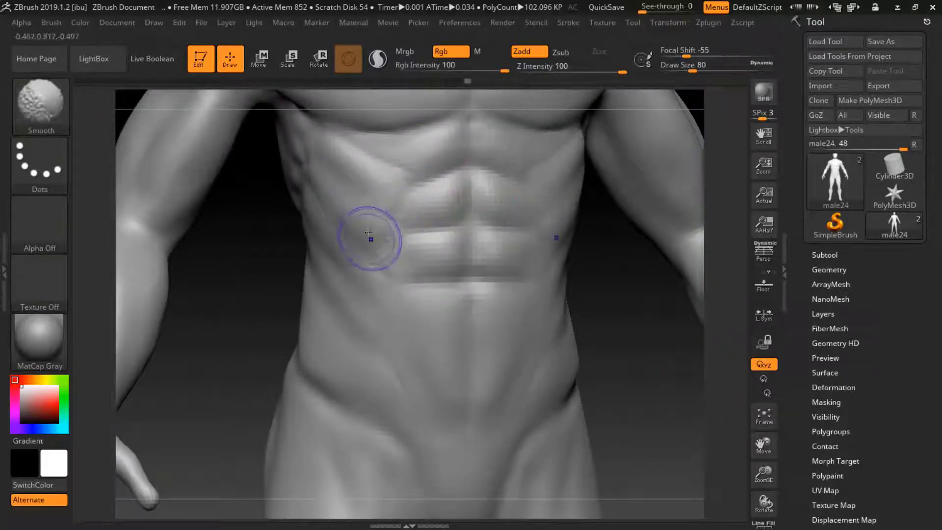
pyautogui.press('shift')
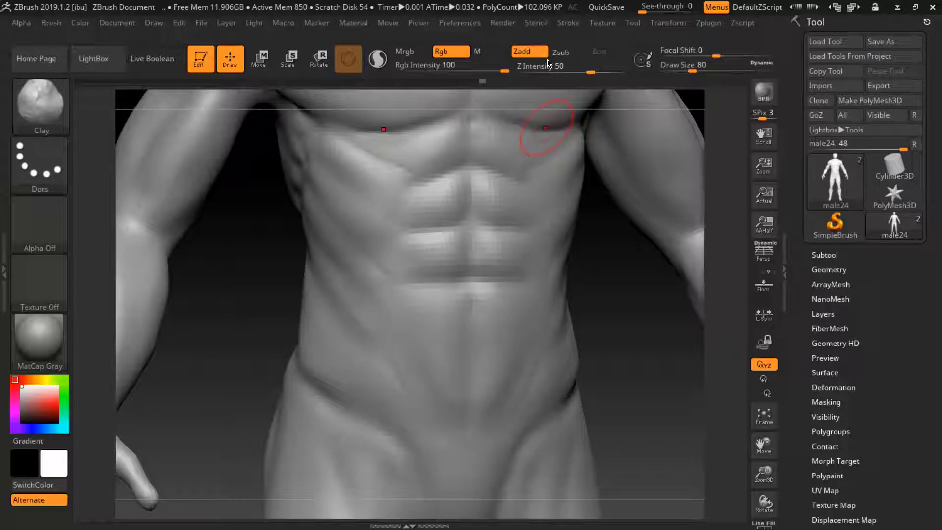
pyautogui.moveTo(640, 283); pyautogui.dragTo(552, 244)
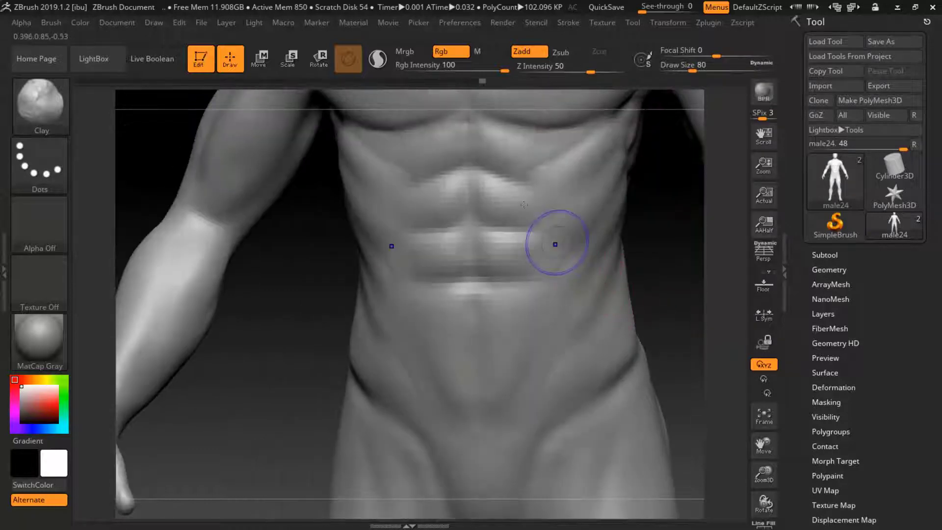
pyautogui.press('shift')
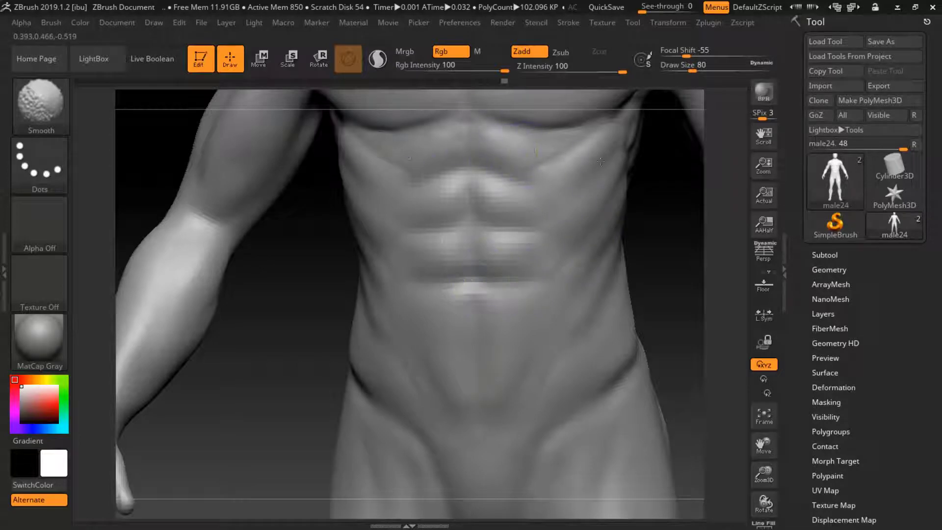
pyautogui.moveTo(610, 137)
pyautogui.mouseDown()
pyautogui.moveTo(665, 245)
pyautogui.moveTo(652, 168)
pyautogui.moveTo(471, 387)
pyautogui.mouseUp()
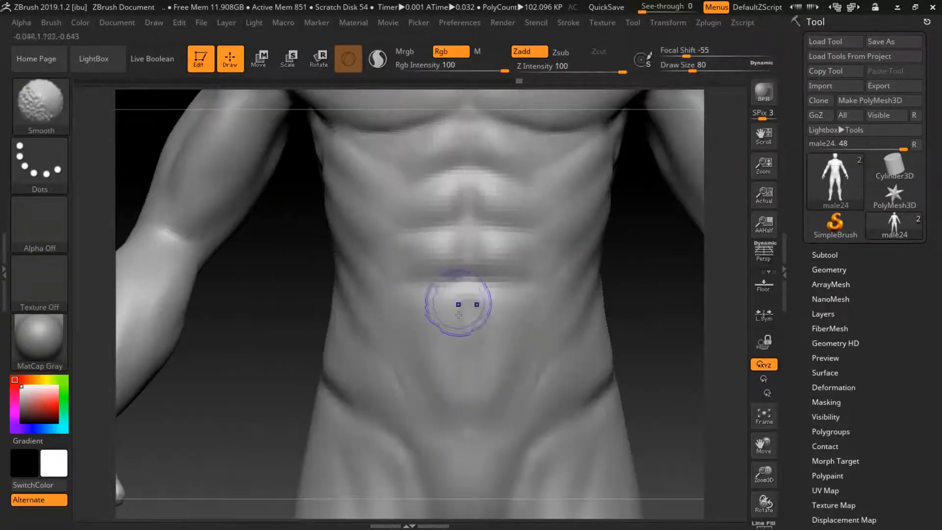
pyautogui.moveTo(651, 314)
pyautogui.mouseDown()
pyautogui.moveTo(681, 330)
pyautogui.moveTo(486, 337)
pyautogui.mouseUp()
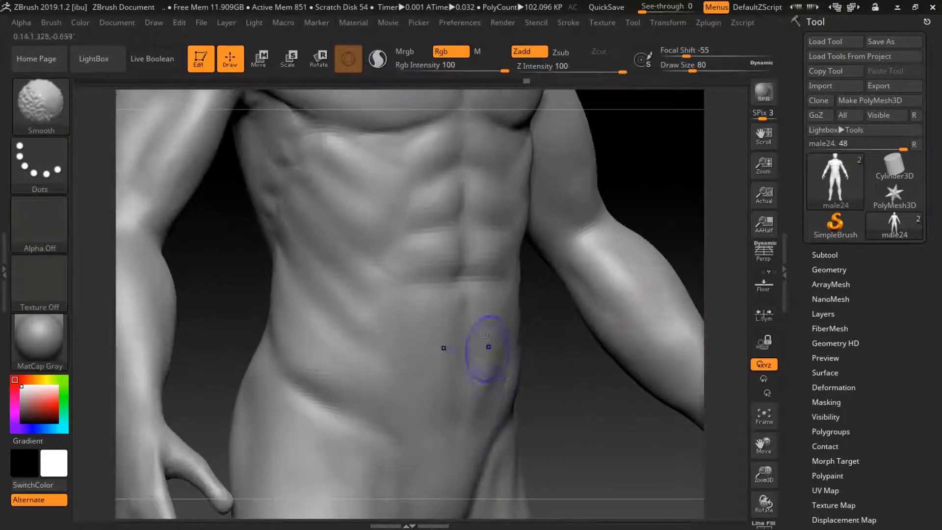
pyautogui.moveTo(687, 324); pyautogui.dragTo(515, 336)
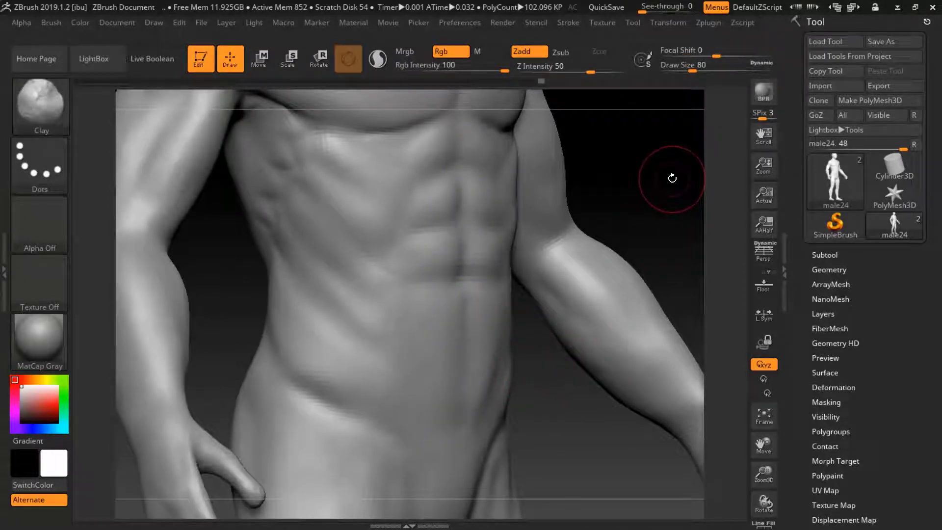
# Step the mesh through subdivision levels in Tool > Geometry, ending at SDiv 4
pyautogui.press('ctrl')
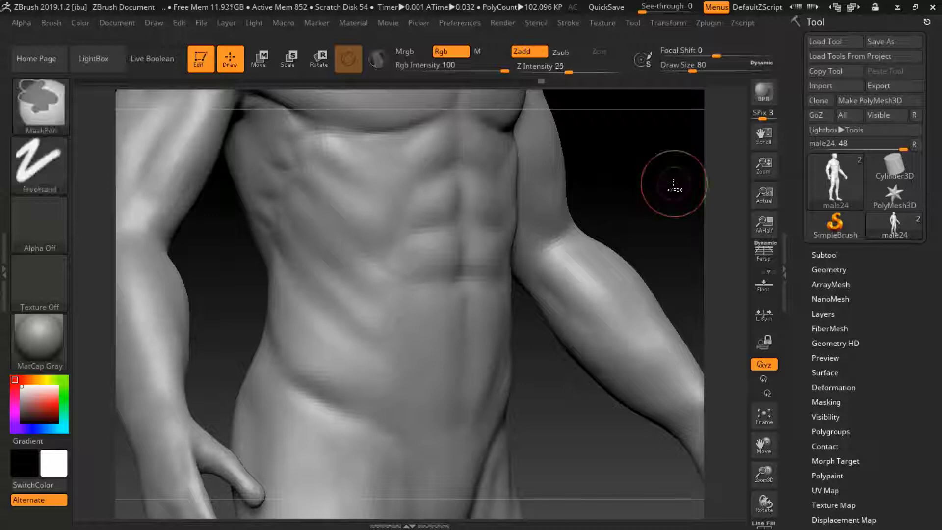
pyautogui.hotkey('ctrl', 'd')
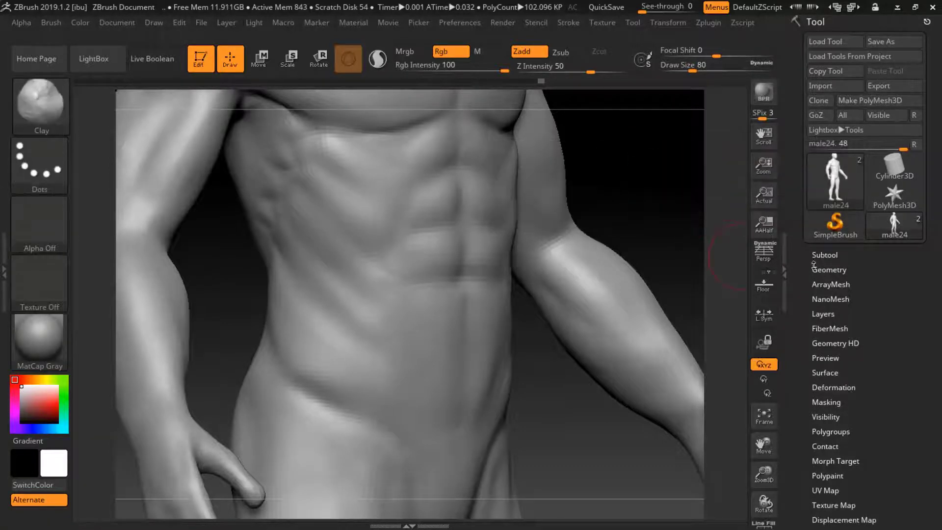
pyautogui.click(827, 269)
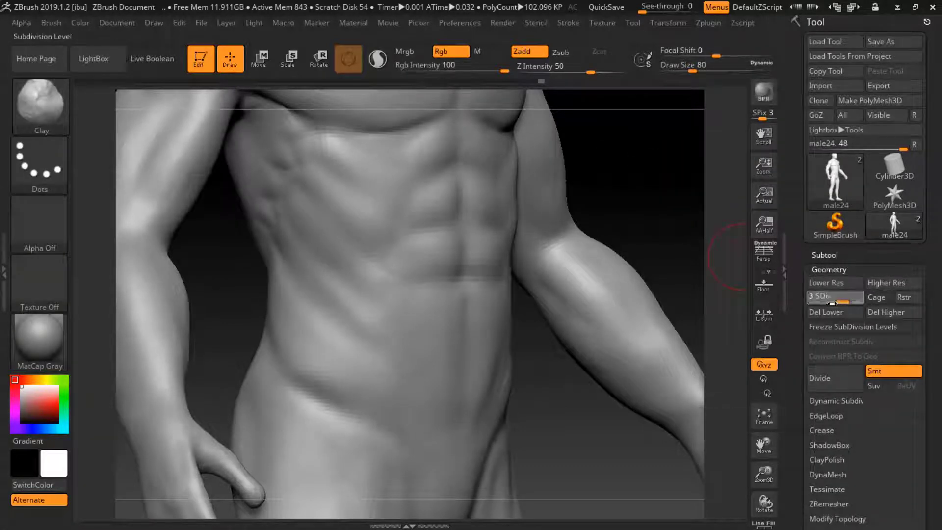
pyautogui.moveTo(801, 300); pyautogui.dragTo(830, 303)
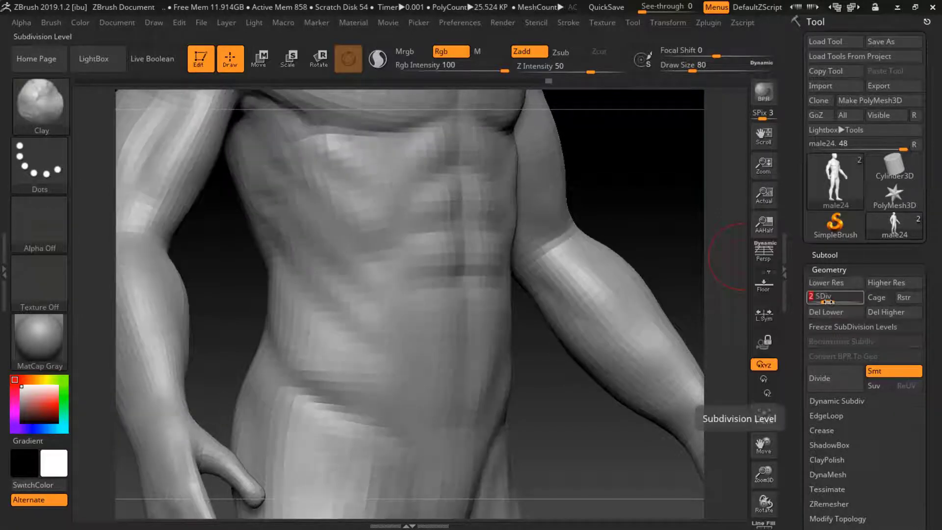
pyautogui.moveTo(827, 301)
pyautogui.mouseDown()
pyautogui.moveTo(860, 304)
pyautogui.moveTo(842, 302)
pyautogui.mouseUp()
pyautogui.moveTo(672, 197)
pyautogui.mouseDown()
pyautogui.moveTo(694, 160)
pyautogui.moveTo(806, 92)
pyautogui.mouseUp()
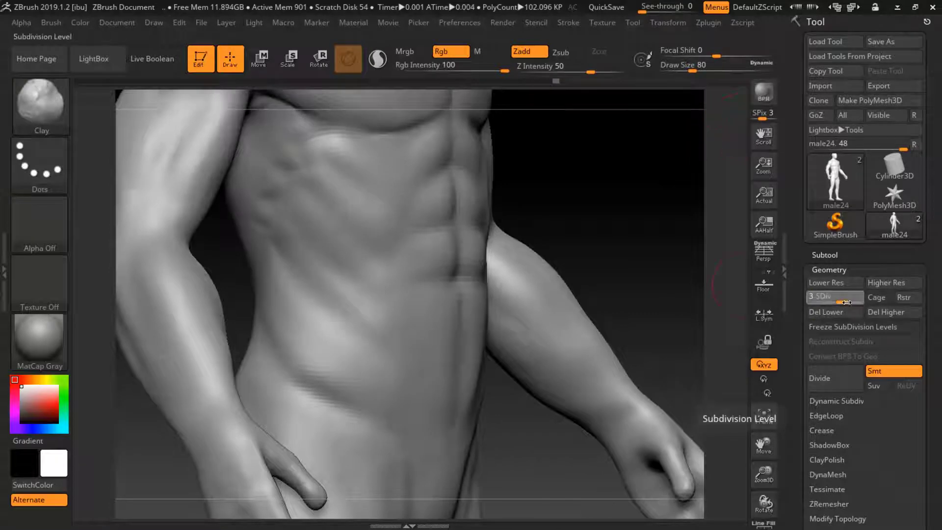
pyautogui.moveTo(843, 302); pyautogui.dragTo(861, 303)
pyautogui.moveTo(662, 197)
pyautogui.mouseDown()
pyautogui.moveTo(612, 209)
pyautogui.moveTo(540, 201)
pyautogui.mouseUp()
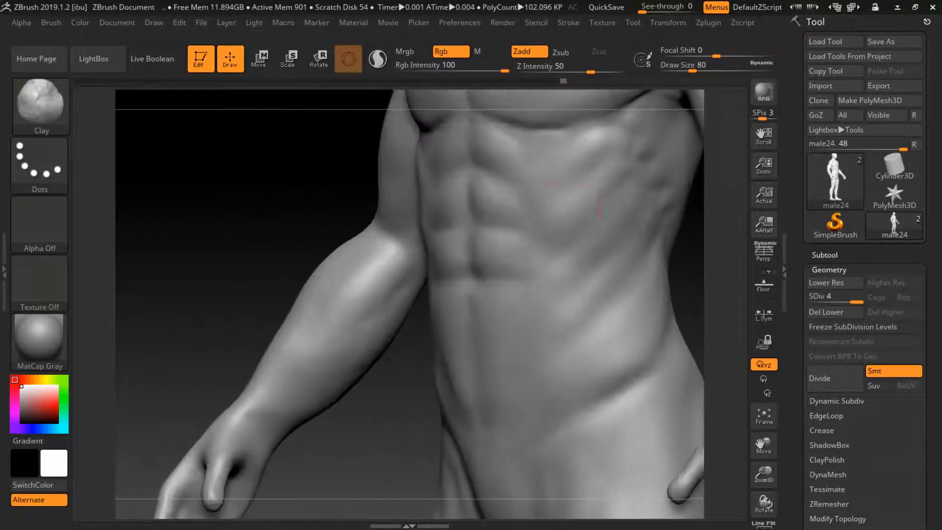
# Select the DamStandard brush and undo the last crease stroke on the chest
pyautogui.click(73, 135)
pyautogui.press('d')
pyautogui.press('s')
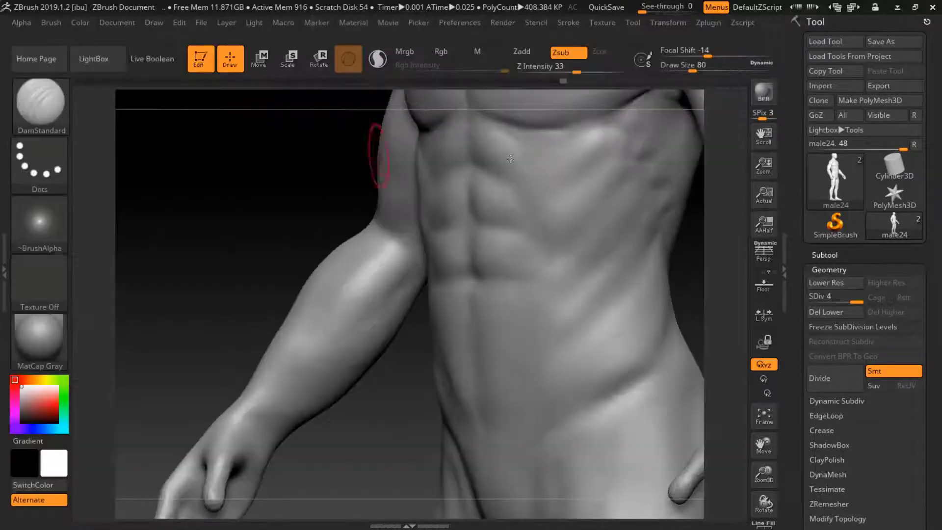
pyautogui.hotkey('ctrl', 'z')
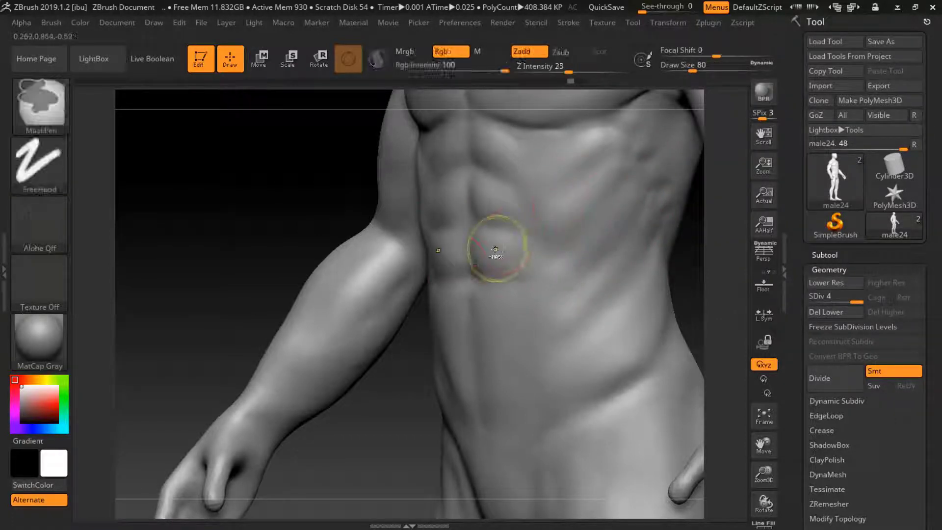
# Drop the mesh to SDiv 3 and lightly smooth across the abdomen
pyautogui.keyDown('shift'); pyautogui.moveTo(368, 377); pyautogui.dragTo(410, 358); pyautogui.keyUp('shift')
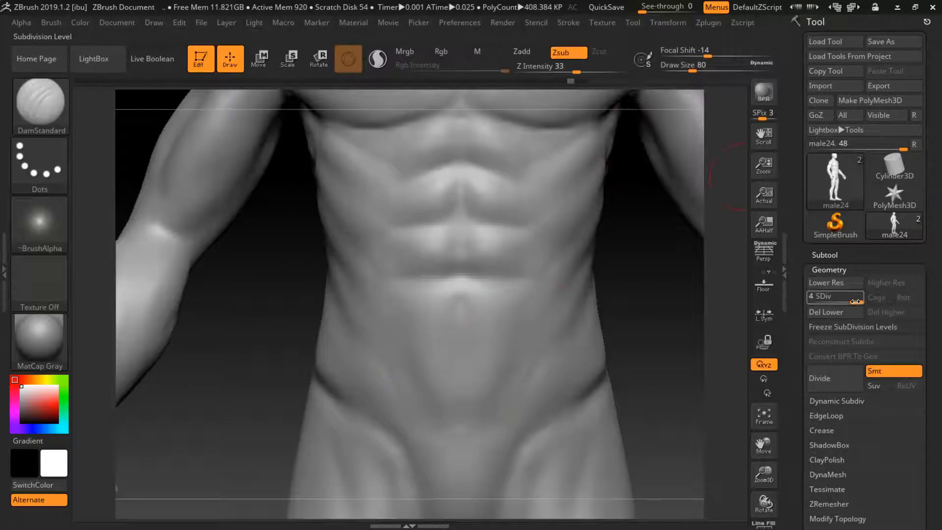
pyautogui.moveTo(855, 301); pyautogui.dragTo(843, 301)
pyautogui.moveTo(694, 300); pyautogui.dragTo(749, 355)
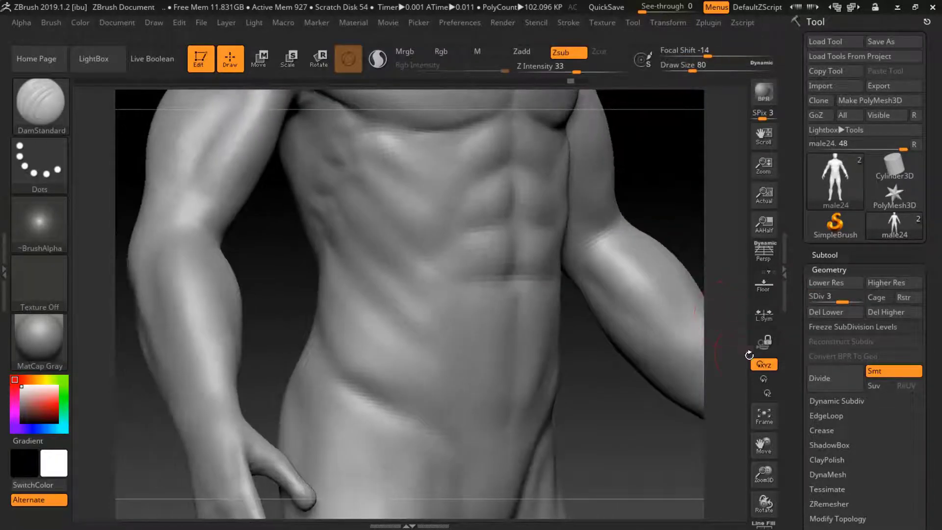
pyautogui.moveTo(777, 479); pyautogui.dragTo(777, 505)
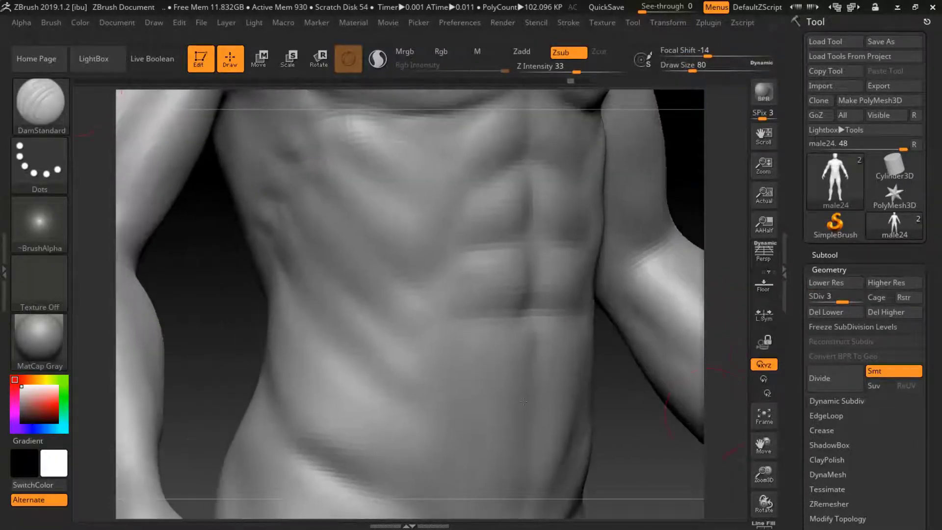
pyautogui.press('shift')
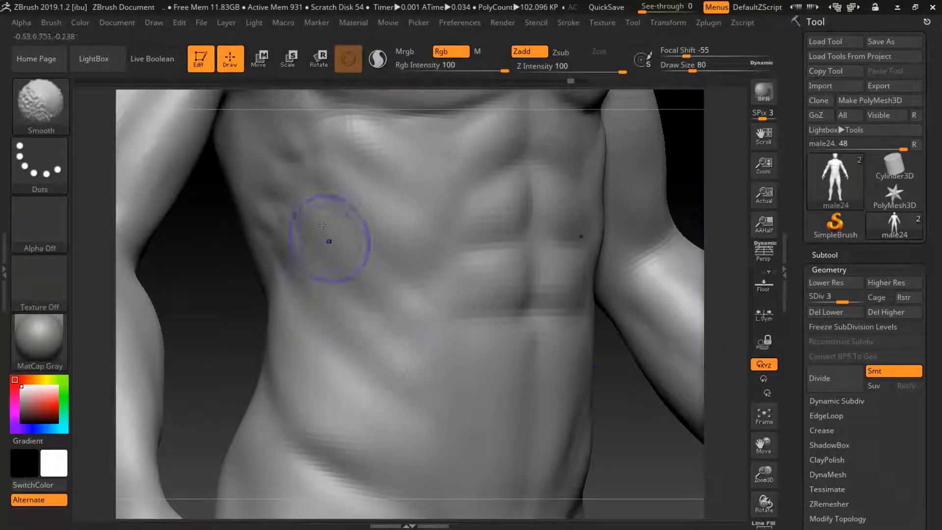
pyautogui.keyDown('shift'); pyautogui.moveTo(417, 294); pyautogui.dragTo(483, 265); pyautogui.keyUp('shift')
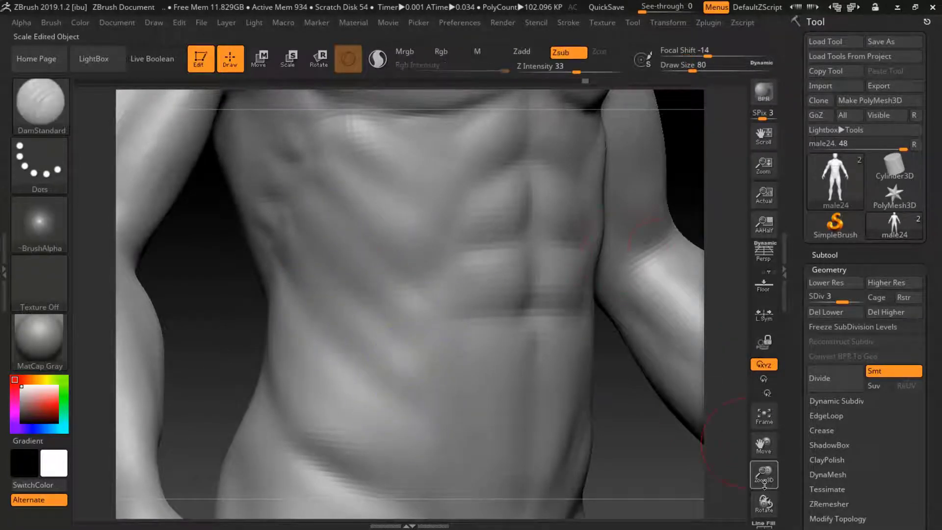
pyautogui.moveTo(764, 485); pyautogui.dragTo(686, 171)
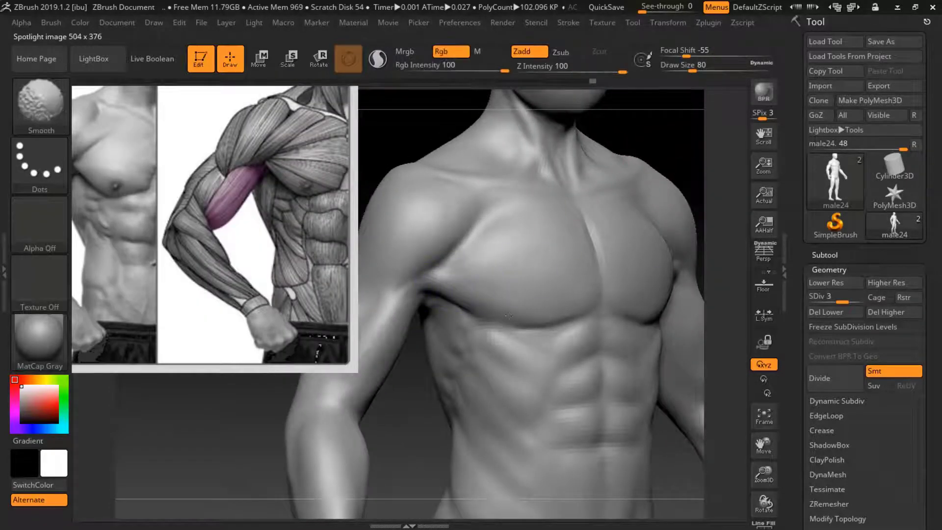
# Lightly smooth the chest, delete higher subdivision levels and shrink the brush
pyautogui.keyDown('shift'); pyautogui.moveTo(522, 305); pyautogui.dragTo(599, 315); pyautogui.keyUp('shift')
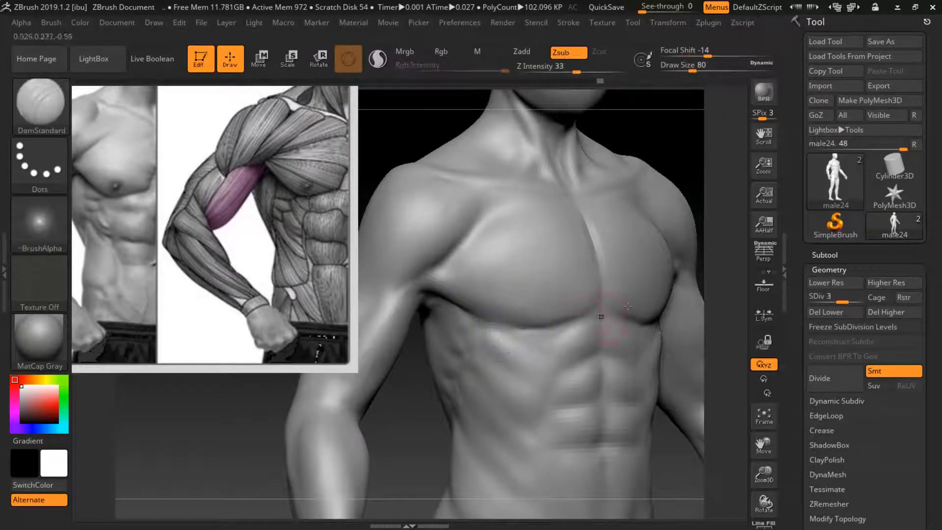
pyautogui.moveTo(692, 162); pyautogui.dragTo(722, 231)
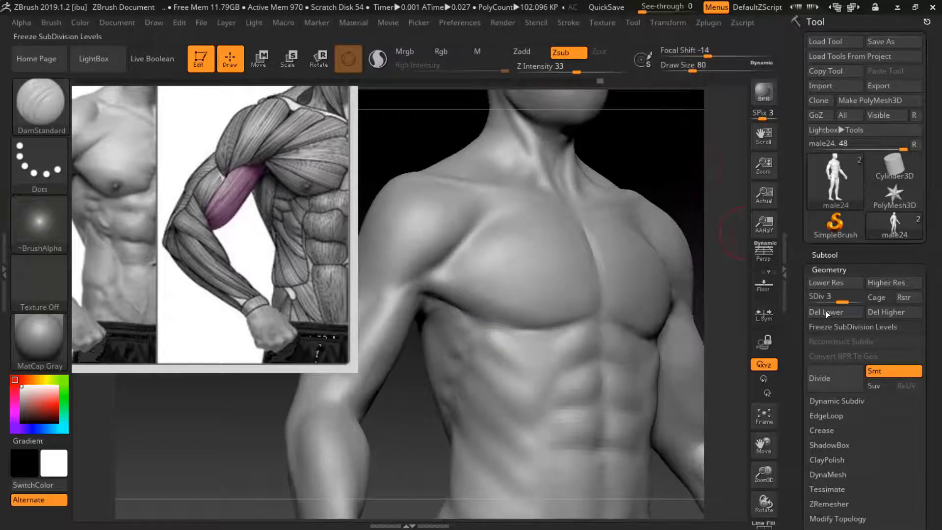
pyautogui.click(886, 313)
pyautogui.moveTo(692, 70); pyautogui.dragTo(689, 68)
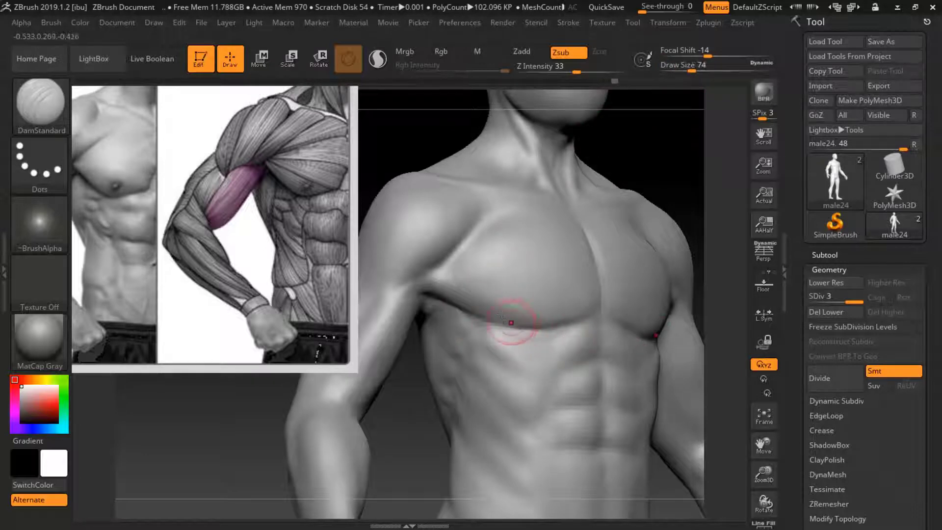
pyautogui.moveTo(768, 461); pyautogui.dragTo(549, 408)
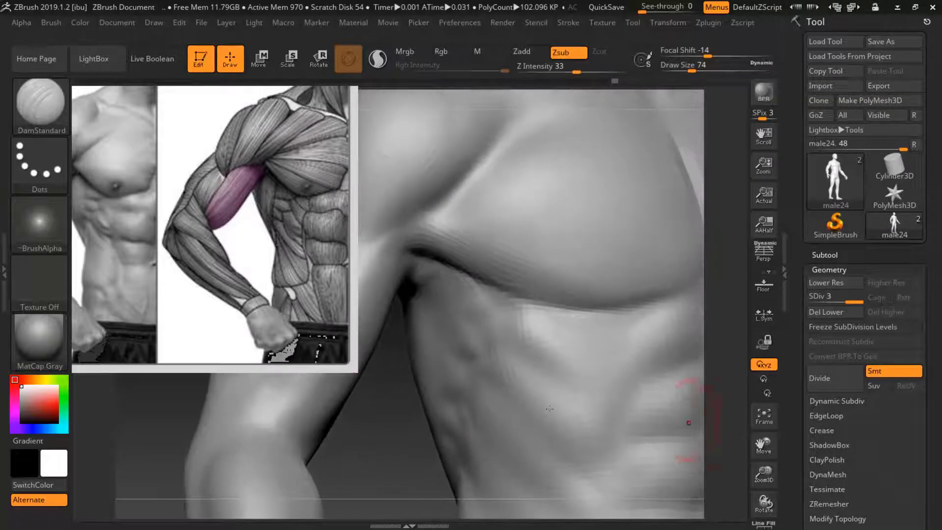
pyautogui.moveTo(378, 411); pyautogui.dragTo(353, 407)
pyautogui.moveTo(691, 68)
pyautogui.mouseDown()
pyautogui.moveTo(680, 69)
pyautogui.moveTo(707, 49)
pyautogui.moveTo(736, 49)
pyautogui.mouseUp()
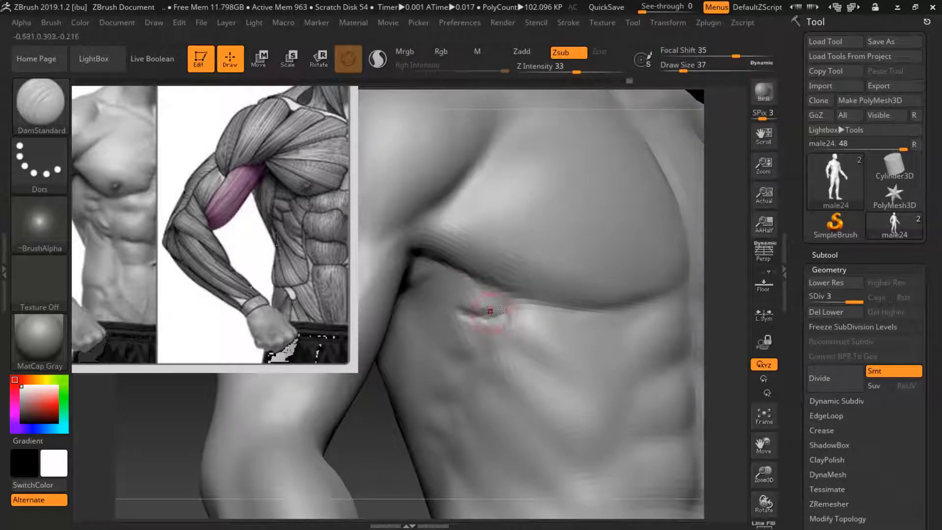
# Carve DamStandard serratus grooves along the ribcage side below the pec
pyautogui.press('ctrl')
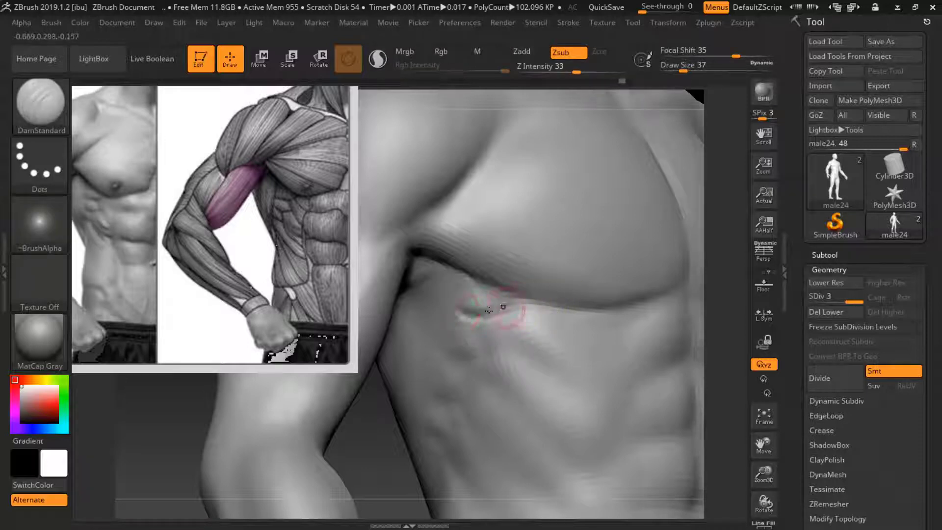
pyautogui.moveTo(514, 300); pyautogui.dragTo(482, 308)
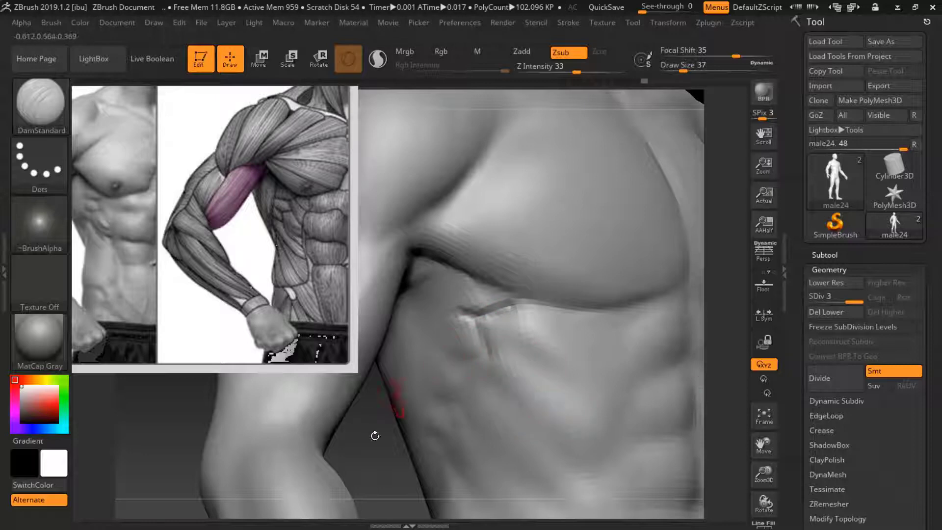
pyautogui.moveTo(375, 436); pyautogui.dragTo(450, 359)
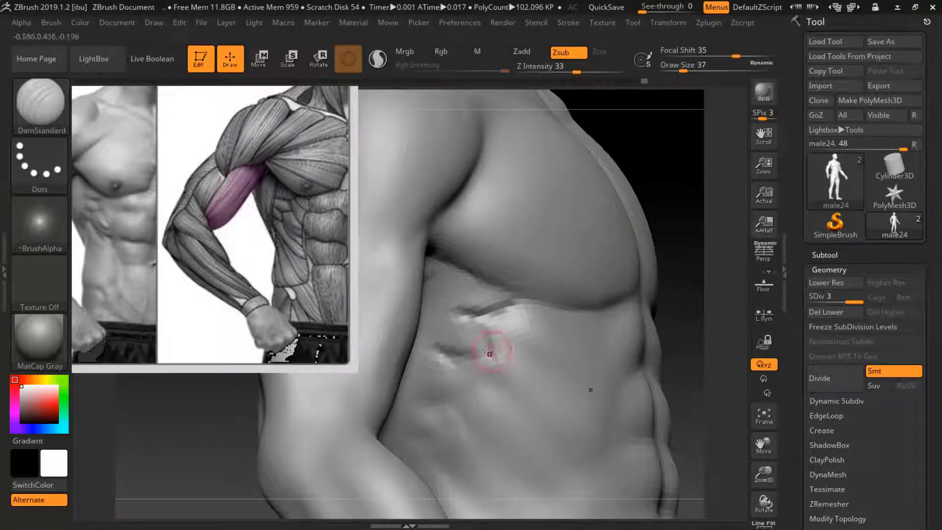
pyautogui.moveTo(438, 350); pyautogui.dragTo(491, 355)
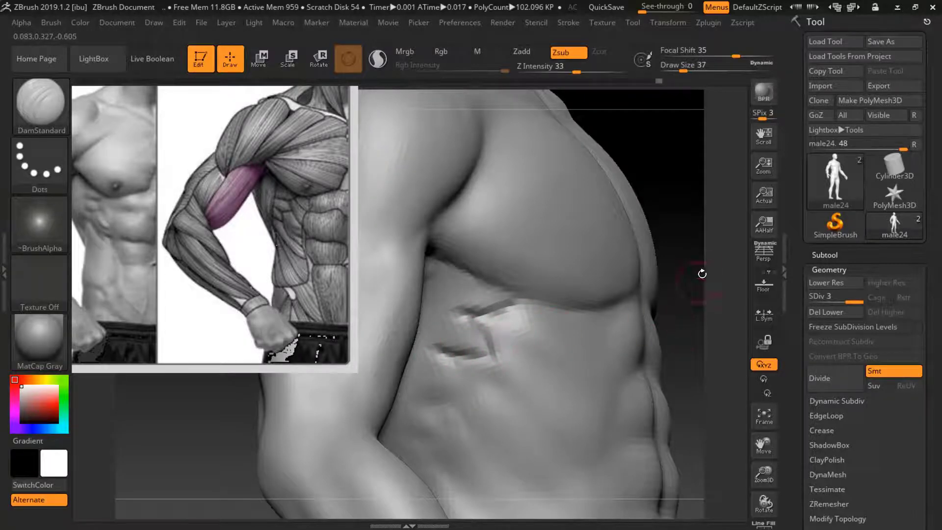
pyautogui.moveTo(471, 315); pyautogui.dragTo(430, 367, button='right')
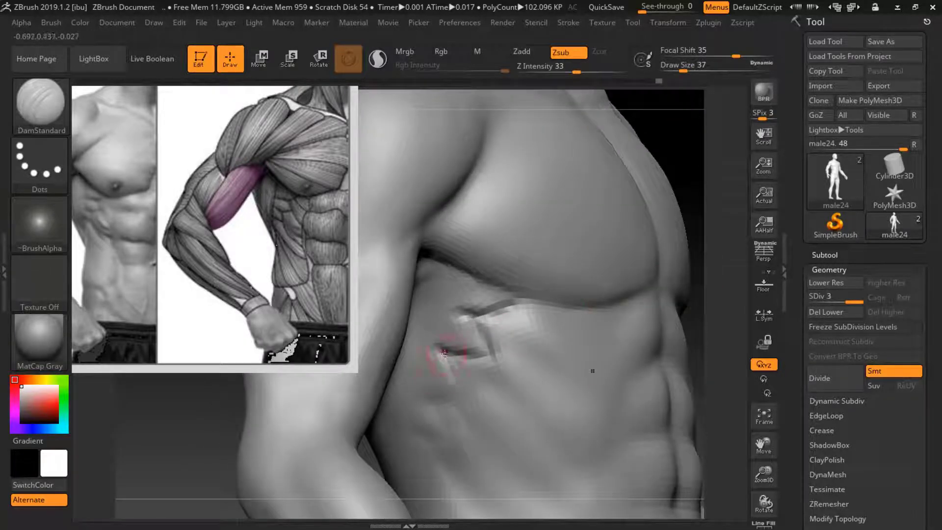
pyautogui.moveTo(444, 353); pyautogui.dragTo(449, 376)
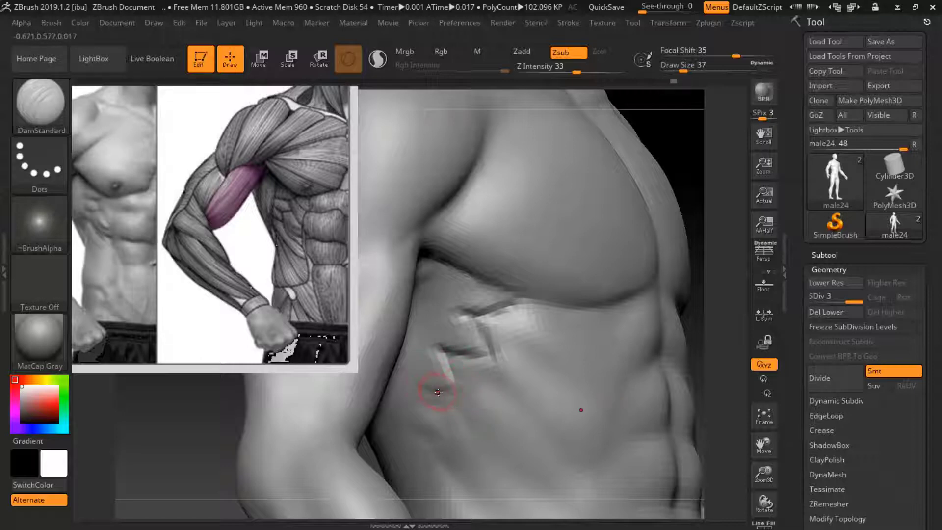
pyautogui.moveTo(677, 141)
pyautogui.mouseDown()
pyautogui.moveTo(703, 296)
pyautogui.moveTo(425, 405)
pyautogui.mouseUp()
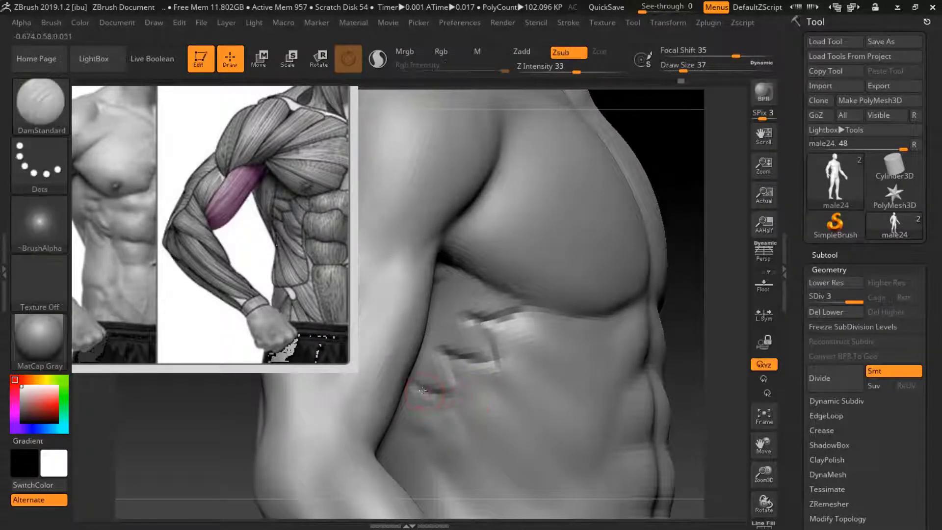
pyautogui.moveTo(423, 390); pyautogui.dragTo(427, 402)
pyautogui.moveTo(682, 346); pyautogui.dragTo(451, 414)
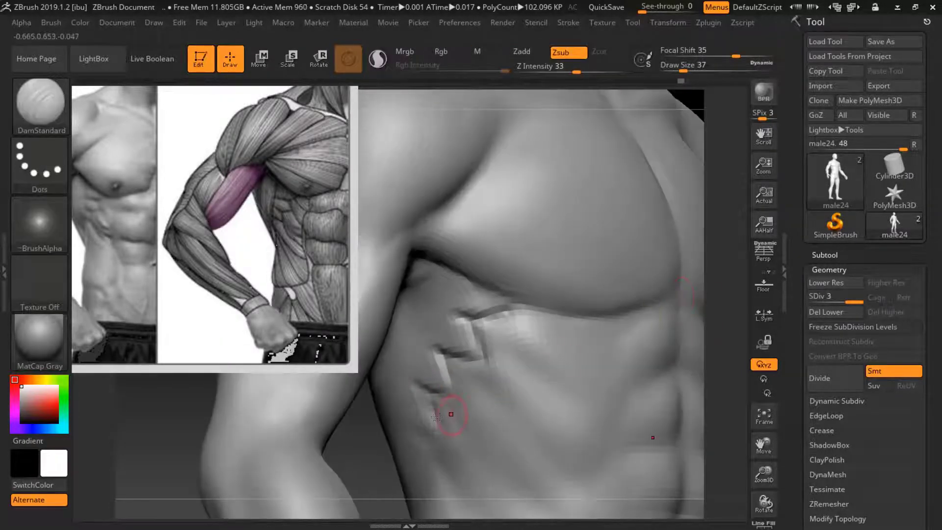
pyautogui.moveTo(419, 388); pyautogui.dragTo(428, 419)
pyautogui.moveTo(368, 445); pyautogui.dragTo(388, 430)
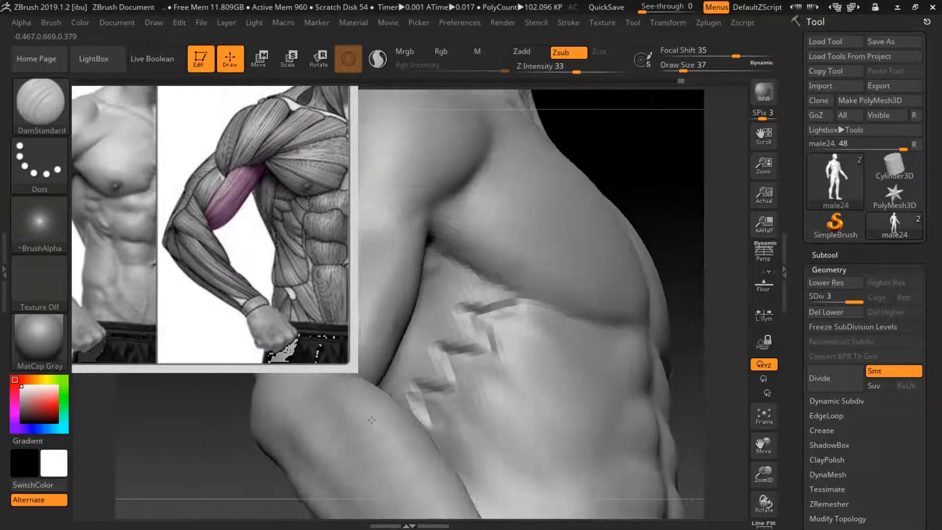
pyautogui.moveTo(758, 454); pyautogui.dragTo(760, 491)
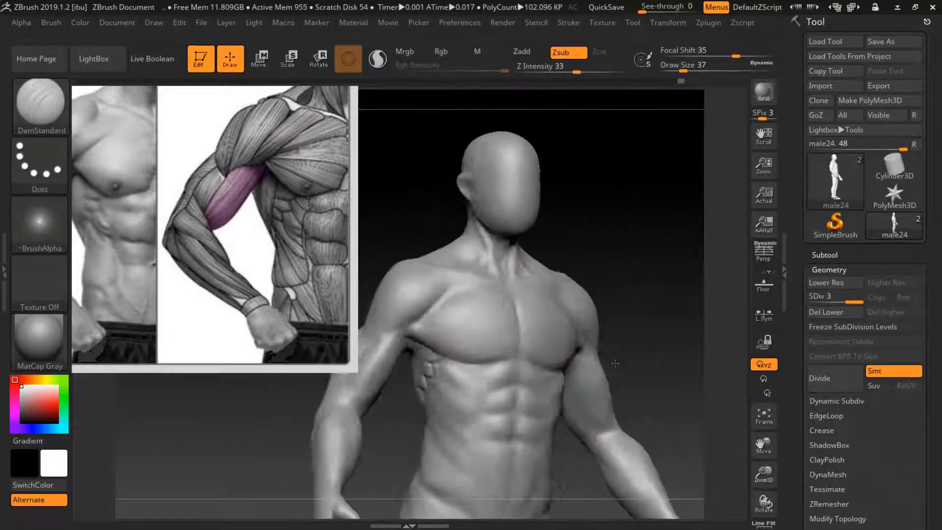
pyautogui.moveTo(687, 343)
pyautogui.mouseDown()
pyautogui.moveTo(609, 362)
pyautogui.moveTo(687, 326)
pyautogui.mouseUp()
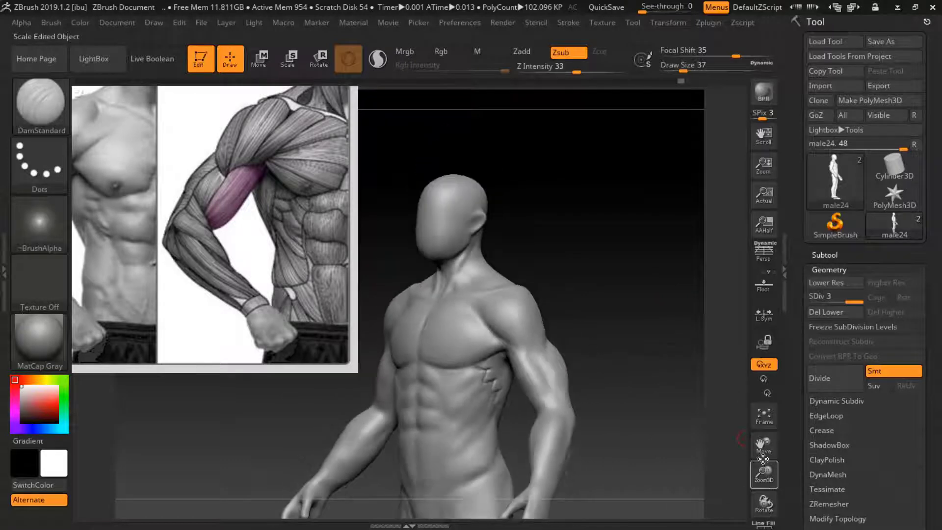
pyautogui.moveTo(662, 294); pyautogui.dragTo(613, 314)
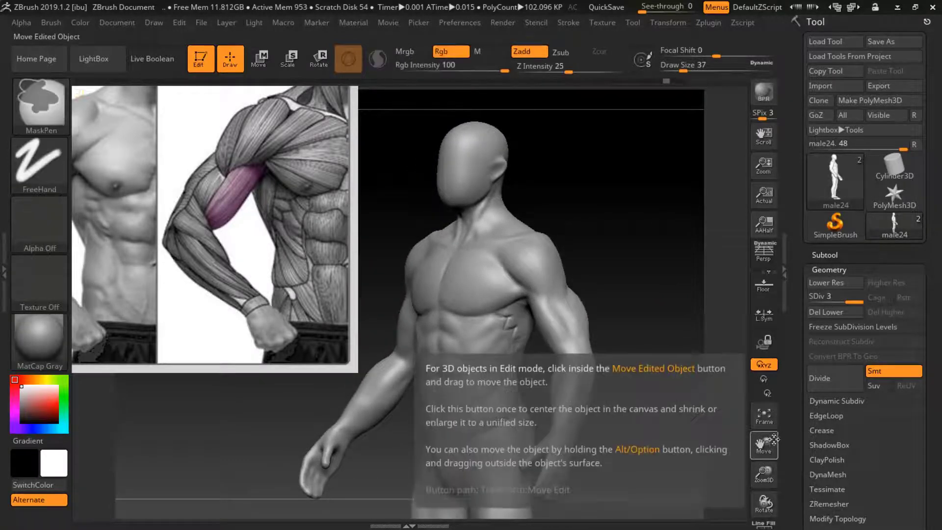
pyautogui.moveTo(764, 472); pyautogui.dragTo(763, 431)
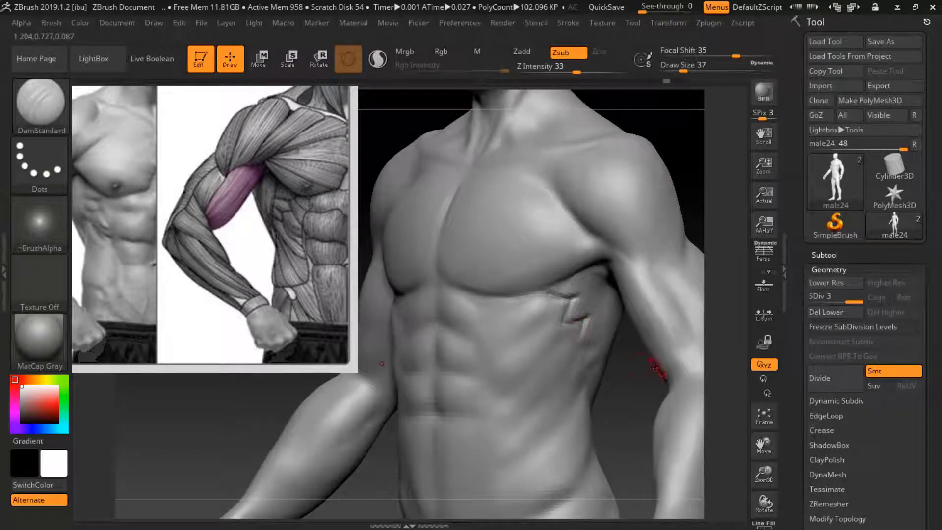
pyautogui.moveTo(636, 380); pyautogui.dragTo(590, 330)
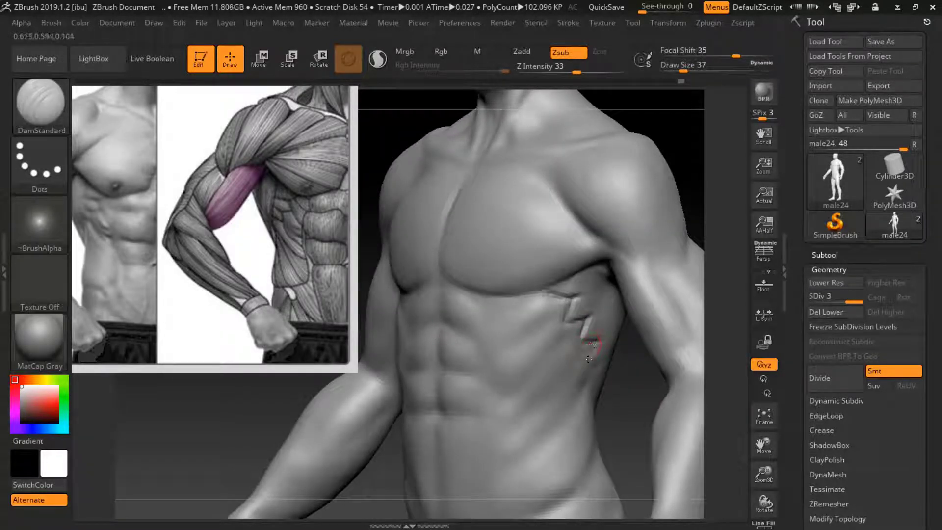
pyautogui.moveTo(636, 368); pyautogui.dragTo(590, 363)
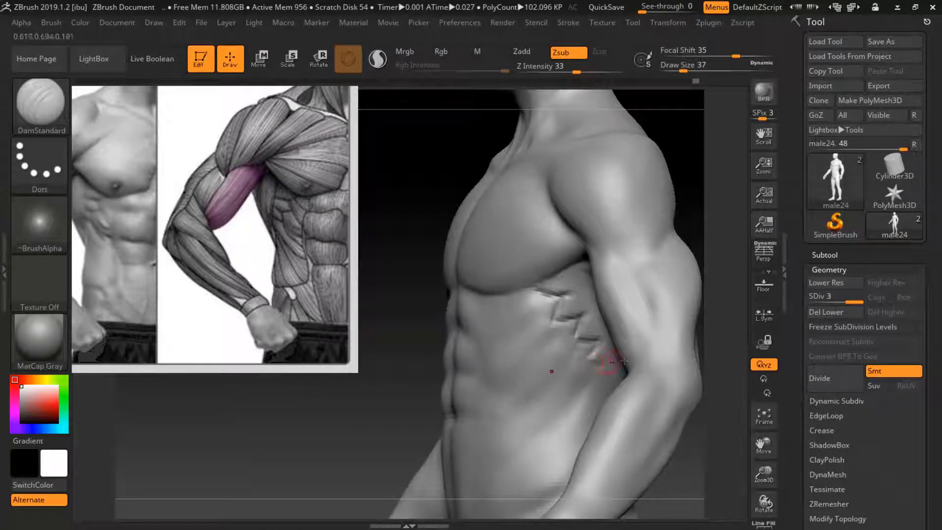
pyautogui.press('ctrl')
pyautogui.press('ctrl')
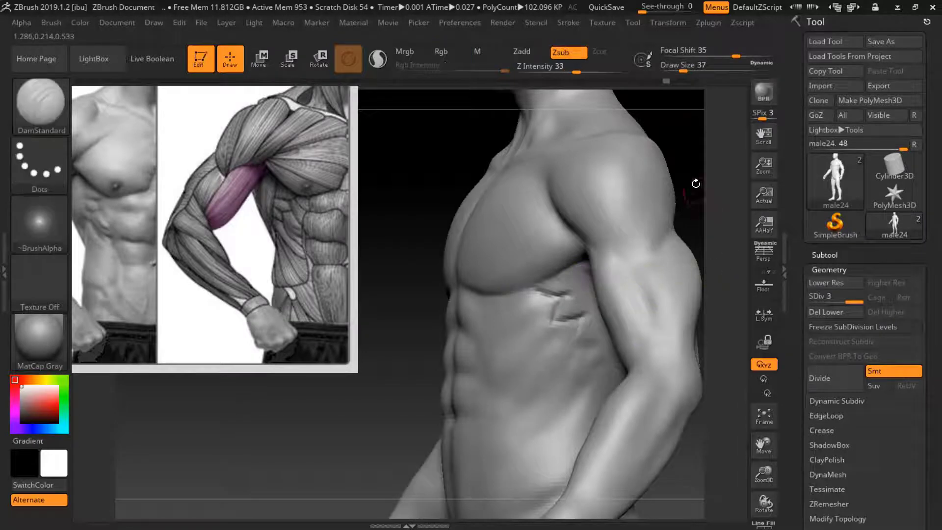
pyautogui.moveTo(704, 389); pyautogui.dragTo(632, 339)
pyautogui.press('ctrl')
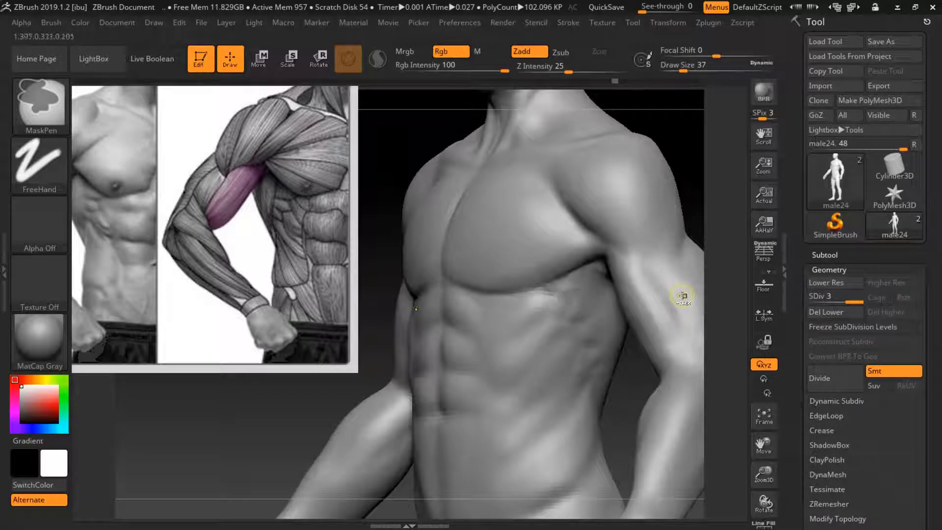
pyautogui.moveTo(683, 296); pyautogui.dragTo(638, 314)
# Switch the hide selection to Lasso and lasso around the near arm to hide it
pyautogui.keyDown('alt'); pyautogui.moveTo(701, 368); pyautogui.dragTo(704, 425); pyautogui.keyUp('alt')
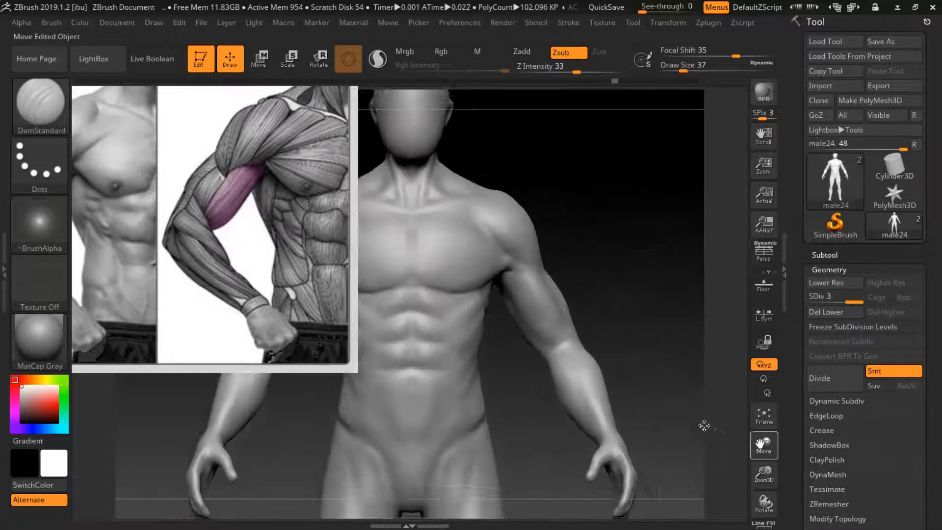
pyautogui.keyDown('ctrl'); pyautogui.keyDown('shift'); pyautogui.click(47, 168); pyautogui.keyUp('shift'); pyautogui.keyUp('ctrl')
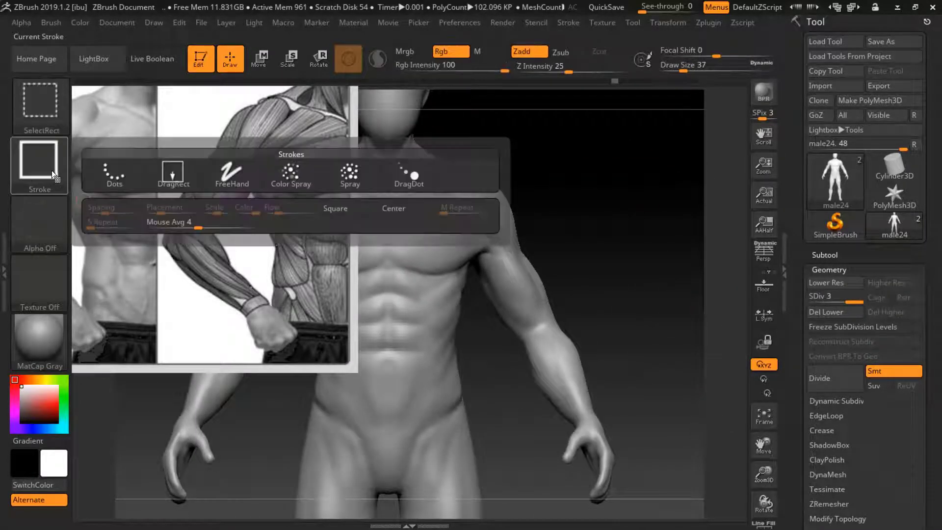
pyautogui.click(39, 162)
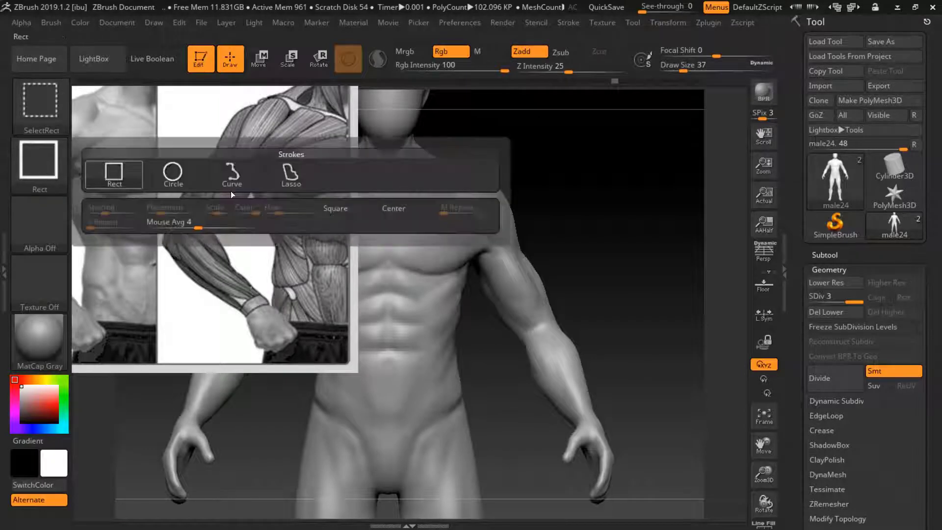
pyautogui.click(300, 180)
pyautogui.moveTo(666, 202)
pyautogui.keyDown('ctrl'); pyautogui.keyDown('shift'); pyautogui.mouseDown()
pyautogui.moveTo(525, 246)
pyautogui.moveTo(563, 513)
pyautogui.moveTo(624, 162)
pyautogui.mouseUp(); pyautogui.keyUp('shift'); pyautogui.keyUp('ctrl')
pyautogui.moveTo(631, 210); pyautogui.dragTo(716, 216)
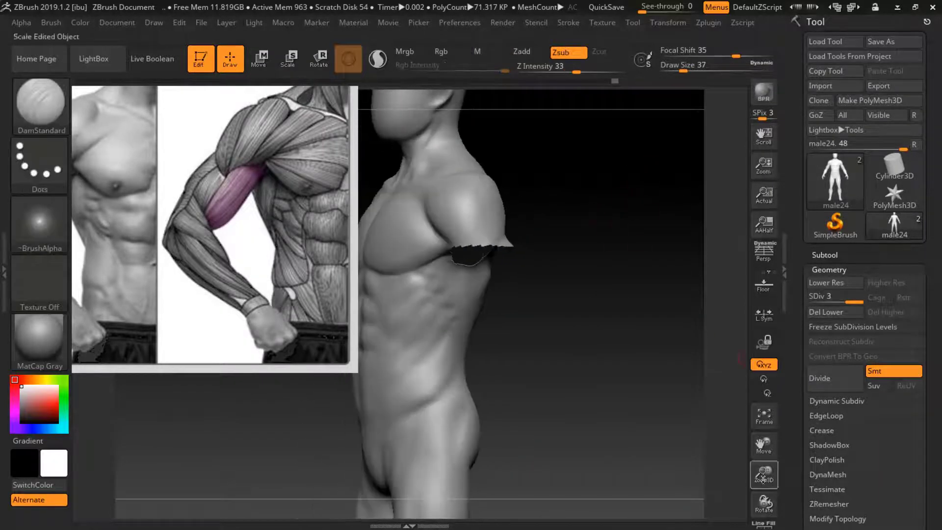
# Zoom onto the flank and carve sharp serratus creases under the chest edge
pyautogui.moveTo(763, 478); pyautogui.dragTo(761, 345)
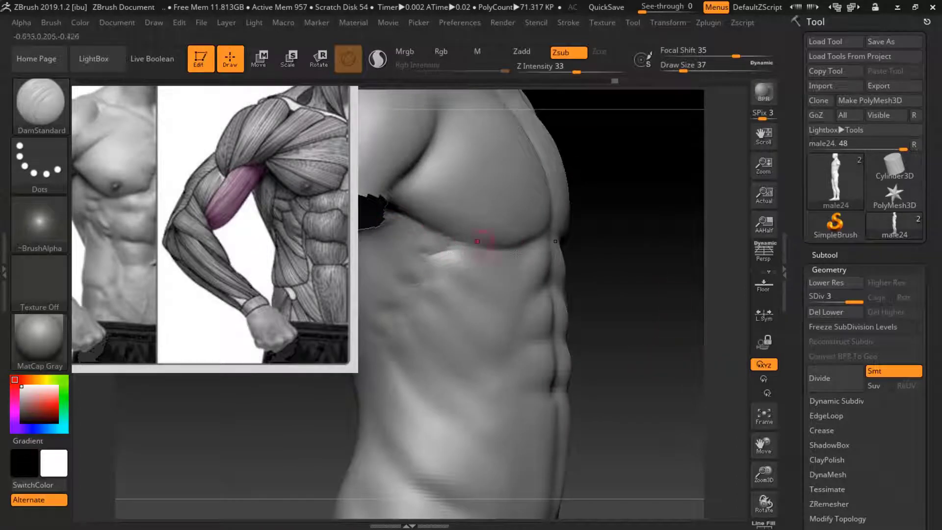
pyautogui.moveTo(517, 253); pyautogui.dragTo(505, 253, button='right')
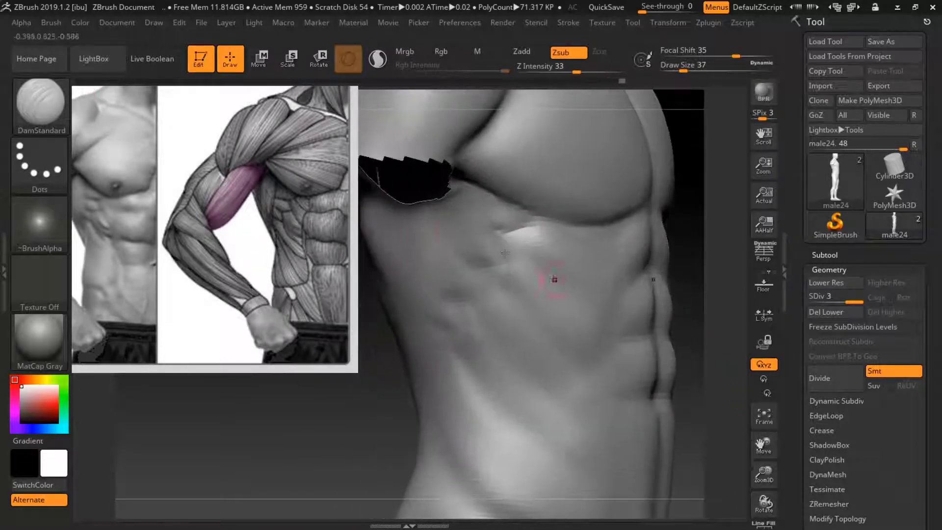
pyautogui.moveTo(515, 230); pyautogui.dragTo(490, 230)
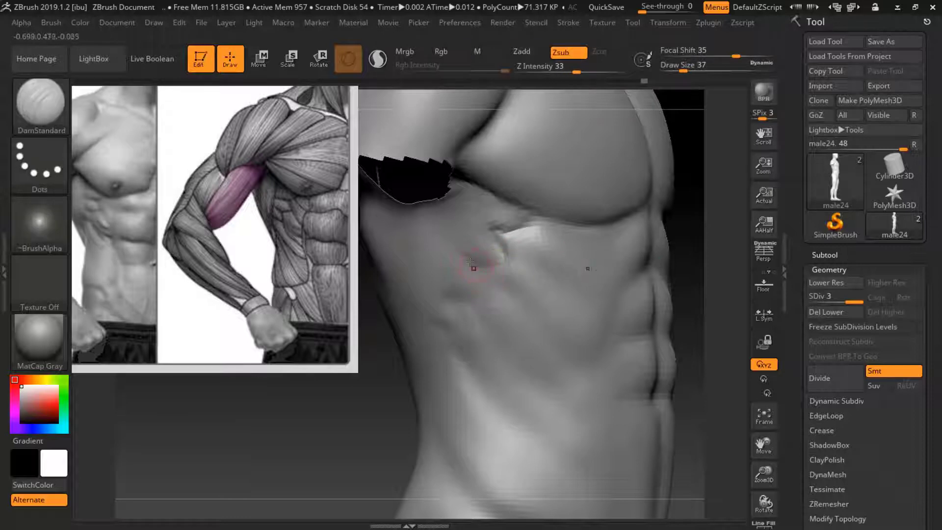
pyautogui.moveTo(502, 268); pyautogui.dragTo(505, 266)
pyautogui.moveTo(695, 198); pyautogui.dragTo(580, 243)
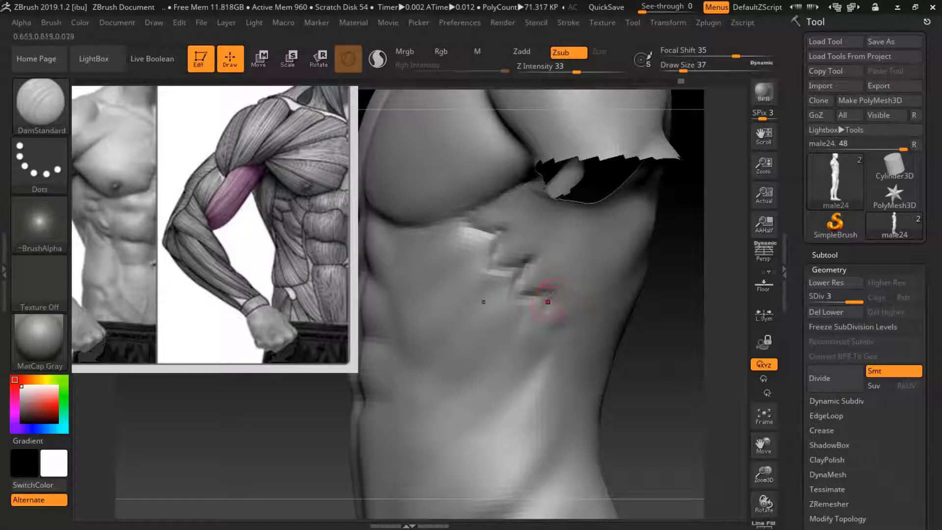
pyautogui.moveTo(660, 314); pyautogui.dragTo(686, 315)
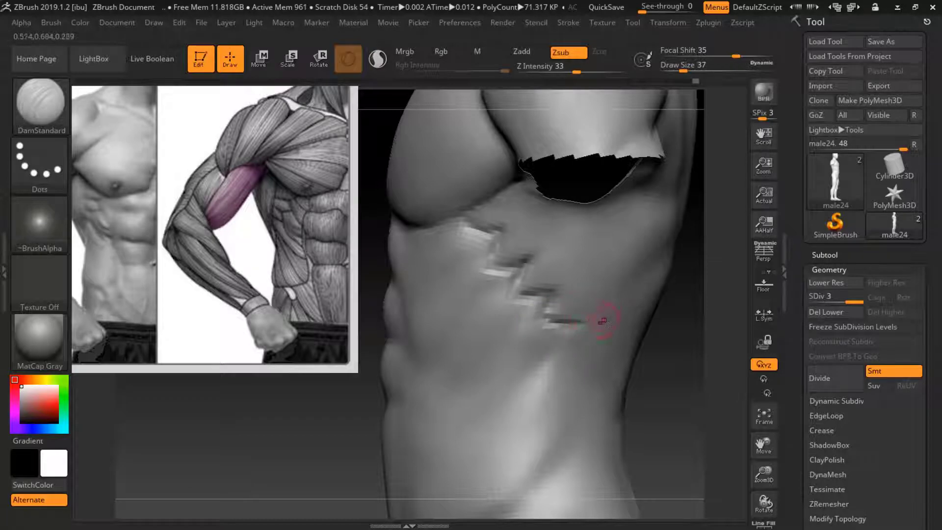
pyautogui.moveTo(551, 319); pyautogui.dragTo(581, 316)
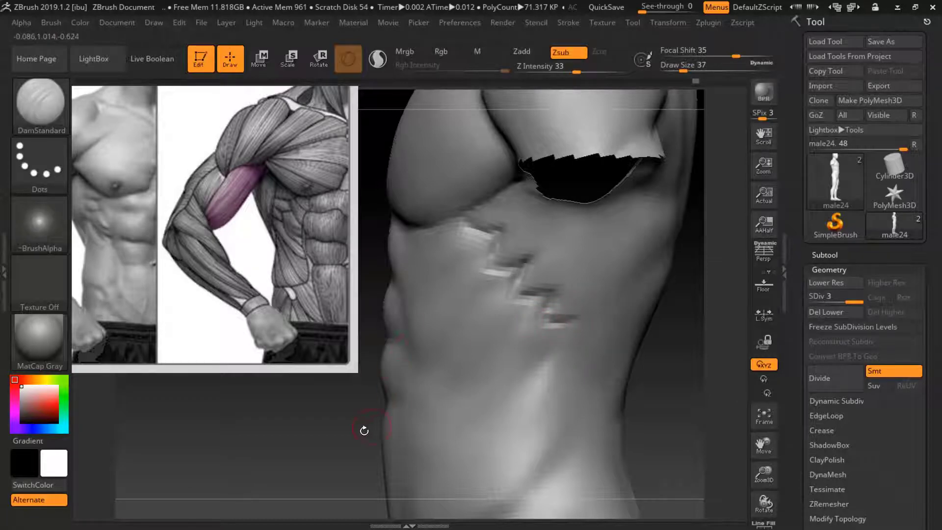
pyautogui.moveTo(364, 430); pyautogui.dragTo(519, 267)
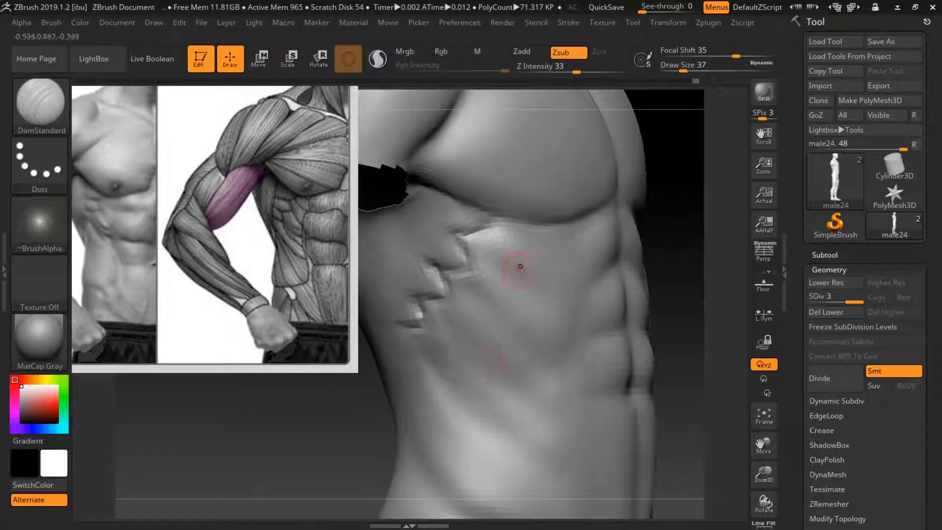
# Carve and deepen further serratus creases lower on the ribcage side
pyautogui.press('ctrl')
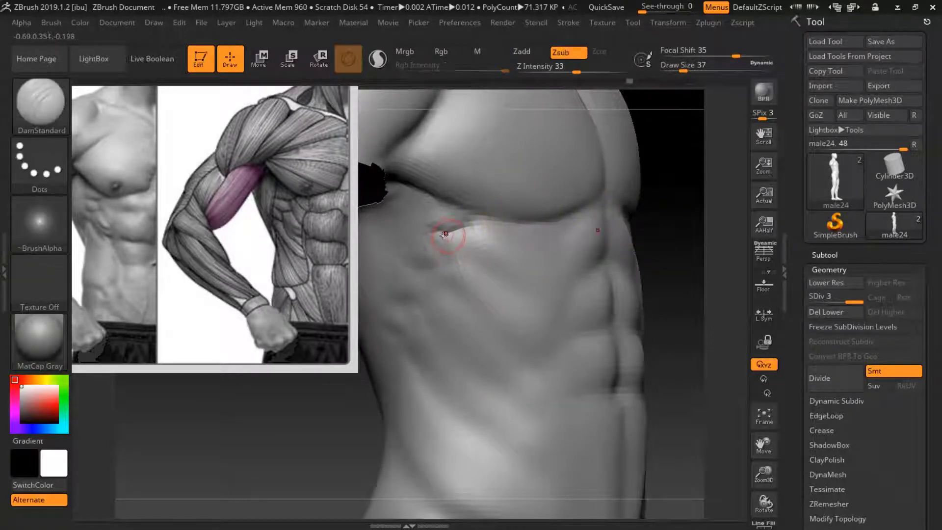
pyautogui.moveTo(452, 260); pyautogui.dragTo(418, 271)
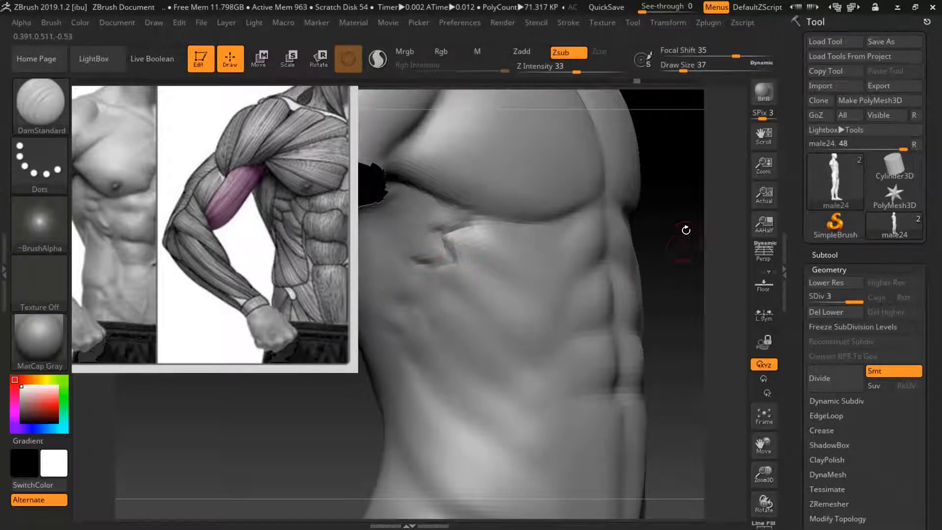
pyautogui.moveTo(685, 229)
pyautogui.mouseDown()
pyautogui.moveTo(519, 271)
pyautogui.moveTo(498, 287)
pyautogui.mouseUp()
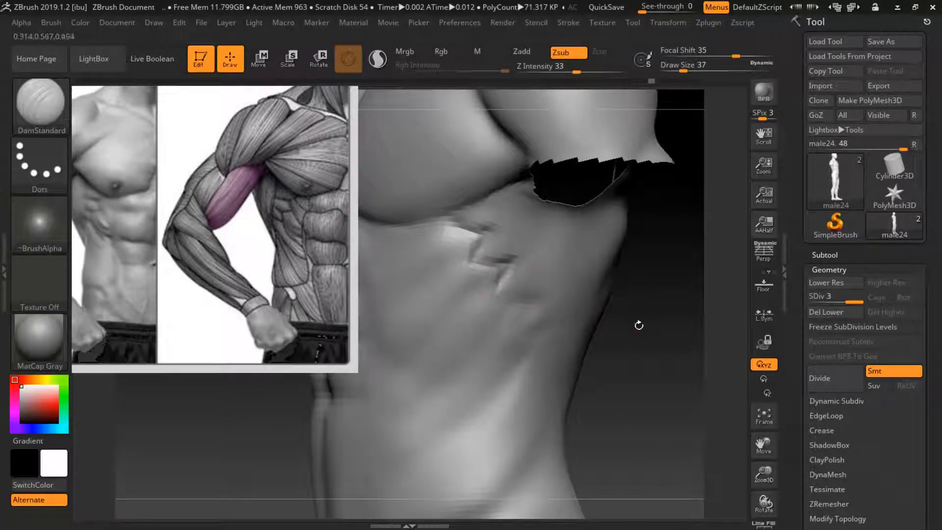
pyautogui.moveTo(639, 325); pyautogui.dragTo(601, 307)
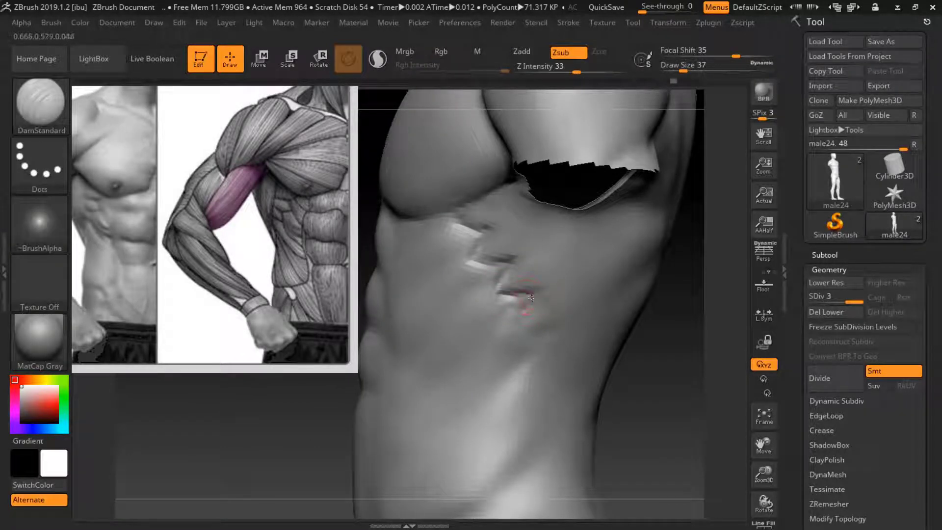
pyautogui.moveTo(529, 324); pyautogui.dragTo(559, 312)
pyautogui.moveTo(639, 363); pyautogui.dragTo(552, 307)
pyautogui.press('ctrl')
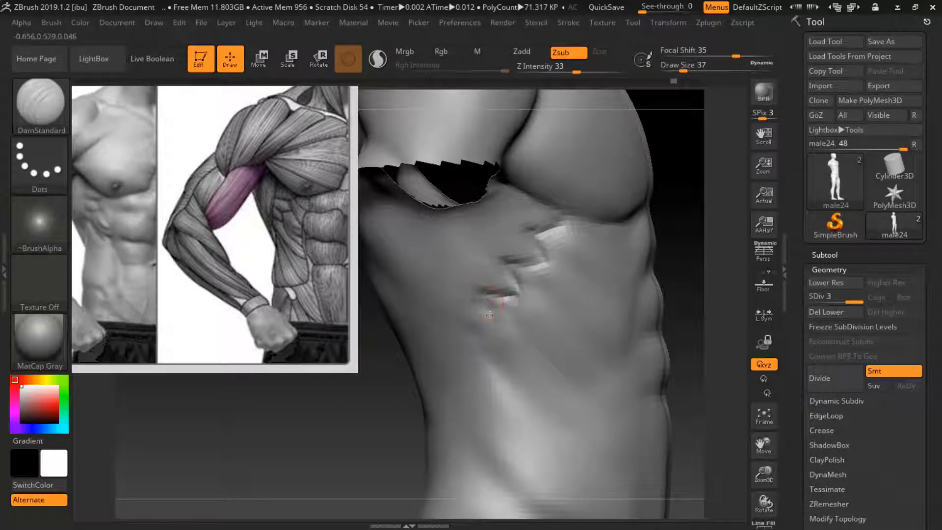
pyautogui.press('ctrl')
pyautogui.press('ctrl')
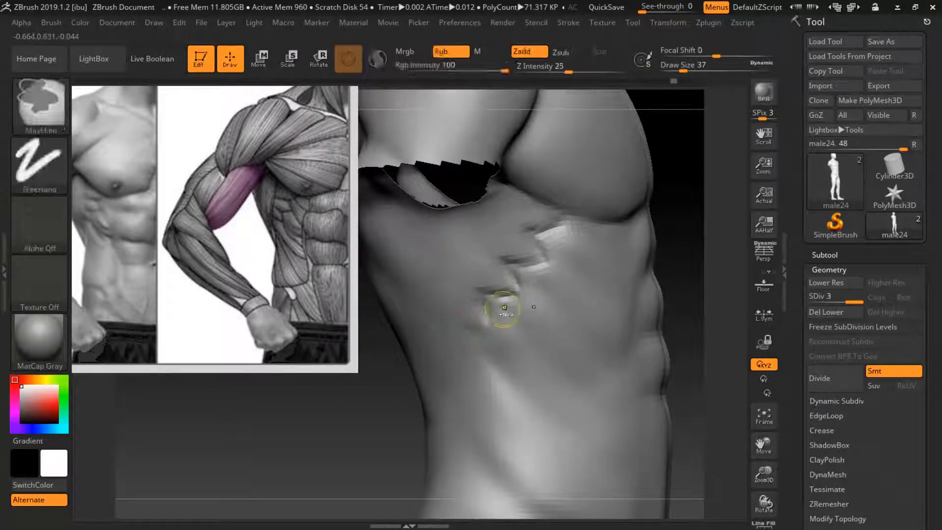
pyautogui.press('ctrl')
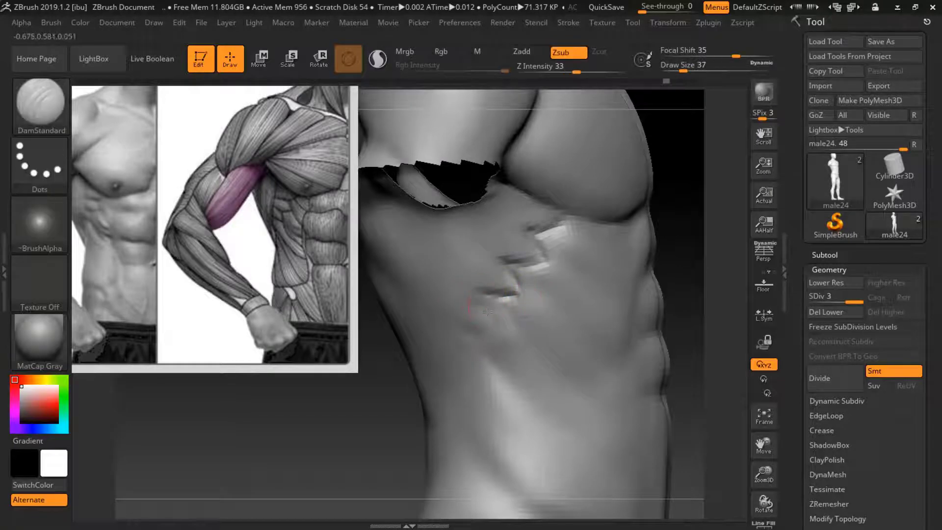
pyautogui.moveTo(478, 298); pyautogui.dragTo(480, 293)
pyautogui.press('ctrl')
pyautogui.moveTo(467, 328); pyautogui.dragTo(461, 327)
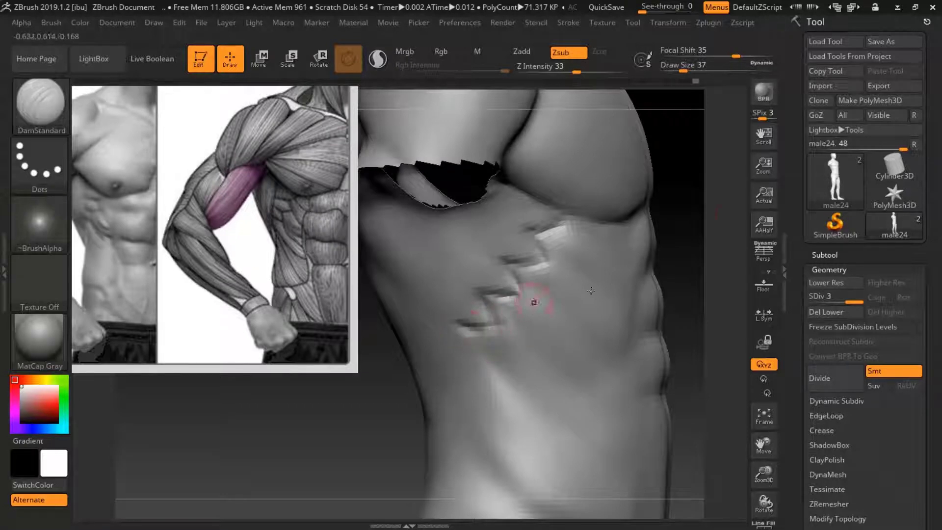
pyautogui.moveTo(532, 296)
pyautogui.mouseDown(button='right')
pyautogui.moveTo(657, 212)
pyautogui.moveTo(635, 202)
pyautogui.moveTo(578, 206)
pyautogui.mouseUp(button='right')
pyautogui.moveTo(683, 66); pyautogui.dragTo(689, 66)
# Soften the flank crease and carve a diagonal crease down the flank
pyautogui.press('shift')
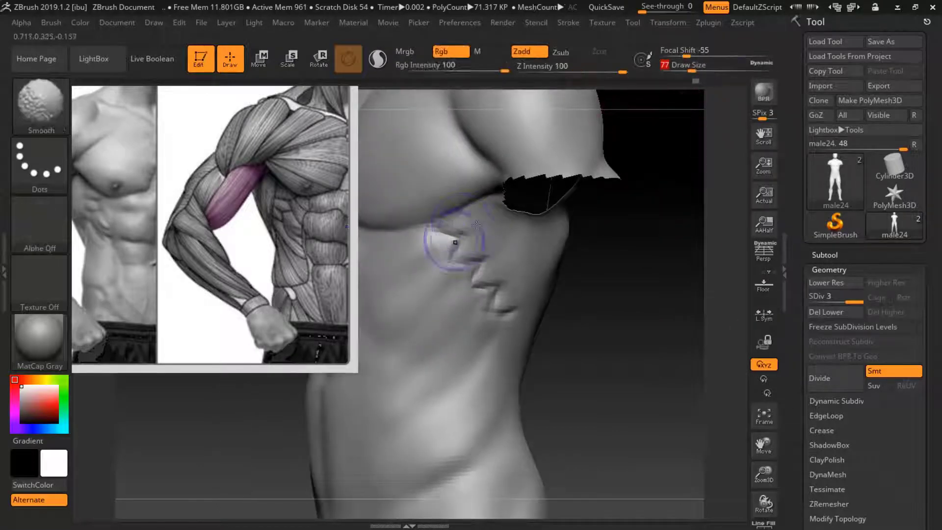
pyautogui.moveTo(474, 262)
pyautogui.keyDown('shift'); pyautogui.mouseDown()
pyautogui.moveTo(504, 311)
pyautogui.moveTo(726, 363)
pyautogui.mouseUp(); pyautogui.keyUp('shift')
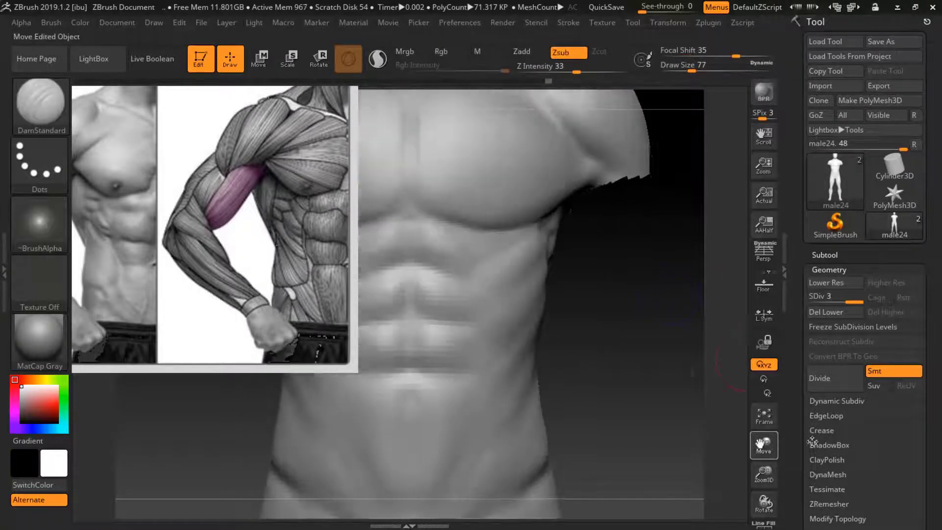
pyautogui.moveTo(764, 447); pyautogui.dragTo(711, 417)
pyautogui.moveTo(637, 353)
pyautogui.mouseDown()
pyautogui.moveTo(473, 382)
pyautogui.moveTo(552, 389)
pyautogui.mouseUp()
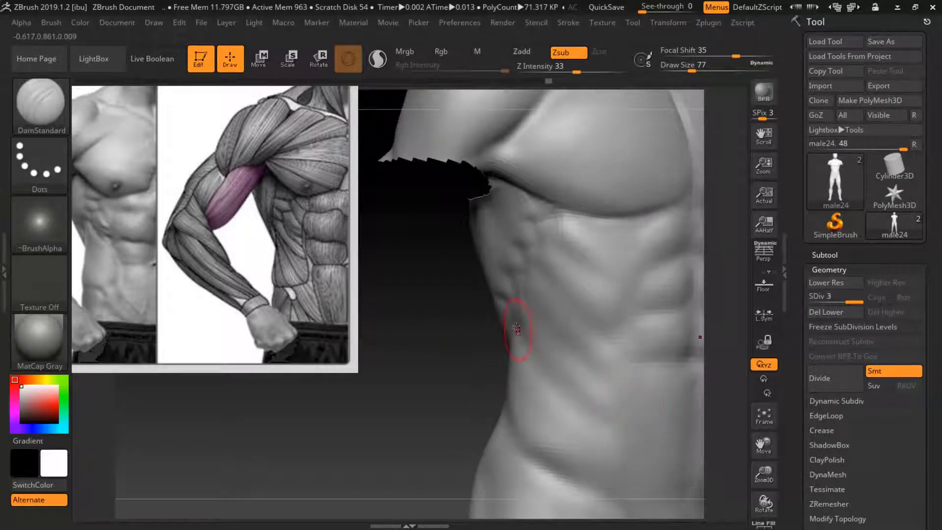
pyautogui.moveTo(517, 327); pyautogui.dragTo(607, 417)
pyautogui.moveTo(491, 388); pyautogui.dragTo(440, 383)
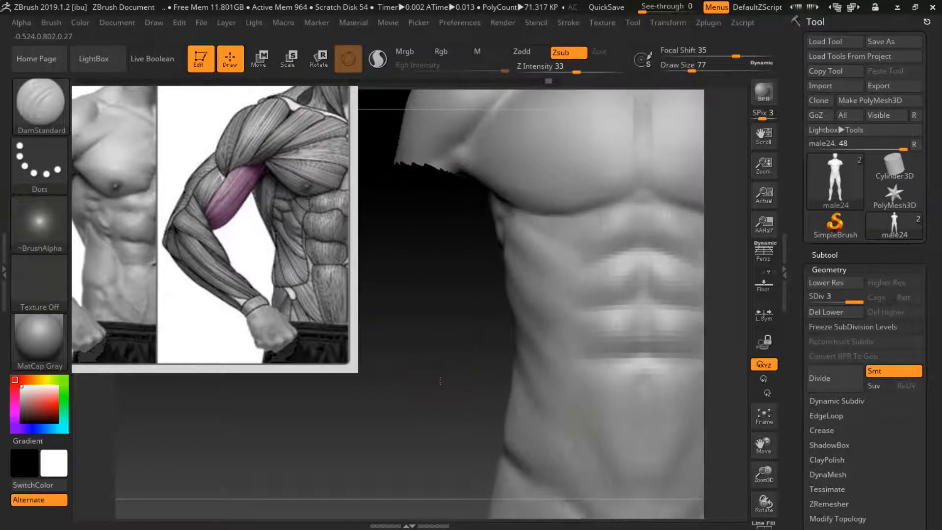
# Set Draw Size to 62, adjust Focal Shift and lower Z Intensity to 22
pyautogui.moveTo(691, 68); pyautogui.dragTo(695, 68)
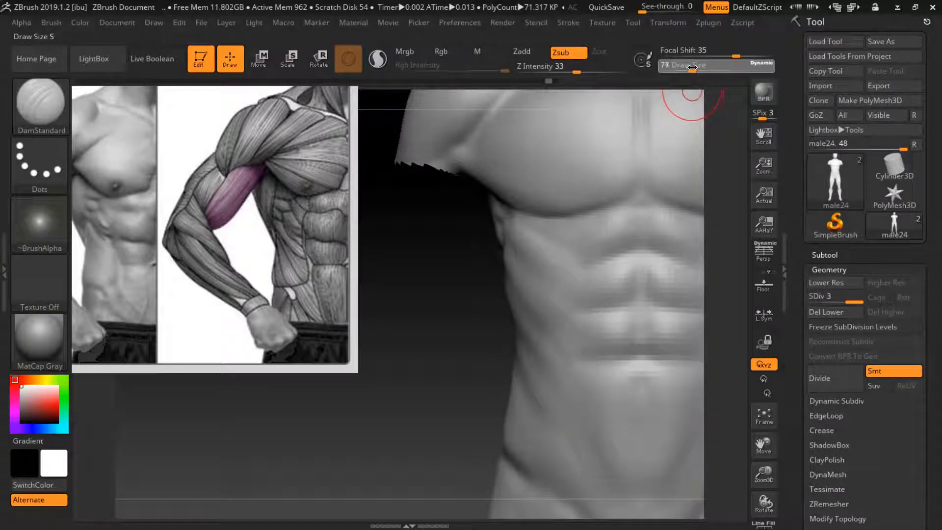
pyautogui.moveTo(695, 67); pyautogui.dragTo(693, 68)
pyautogui.moveTo(451, 358); pyautogui.dragTo(557, 330)
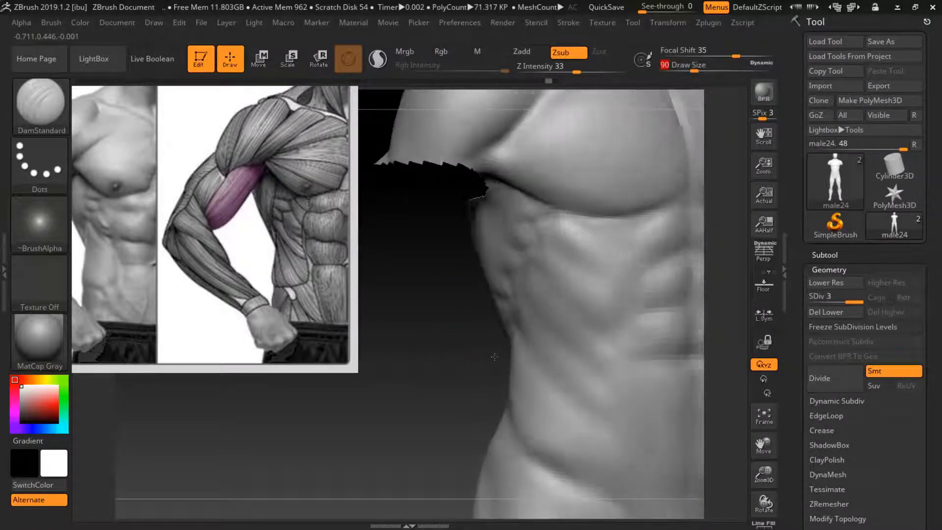
pyautogui.moveTo(709, 66)
pyautogui.mouseDown()
pyautogui.moveTo(705, 55)
pyautogui.moveTo(749, 55)
pyautogui.mouseUp()
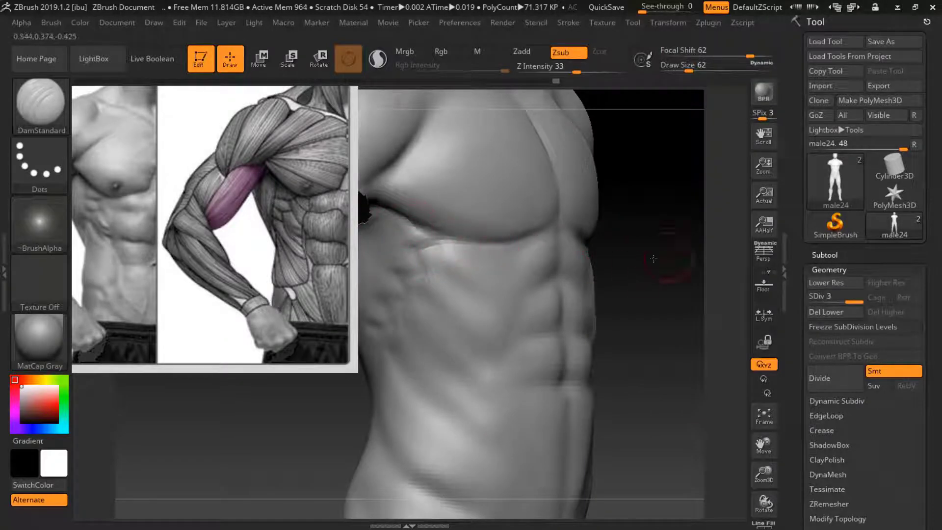
pyautogui.moveTo(638, 265)
pyautogui.mouseDown()
pyautogui.moveTo(700, 277)
pyautogui.moveTo(657, 253)
pyautogui.mouseUp()
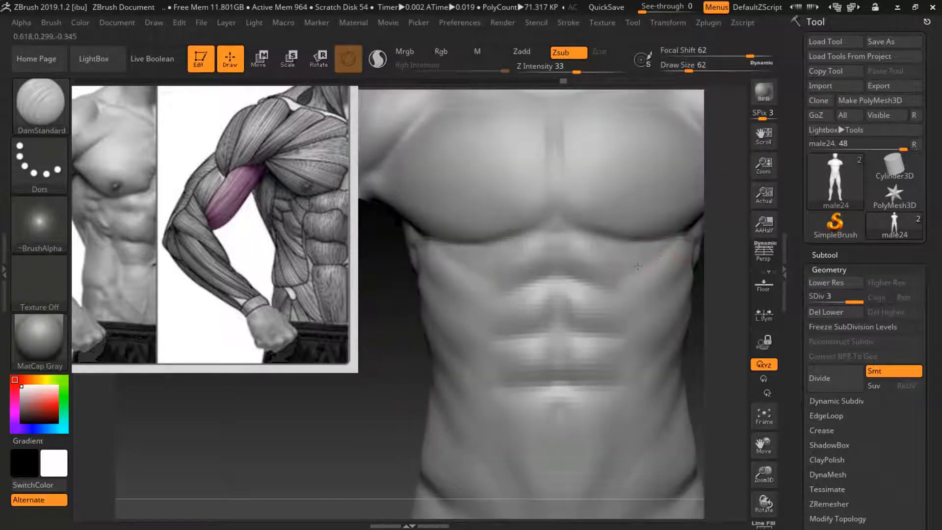
pyautogui.press('ctrl')
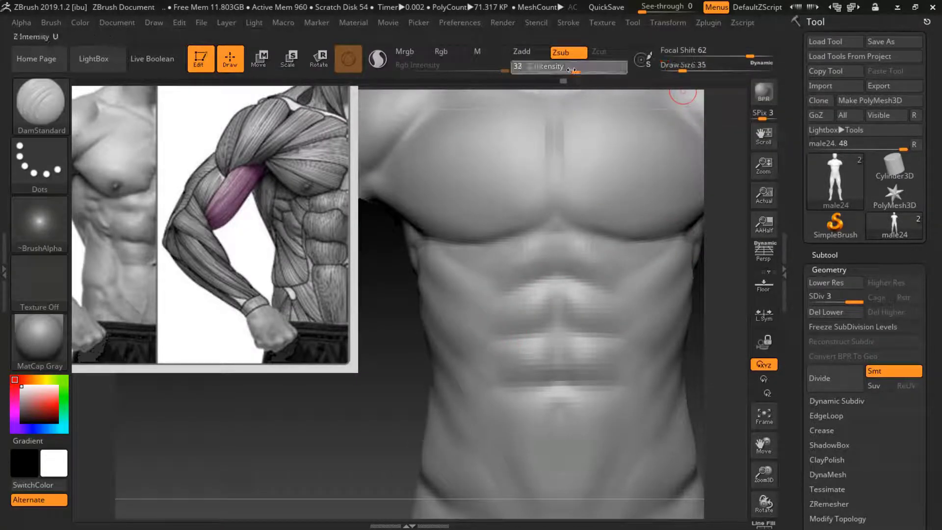
pyautogui.moveTo(572, 70); pyautogui.dragTo(560, 70)
pyautogui.moveTo(392, 341); pyautogui.dragTo(705, 243)
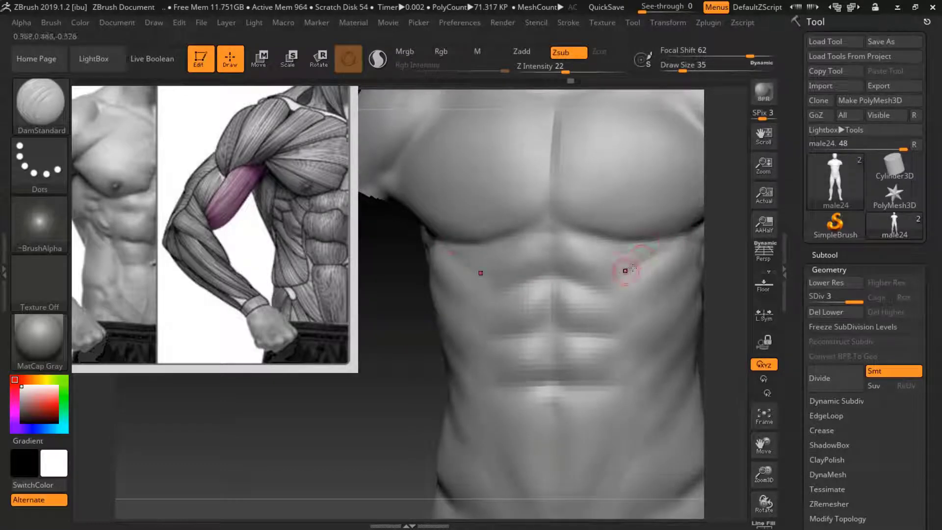
# Carve subtle DamStandard grooves along the abdomen and flank, checking the abs and obliques from front and both sides
pyautogui.moveTo(408, 361)
pyautogui.mouseDown()
pyautogui.moveTo(540, 319)
pyautogui.moveTo(662, 318)
pyautogui.mouseUp()
pyautogui.moveTo(764, 446); pyautogui.dragTo(555, 256)
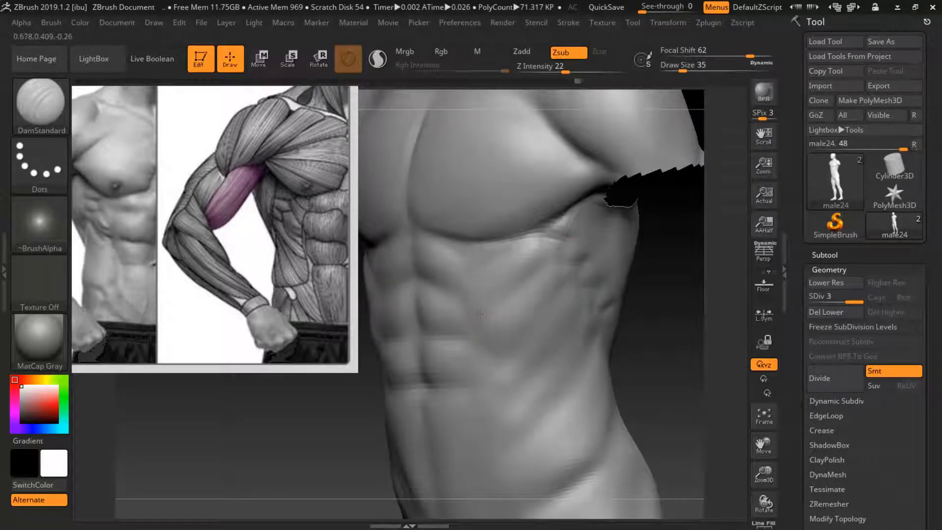
pyautogui.moveTo(479, 314); pyautogui.dragTo(475, 316)
pyautogui.moveTo(625, 283); pyautogui.dragTo(584, 269)
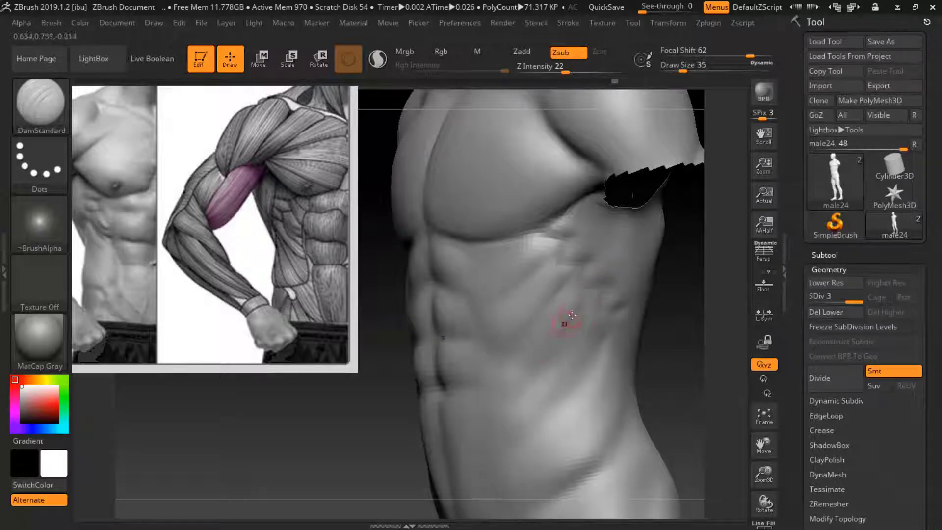
pyautogui.moveTo(378, 457); pyautogui.dragTo(634, 317)
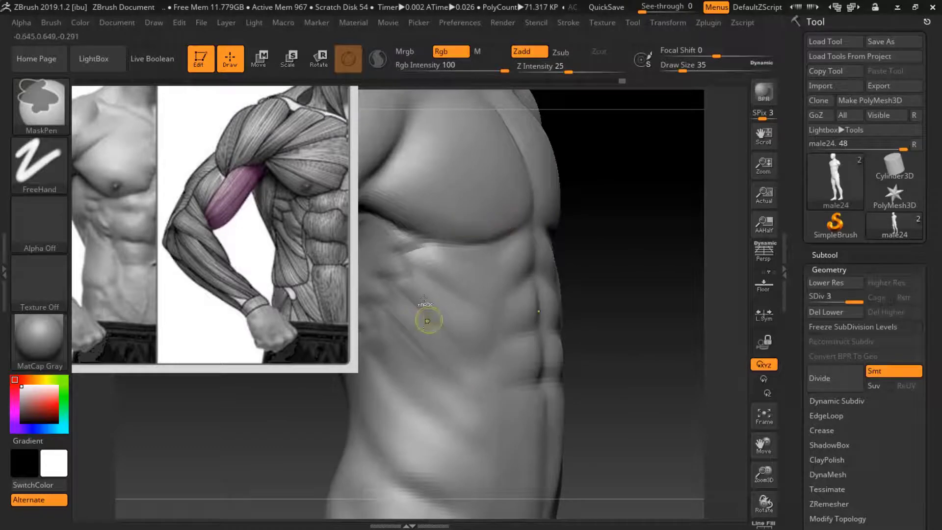
pyautogui.press('ctrl')
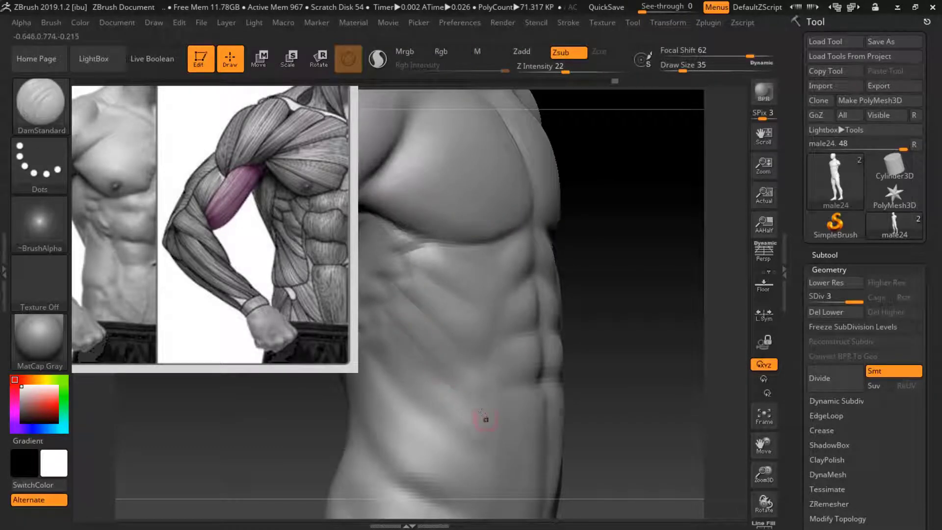
pyautogui.moveTo(693, 315); pyautogui.dragTo(645, 315)
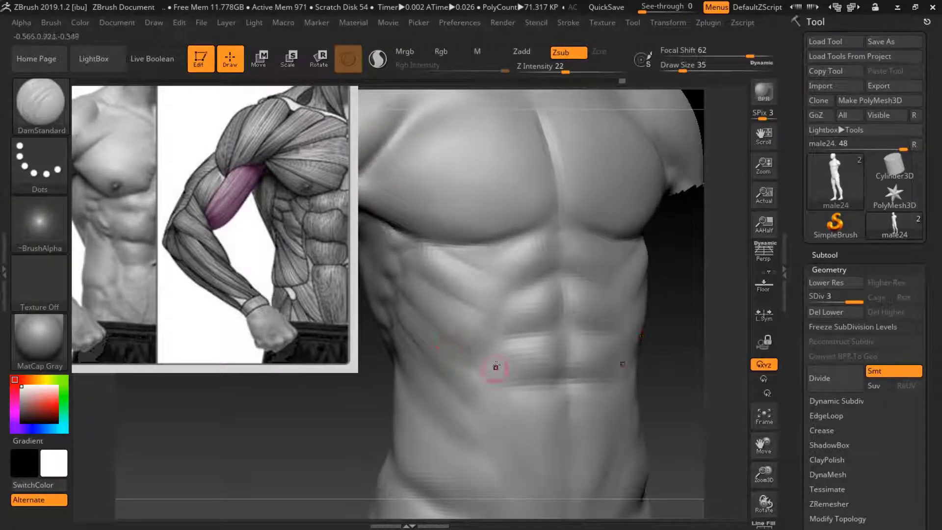
pyautogui.moveTo(690, 304); pyautogui.dragTo(673, 310)
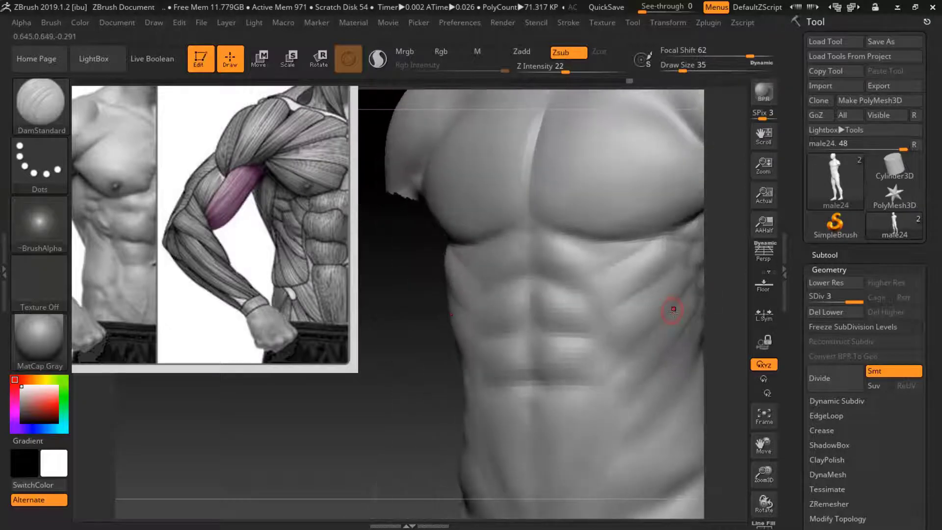
pyautogui.moveTo(759, 483)
pyautogui.mouseDown()
pyautogui.moveTo(715, 446)
pyautogui.moveTo(669, 311)
pyautogui.moveTo(667, 333)
pyautogui.moveTo(578, 319)
pyautogui.mouseUp()
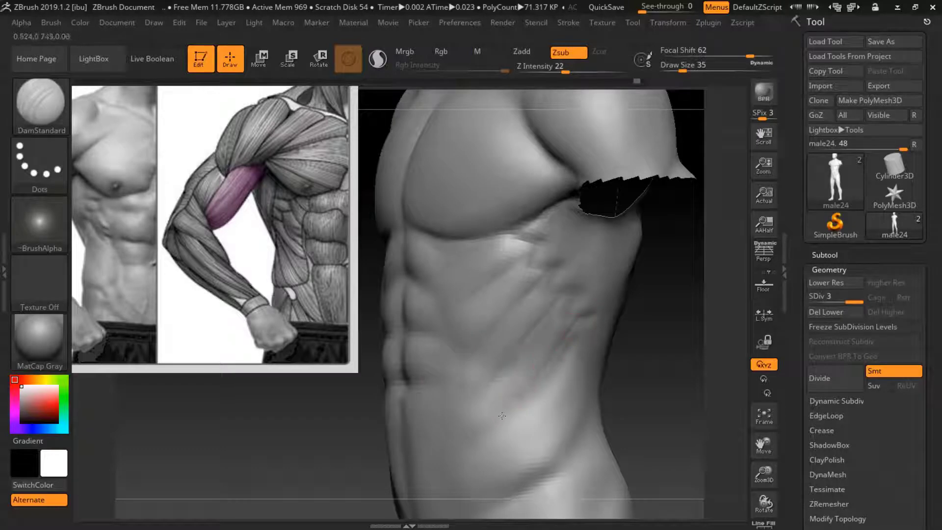
pyautogui.moveTo(638, 342)
pyautogui.mouseDown()
pyautogui.moveTo(741, 327)
pyautogui.moveTo(551, 414)
pyautogui.mouseUp()
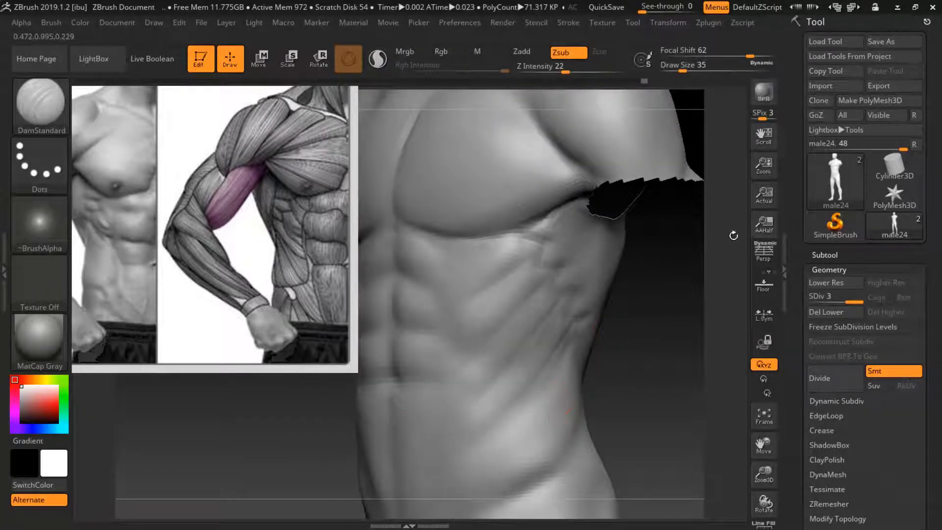
# Switch to the Clay brush at draw size 65 and adjust its strength
pyautogui.moveTo(763, 446); pyautogui.dragTo(775, 402)
pyautogui.press('b')
pyautogui.press('c')
pyautogui.press('l')
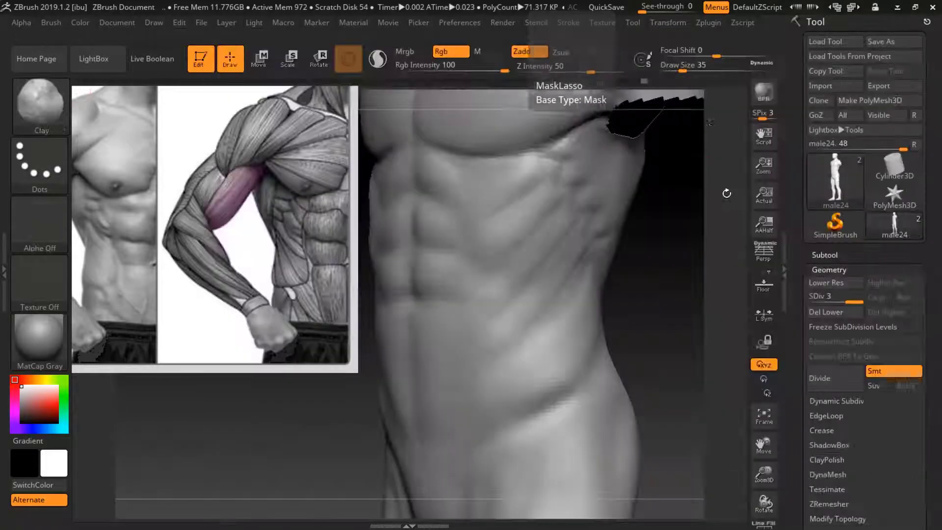
pyautogui.moveTo(682, 65); pyautogui.dragTo(690, 64)
pyautogui.moveTo(579, 67); pyautogui.dragTo(584, 67)
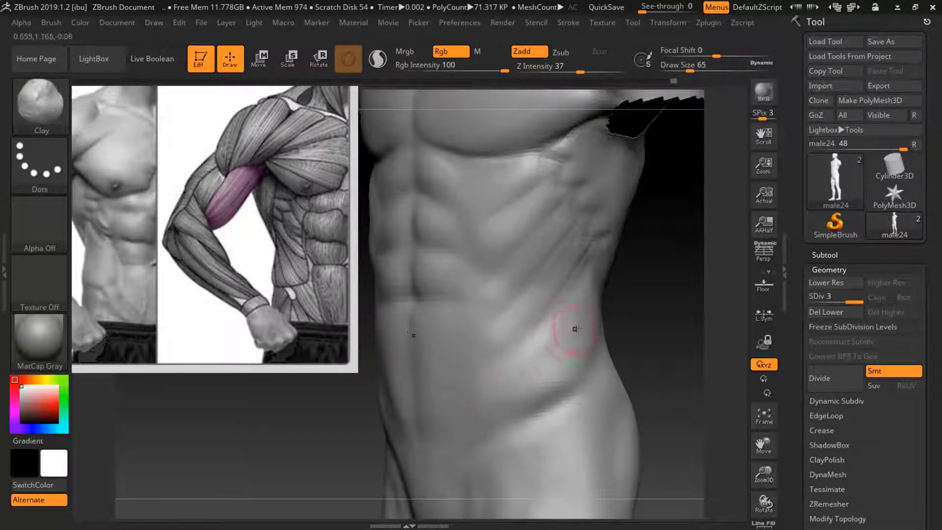
# Smooth the clay strokes on the side ribs and flank, then raise draw size to 136
pyautogui.press('shift')
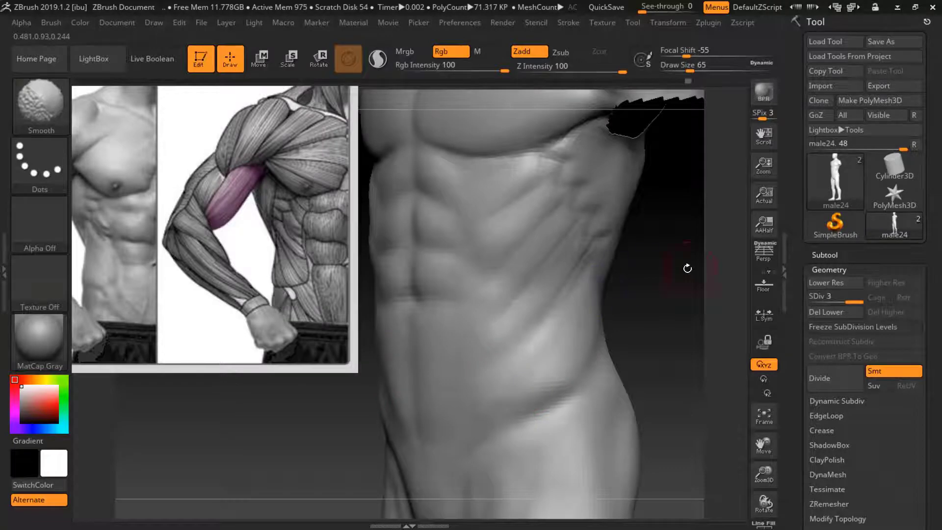
pyautogui.moveTo(688, 268); pyautogui.dragTo(578, 265)
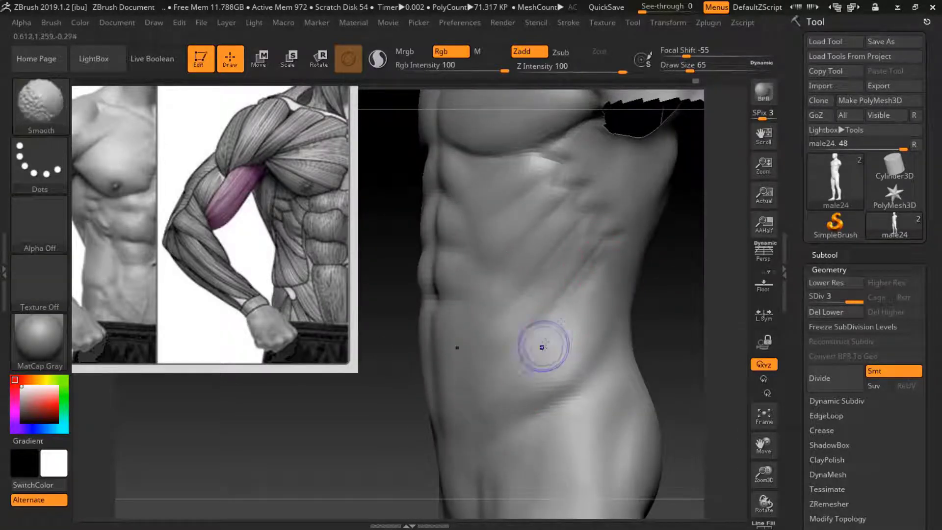
pyautogui.press('shift')
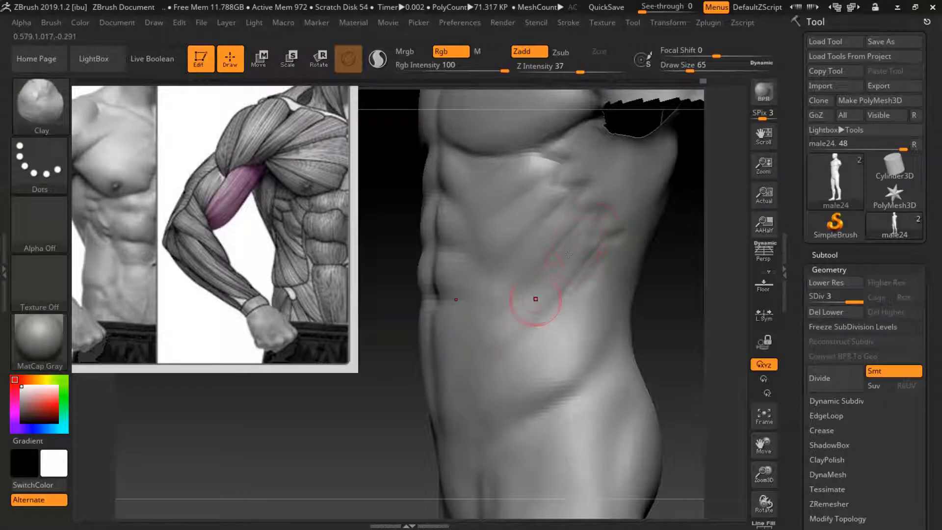
pyautogui.press('shift')
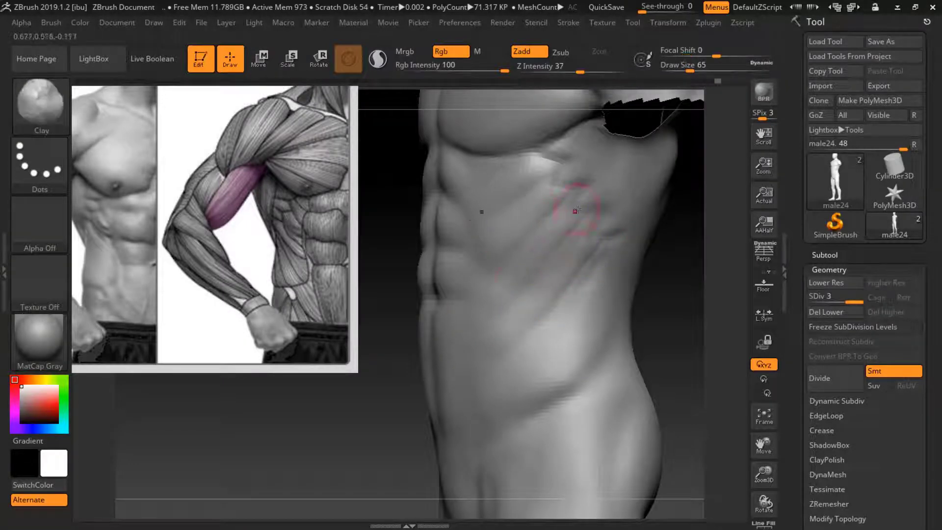
pyautogui.press('shift')
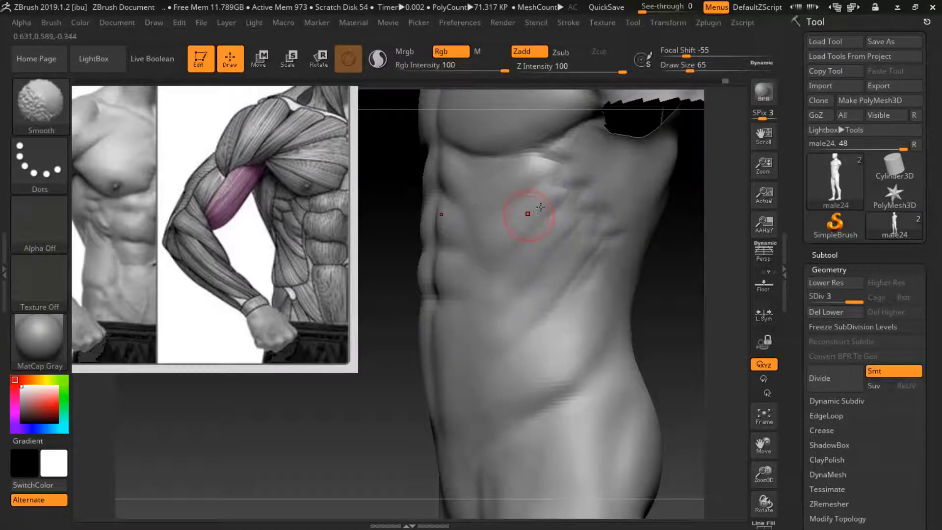
pyautogui.press('shift')
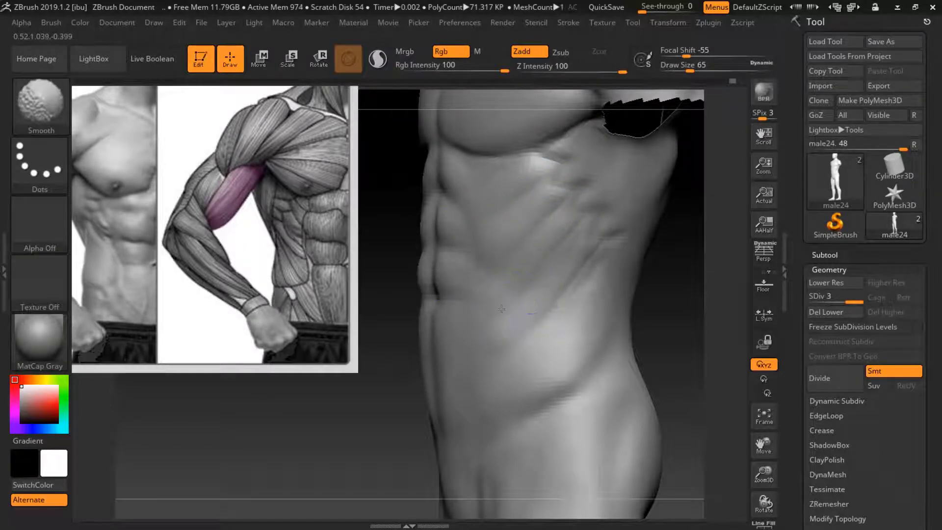
pyautogui.keyDown('shift'); pyautogui.moveTo(677, 294); pyautogui.dragTo(736, 324); pyautogui.keyUp('shift')
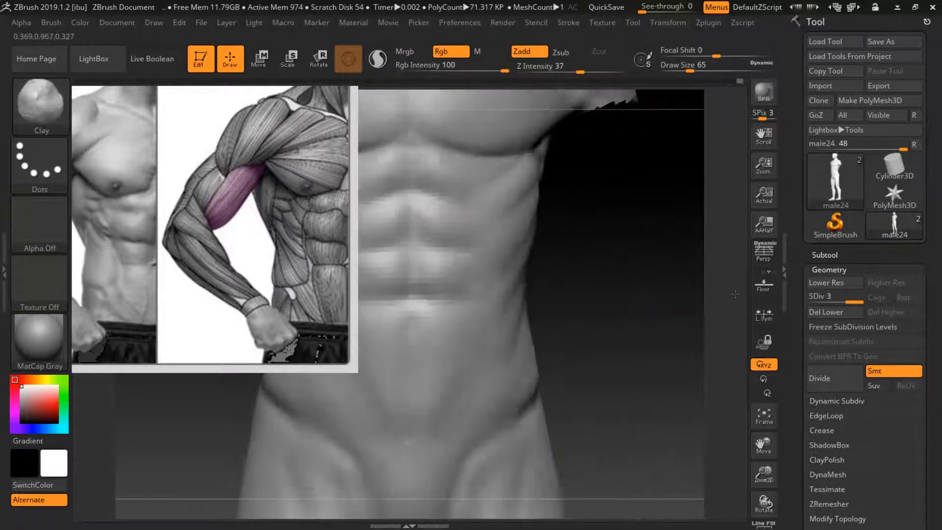
pyautogui.moveTo(774, 447); pyautogui.dragTo(676, 278)
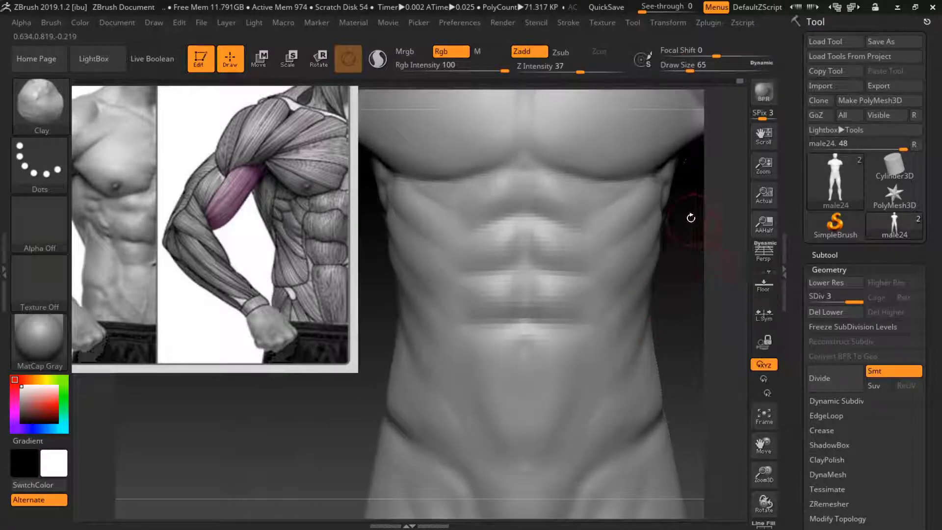
pyautogui.moveTo(695, 453); pyautogui.dragTo(721, 462)
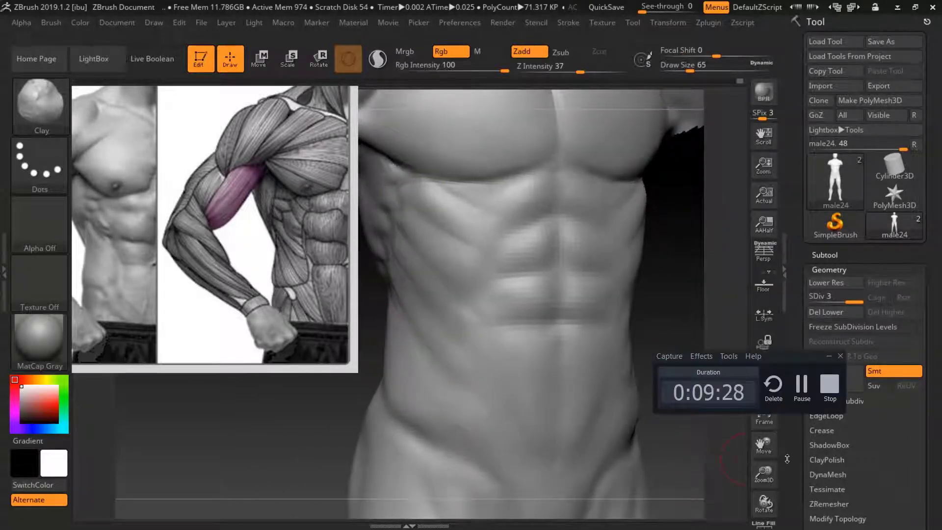
pyautogui.moveTo(690, 70); pyautogui.dragTo(702, 69)
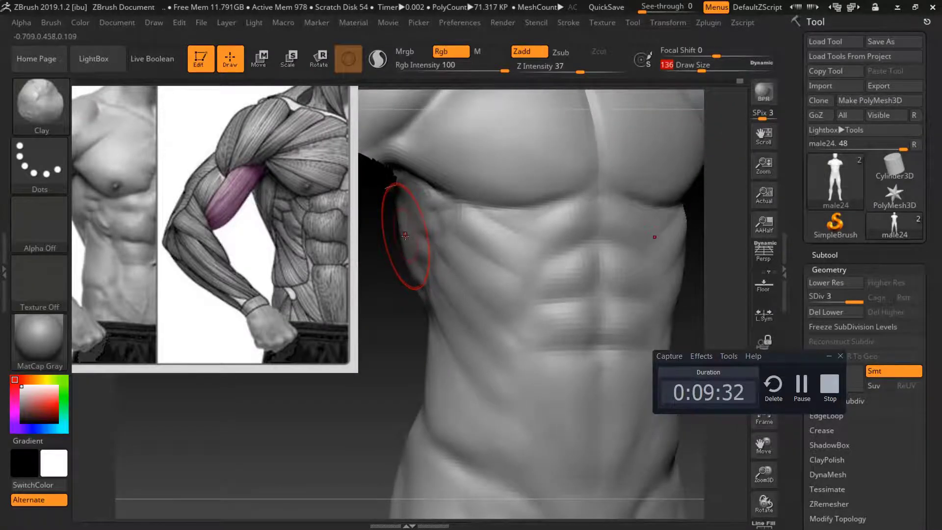
# Switch to the Move brush and enlarge it to draw size 177
pyautogui.press('b')
pyautogui.press('m')
pyautogui.press('v')
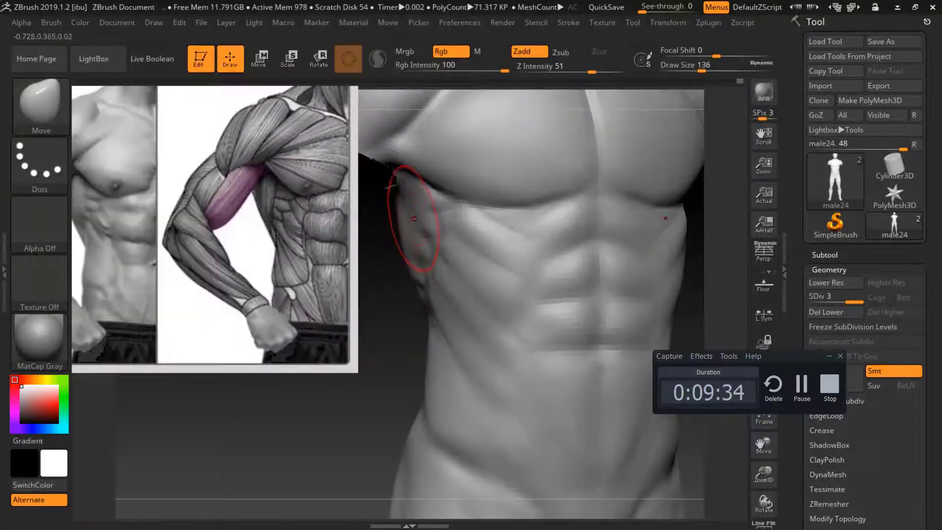
pyautogui.moveTo(400, 254); pyautogui.dragTo(387, 255)
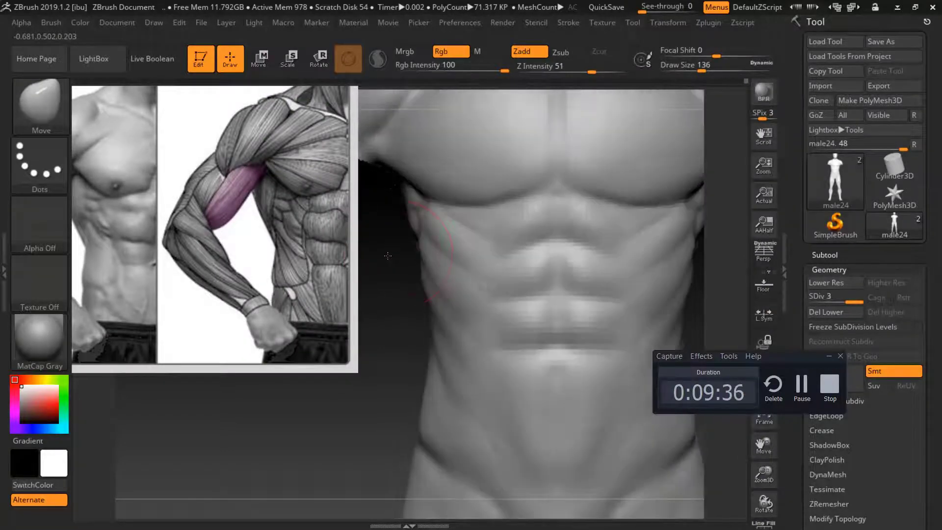
pyautogui.moveTo(633, 309); pyautogui.dragTo(613, 242)
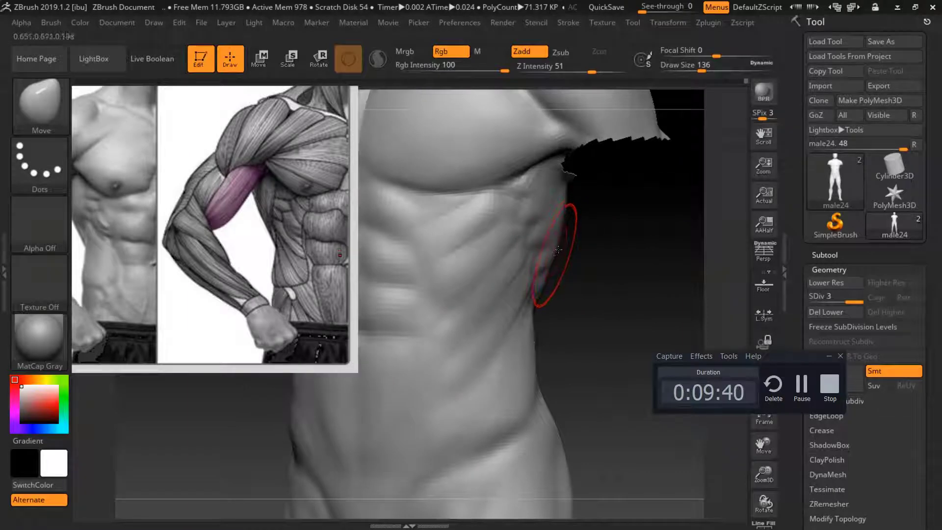
pyautogui.moveTo(701, 71); pyautogui.dragTo(707, 70)
pyautogui.moveTo(715, 126); pyautogui.dragTo(715, 206)
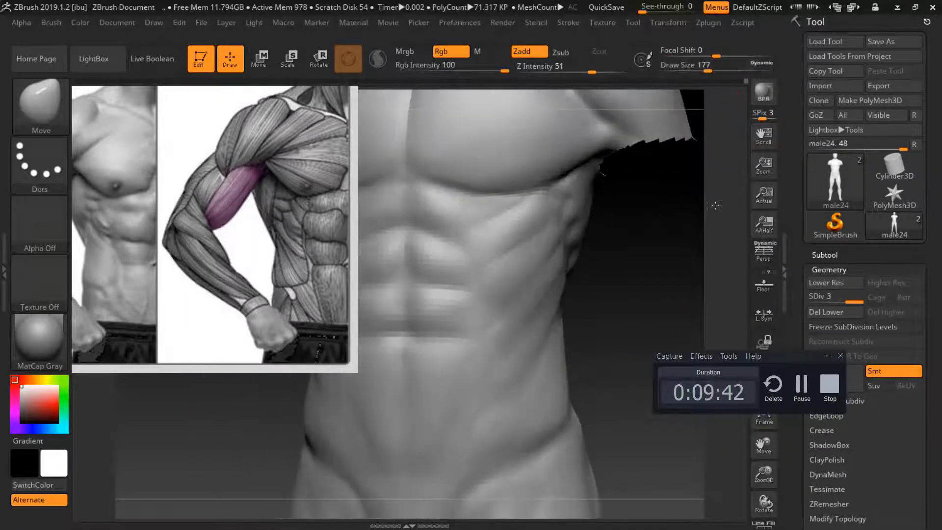
# Push the lat on the side of the back below the armpit into shape
pyautogui.moveTo(763, 472)
pyautogui.mouseDown()
pyautogui.moveTo(770, 480)
pyautogui.moveTo(464, 310)
pyautogui.mouseUp()
pyautogui.moveTo(391, 292); pyautogui.dragTo(392, 269)
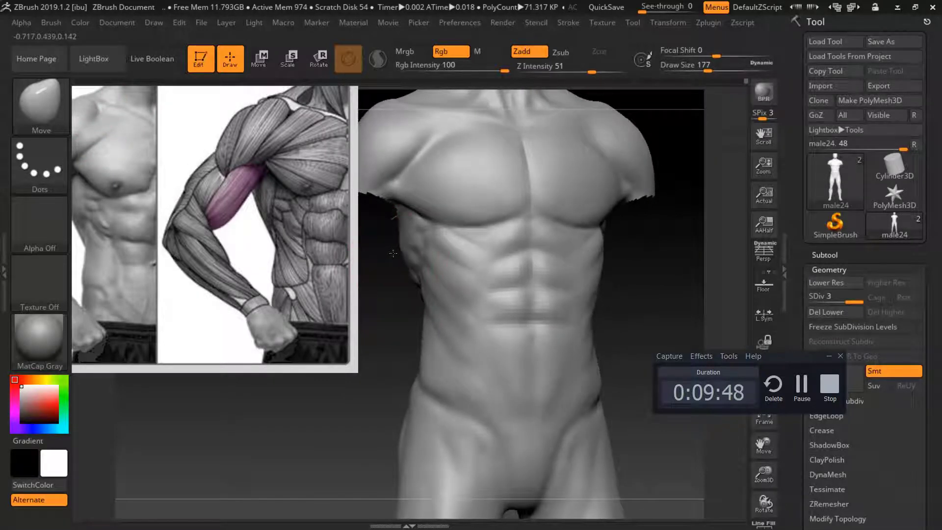
pyautogui.moveTo(614, 244)
pyautogui.mouseDown()
pyautogui.moveTo(582, 272)
pyautogui.moveTo(637, 265)
pyautogui.moveTo(566, 263)
pyautogui.mouseUp()
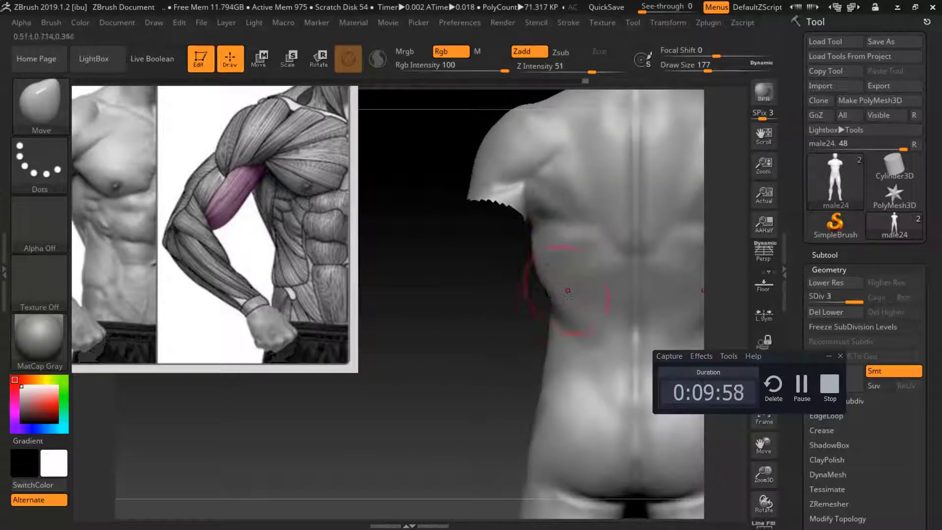
pyautogui.moveTo(572, 310); pyautogui.dragTo(564, 248)
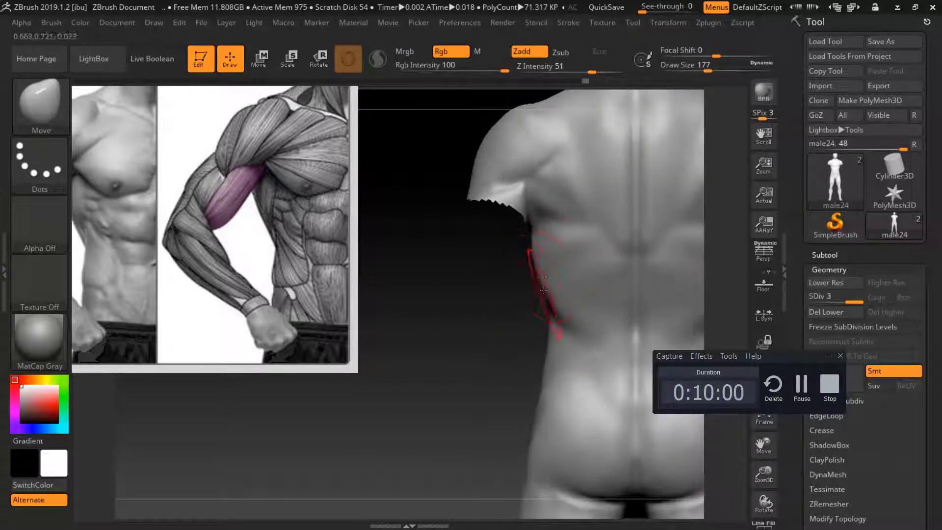
pyautogui.moveTo(474, 299); pyautogui.dragTo(520, 250)
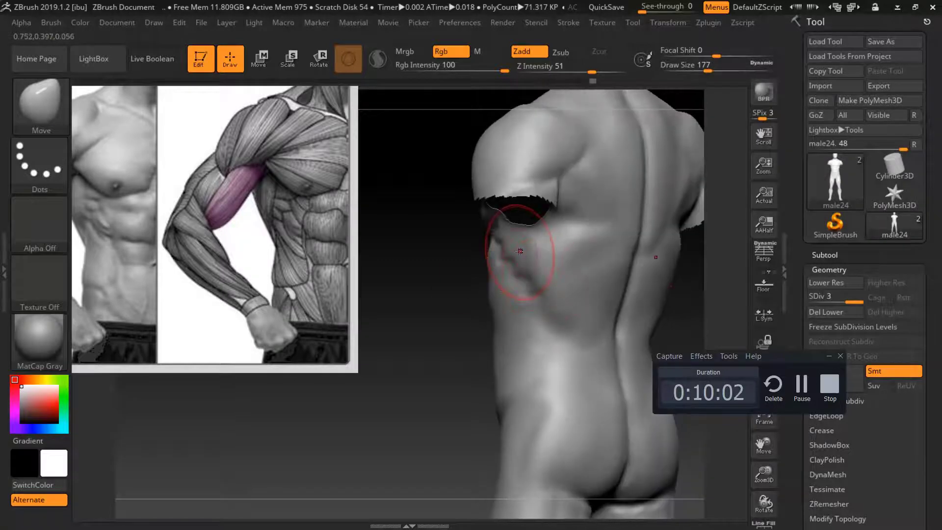
pyautogui.moveTo(420, 347)
pyautogui.mouseDown()
pyautogui.moveTo(391, 225)
pyautogui.moveTo(525, 206)
pyautogui.moveTo(517, 240)
pyautogui.mouseUp()
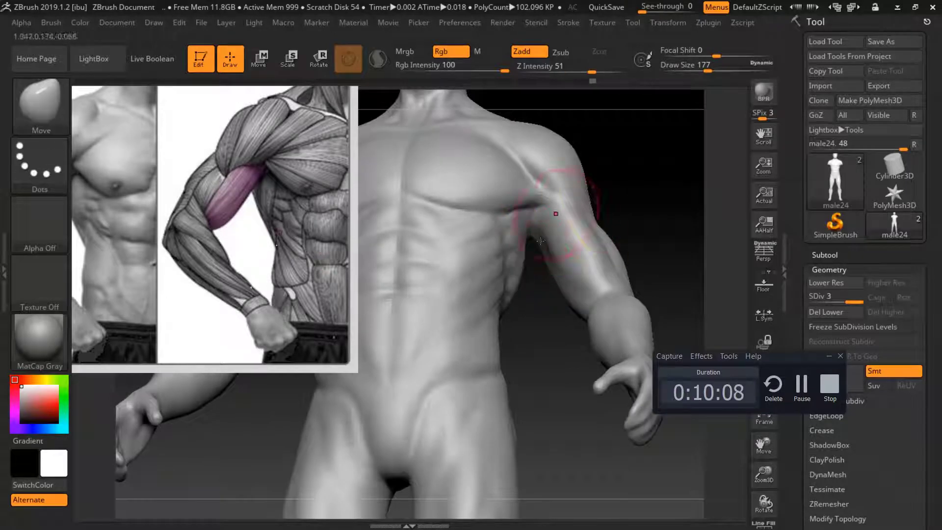
# Mask the right arm using MaskPen with a Lasso stroke
pyautogui.press('ctrl')
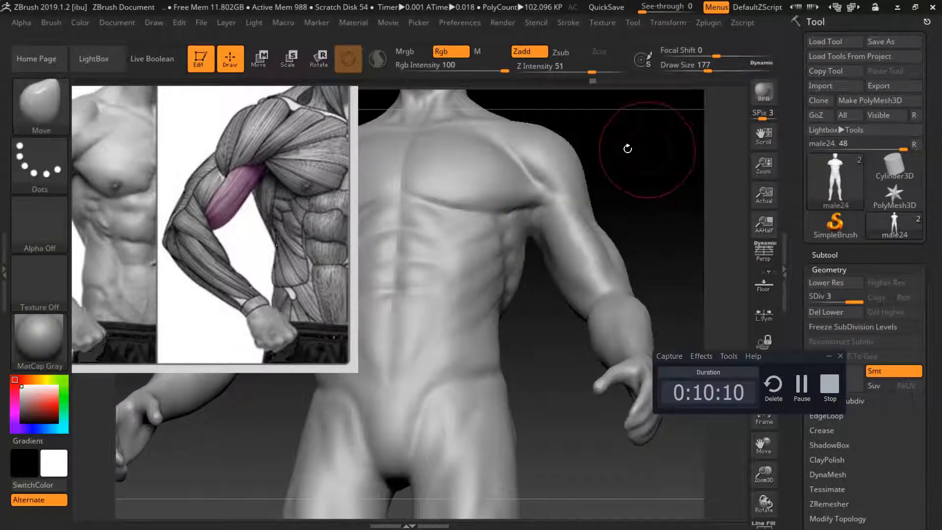
pyautogui.click(40, 169)
pyautogui.click(334, 208)
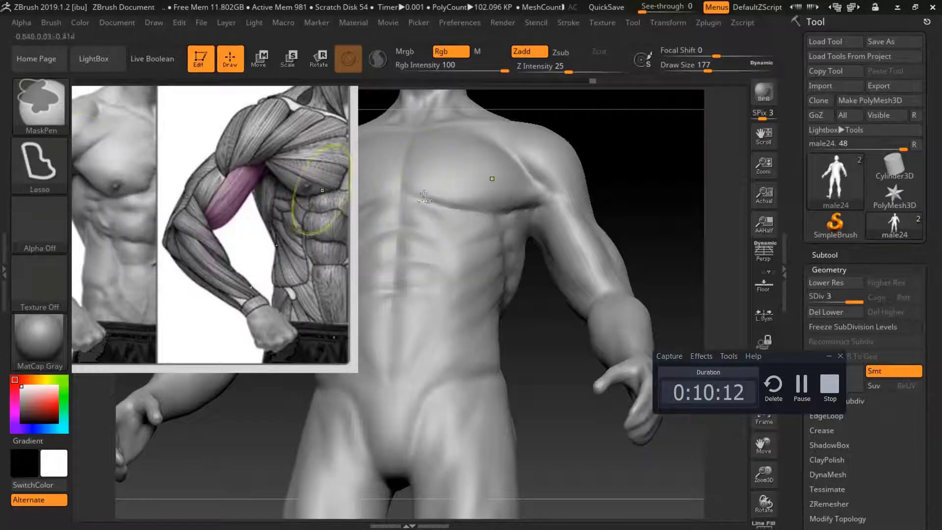
pyautogui.moveTo(529, 221)
pyautogui.keyDown('ctrl'); pyautogui.mouseDown()
pyautogui.moveTo(670, 192)
pyautogui.moveTo(687, 247)
pyautogui.mouseUp(); pyautogui.keyUp('ctrl')
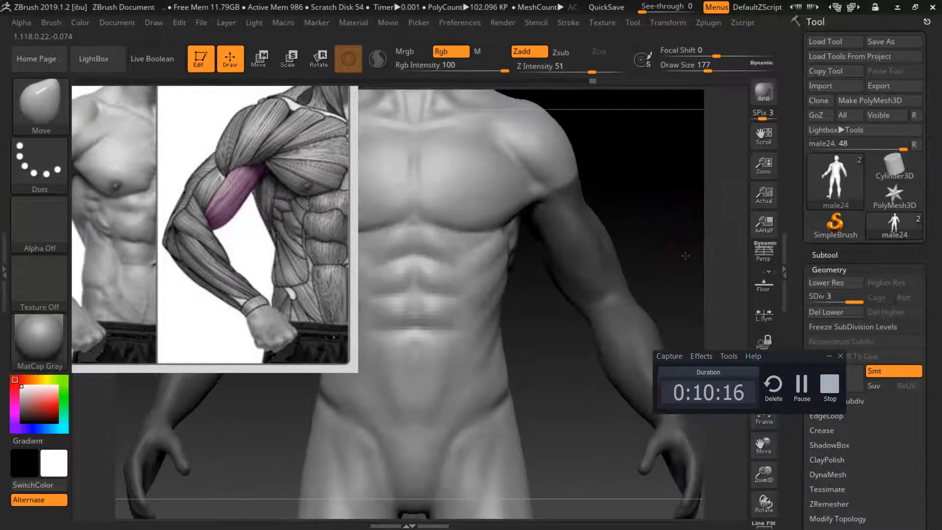
pyautogui.hotkey('alt', 'Tab')
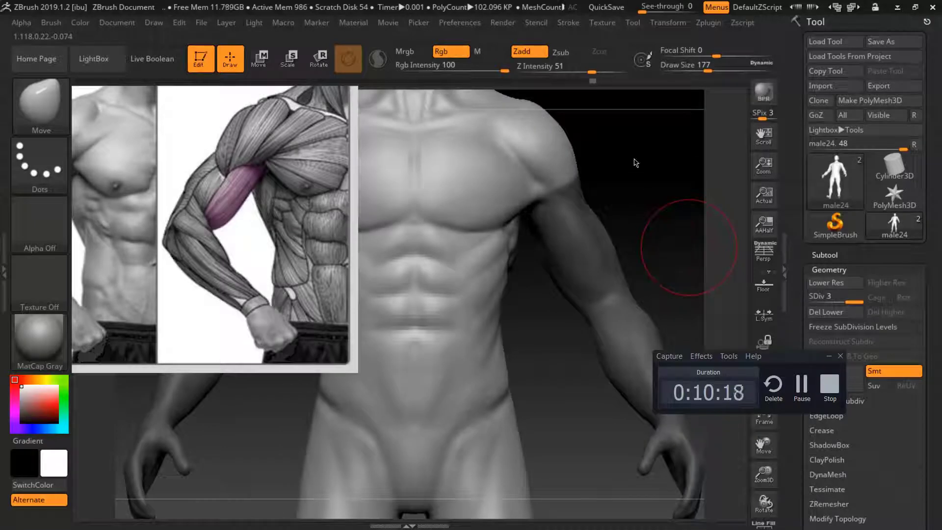
# Smooth the shoulder-blade surface and review the back, pectoral and left arm
pyautogui.moveTo(651, 162); pyautogui.dragTo(544, 183)
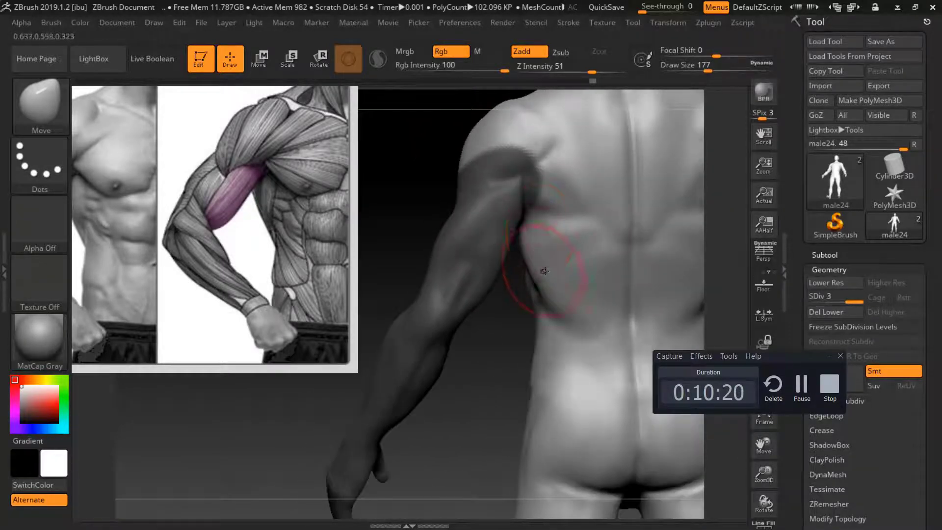
pyautogui.moveTo(566, 216)
pyautogui.keyDown('shift'); pyautogui.mouseDown()
pyautogui.moveTo(542, 195)
pyautogui.moveTo(548, 284)
pyautogui.moveTo(564, 220)
pyautogui.mouseUp(); pyautogui.keyUp('shift')
pyautogui.moveTo(547, 271); pyautogui.dragTo(550, 256, button='right')
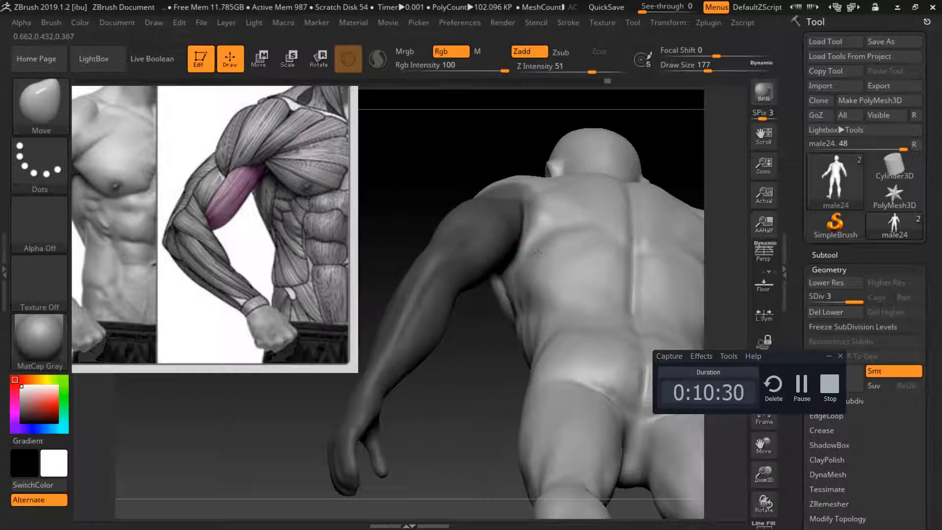
pyautogui.moveTo(539, 227)
pyautogui.mouseDown(button='right')
pyautogui.moveTo(621, 185)
pyautogui.moveTo(545, 317)
pyautogui.mouseUp(button='right')
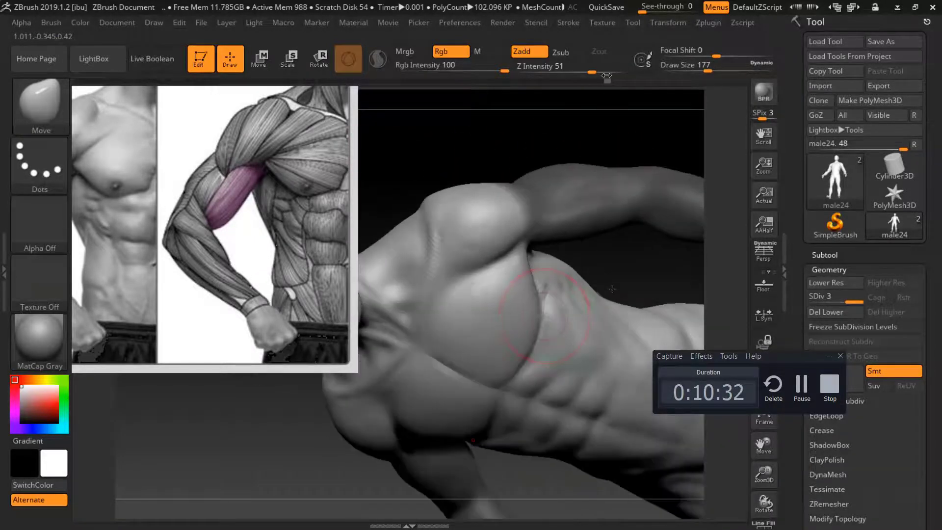
pyautogui.moveTo(624, 244)
pyautogui.mouseDown(button='right')
pyautogui.moveTo(657, 208)
pyautogui.moveTo(471, 187)
pyautogui.moveTo(546, 164)
pyautogui.mouseUp(button='right')
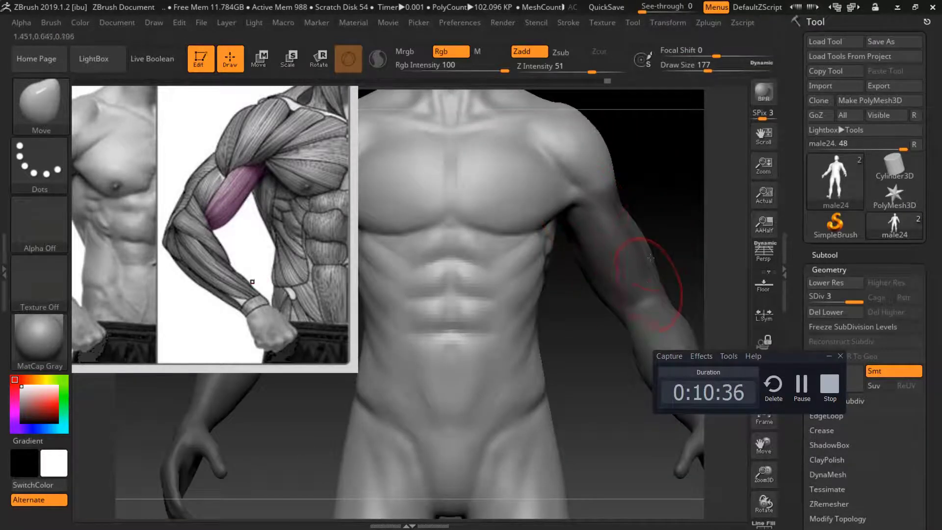
pyautogui.keyDown('shift'); pyautogui.moveTo(658, 243); pyautogui.dragTo(608, 227, button='right'); pyautogui.keyUp('shift')
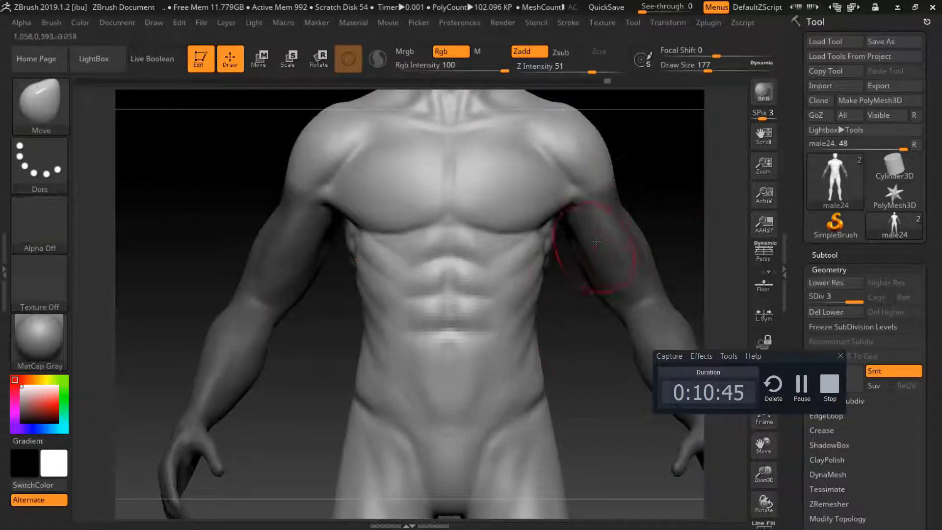
# Lower draw size to 163 and Move-sculpt the abs and serratus, checking from front and above
pyautogui.moveTo(684, 158)
pyautogui.mouseDown()
pyautogui.moveTo(670, 148)
pyautogui.moveTo(649, 198)
pyautogui.mouseUp()
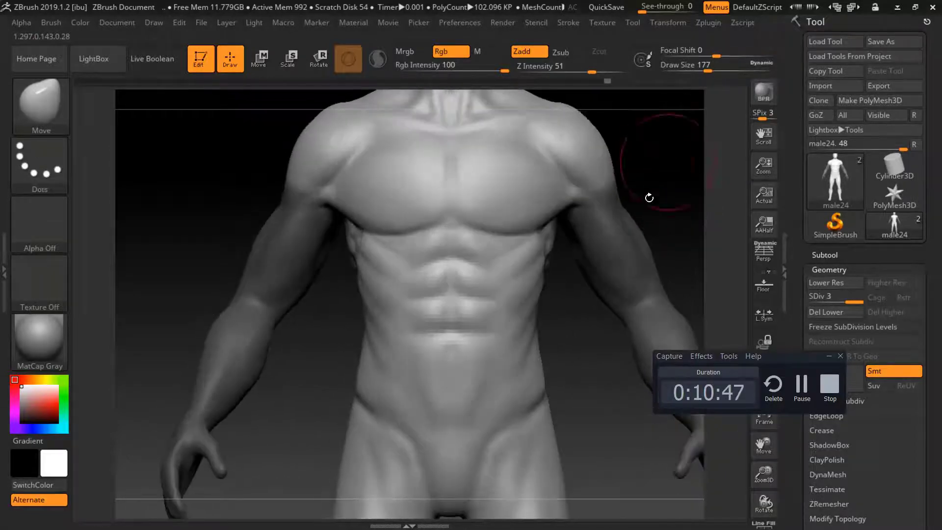
pyautogui.moveTo(576, 280); pyautogui.dragTo(544, 237)
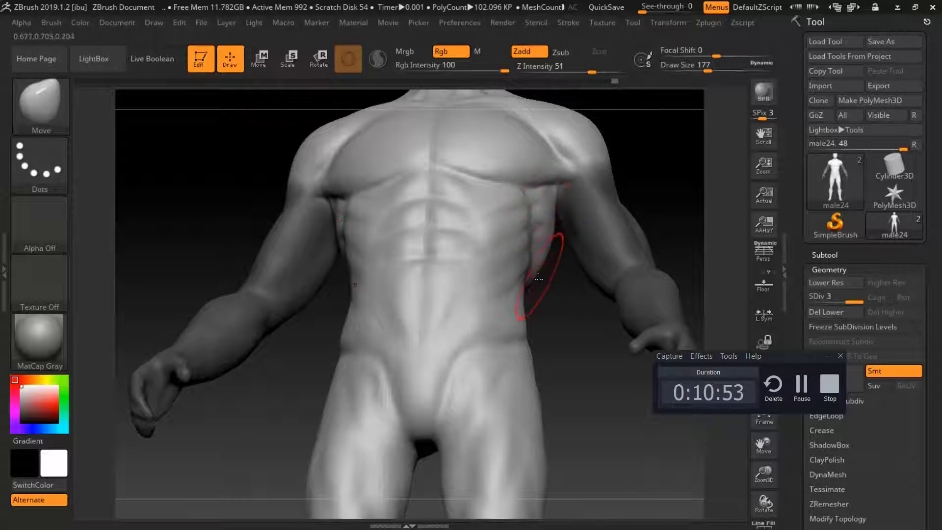
pyautogui.moveTo(538, 273); pyautogui.dragTo(579, 294)
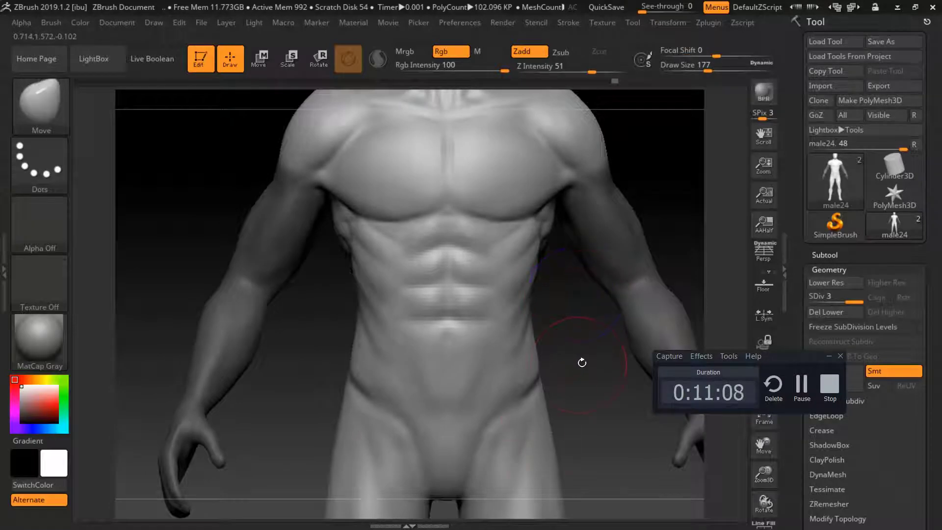
pyautogui.moveTo(579, 360); pyautogui.dragTo(587, 361)
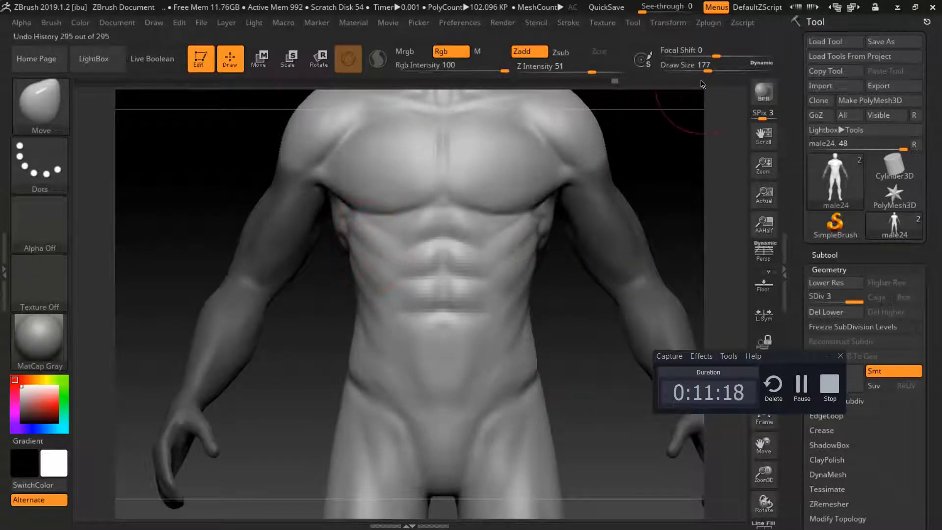
pyautogui.moveTo(708, 70); pyautogui.dragTo(706, 70)
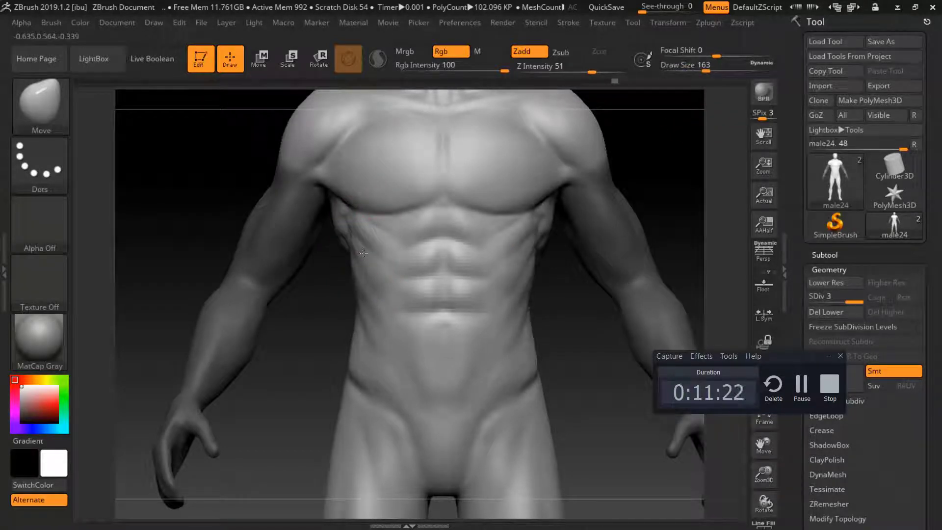
pyautogui.moveTo(339, 292); pyautogui.dragTo(342, 283)
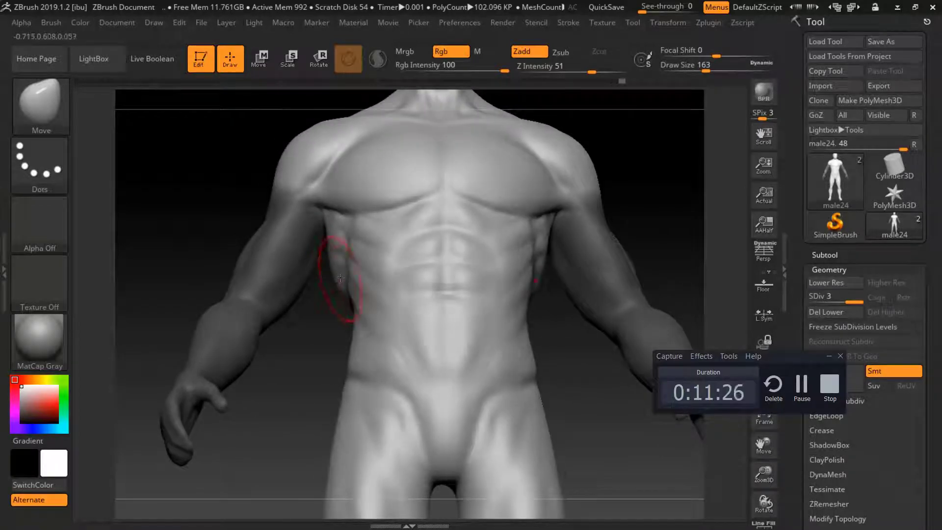
pyautogui.moveTo(308, 320)
pyautogui.mouseDown()
pyautogui.moveTo(325, 349)
pyautogui.moveTo(328, 245)
pyautogui.mouseUp()
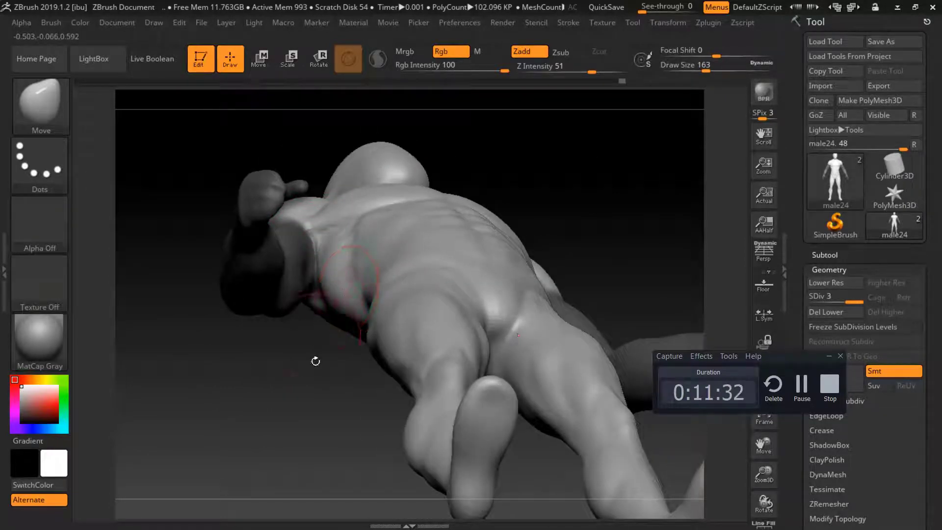
# Mask and smooth the abdominal blocks and sides, reviewing from below, oblique and front views
pyautogui.moveTo(315, 361); pyautogui.dragTo(341, 265)
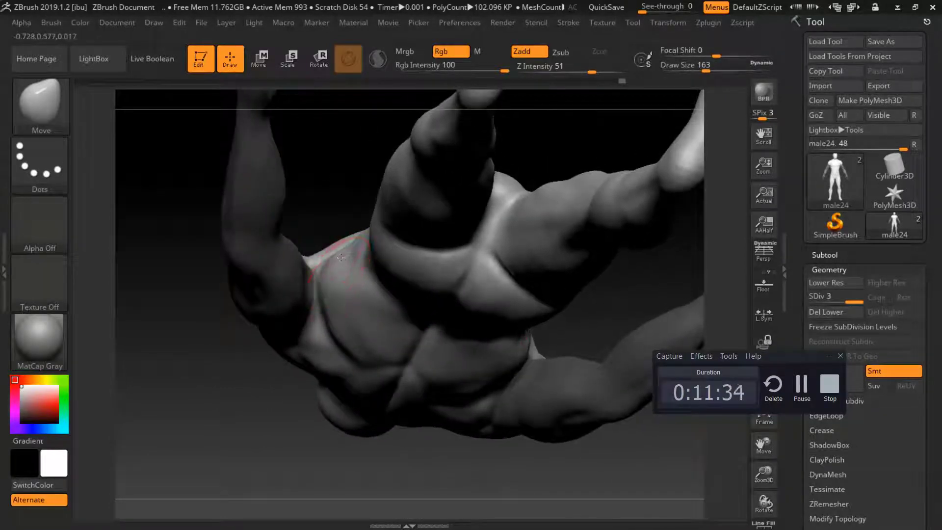
pyautogui.keyDown('shift'); pyautogui.moveTo(360, 170); pyautogui.dragTo(449, 326); pyautogui.keyUp('shift')
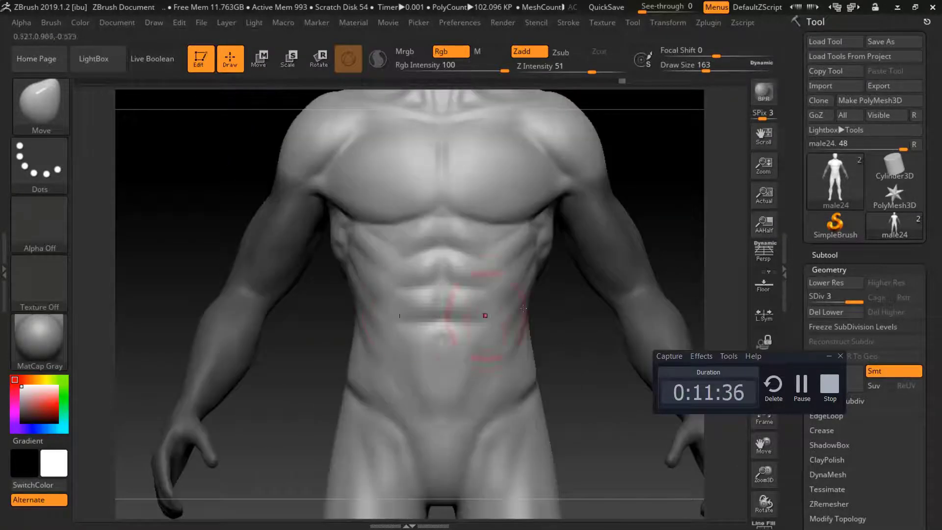
pyautogui.press('ctrl')
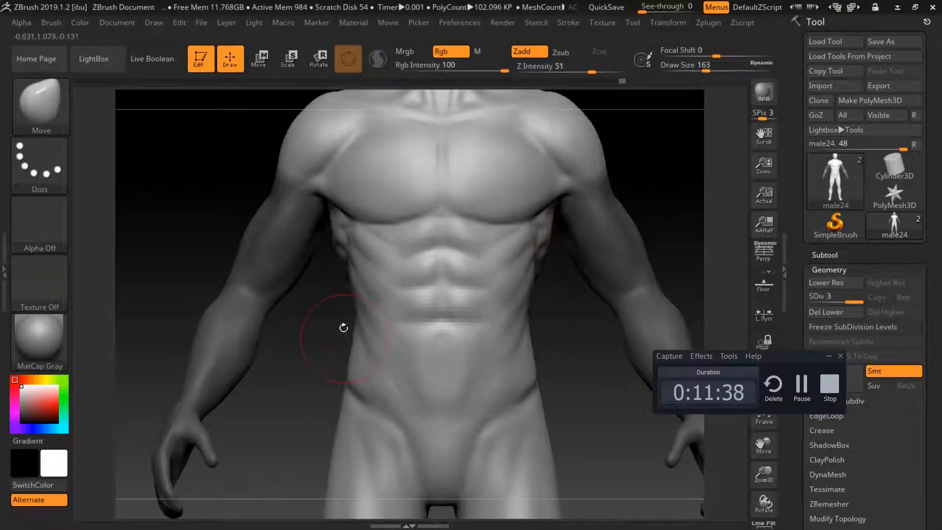
pyautogui.moveTo(343, 325)
pyautogui.keyDown('shift'); pyautogui.mouseDown(button='right')
pyautogui.moveTo(351, 338)
pyautogui.moveTo(392, 226)
pyautogui.moveTo(319, 230)
pyautogui.mouseUp(button='right'); pyautogui.keyUp('shift')
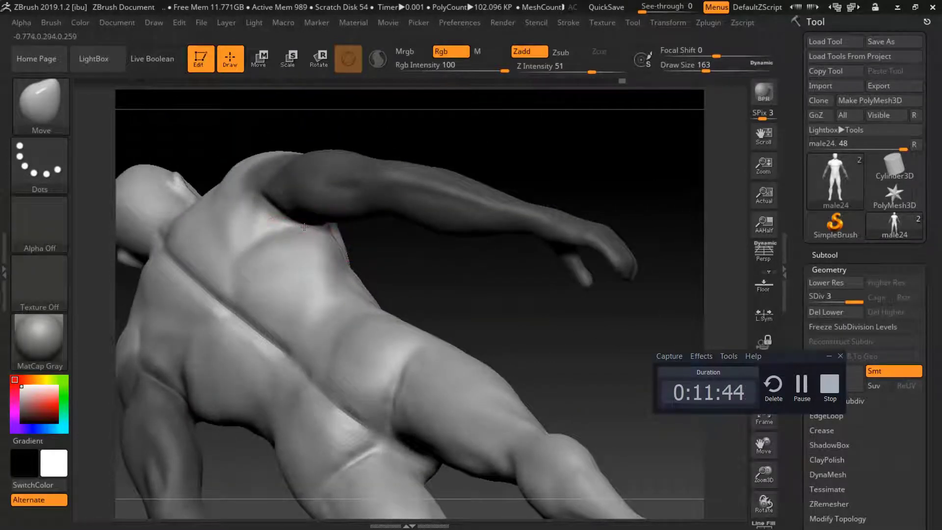
pyautogui.moveTo(285, 230); pyautogui.dragTo(410, 269, button='right')
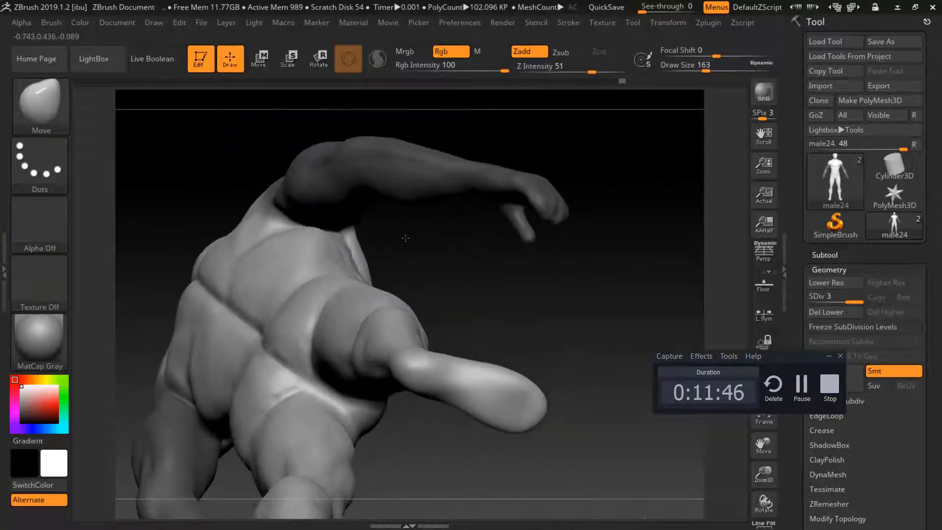
pyautogui.press('shift')
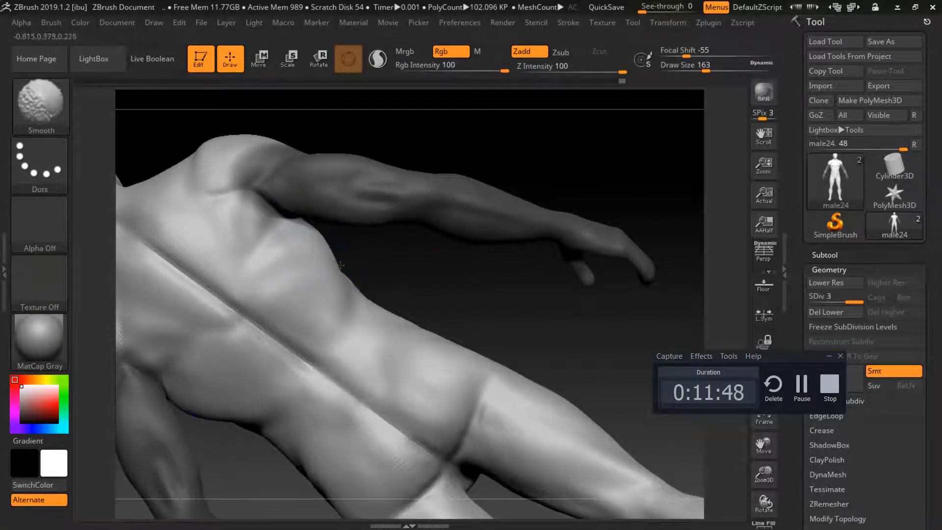
pyautogui.keyDown('shift'); pyautogui.moveTo(340, 265); pyautogui.dragTo(560, 304, button='right'); pyautogui.keyUp('shift')
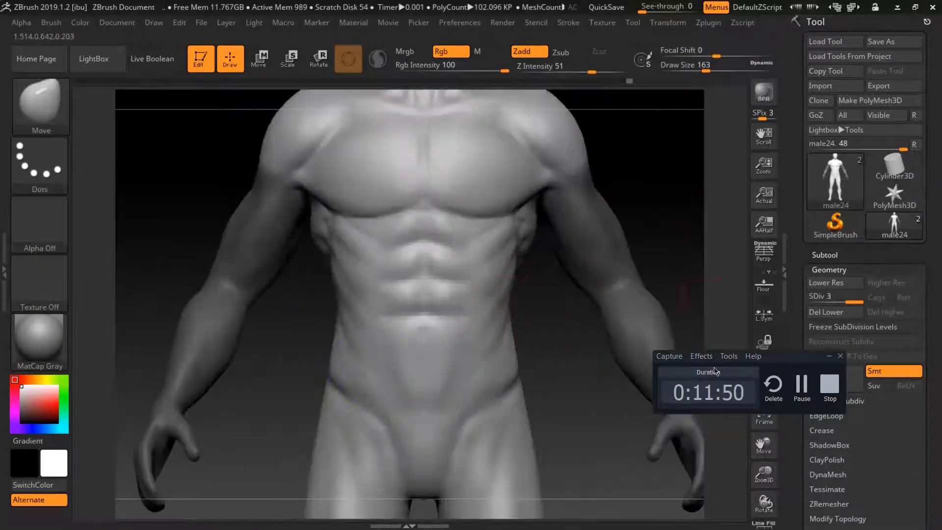
pyautogui.moveTo(764, 475); pyautogui.dragTo(307, 185)
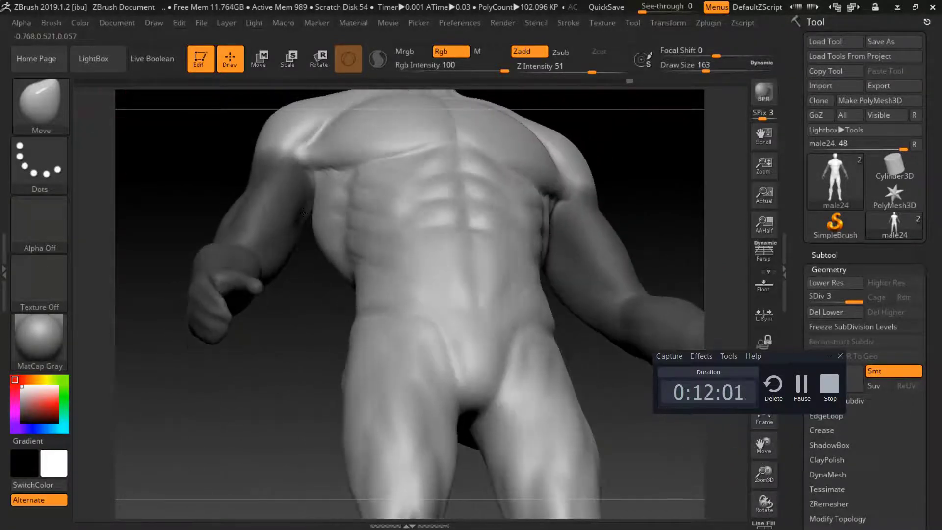
# Mask then clear the whole model, and push the armpit fold in on both sides
pyautogui.press('shift')
pyautogui.press('ctrl')
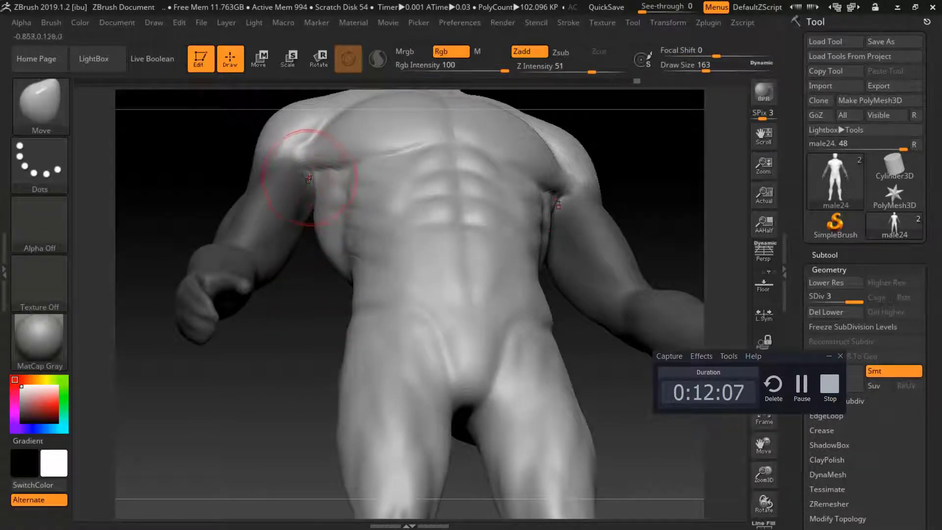
pyautogui.keyDown('ctrl'); pyautogui.click(680, 116); pyautogui.keyUp('ctrl')
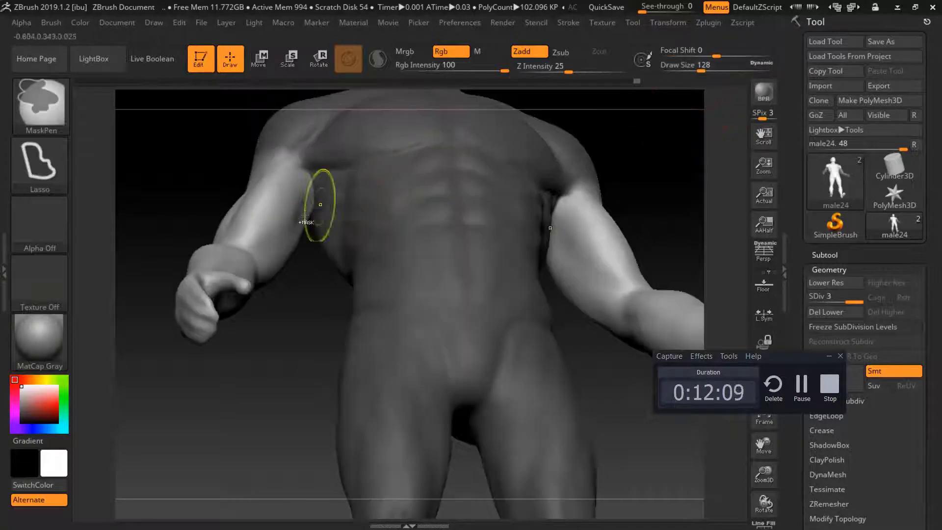
pyautogui.keyDown('ctrl'); pyautogui.click(315, 275); pyautogui.keyUp('ctrl')
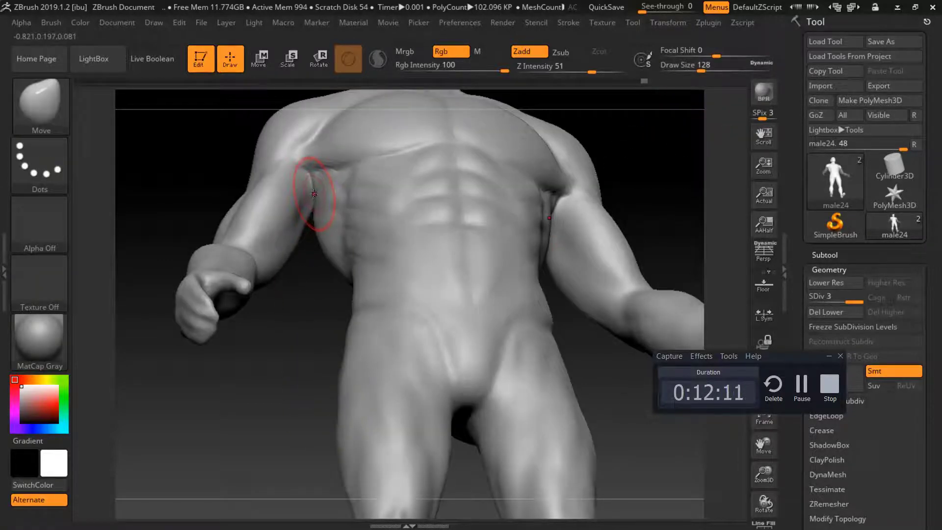
pyautogui.moveTo(313, 194); pyautogui.dragTo(307, 193)
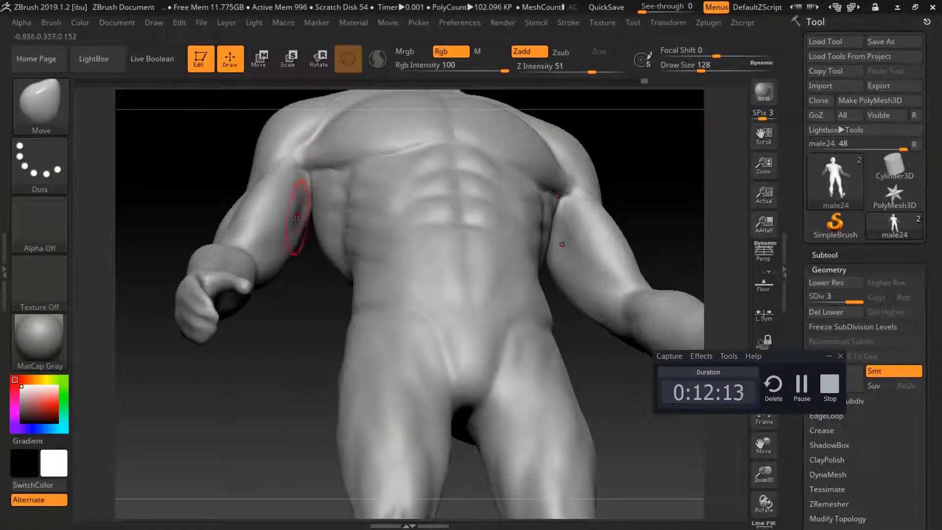
# Reduce draw size to 104 and frame the whole figure in view
pyautogui.moveTo(702, 71); pyautogui.dragTo(696, 70)
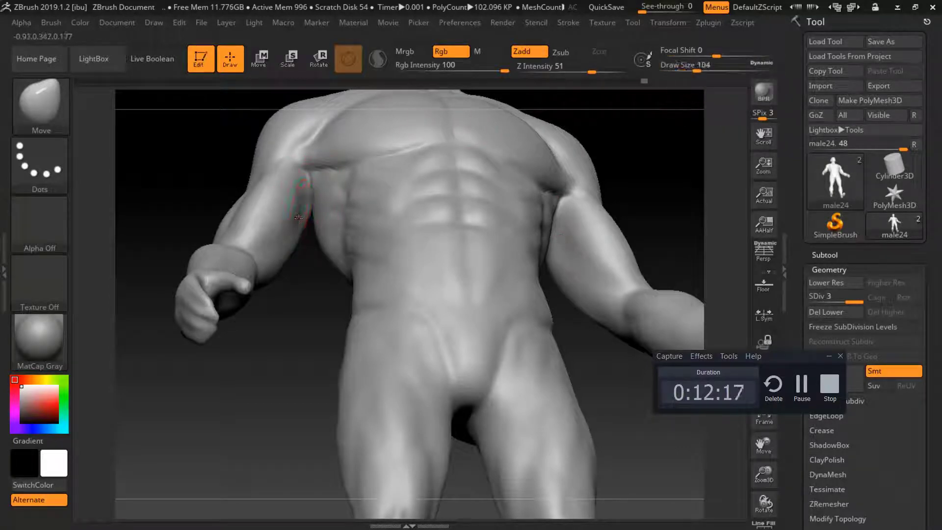
pyautogui.press('f')
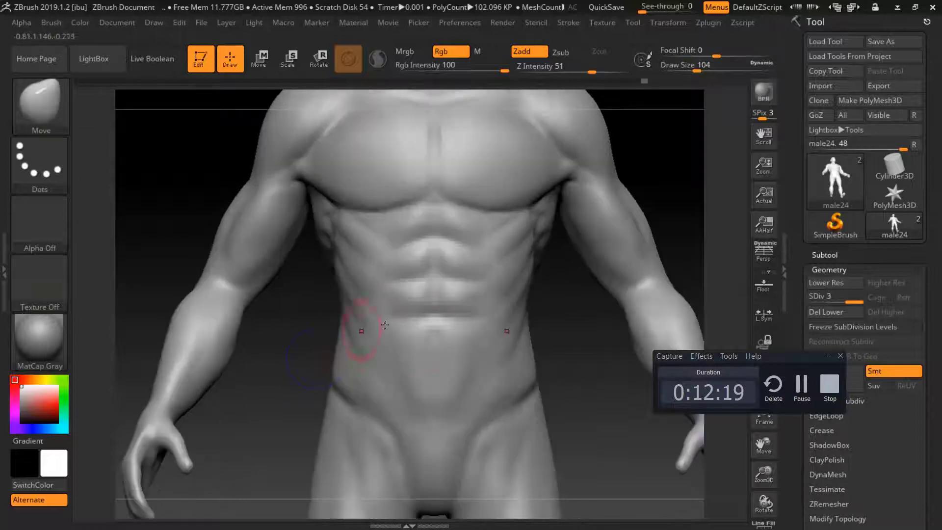
pyautogui.click(766, 427)
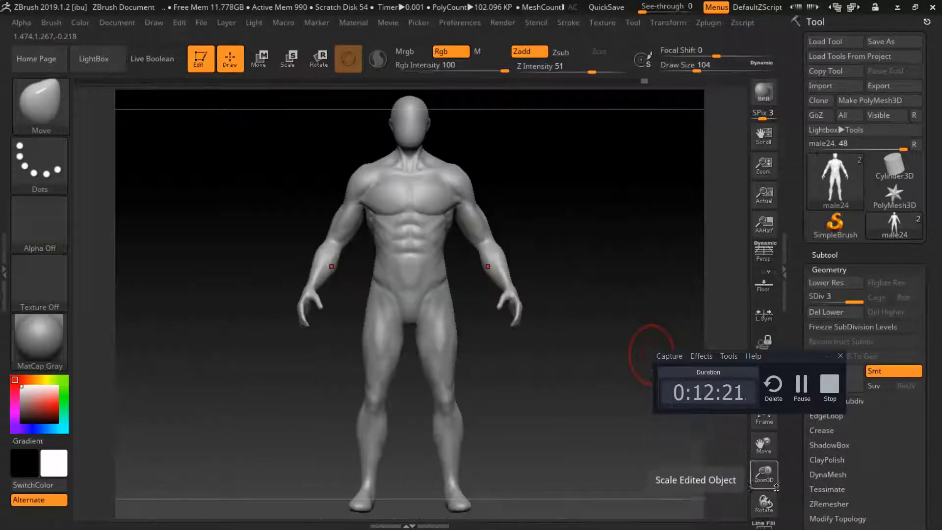
pyautogui.moveTo(764, 473)
pyautogui.mouseDown()
pyautogui.moveTo(664, 150)
pyautogui.moveTo(681, 126)
pyautogui.moveTo(720, 118)
pyautogui.mouseUp()
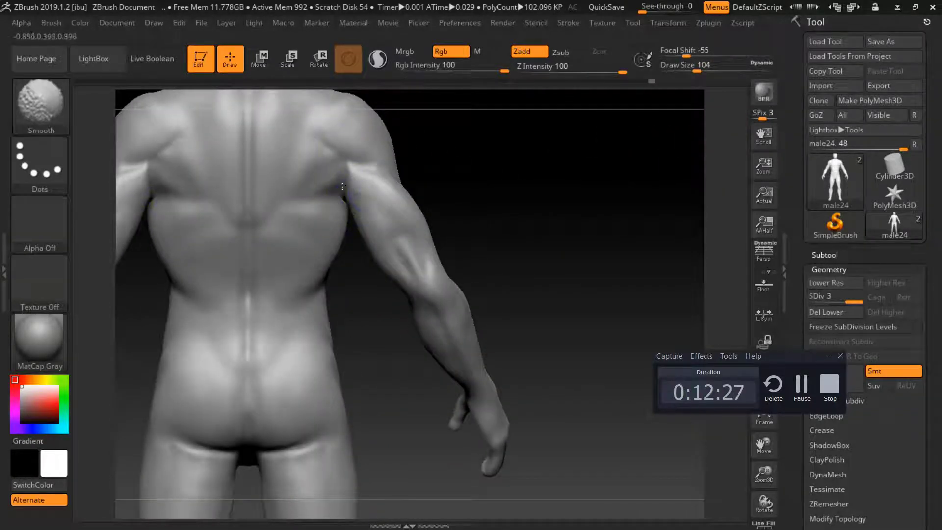
pyautogui.press('b')
pyautogui.press('m')
pyautogui.press('v')
pyautogui.moveTo(452, 179)
pyautogui.mouseDown()
pyautogui.moveTo(499, 177)
pyautogui.moveTo(358, 201)
pyautogui.mouseUp()
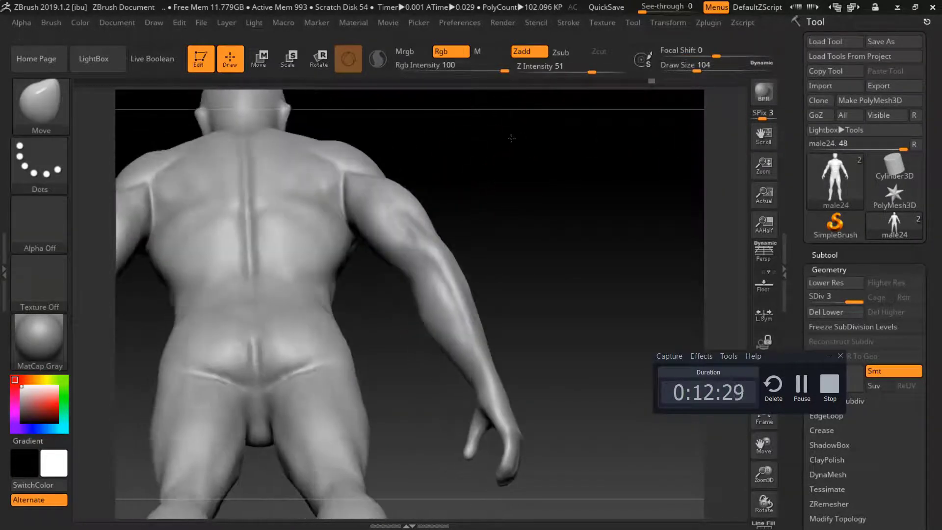
pyautogui.press('shift')
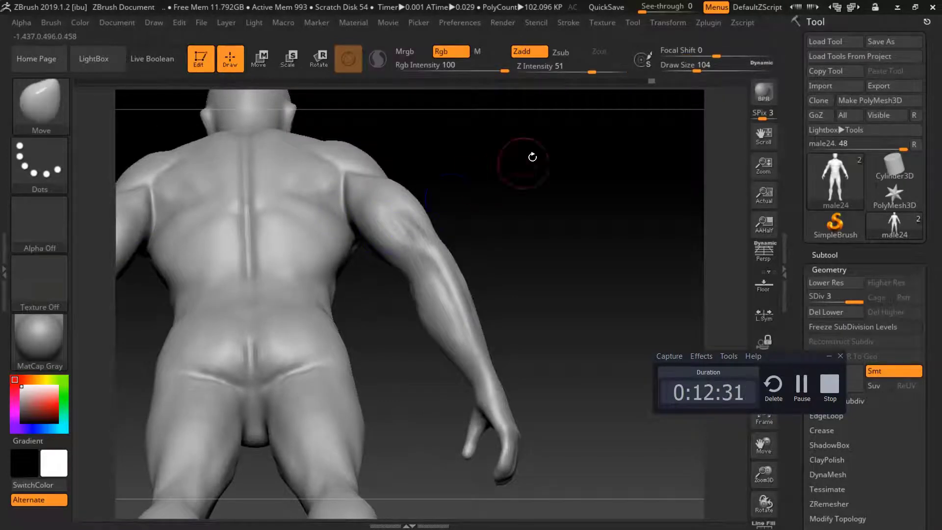
pyautogui.moveTo(532, 158); pyautogui.dragTo(543, 242)
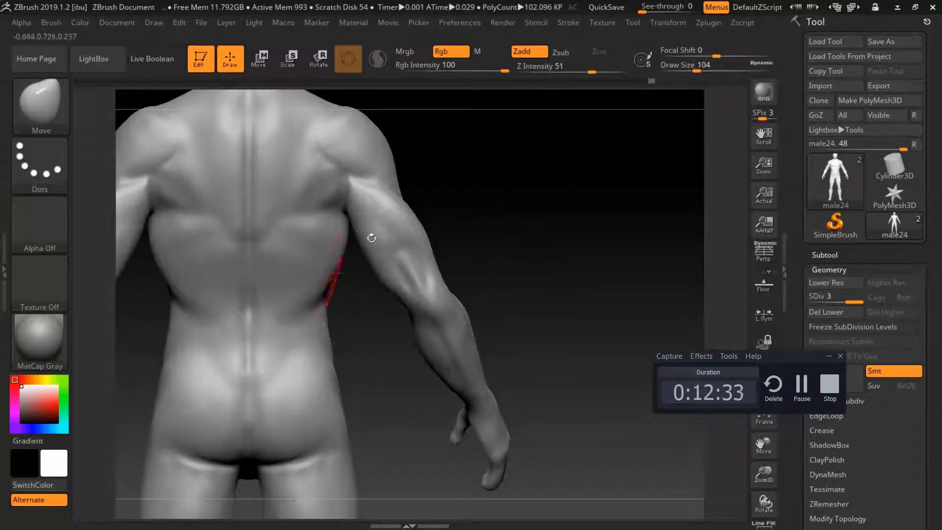
pyautogui.moveTo(697, 70); pyautogui.dragTo(707, 70)
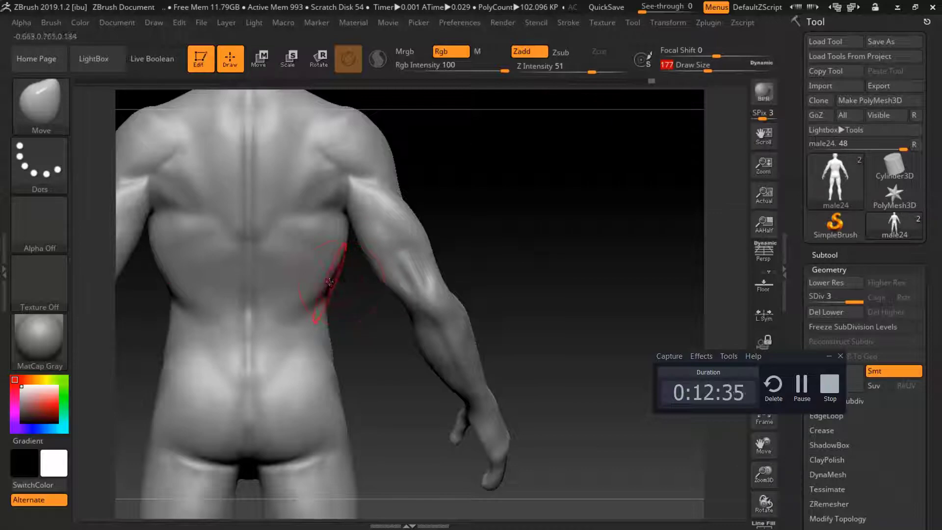
pyautogui.moveTo(560, 174); pyautogui.dragTo(439, 181)
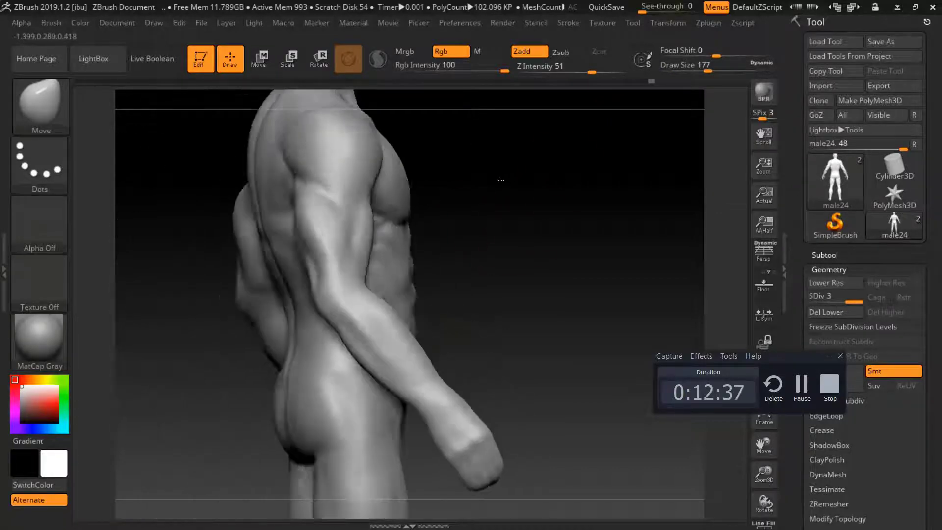
pyautogui.click(761, 426)
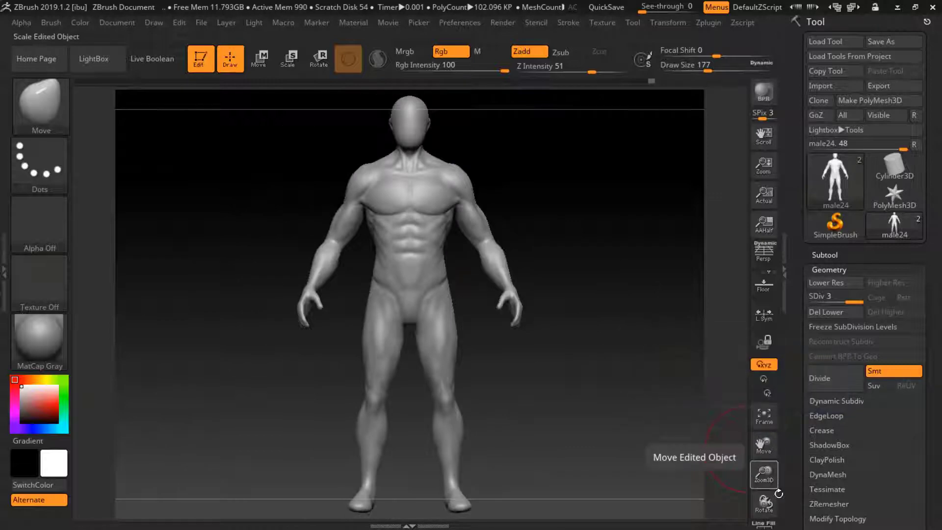
pyautogui.moveTo(759, 470); pyautogui.dragTo(761, 453)
pyautogui.moveTo(764, 503); pyautogui.dragTo(766, 509)
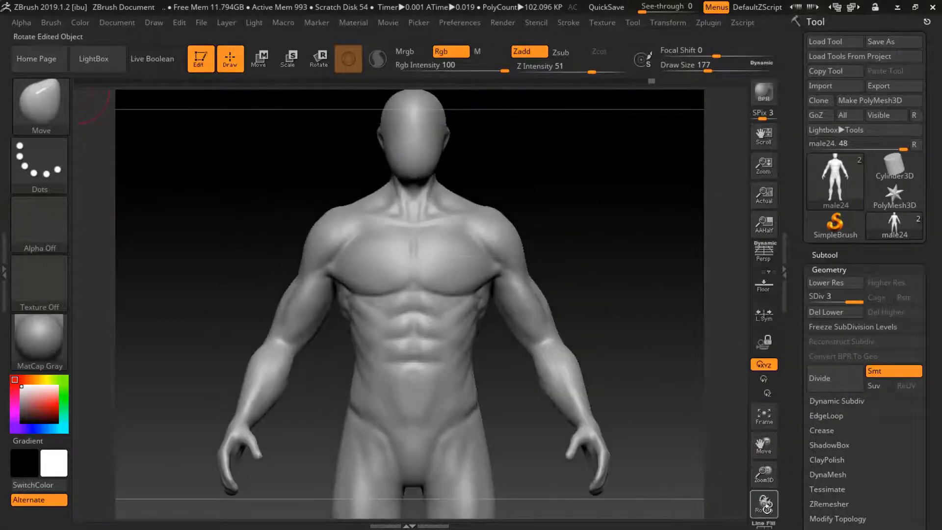
# Save As with the file name's version digit changed to 5, giving male25.ZTL
pyautogui.click(889, 42)
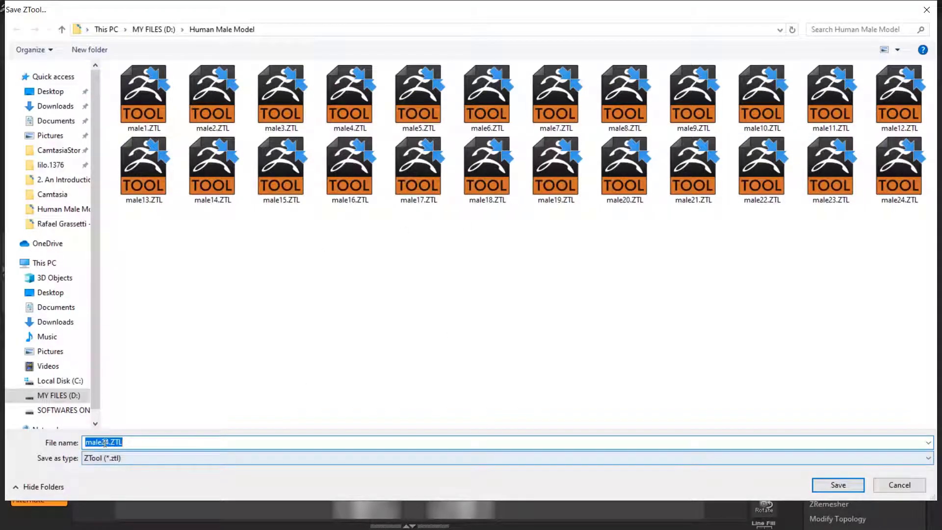
pyautogui.moveTo(105, 443); pyautogui.dragTo(109, 443)
pyautogui.write('5')
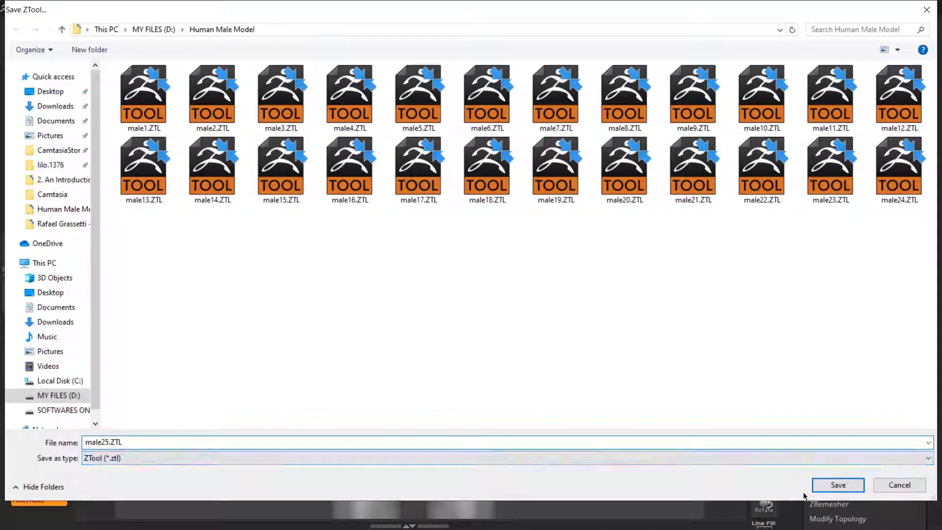
pyautogui.click(834, 485)
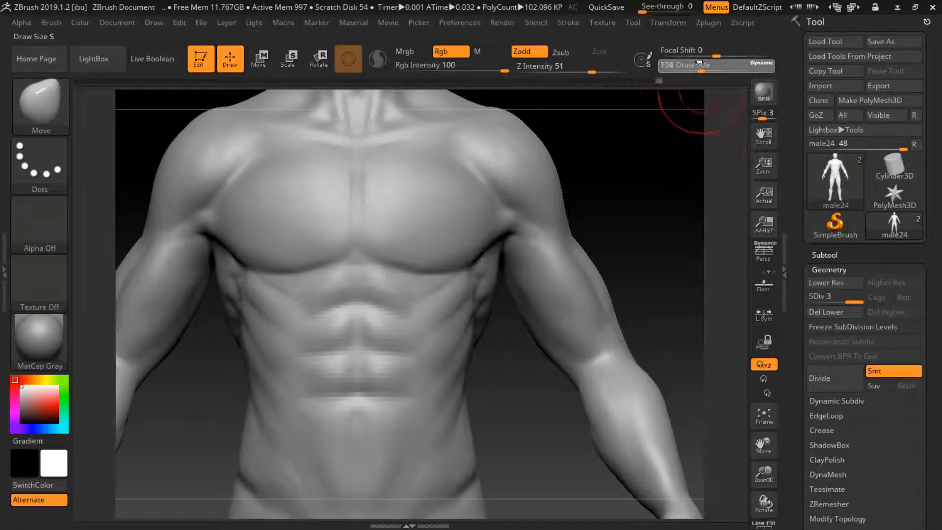
# Move-sculpt the pec near the armpit at draw sizes 124 and 192, smooth it, then set size 187
pyautogui.moveTo(710, 65); pyautogui.dragTo(703, 66)
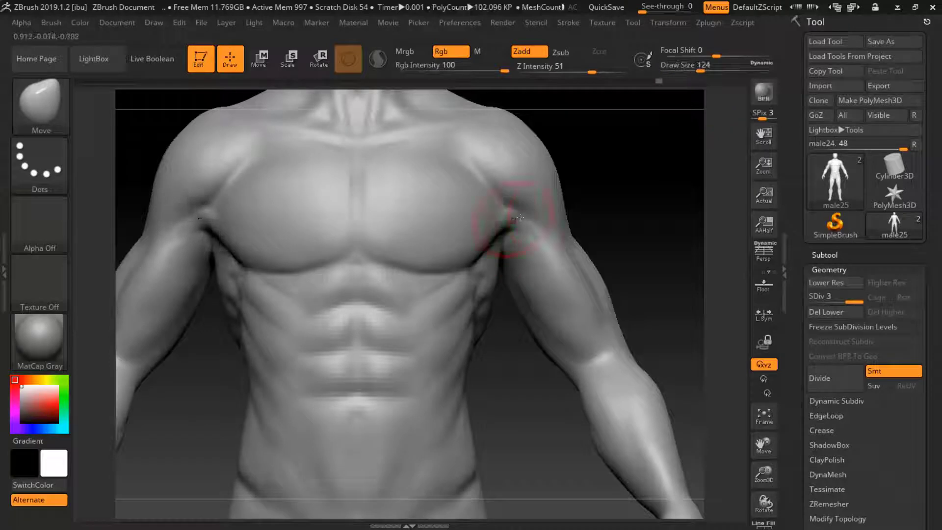
pyautogui.moveTo(510, 217); pyautogui.dragTo(515, 213)
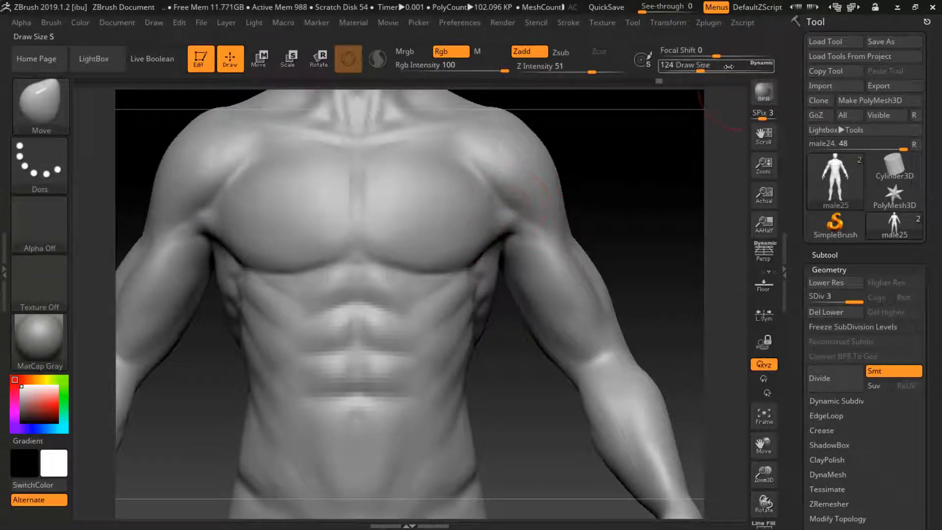
pyautogui.moveTo(701, 65); pyautogui.dragTo(710, 66)
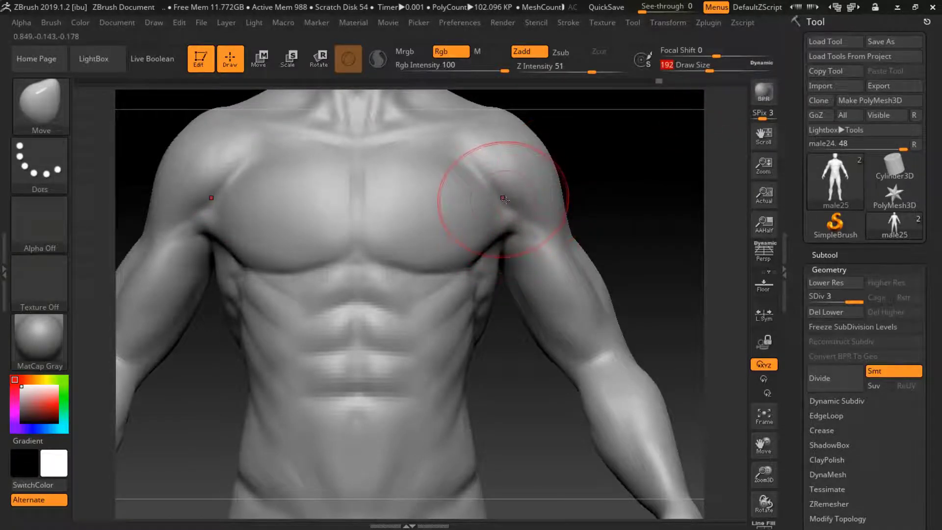
pyautogui.moveTo(503, 199); pyautogui.dragTo(500, 193)
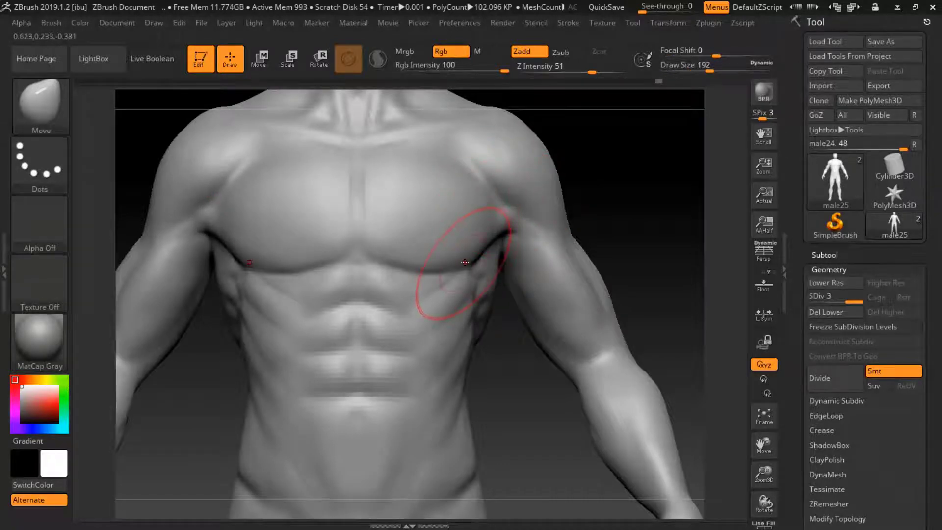
pyautogui.press('shift')
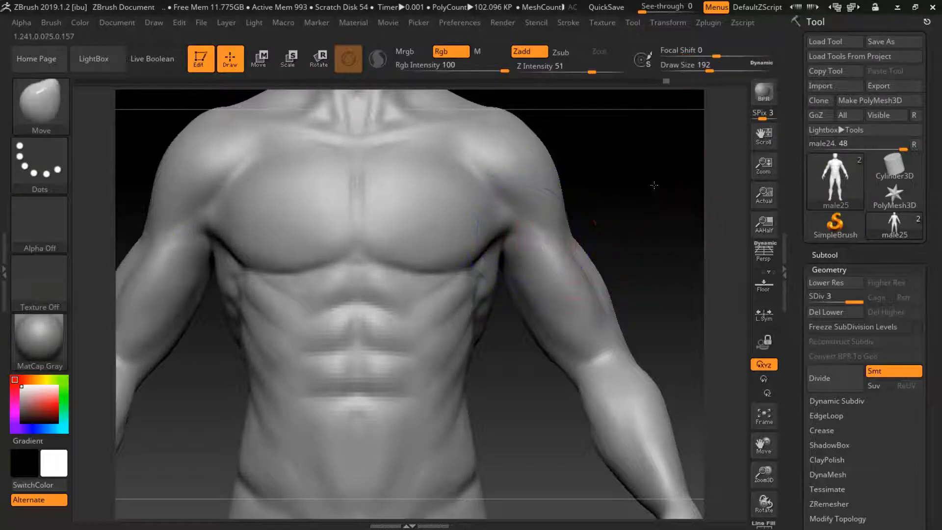
pyautogui.moveTo(661, 187)
pyautogui.mouseDown()
pyautogui.moveTo(656, 200)
pyautogui.moveTo(672, 155)
pyautogui.mouseUp()
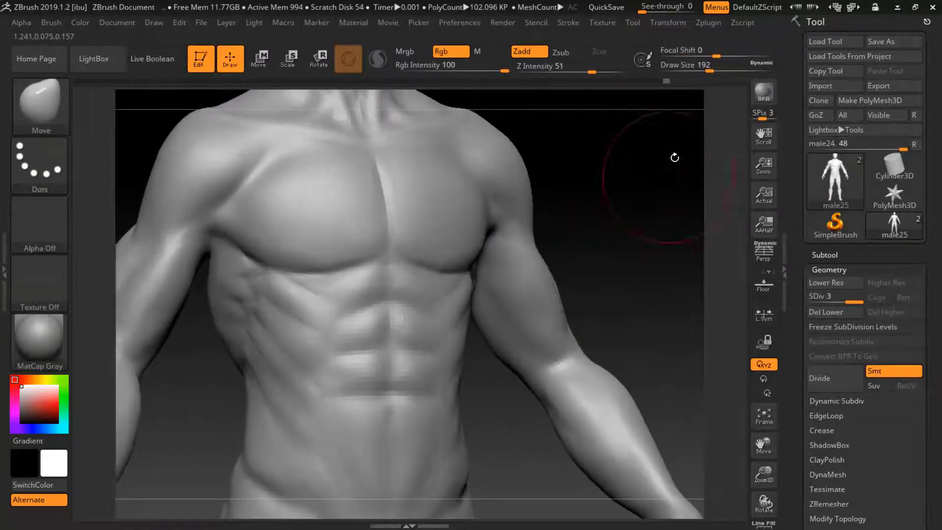
pyautogui.moveTo(711, 66); pyautogui.dragTo(709, 66)
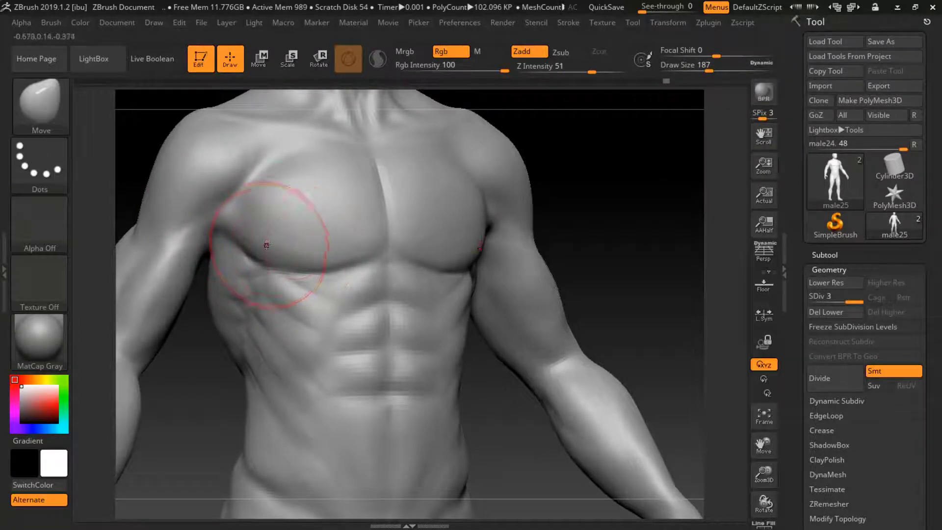
# Pull the armpit and chest contour from side profile, then frame, zoom and smooth the chest
pyautogui.moveTo(549, 202); pyautogui.dragTo(275, 206)
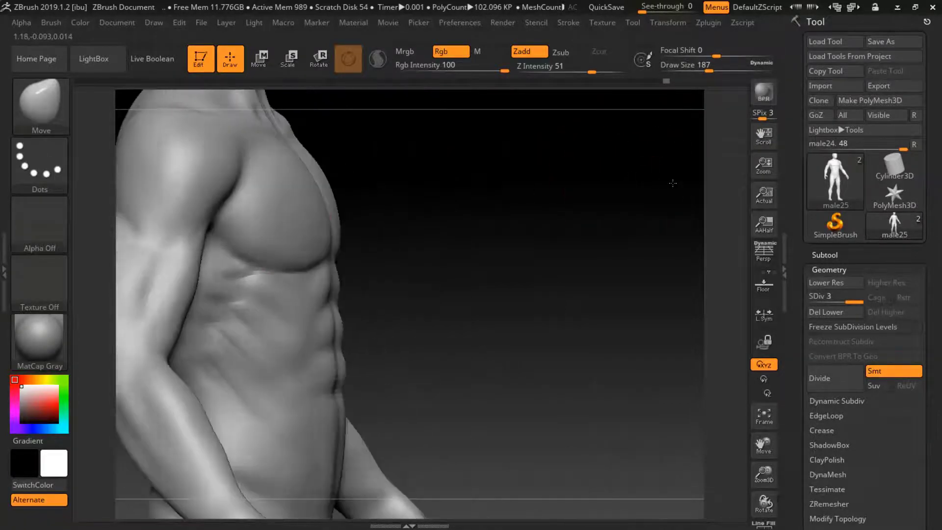
pyautogui.moveTo(213, 209); pyautogui.dragTo(230, 214)
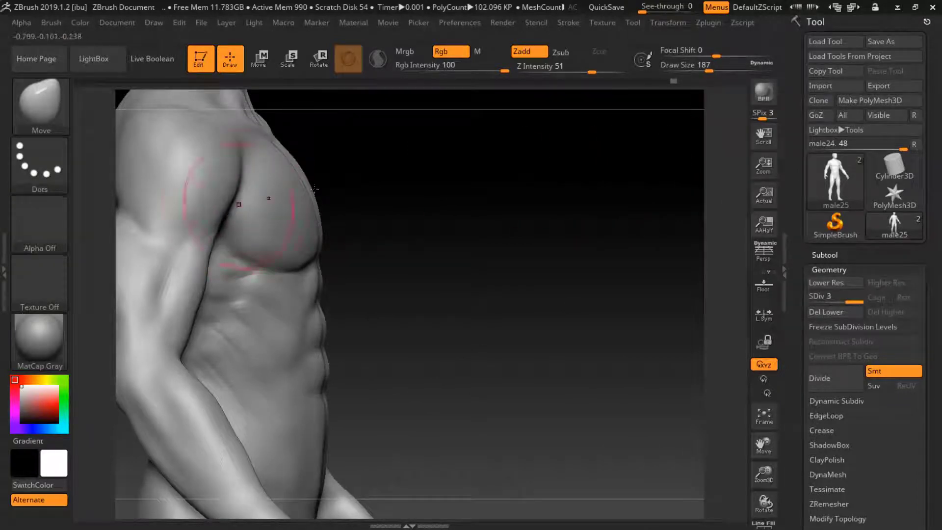
pyautogui.moveTo(314, 189); pyautogui.dragTo(588, 196)
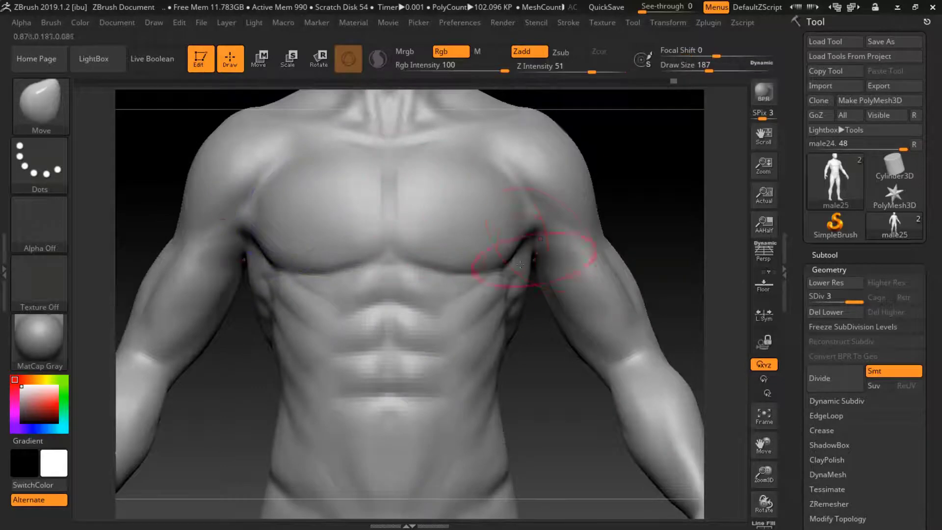
pyautogui.click(763, 416)
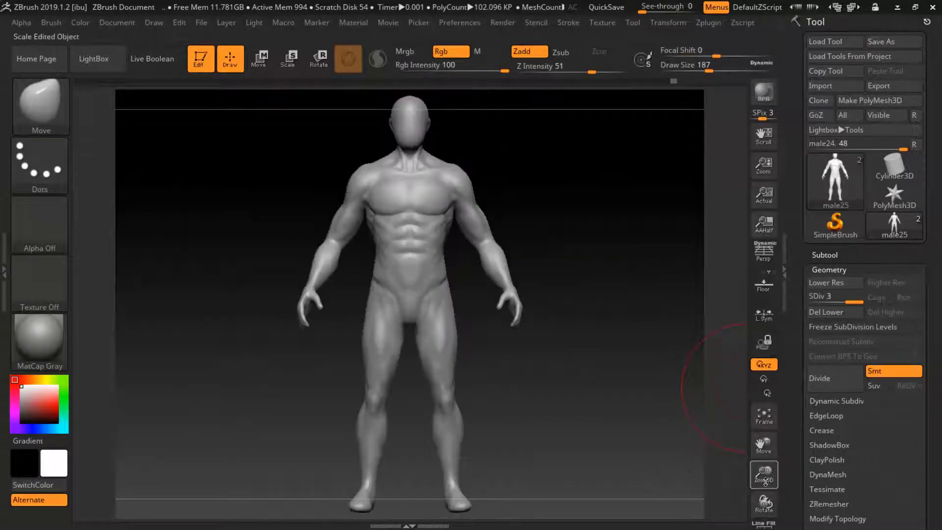
pyautogui.moveTo(766, 481); pyautogui.dragTo(766, 468)
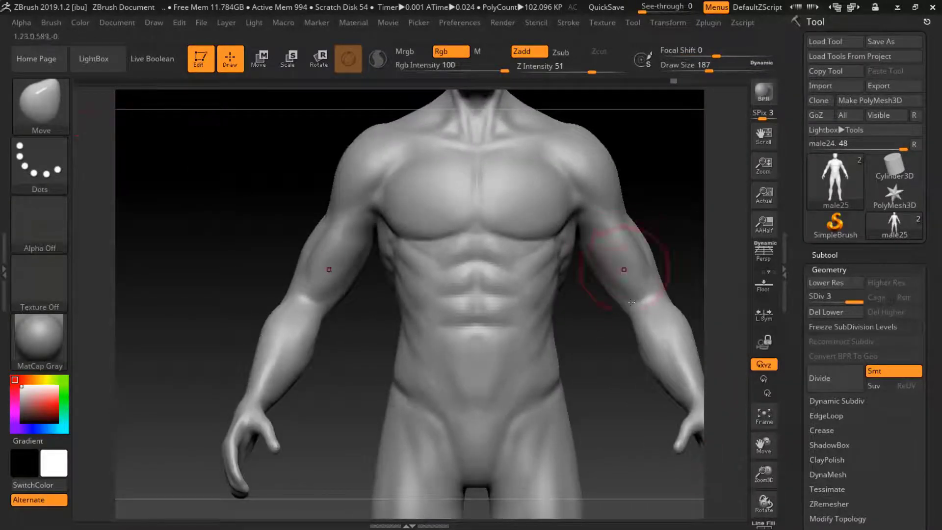
pyautogui.moveTo(631, 302); pyautogui.dragTo(515, 216)
pyautogui.press('shift')
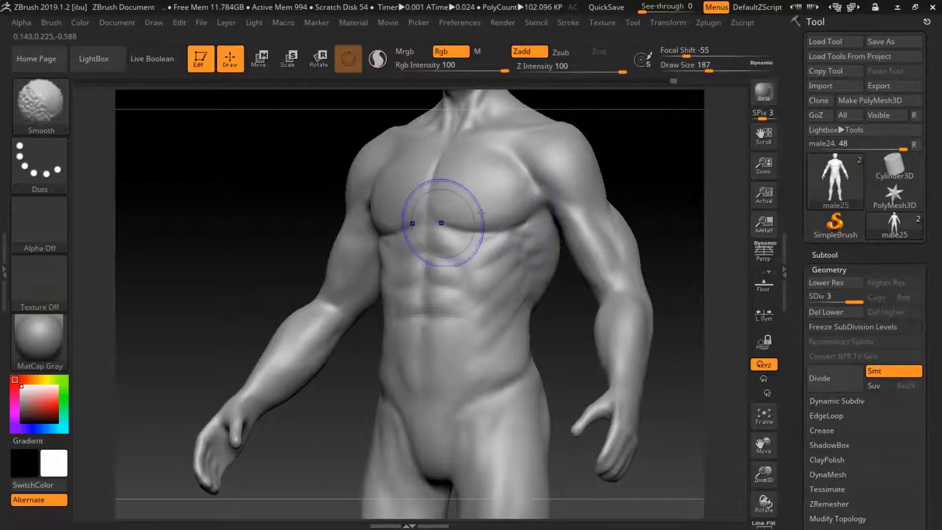
pyautogui.keyDown('shift'); pyautogui.moveTo(701, 158); pyautogui.dragTo(700, 147); pyautogui.keyUp('shift')
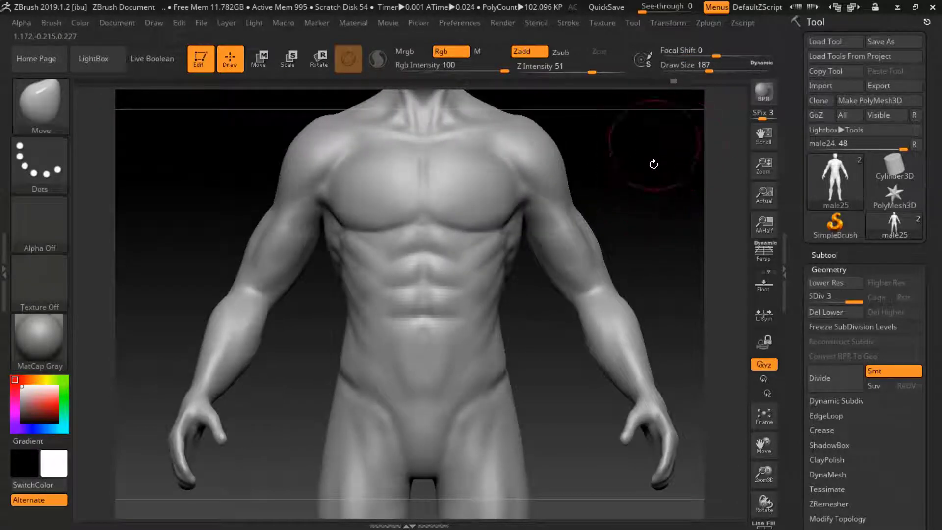
# Save As with the file name edited from male25 to male26.ZTL
pyautogui.click(881, 41)
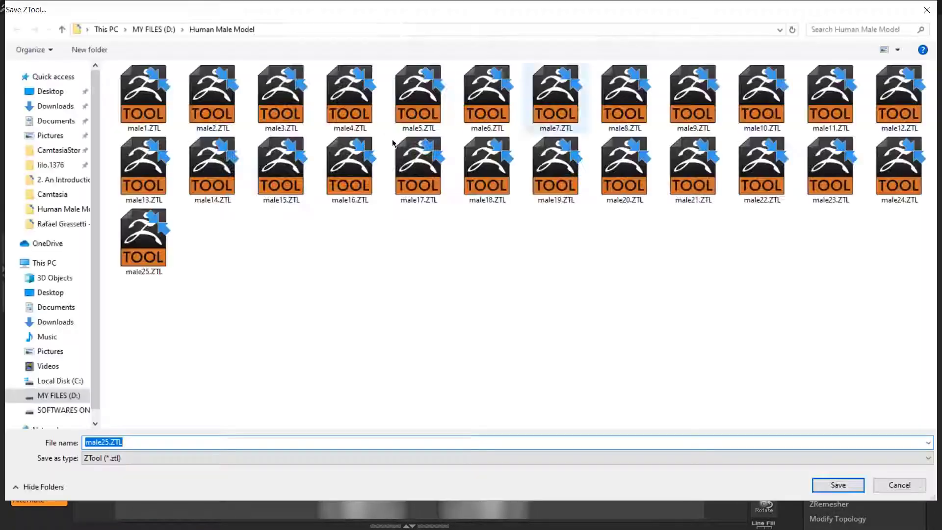
pyautogui.click(147, 245)
pyautogui.doubleClick(107, 442)
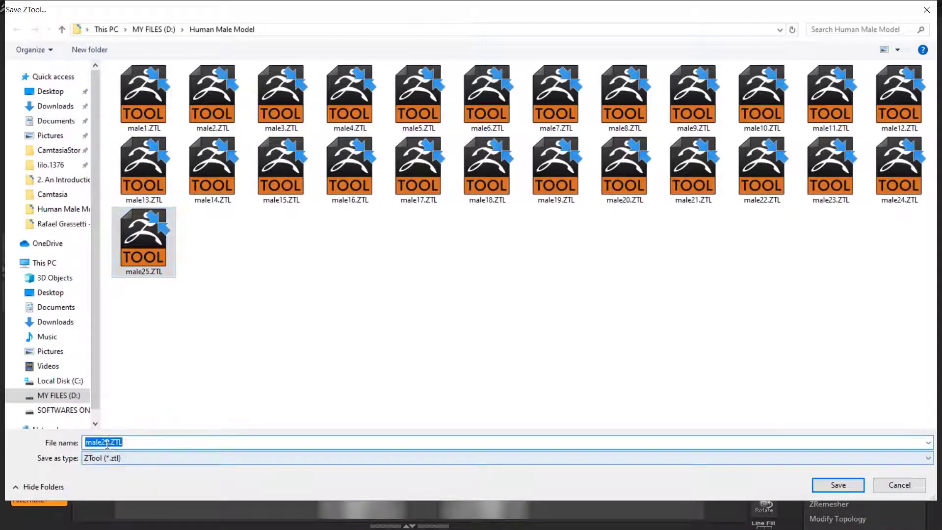
pyautogui.click(107, 442)
pyautogui.press('Delete')
pyautogui.write('6')
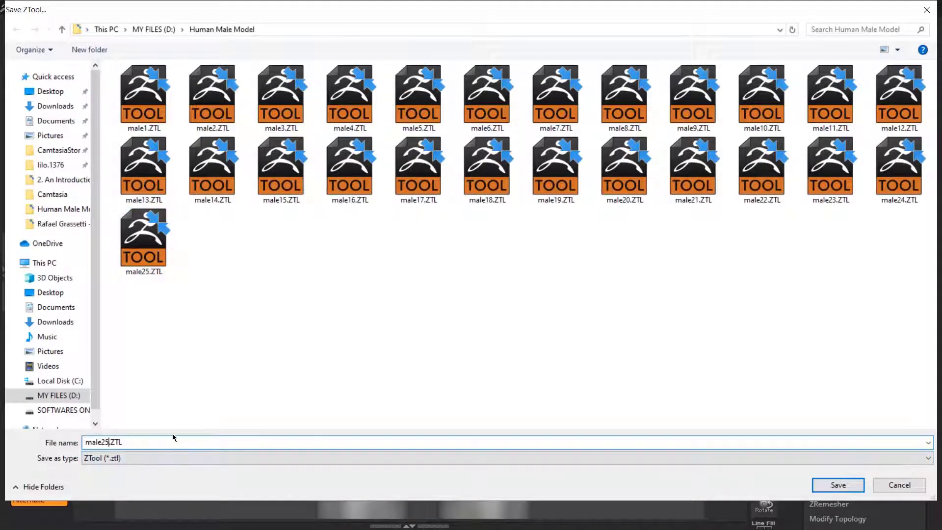
pyautogui.click(826, 484)
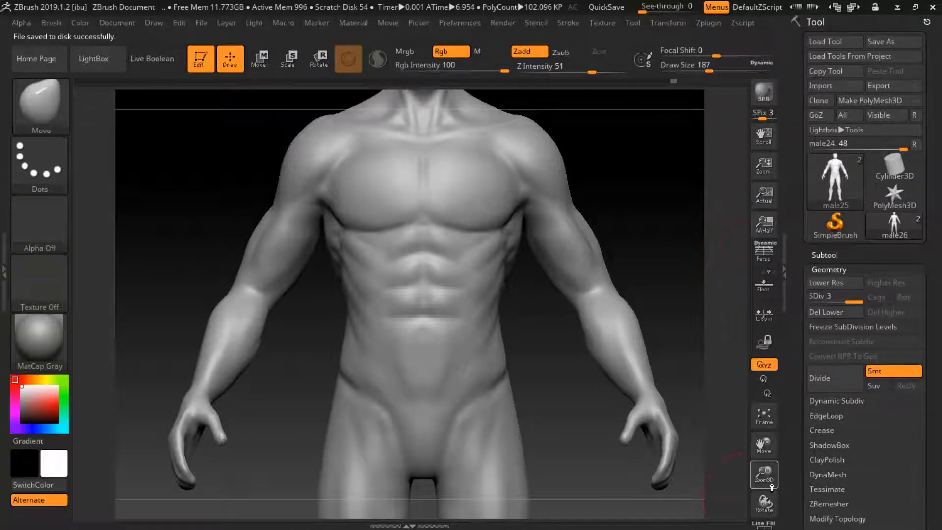
pyautogui.moveTo(764, 474)
pyautogui.mouseDown()
pyautogui.moveTo(770, 524)
pyautogui.moveTo(764, 490)
pyautogui.mouseUp()
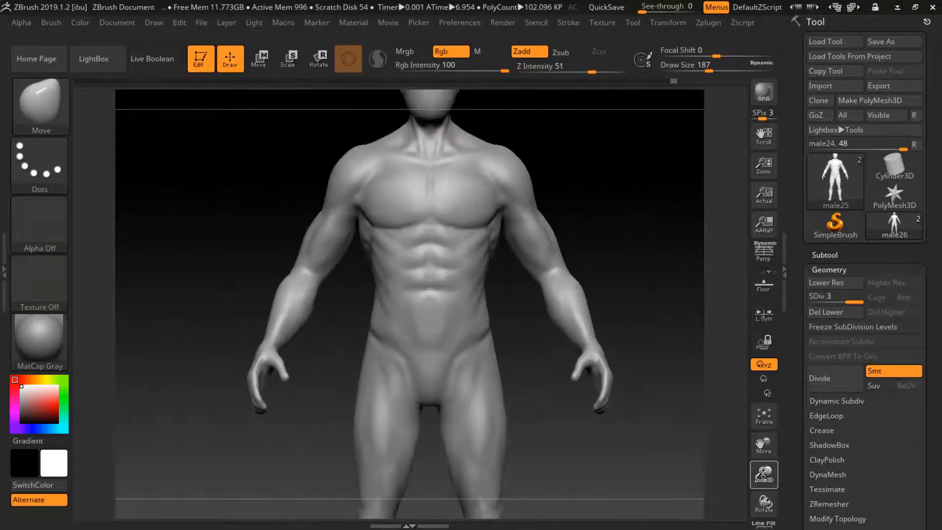
pyautogui.moveTo(654, 206)
pyautogui.mouseDown()
pyautogui.moveTo(706, 215)
pyautogui.moveTo(653, 227)
pyautogui.mouseUp()
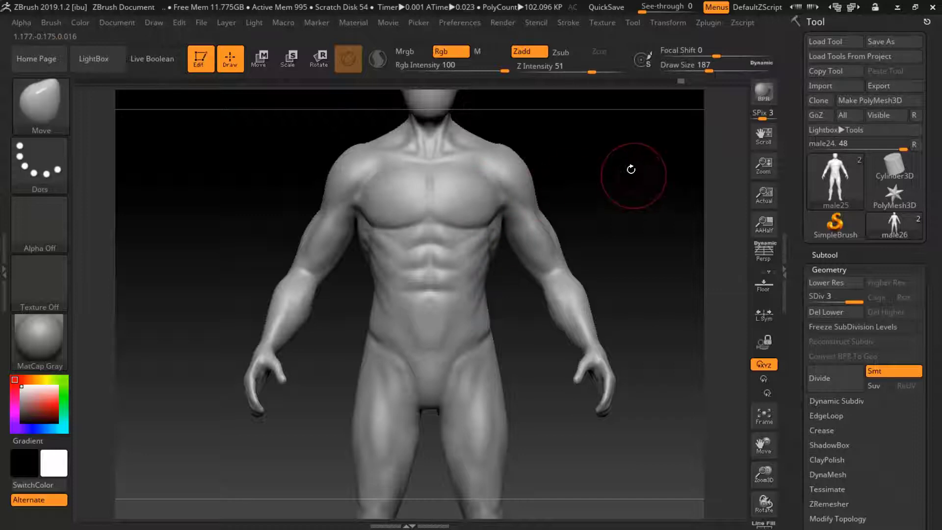
pyautogui.moveTo(631, 168); pyautogui.dragTo(638, 166)
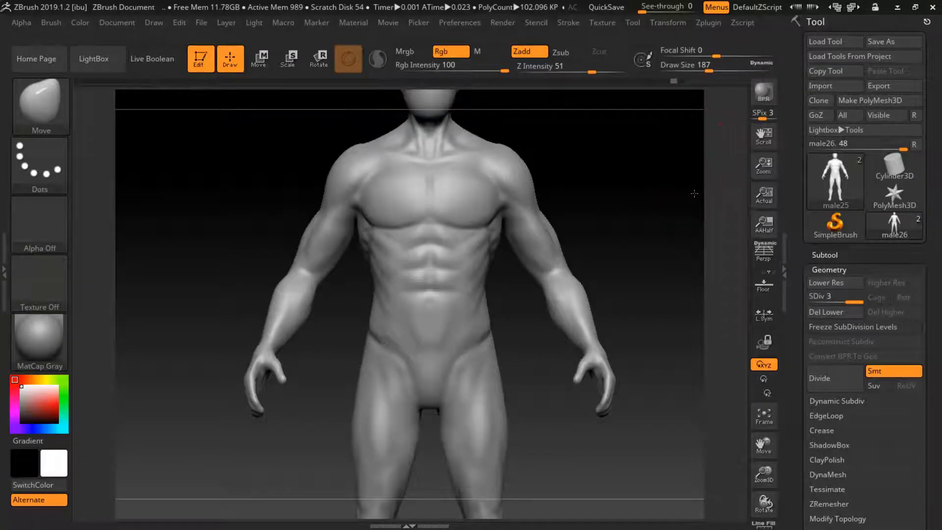
# Set draw size to 112 and push the rib and serratus forms on the flank with Move
pyautogui.scroll(3, 656, 333)
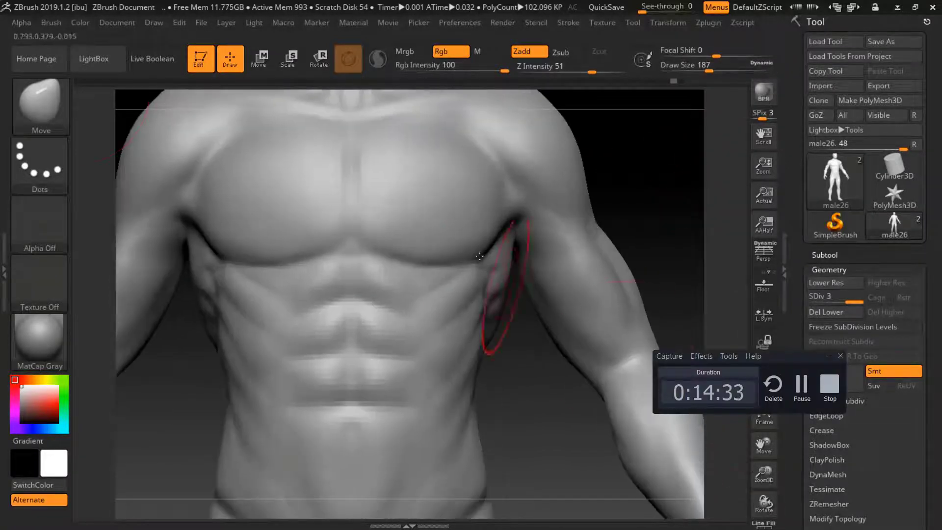
pyautogui.moveTo(708, 70); pyautogui.dragTo(698, 71)
pyautogui.moveTo(677, 162); pyautogui.dragTo(517, 297)
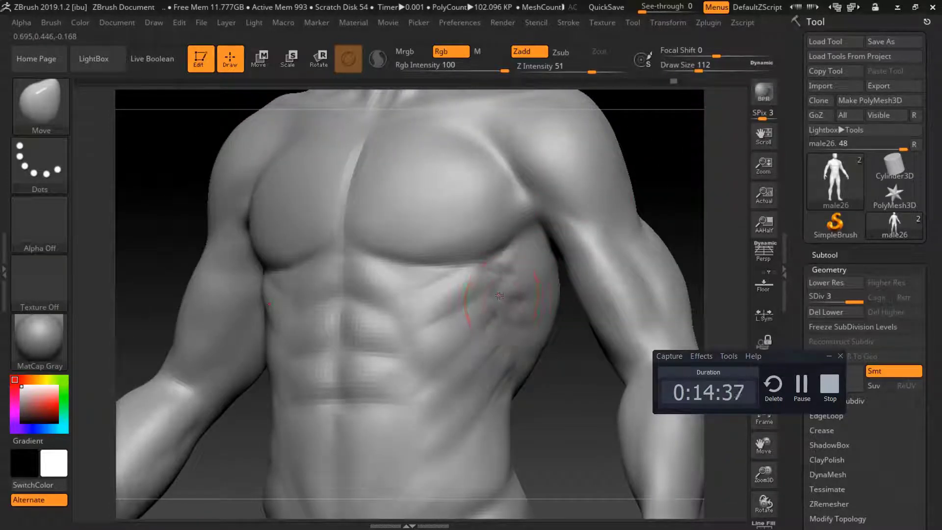
pyautogui.keyDown('shift'); pyautogui.moveTo(677, 204); pyautogui.dragTo(689, 210); pyautogui.keyUp('shift')
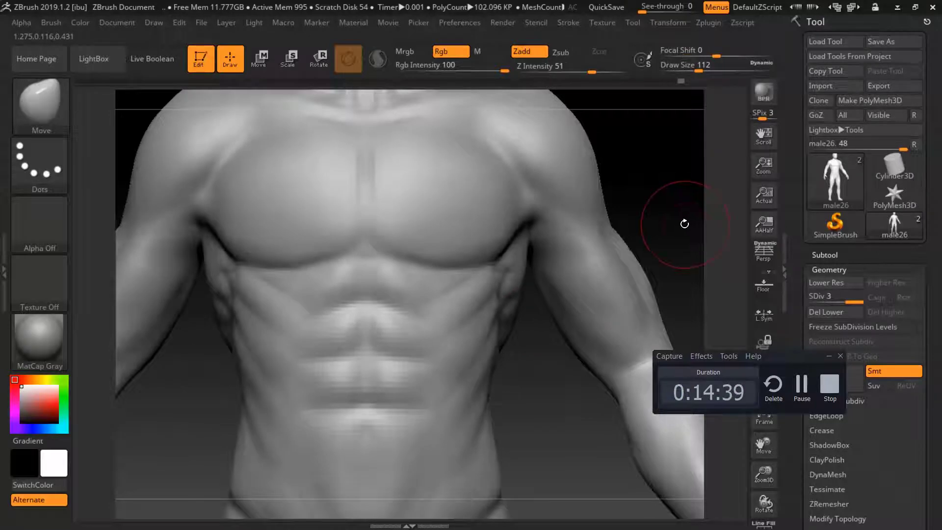
pyautogui.press('ctrl')
pyautogui.moveTo(673, 270); pyautogui.dragTo(510, 298)
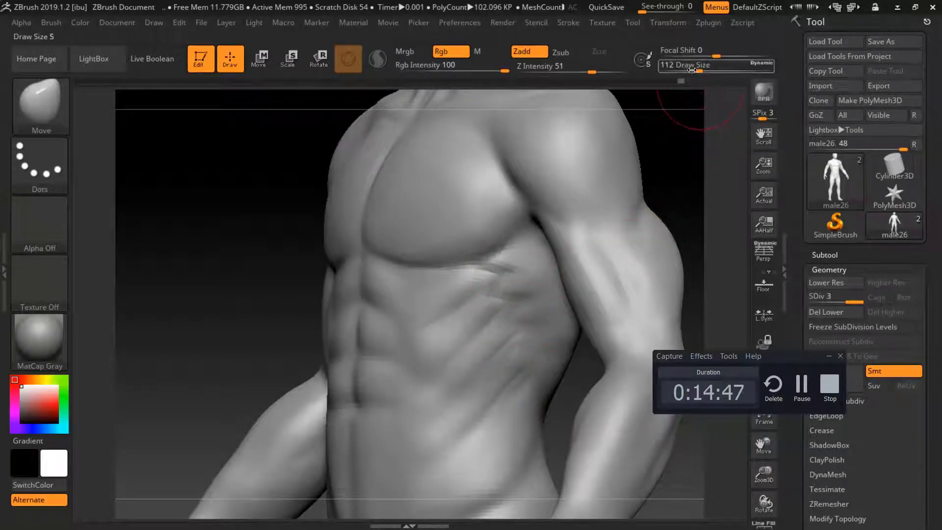
# Switch to DamStandard with draw size reduced to 35
pyautogui.moveTo(698, 69); pyautogui.dragTo(688, 69)
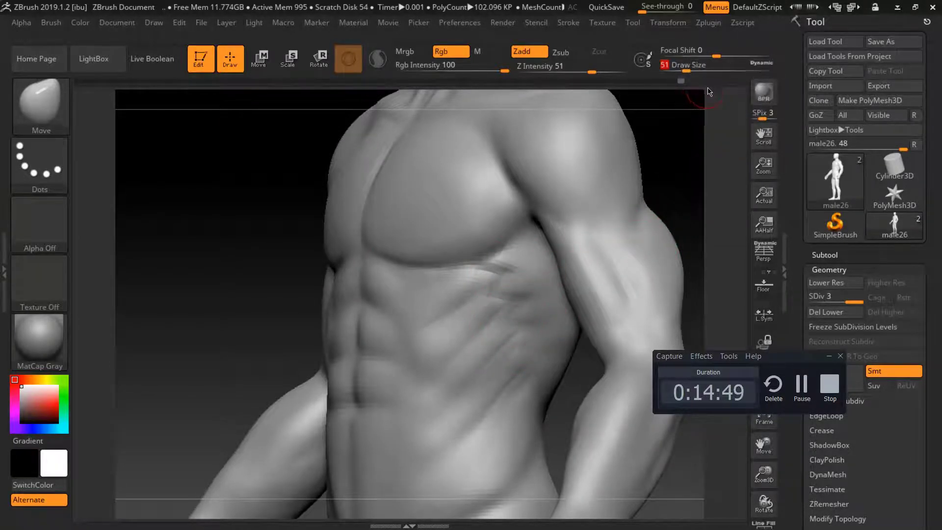
pyautogui.press('b')
pyautogui.press('d')
pyautogui.press('s')
pyautogui.moveTo(688, 68); pyautogui.dragTo(682, 68)
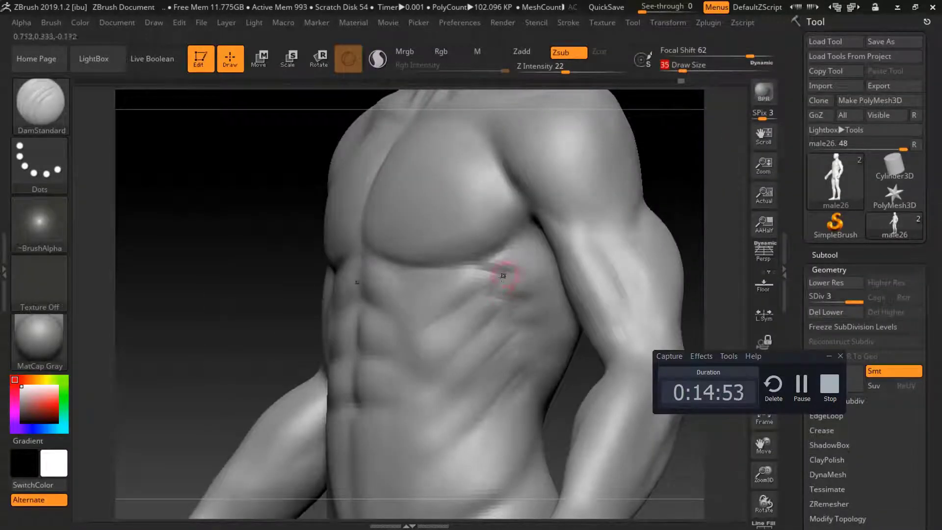
# Carve DamStandard creases along the chest, rib edge and serratus, checking from side and front views
pyautogui.moveTo(504, 273); pyautogui.dragTo(500, 272)
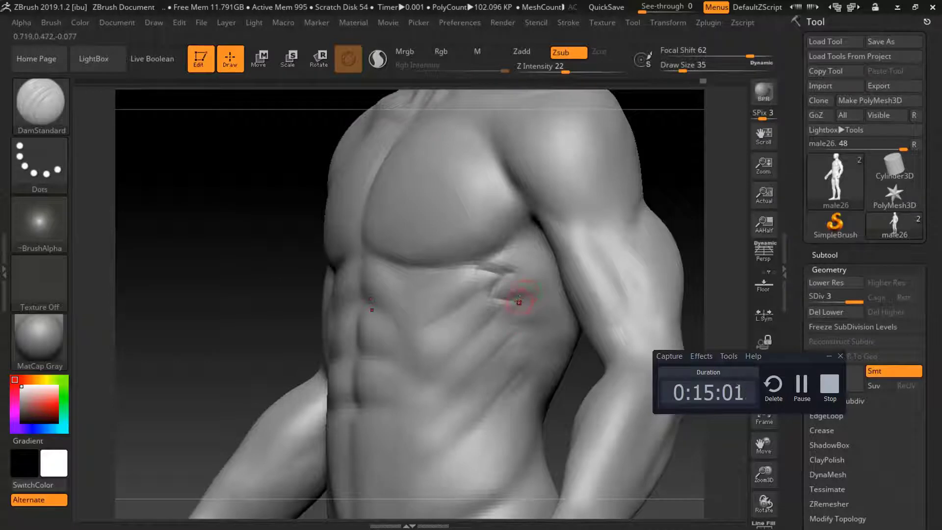
pyautogui.moveTo(677, 182); pyautogui.dragTo(510, 312)
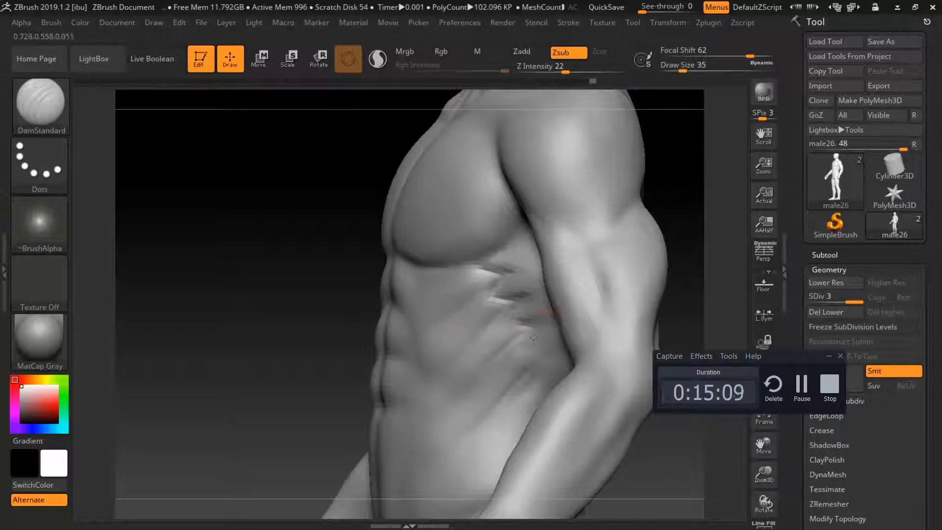
pyautogui.moveTo(534, 338); pyautogui.dragTo(538, 347)
pyautogui.moveTo(711, 157)
pyautogui.mouseDown()
pyautogui.moveTo(689, 161)
pyautogui.moveTo(370, 354)
pyautogui.mouseUp()
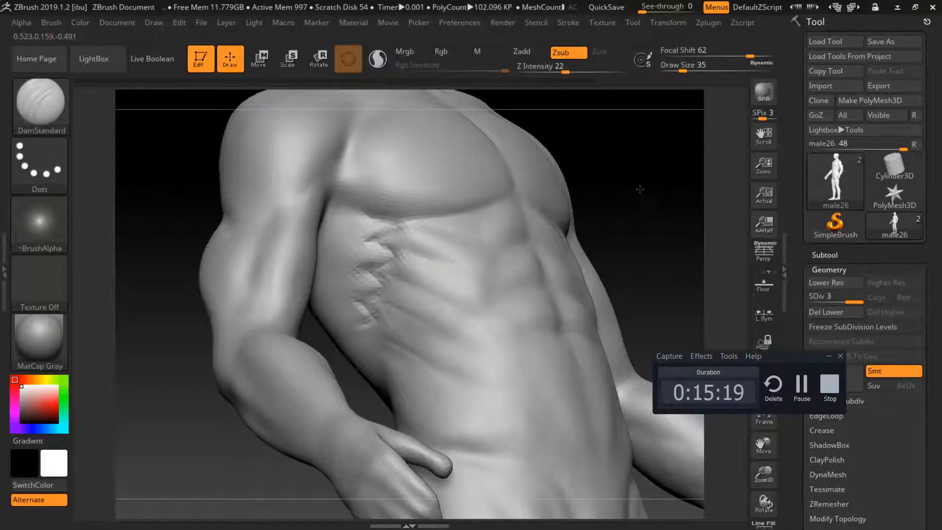
pyautogui.moveTo(639, 189); pyautogui.dragTo(660, 272)
pyautogui.moveTo(658, 304); pyautogui.dragTo(518, 255)
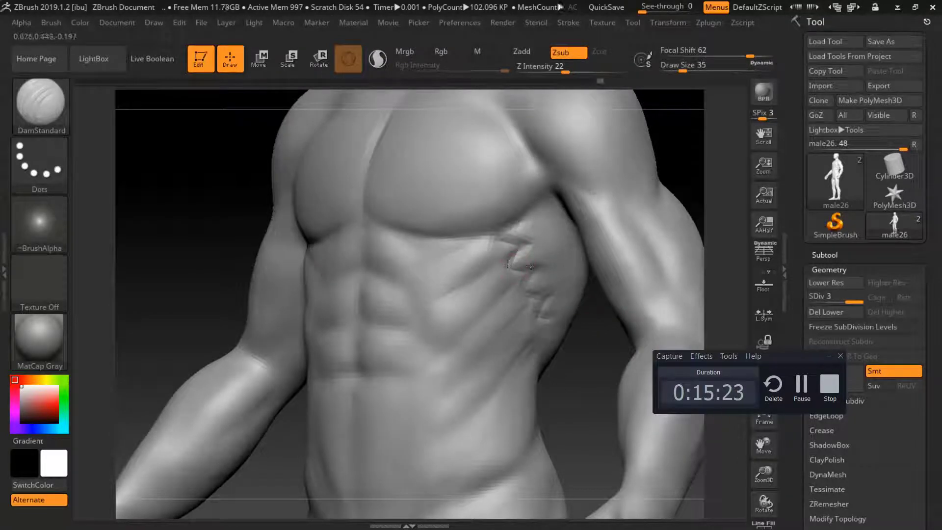
pyautogui.moveTo(609, 366); pyautogui.dragTo(620, 346)
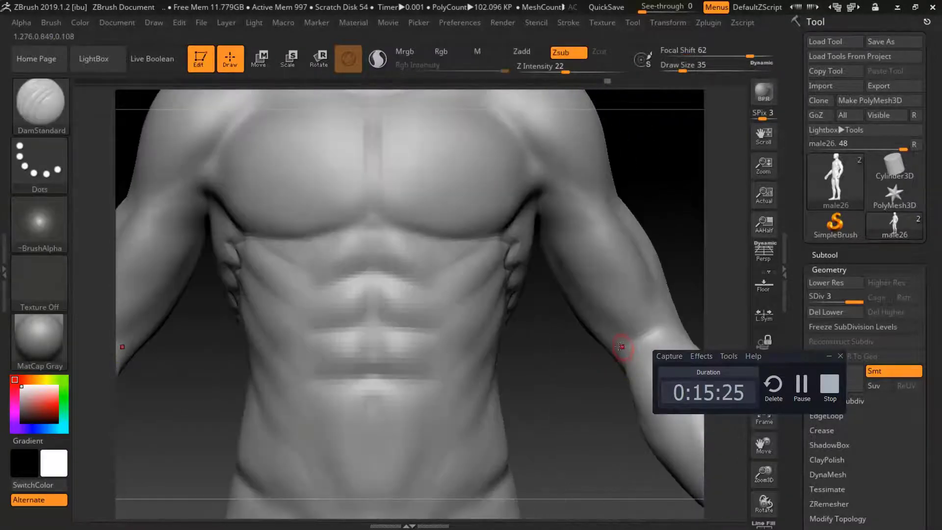
# Change the DamStandard draw size to 71, then 41, with the flank turned side-on
pyautogui.moveTo(564, 383); pyautogui.dragTo(520, 377)
pyautogui.moveTo(682, 72); pyautogui.dragTo(691, 72)
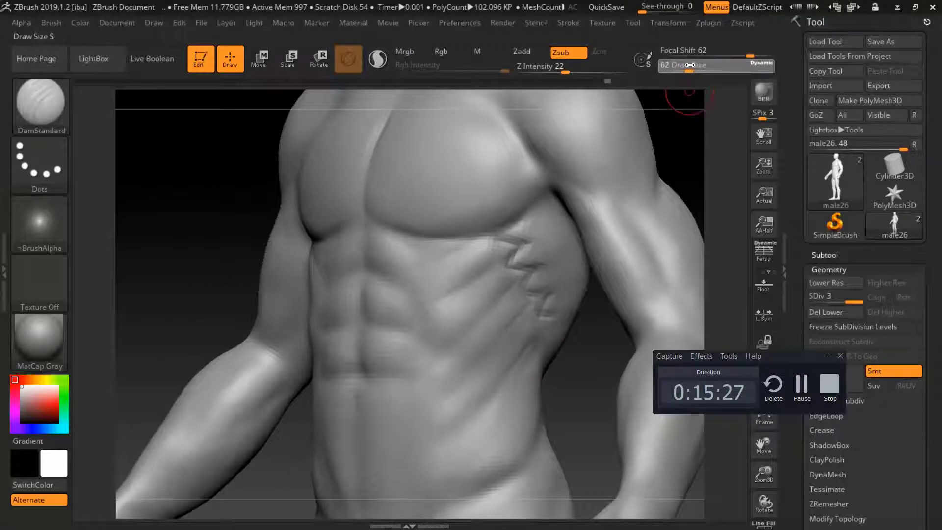
pyautogui.moveTo(568, 358); pyautogui.dragTo(554, 317)
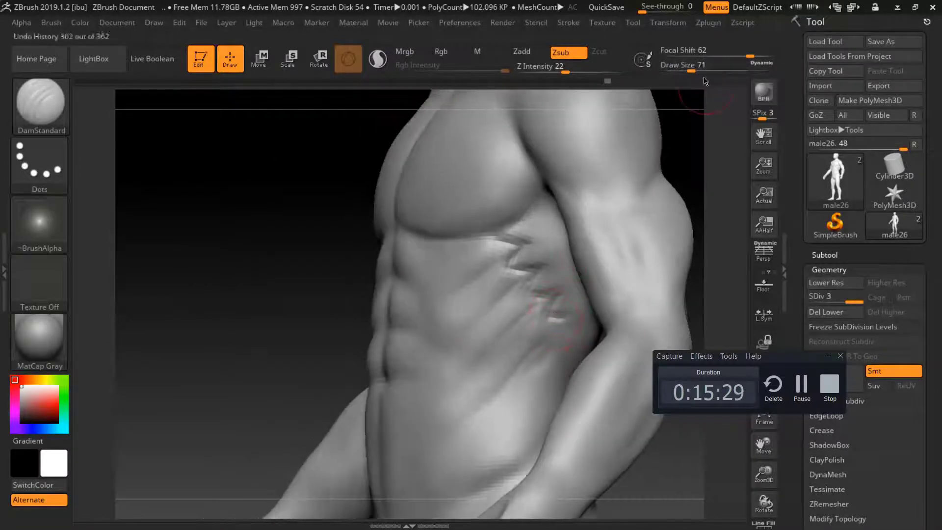
pyautogui.moveTo(690, 72); pyautogui.dragTo(684, 72)
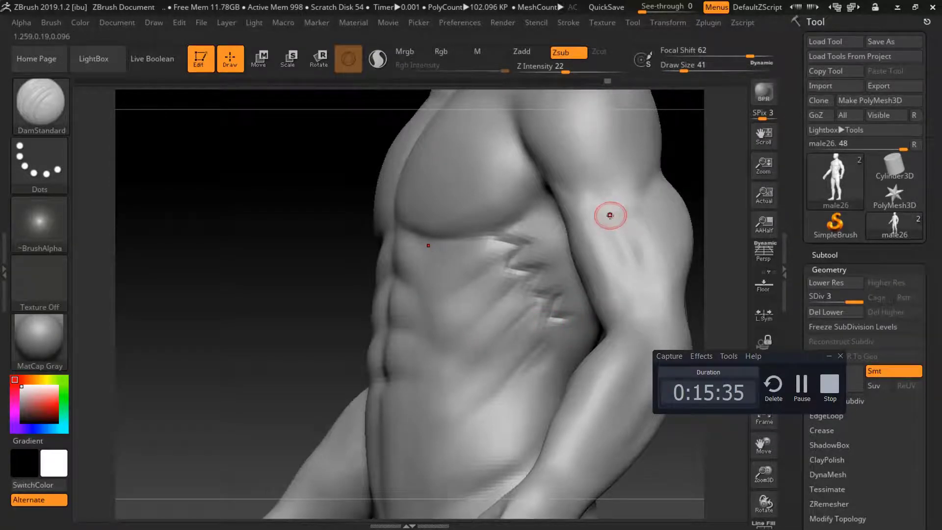
# Switch brushes with B-M-V and set the draw size to 112
pyautogui.press('b')
pyautogui.press('m')
pyautogui.press('v')
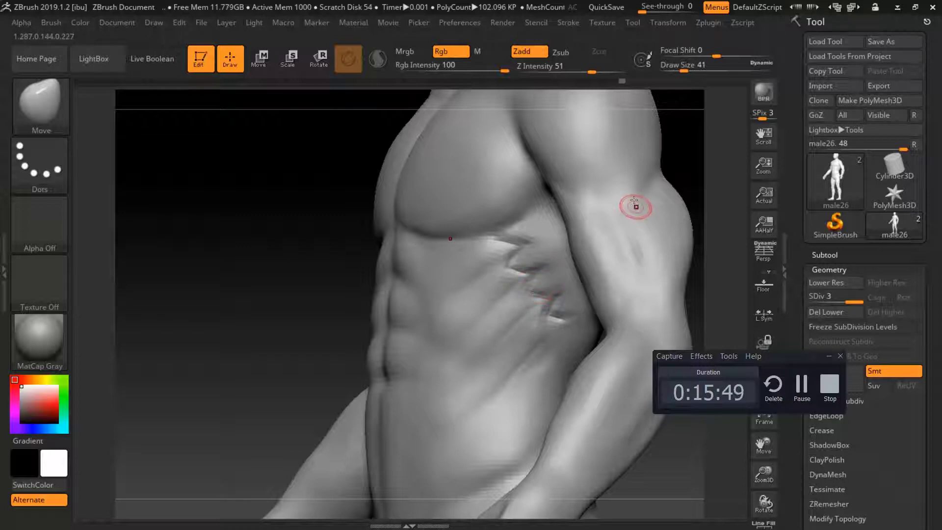
pyautogui.write('s71')
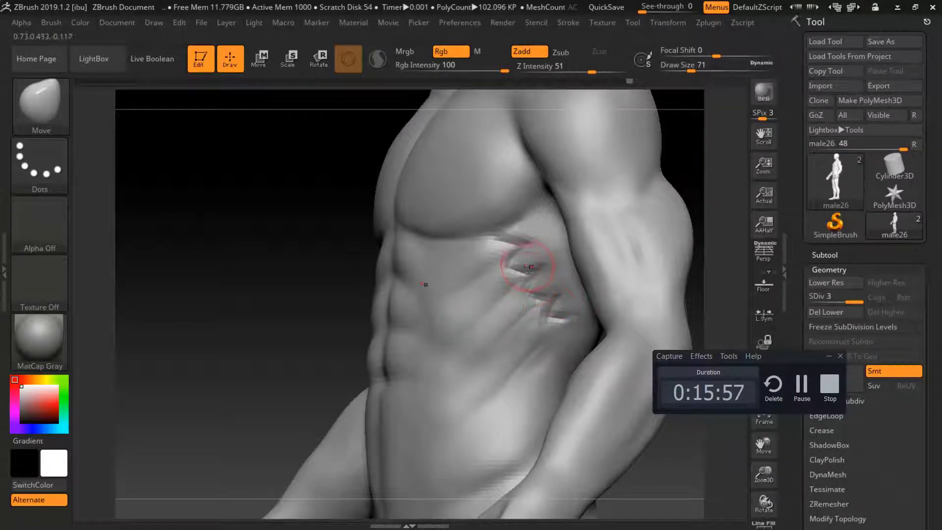
pyautogui.write('s112')
pyautogui.press('Return')
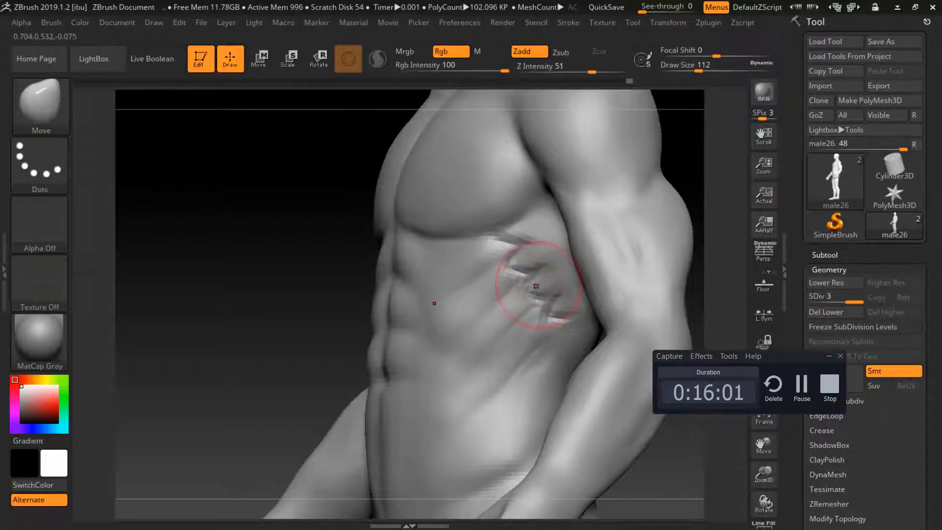
# Smooth the serratus ridges on the side ribs, orbiting between front, three-quarter and side views
pyautogui.keyDown('ctrl'); pyautogui.moveTo(515, 277); pyautogui.dragTo(540, 304); pyautogui.keyUp('ctrl')
pyautogui.moveTo(438, 323); pyautogui.dragTo(621, 246)
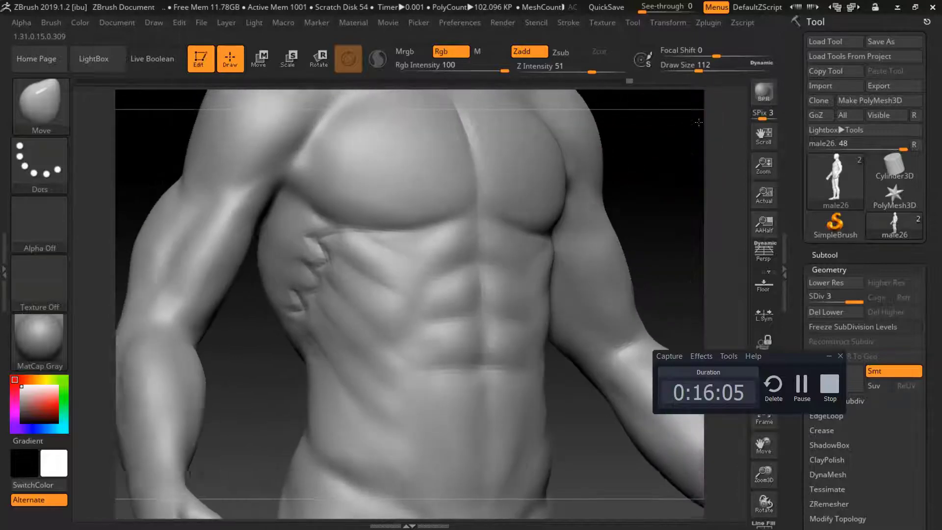
pyautogui.moveTo(671, 127); pyautogui.dragTo(678, 131)
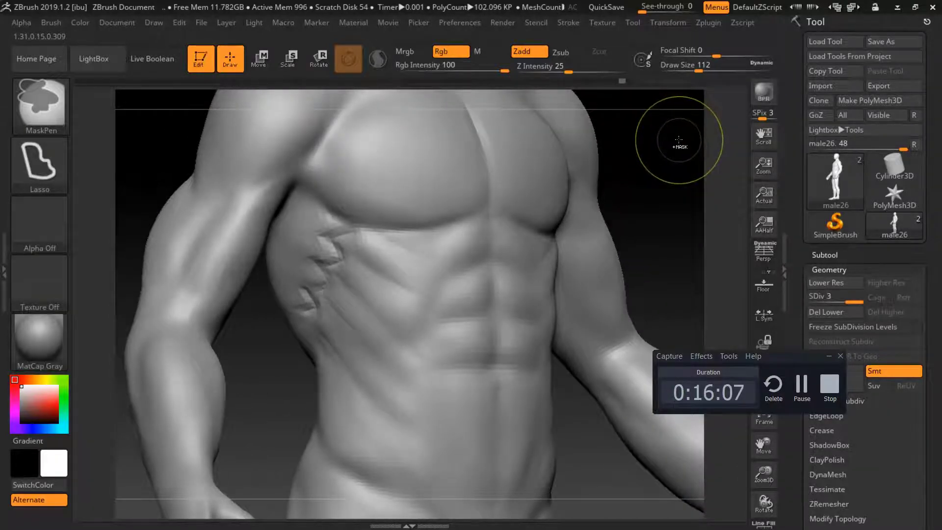
pyautogui.moveTo(689, 139); pyautogui.dragTo(607, 293)
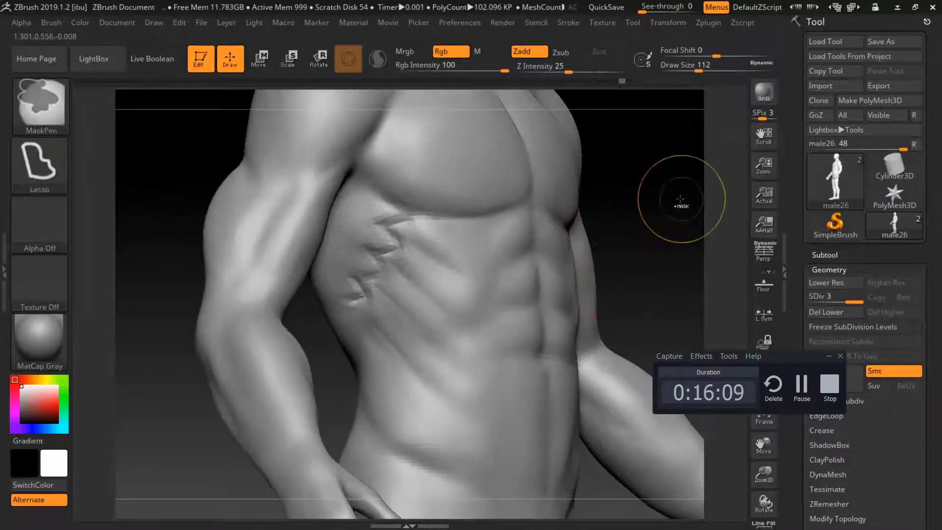
pyautogui.moveTo(683, 196)
pyautogui.mouseDown()
pyautogui.moveTo(700, 175)
pyautogui.moveTo(302, 260)
pyautogui.moveTo(304, 284)
pyautogui.moveTo(298, 300)
pyautogui.moveTo(291, 296)
pyautogui.mouseUp()
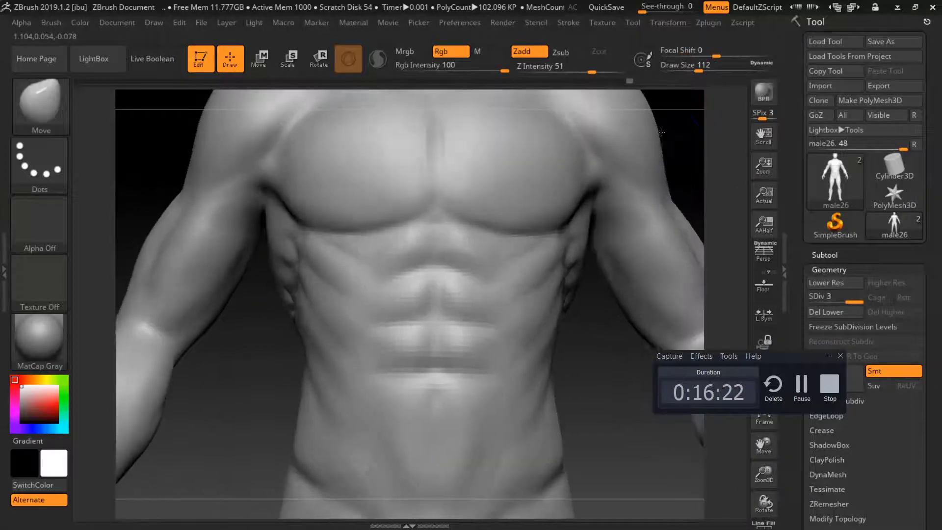
pyautogui.moveTo(667, 132); pyautogui.dragTo(305, 283)
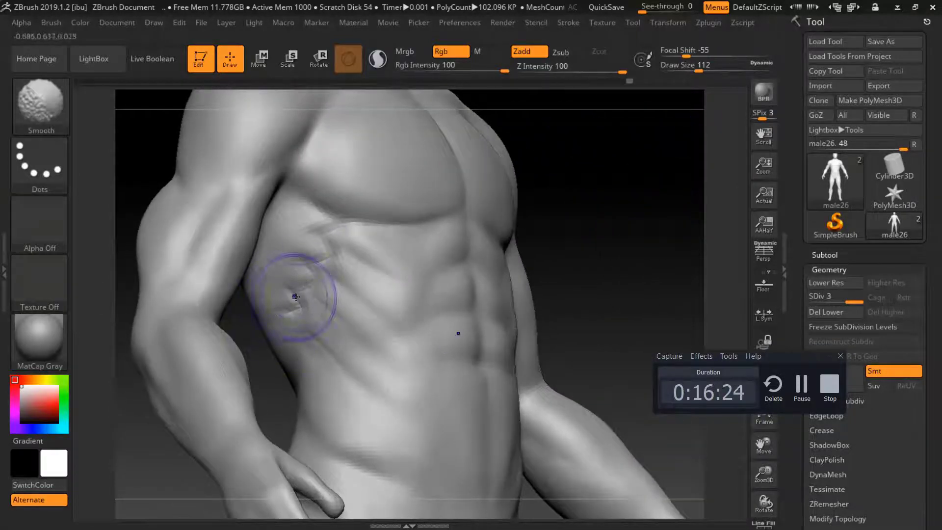
# Select the Move brush at draw size 172 and mask off the left chest
pyautogui.press('b')
pyautogui.press('m')
pyautogui.press('v')
pyautogui.moveTo(623, 212)
pyautogui.mouseDown()
pyautogui.moveTo(620, 190)
pyautogui.moveTo(630, 206)
pyautogui.mouseUp()
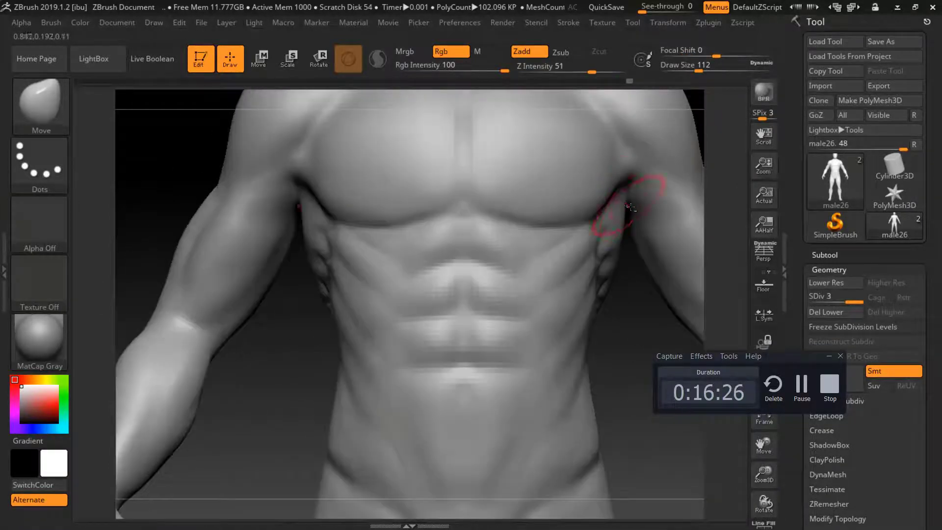
pyautogui.moveTo(699, 71); pyautogui.dragTo(707, 71)
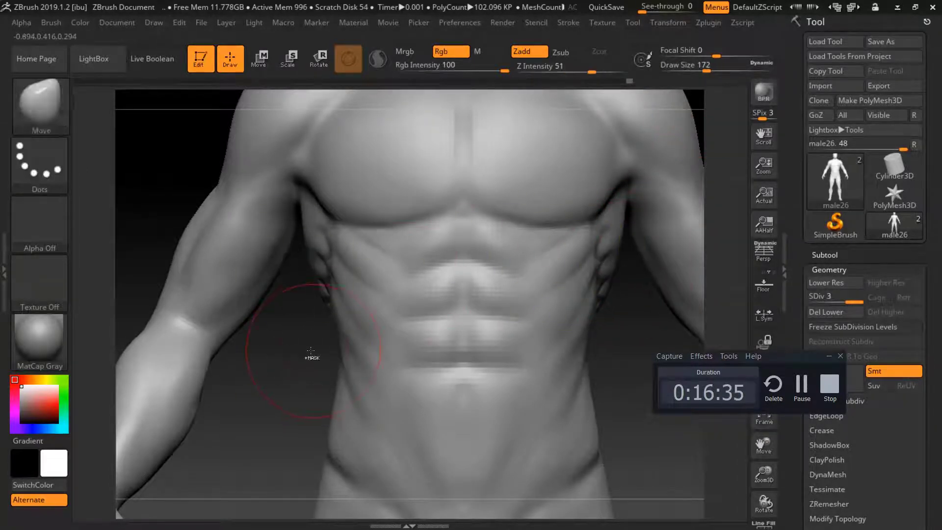
pyautogui.moveTo(304, 263)
pyautogui.keyDown('ctrl'); pyautogui.mouseDown()
pyautogui.moveTo(226, 169)
pyautogui.moveTo(171, 357)
pyautogui.mouseUp(); pyautogui.keyUp('ctrl')
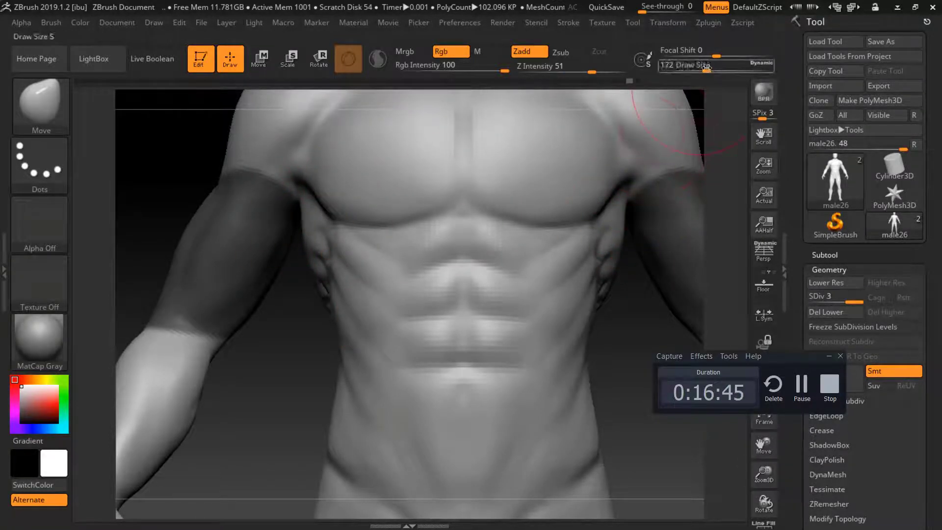
# At draw size 128, clear the mask, reshape both armpit contours, and frame the whole figure
pyautogui.moveTo(707, 67); pyautogui.dragTo(701, 67)
pyautogui.keyDown('ctrl'); pyautogui.click(638, 320); pyautogui.keyUp('ctrl')
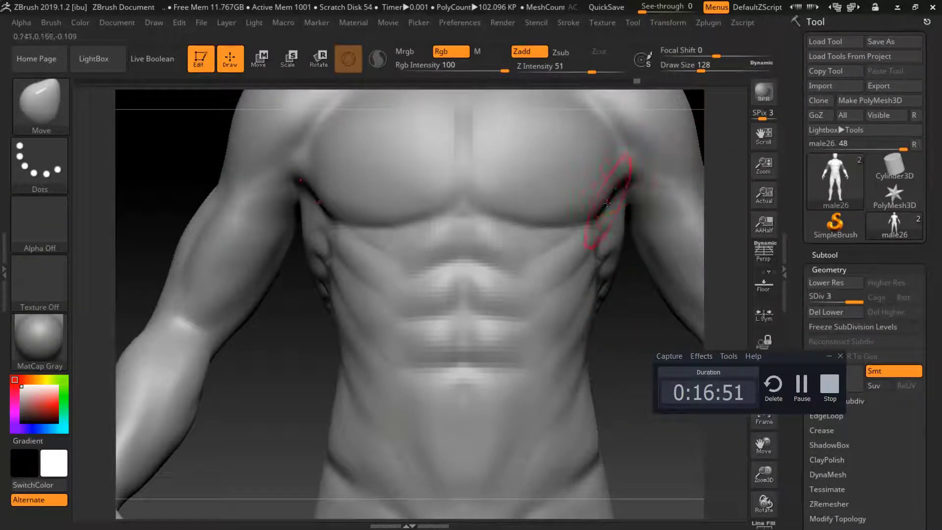
pyautogui.moveTo(606, 202); pyautogui.dragTo(614, 195)
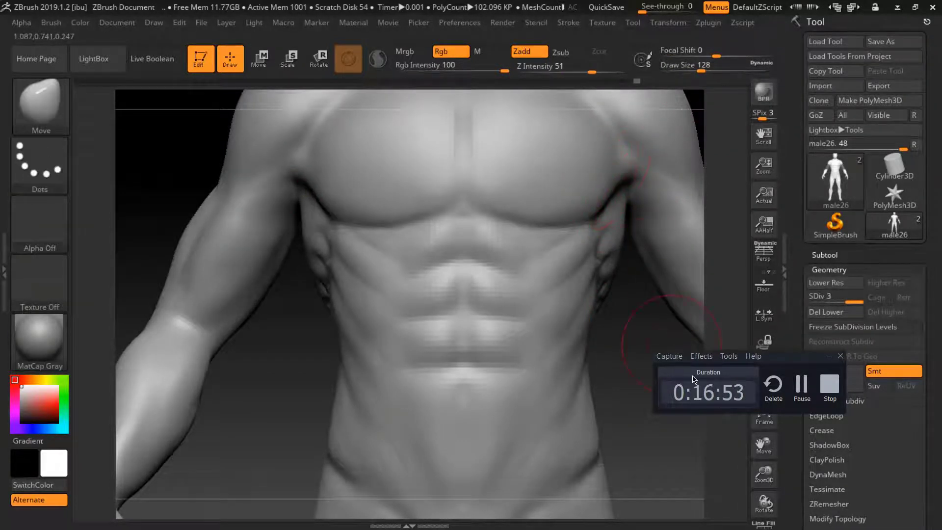
pyautogui.click(764, 420)
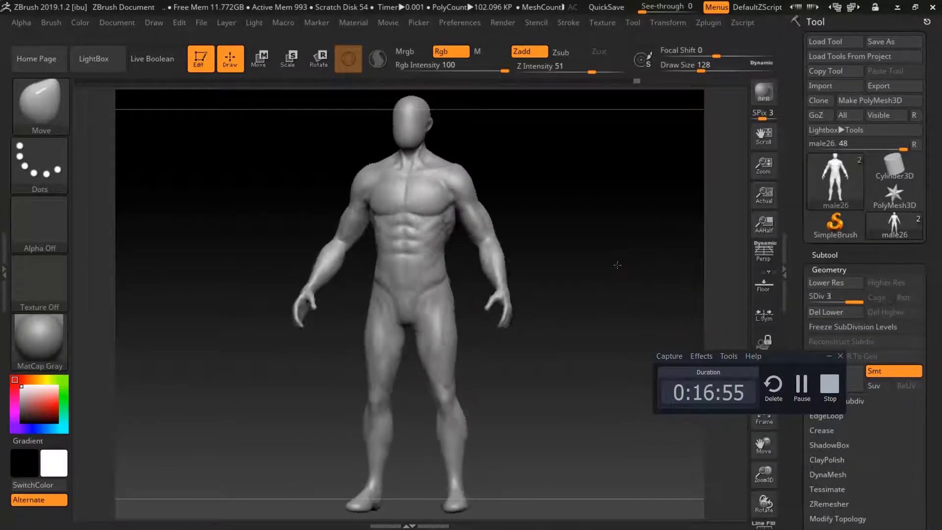
pyautogui.moveTo(739, 392)
pyautogui.mouseDown()
pyautogui.moveTo(726, 469)
pyautogui.moveTo(764, 469)
pyautogui.moveTo(765, 440)
pyautogui.moveTo(553, 263)
pyautogui.mouseUp()
pyautogui.moveTo(701, 70); pyautogui.dragTo(687, 71)
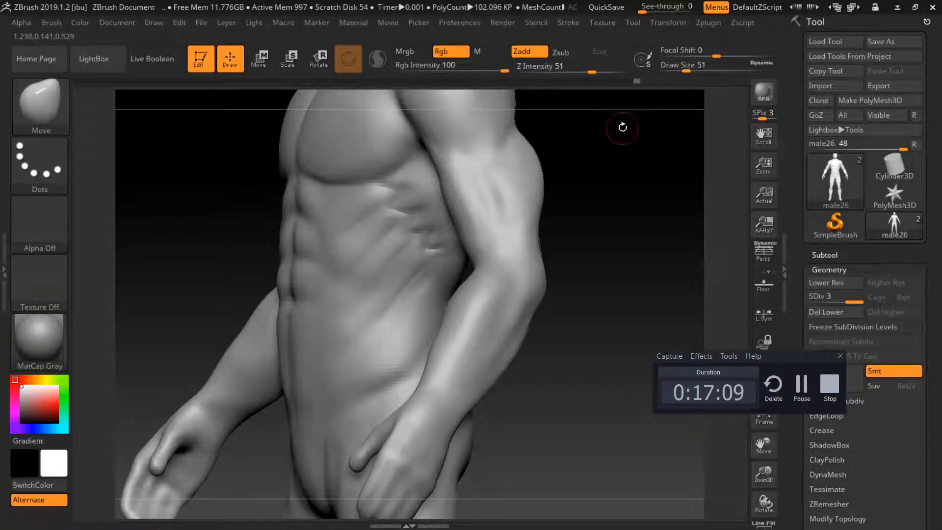
pyautogui.moveTo(620, 126); pyautogui.dragTo(710, 126)
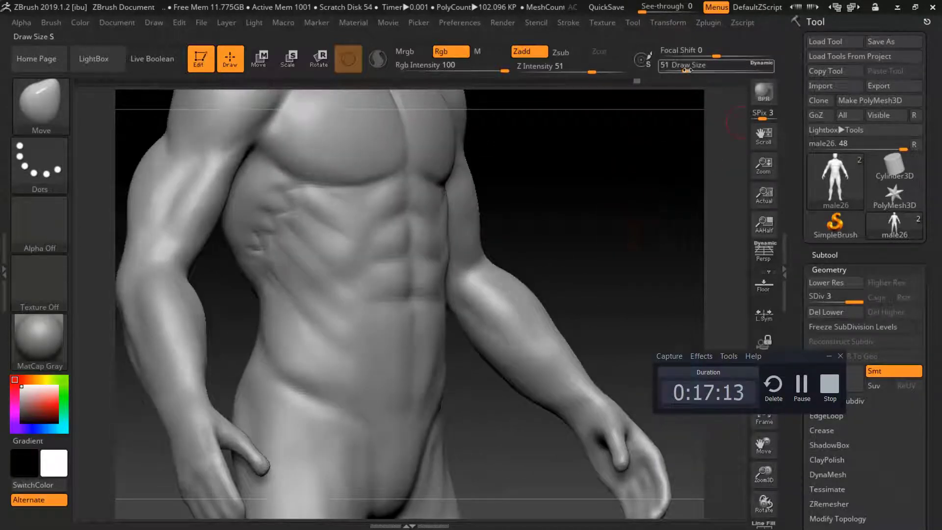
pyautogui.moveTo(686, 71); pyautogui.dragTo(707, 71)
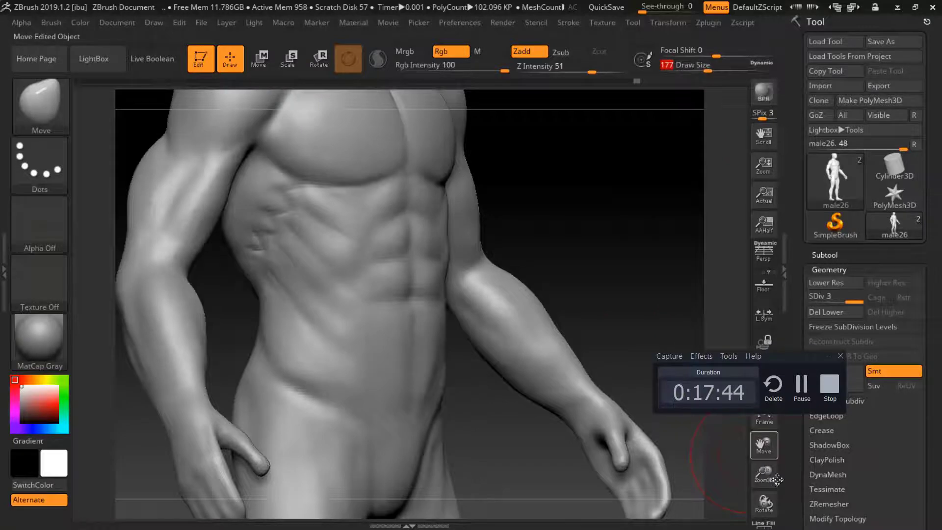
pyautogui.keyDown('alt'); pyautogui.moveTo(594, 225); pyautogui.dragTo(597, 310); pyautogui.keyUp('alt')
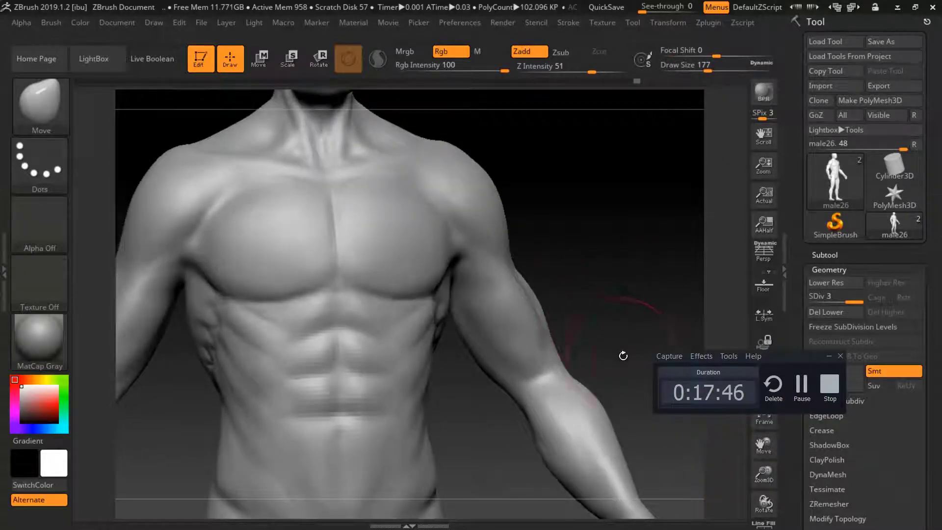
# Select the Clay brush with draw size 145
pyautogui.press('b')
pyautogui.press('c')
pyautogui.press('l')
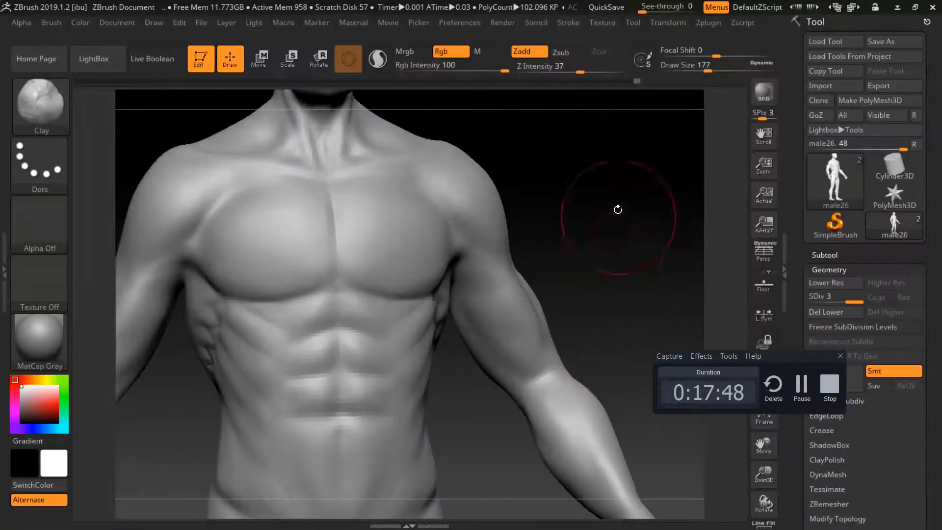
pyautogui.moveTo(714, 65); pyautogui.dragTo(703, 65)
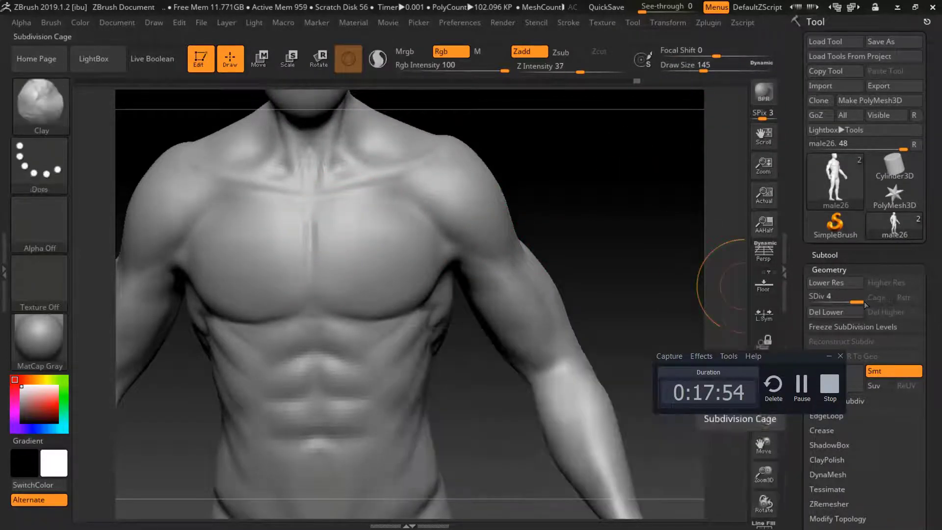
# Step the mesh up to subdivision level 4, verify it in Undo History, and zoom onto the chest
pyautogui.press('d')
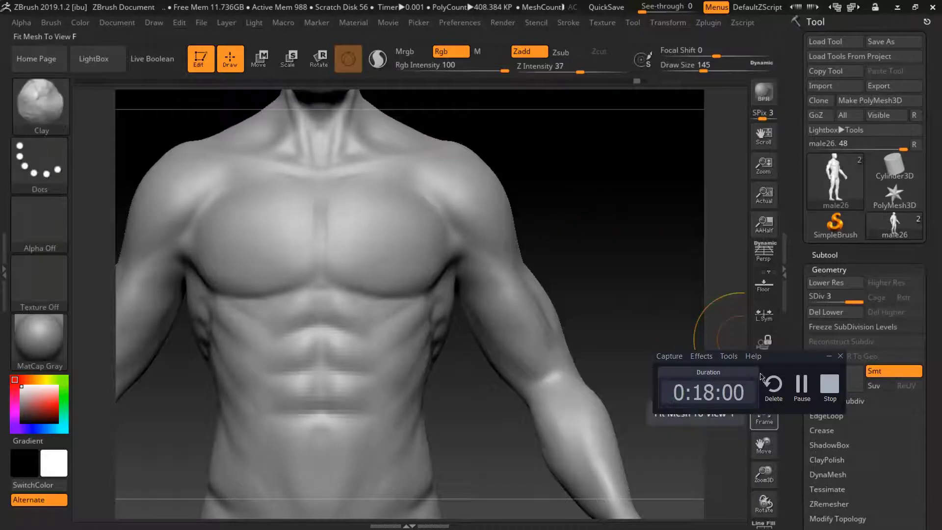
pyautogui.click(635, 82)
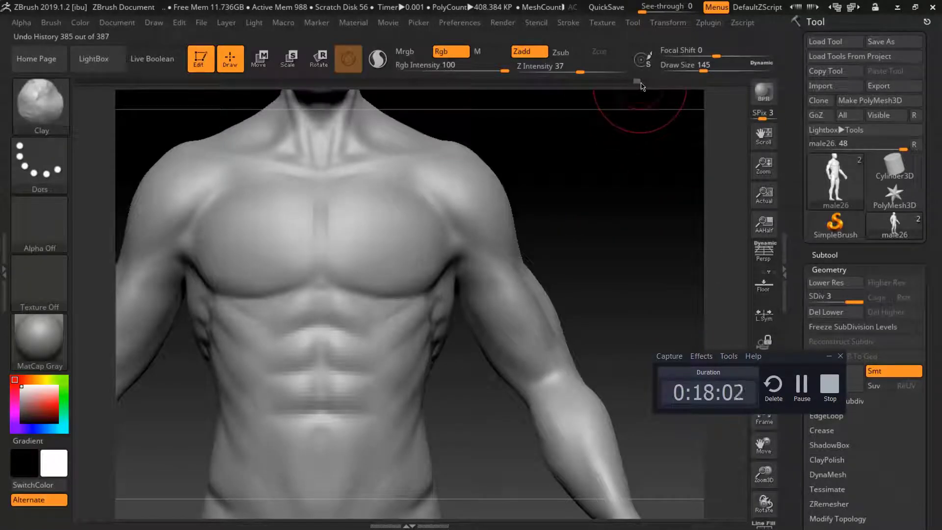
pyautogui.click(641, 82)
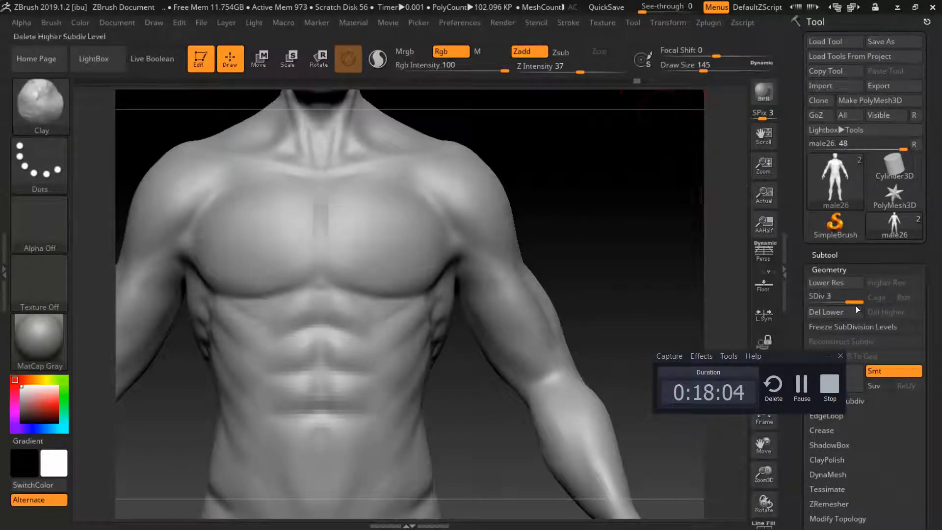
pyautogui.press('ctrl')
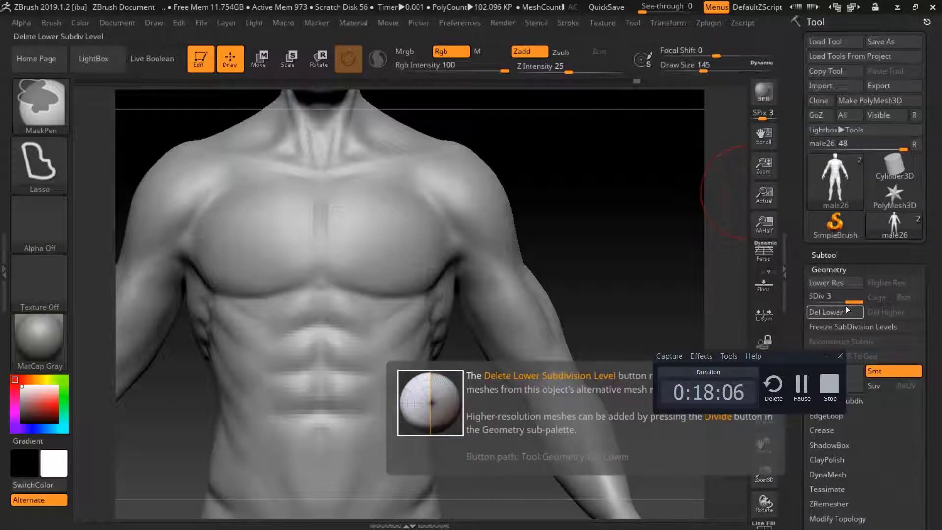
pyautogui.moveTo(763, 484); pyautogui.dragTo(763, 431)
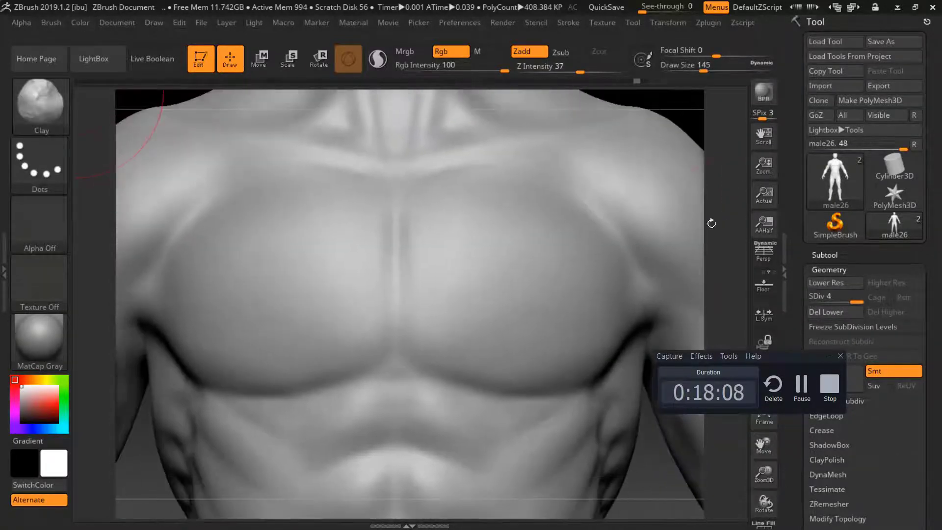
# Reduce the draw size to 65 and select the DamStandard brush
pyautogui.moveTo(703, 70); pyautogui.dragTo(689, 70)
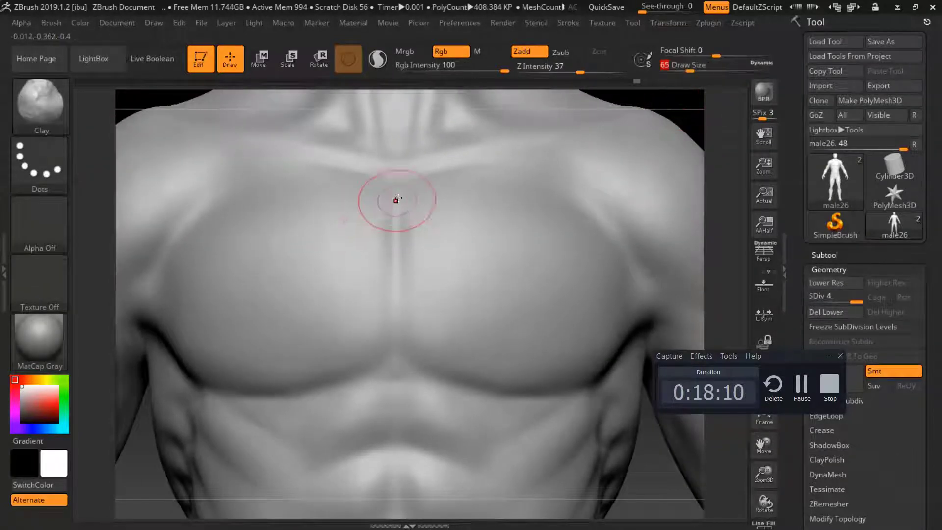
pyautogui.press('b')
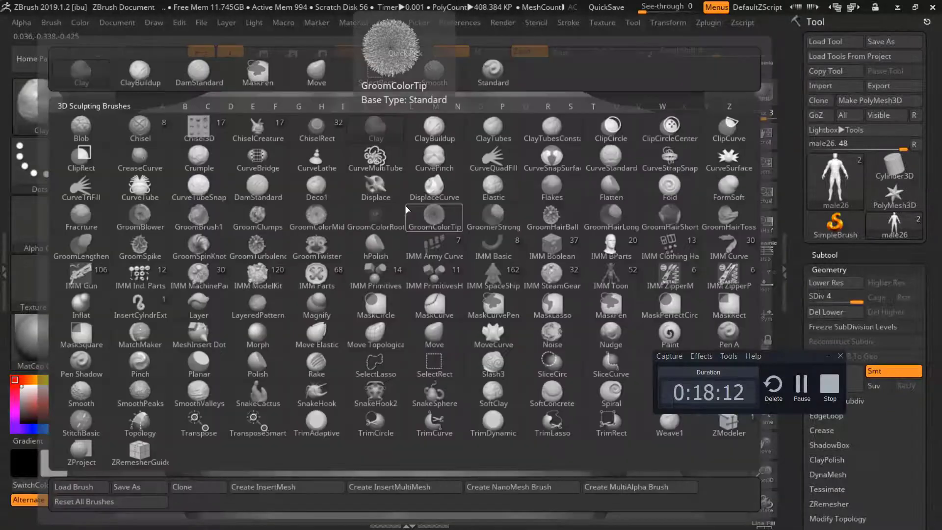
pyautogui.press('d')
pyautogui.press('s')
# Add the torsofront texture to Spotlight, focus the left torso photo, then hide Spotlight
pyautogui.click(607, 24)
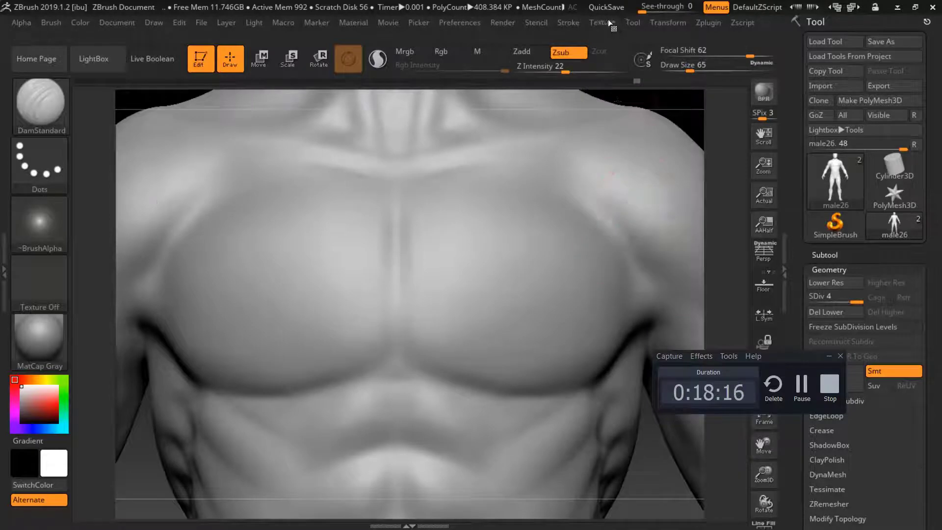
pyautogui.click(607, 23)
pyautogui.click(638, 240)
pyautogui.click(711, 270)
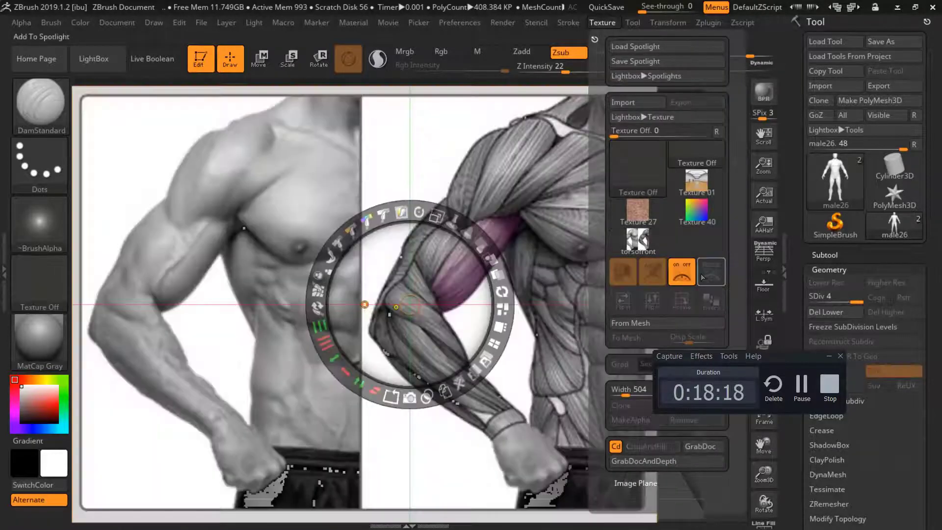
pyautogui.click(177, 211)
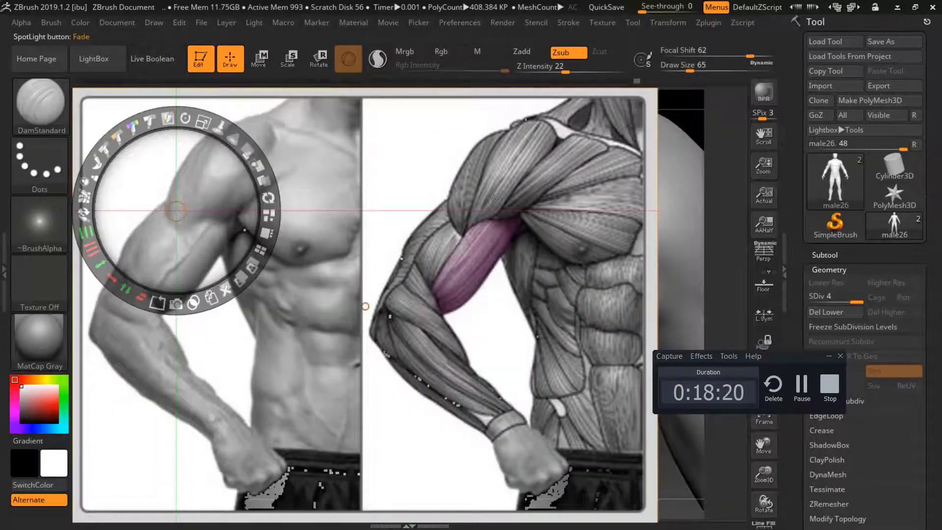
pyautogui.hotkey('shift', 'z')
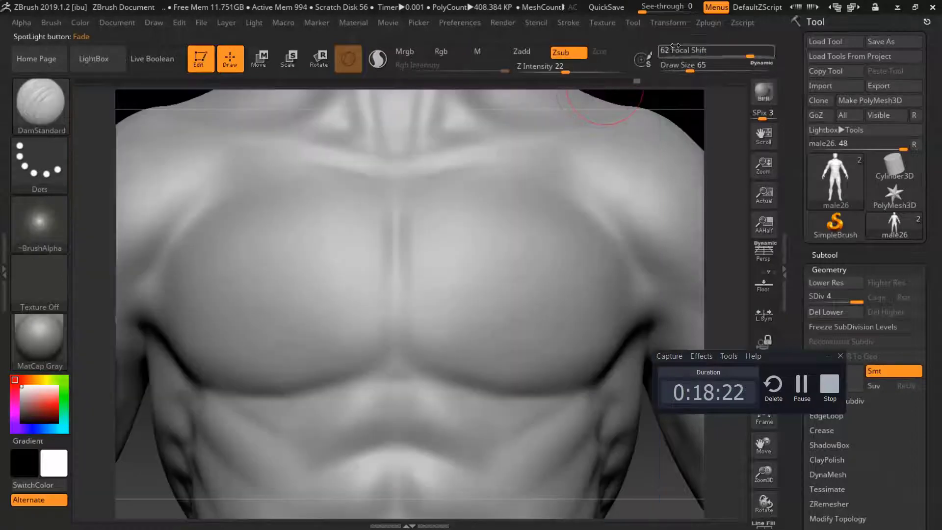
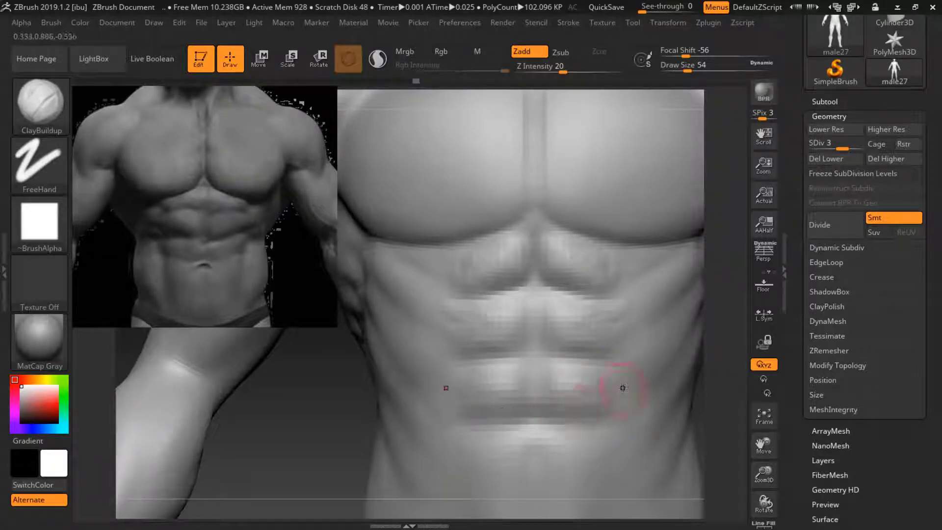
# Smooth and soften the existing ab creases on the torso
pyautogui.press('shift')
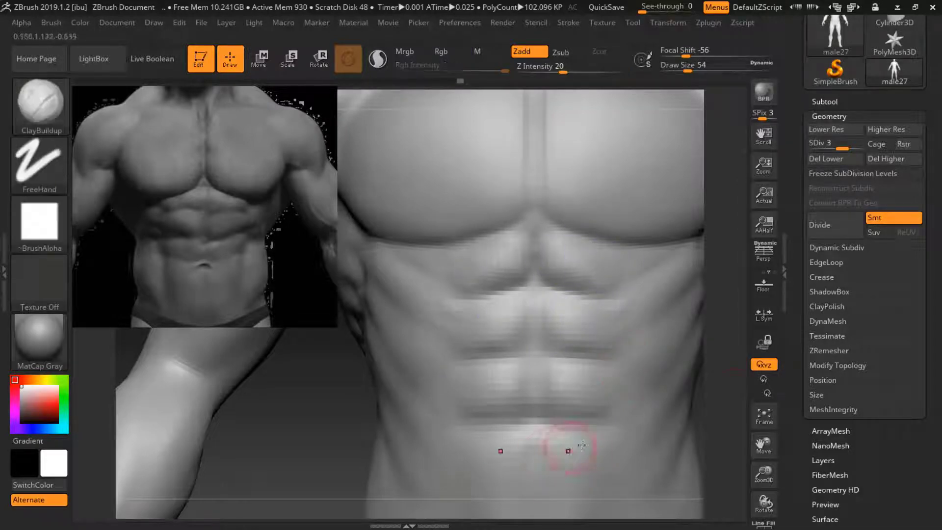
pyautogui.moveTo(763, 473)
pyautogui.mouseDown()
pyautogui.moveTo(766, 394)
pyautogui.moveTo(603, 303)
pyautogui.mouseUp()
pyautogui.press('shift')
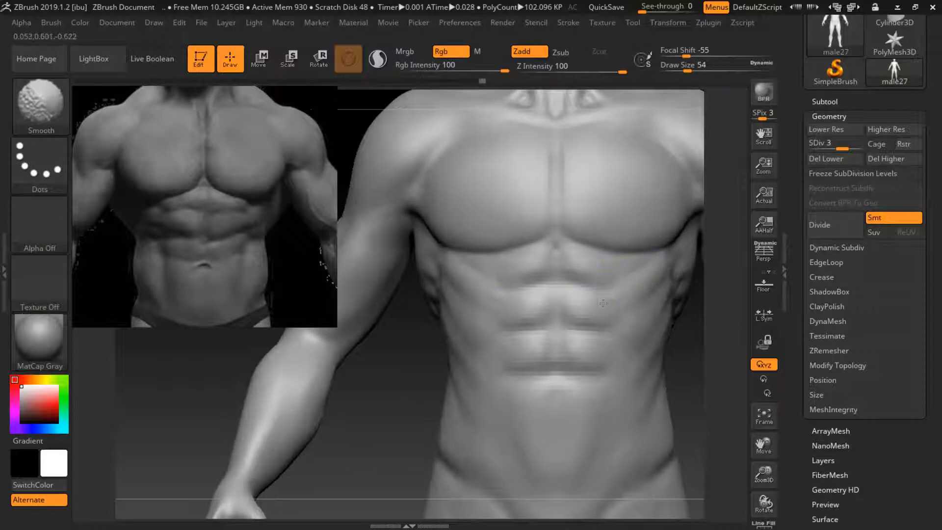
pyautogui.keyDown('shift'); pyautogui.moveTo(511, 342); pyautogui.dragTo(597, 342); pyautogui.keyUp('shift')
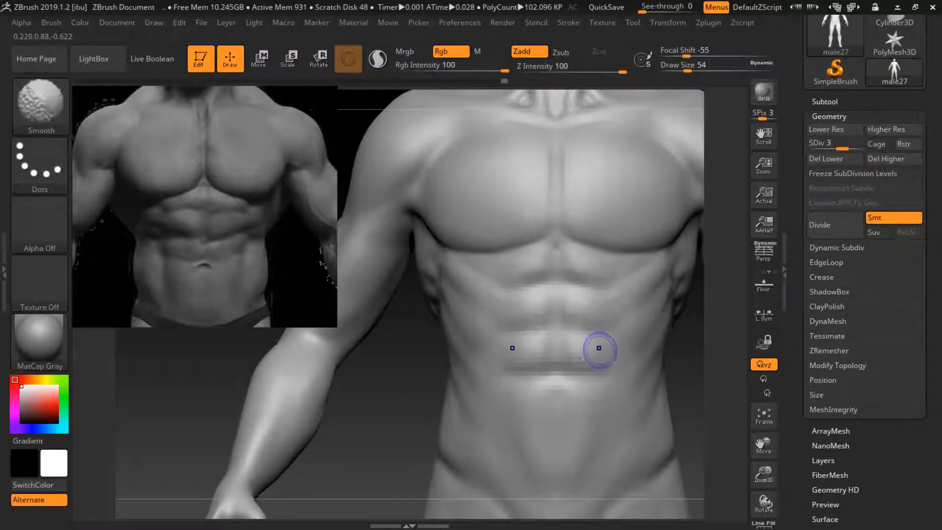
pyautogui.keyDown('shift'); pyautogui.moveTo(536, 269); pyautogui.dragTo(601, 264); pyautogui.keyUp('shift')
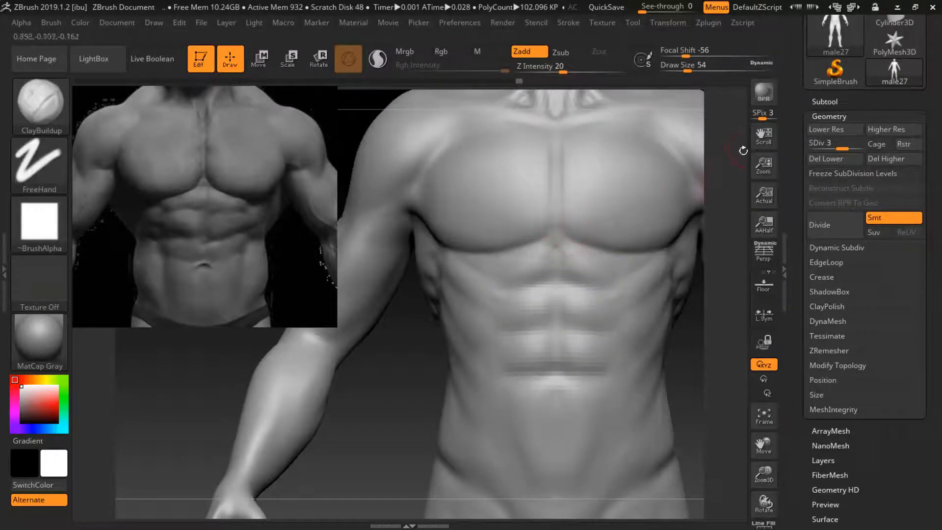
# Carve the abdomen with DamStandard at Draw Size 39, then raise the mesh to SDiv 4
pyautogui.press('b')
pyautogui.press('d')
pyautogui.press('s')
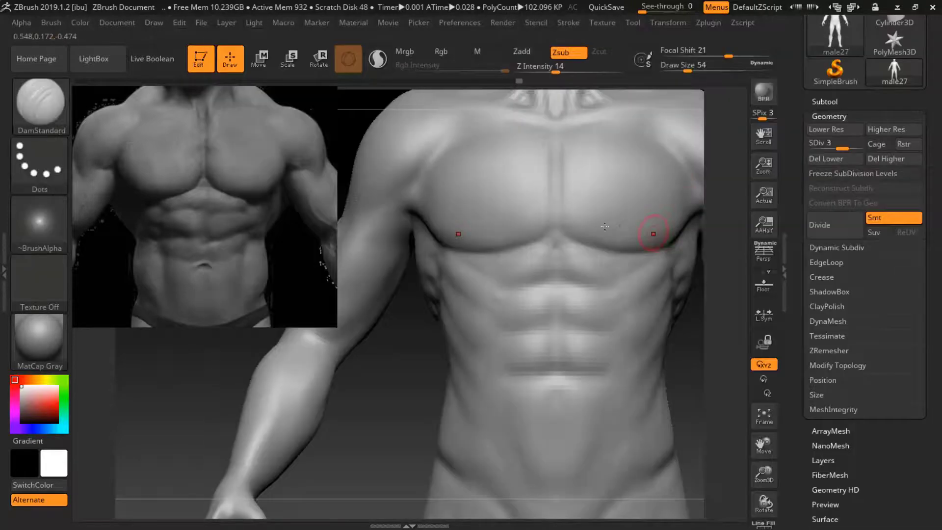
pyautogui.moveTo(693, 71); pyautogui.dragTo(686, 71)
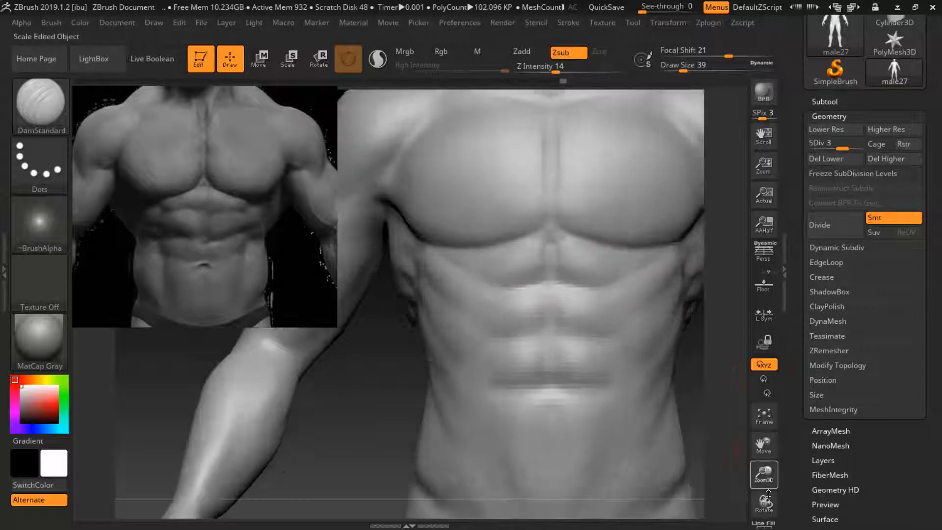
pyautogui.moveTo(764, 473); pyautogui.dragTo(533, 282)
pyautogui.click(537, 291)
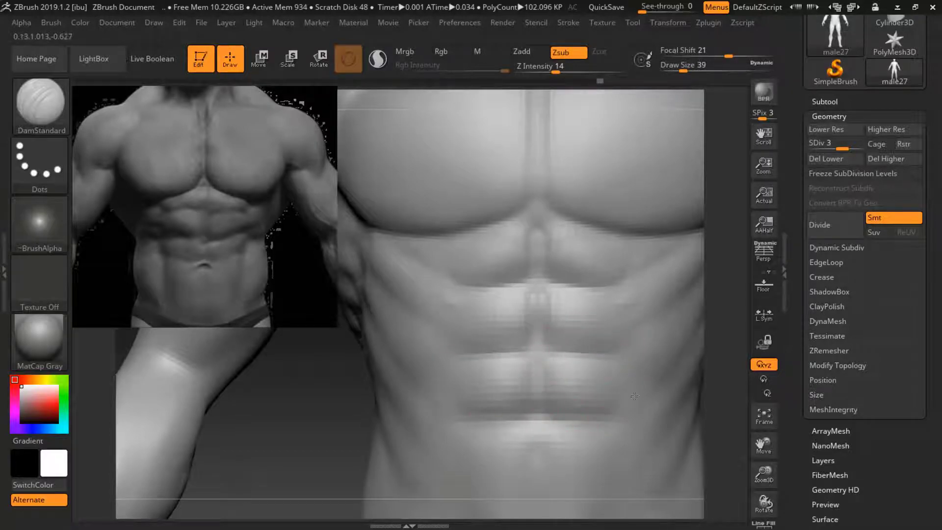
pyautogui.moveTo(842, 148); pyautogui.dragTo(857, 148)
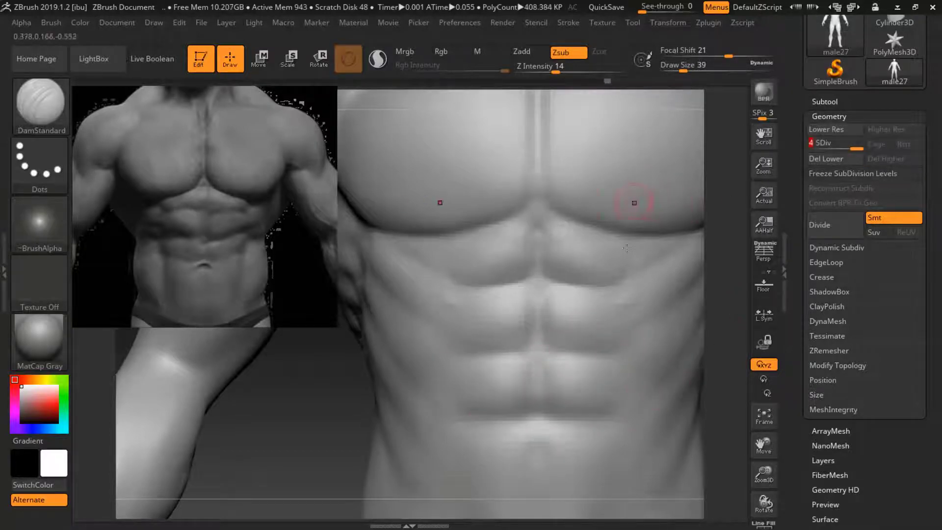
# Review the whole figure, then frame the abdomen for carving the navel
pyautogui.moveTo(757, 480); pyautogui.dragTo(759, 483)
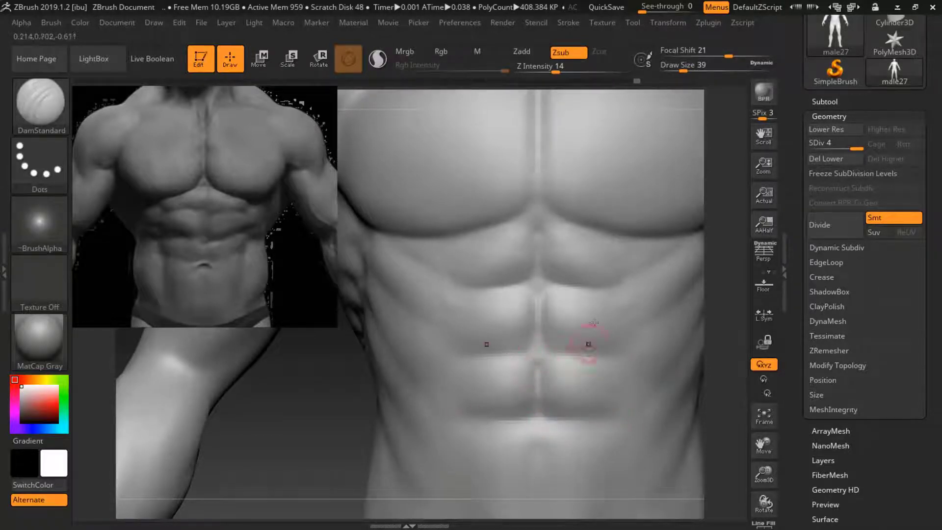
pyautogui.press('ctrl')
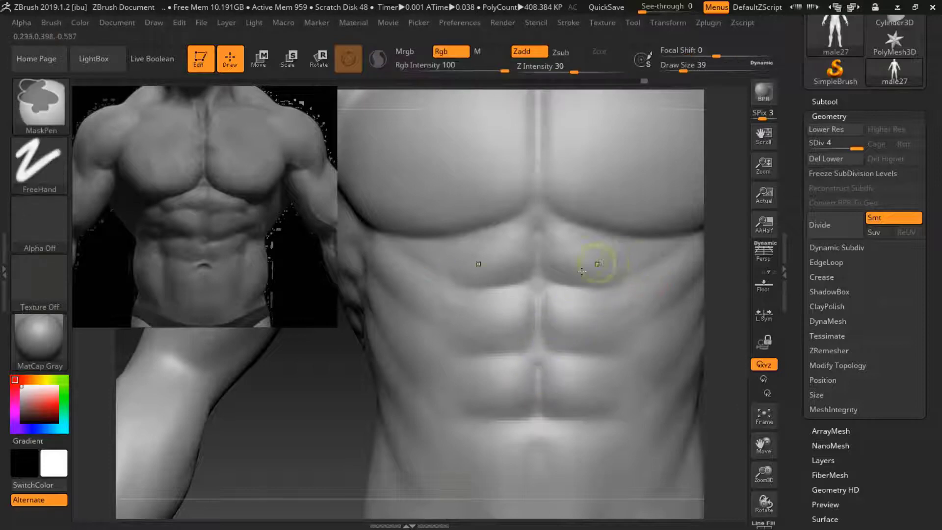
pyautogui.press('shift')
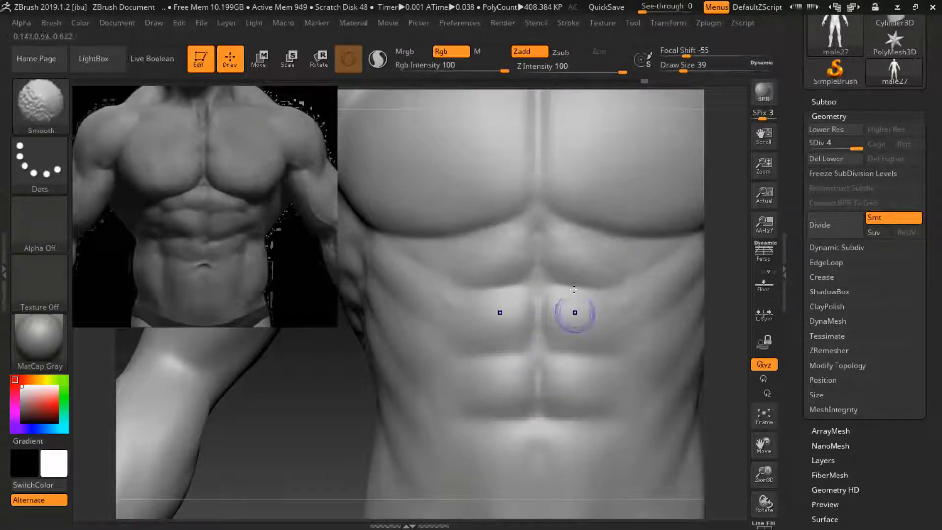
pyautogui.click(764, 415)
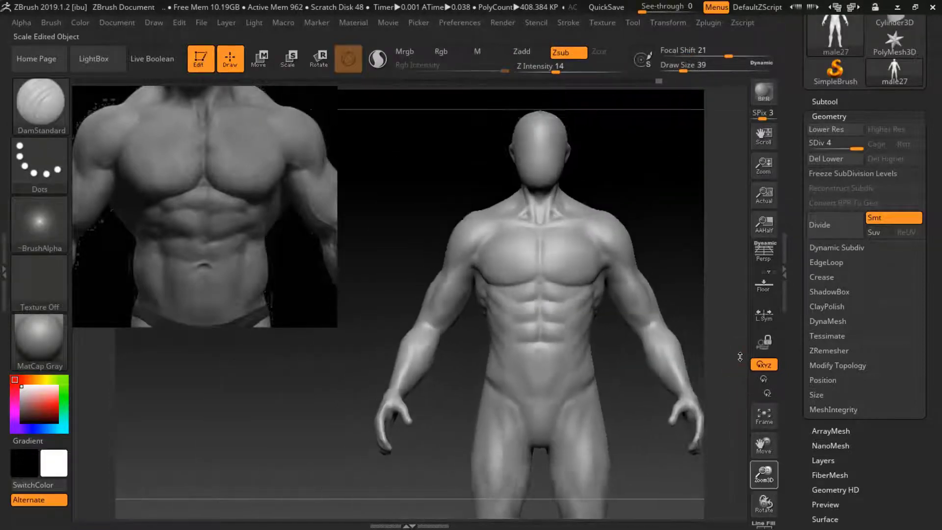
pyautogui.moveTo(769, 418); pyautogui.dragTo(652, 134)
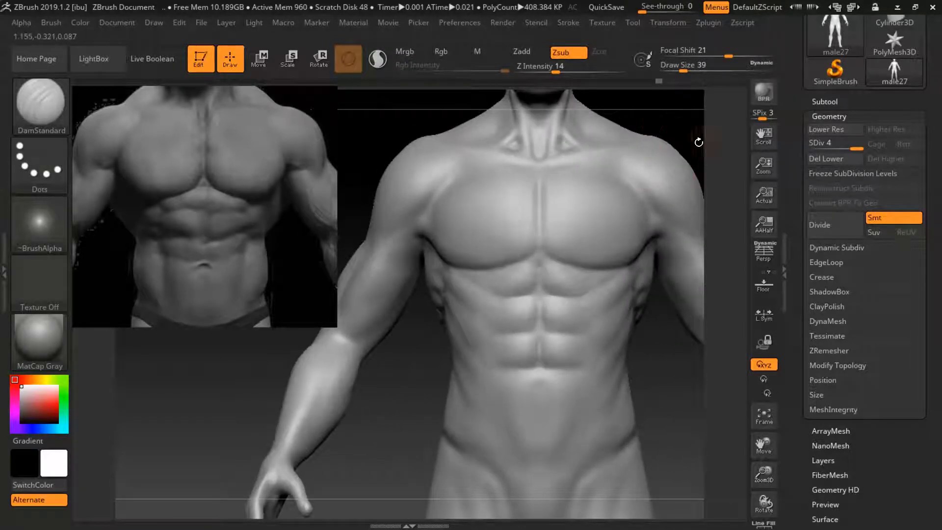
pyautogui.moveTo(771, 490); pyautogui.dragTo(625, 281)
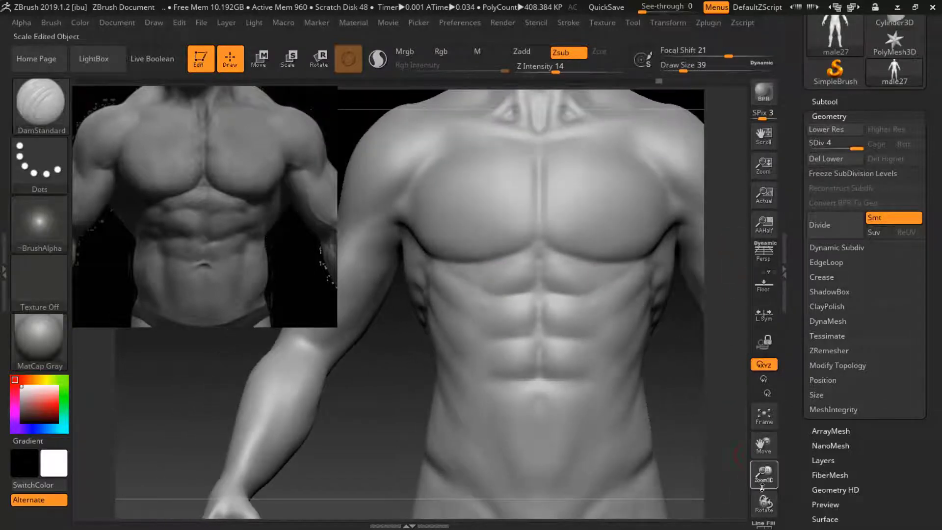
pyautogui.moveTo(763, 444); pyautogui.dragTo(764, 346)
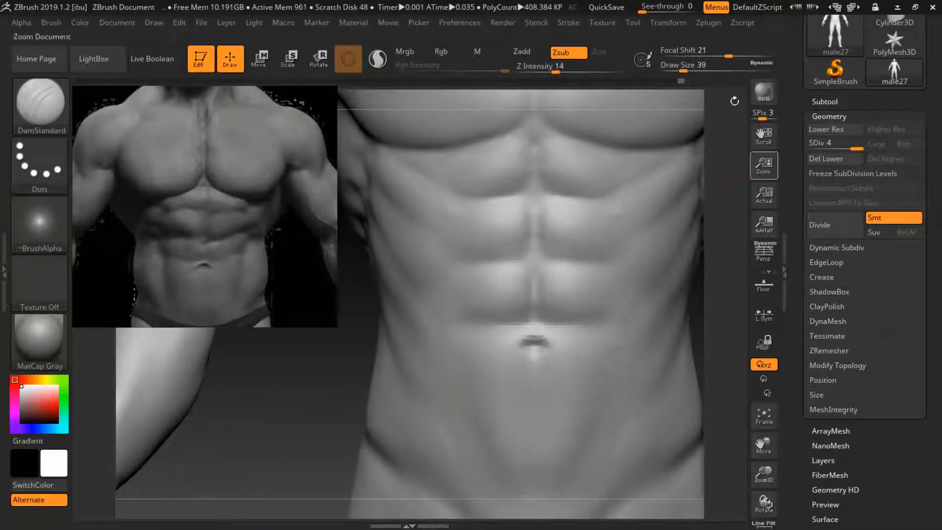
# Set Draw Size to 41 and drop the mesh to subdivision level 3
pyautogui.moveTo(682, 70); pyautogui.dragTo(684, 70)
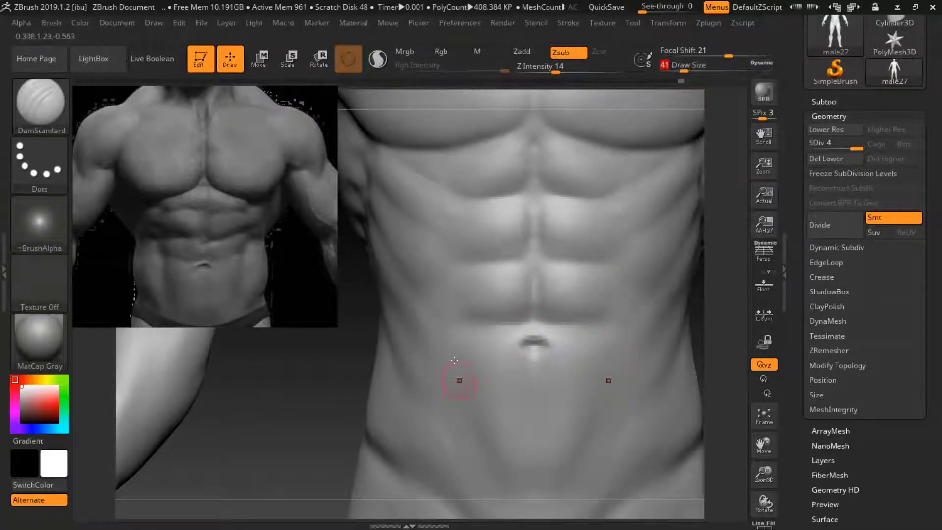
pyautogui.press('shift')
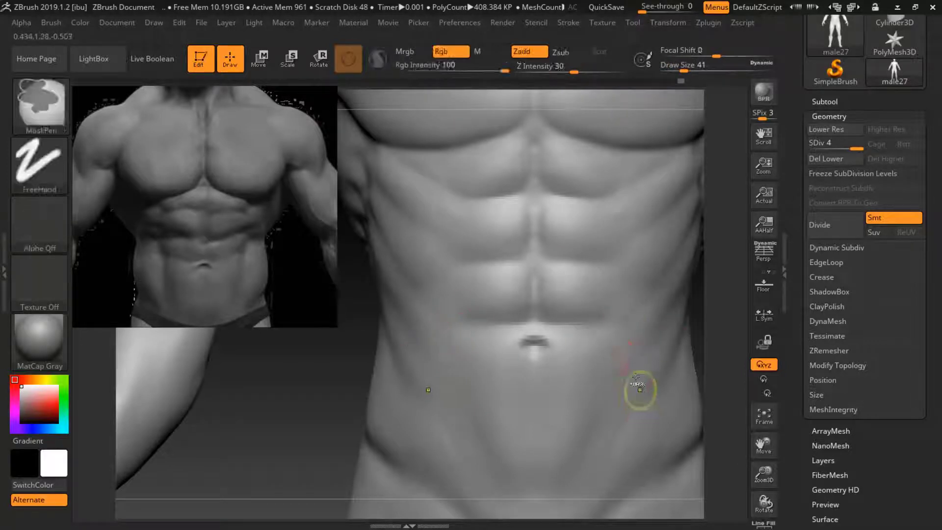
pyautogui.hotkey('shift', 'd')
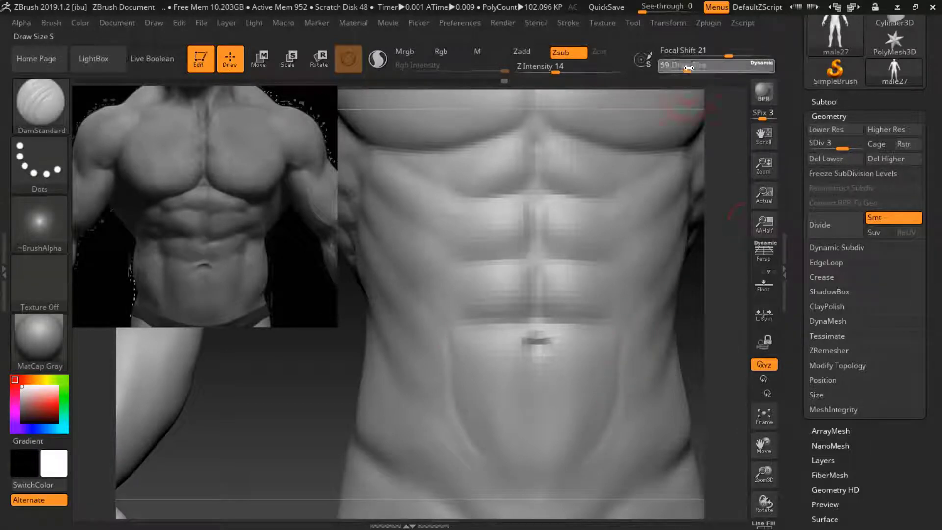
# Build up the upper ab blocks with the Clay brush at Draw Size 56
pyautogui.moveTo(673, 69); pyautogui.dragTo(678, 70)
pyautogui.press('b')
pyautogui.press('c')
pyautogui.press('l')
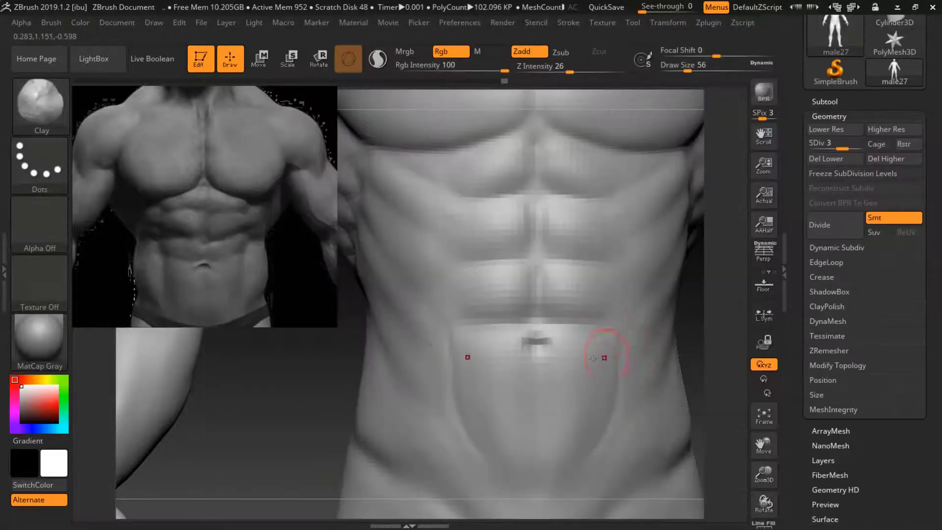
pyautogui.moveTo(699, 292); pyautogui.dragTo(609, 355)
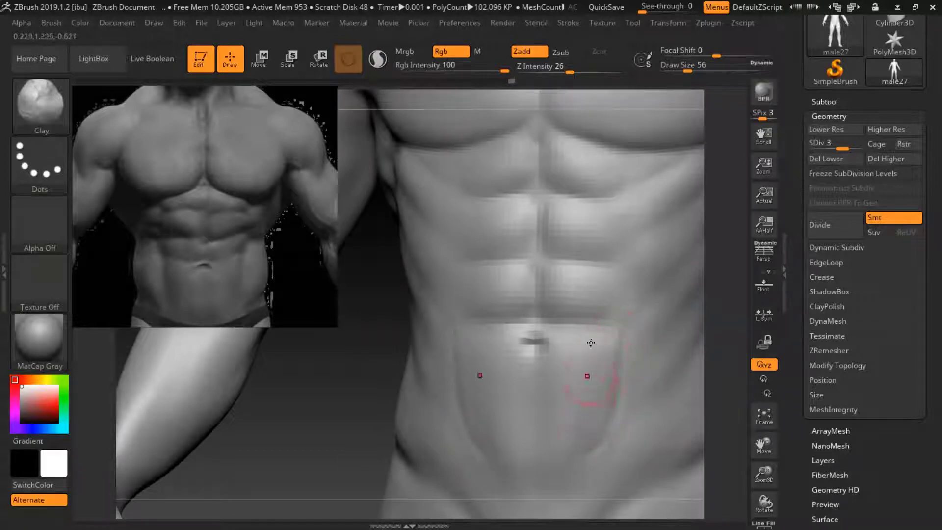
pyautogui.press('shift')
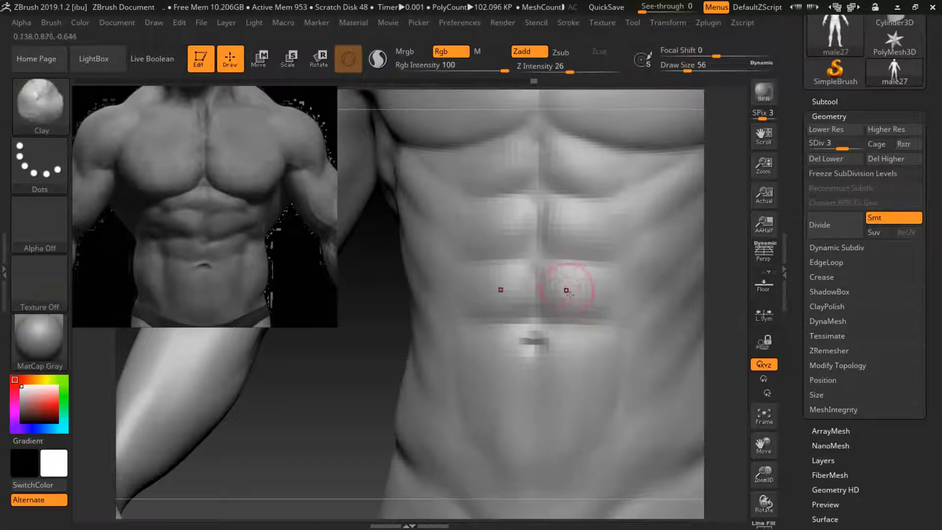
pyautogui.moveTo(400, 347); pyautogui.dragTo(387, 362)
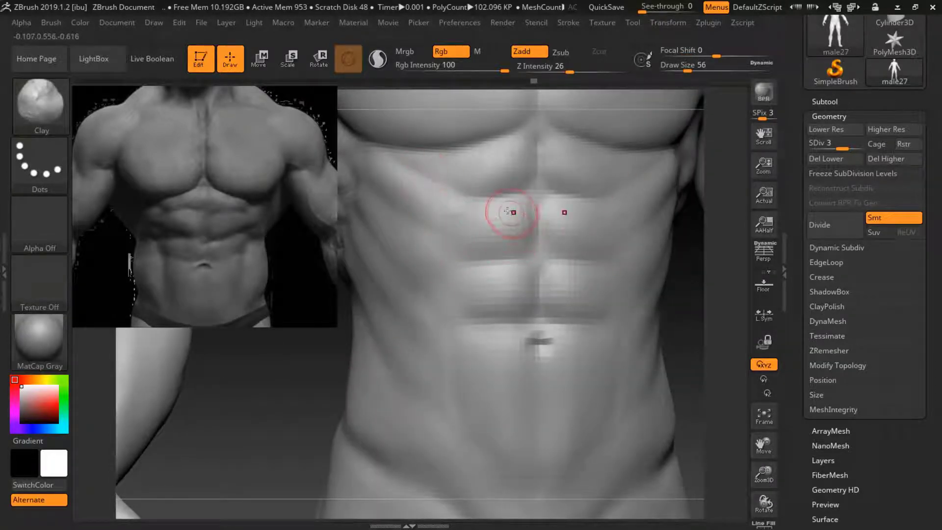
pyautogui.moveTo(496, 226); pyautogui.dragTo(459, 224)
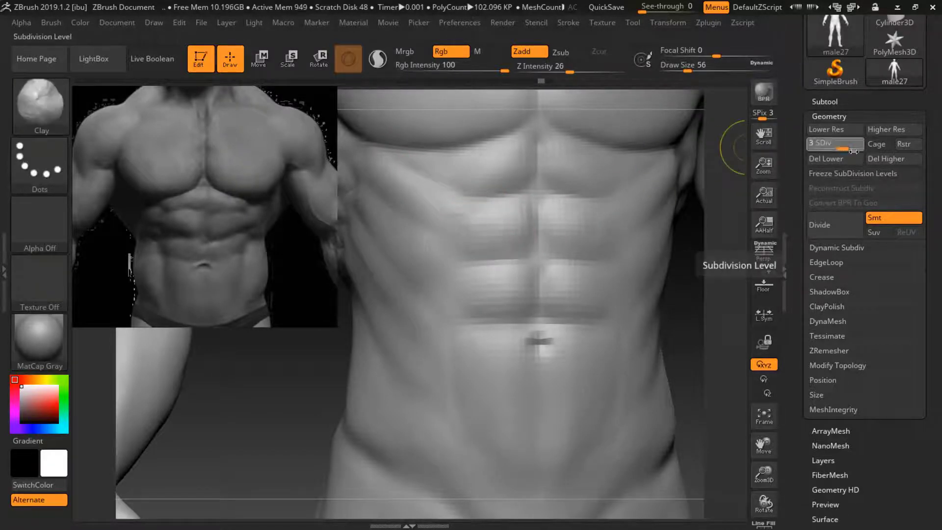
# At SDiv 4 with Z Intensity 21, add and smooth clay on the lower abs
pyautogui.moveTo(842, 148); pyautogui.dragTo(857, 148)
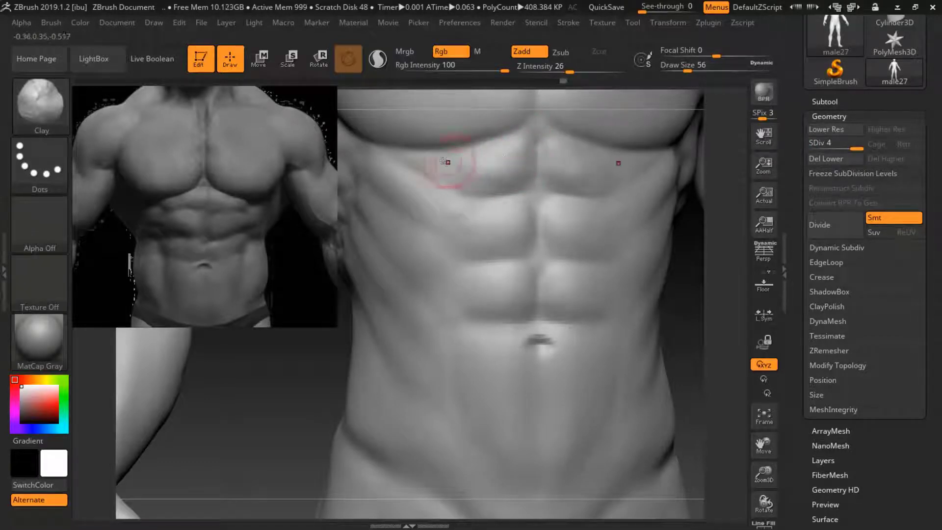
pyautogui.press('shift')
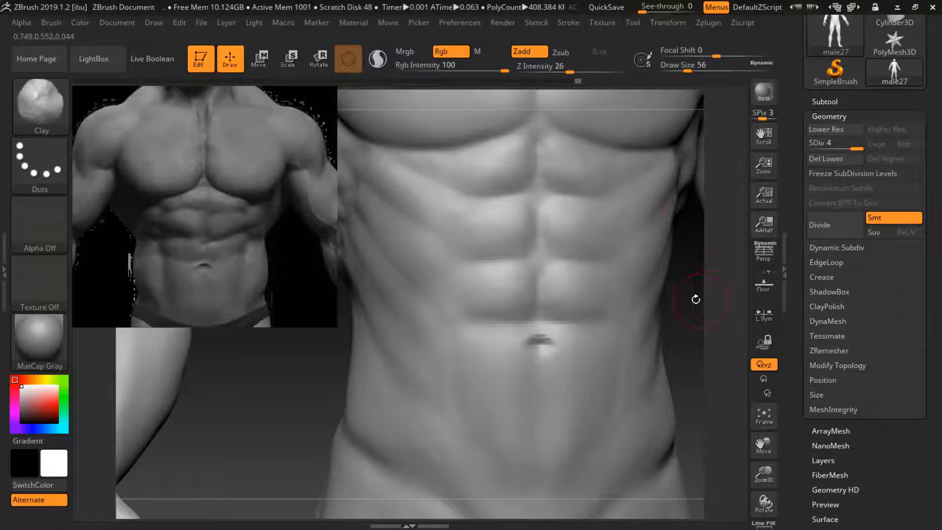
pyautogui.moveTo(696, 299); pyautogui.dragTo(572, 152)
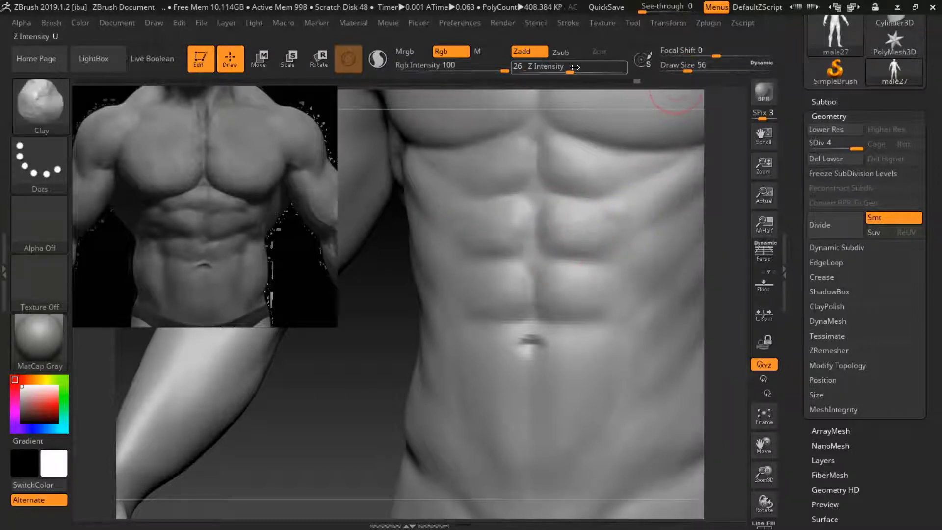
pyautogui.moveTo(575, 67); pyautogui.dragTo(568, 67)
pyautogui.moveTo(369, 343); pyautogui.dragTo(378, 343)
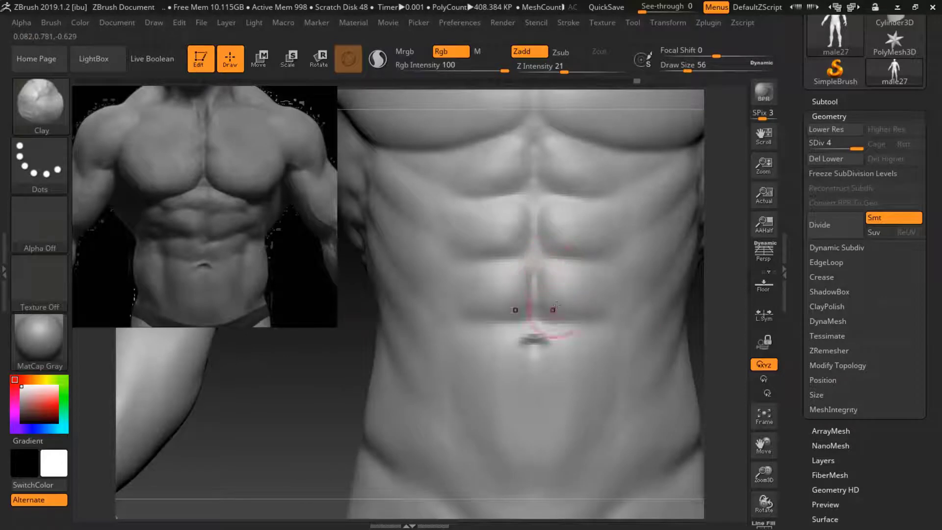
pyautogui.moveTo(535, 324); pyautogui.dragTo(564, 319)
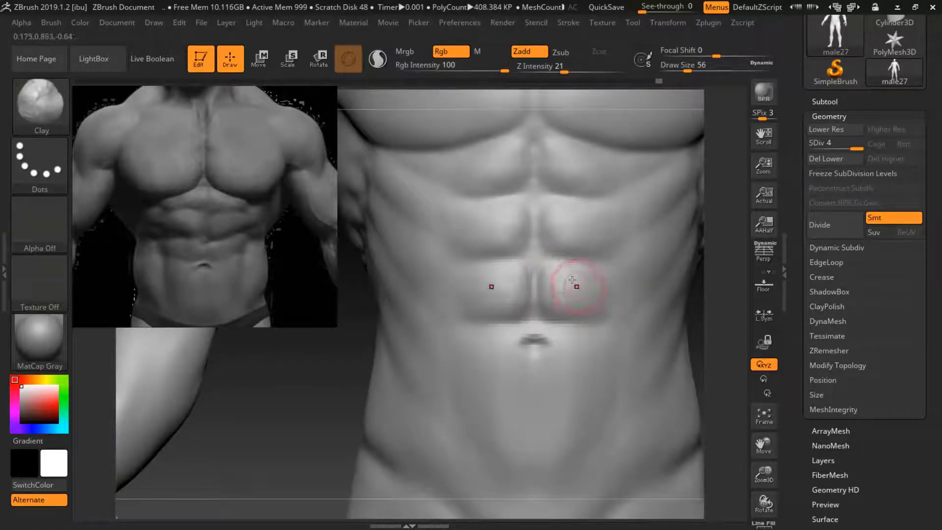
pyautogui.moveTo(570, 282); pyautogui.dragTo(593, 289)
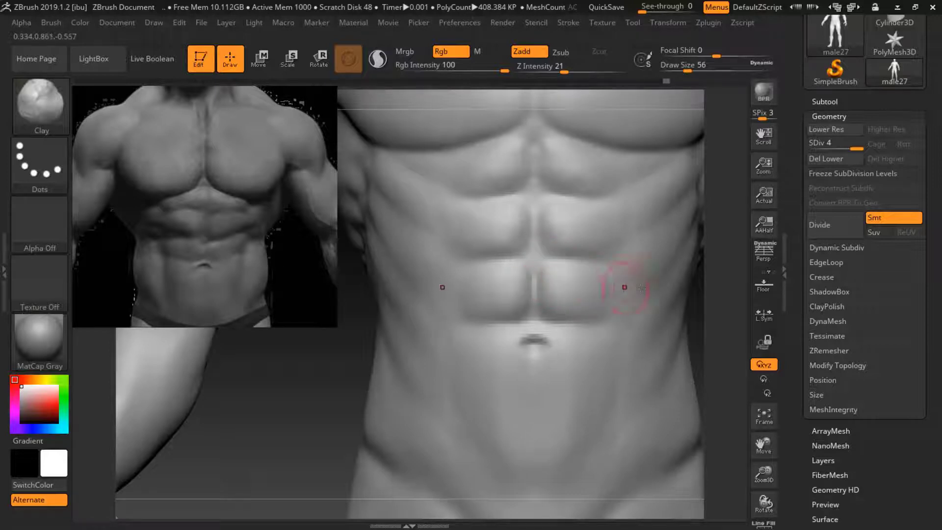
pyautogui.keyDown('shift'); pyautogui.moveTo(572, 217); pyautogui.dragTo(580, 196); pyautogui.keyUp('shift')
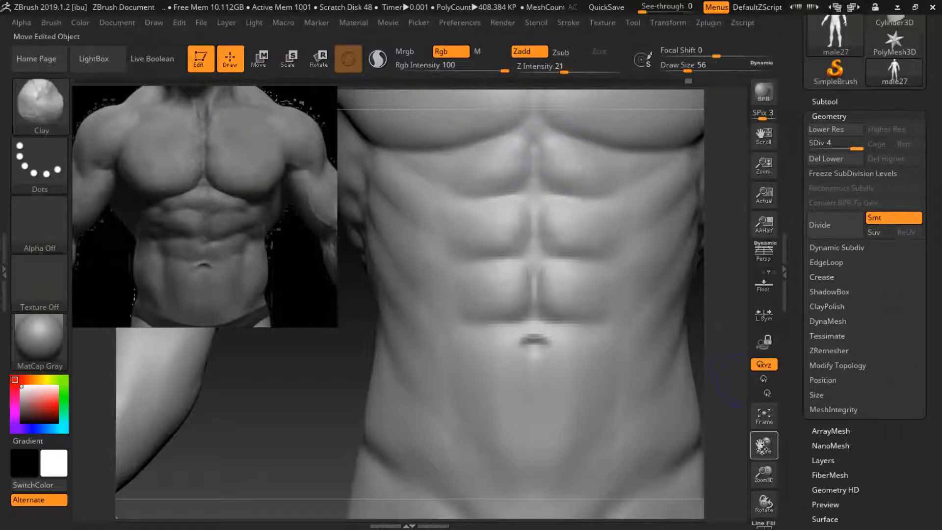
pyautogui.moveTo(763, 444); pyautogui.dragTo(631, 316)
# Carve a groove down the sternum with DamStandard, then soften it
pyautogui.press('b')
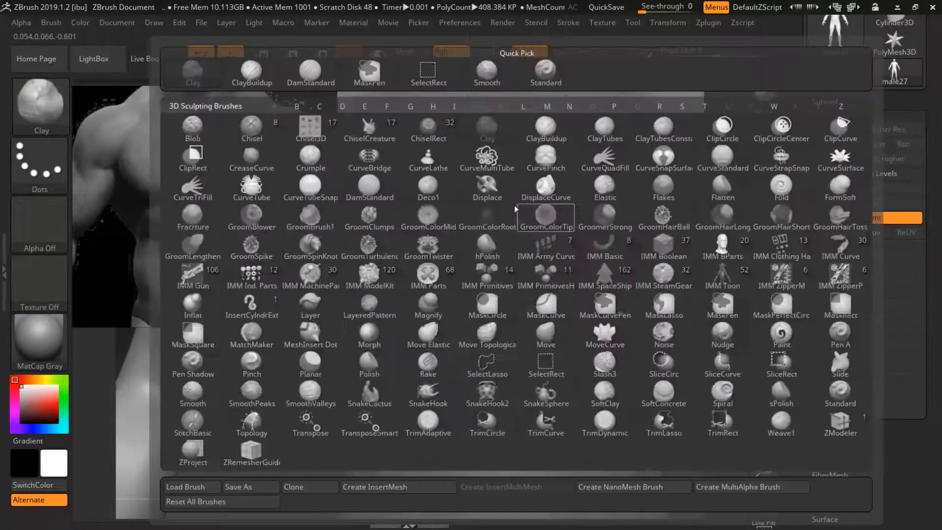
pyautogui.press('d')
pyautogui.press('s')
pyautogui.moveTo(504, 130); pyautogui.dragTo(512, 230)
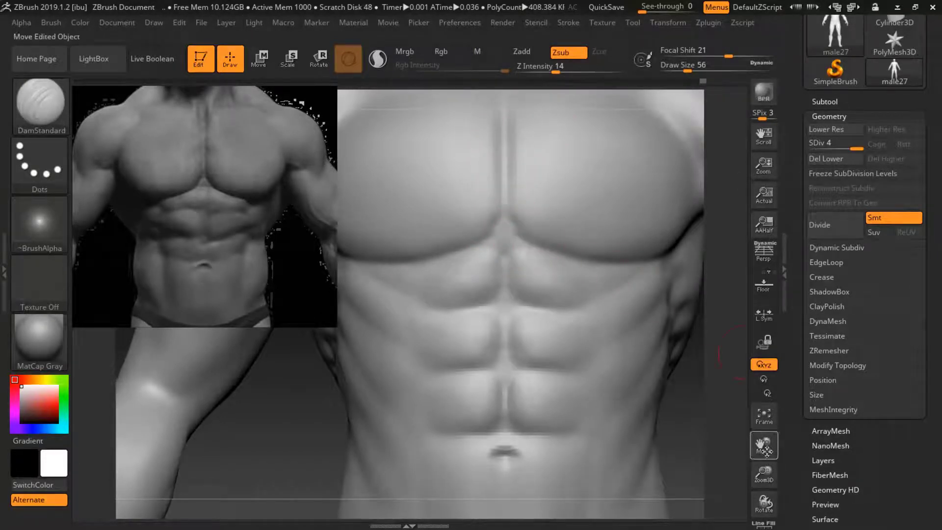
pyautogui.moveTo(763, 443); pyautogui.dragTo(764, 524)
pyautogui.moveTo(687, 68); pyautogui.dragTo(681, 69)
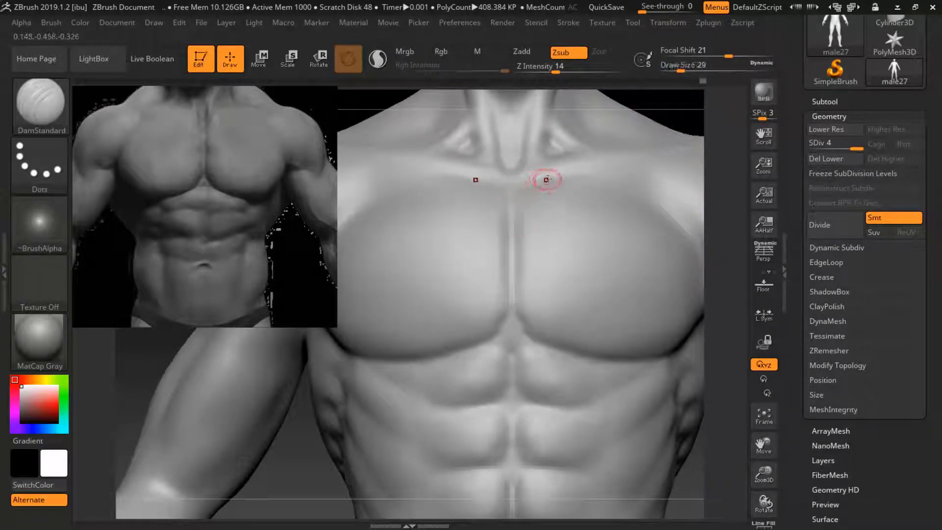
pyautogui.press('shift')
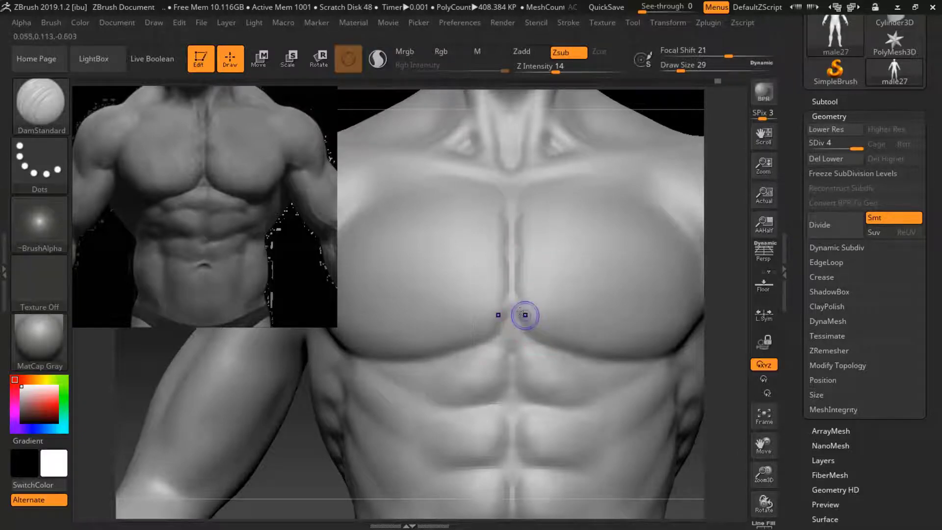
pyautogui.press('shift')
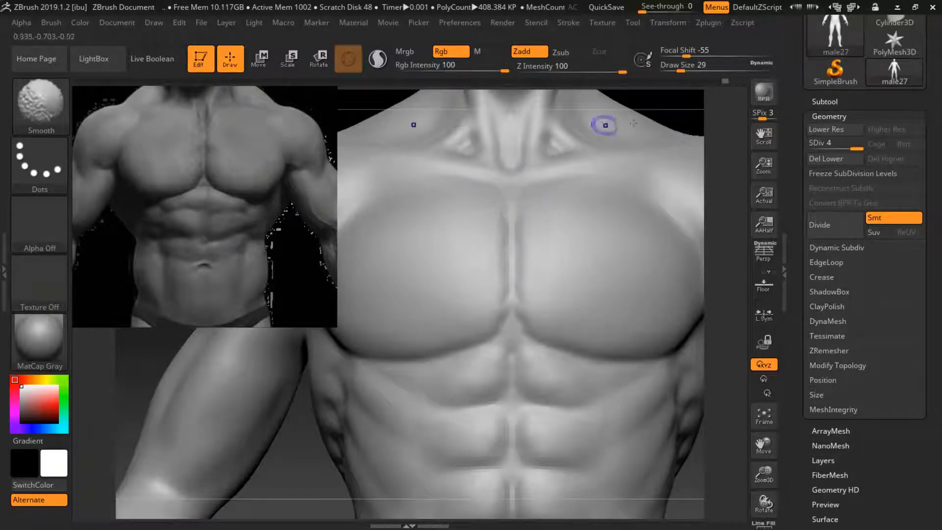
pyautogui.keyDown('alt'); pyautogui.moveTo(529, 211); pyautogui.dragTo(530, 216); pyautogui.keyUp('alt')
pyautogui.press('shift')
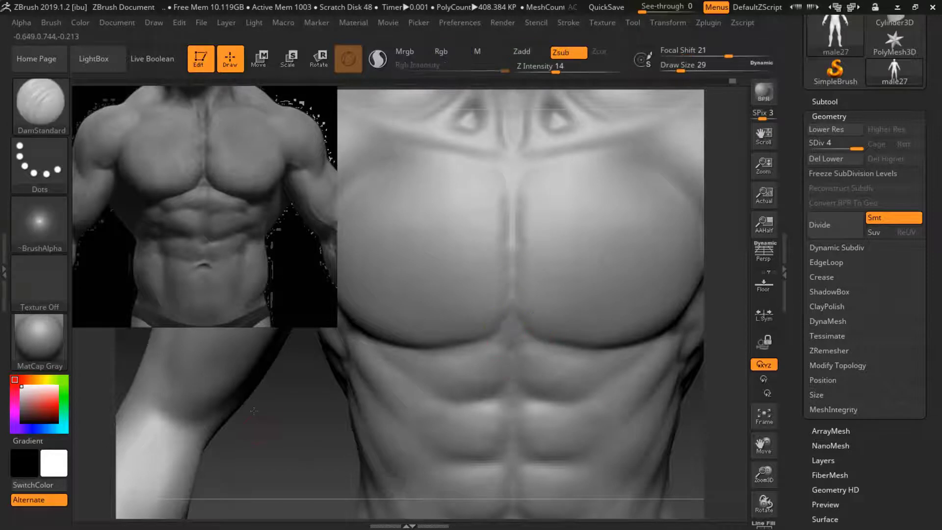
pyautogui.keyDown('alt'); pyautogui.moveTo(327, 434); pyautogui.dragTo(273, 367); pyautogui.keyUp('alt')
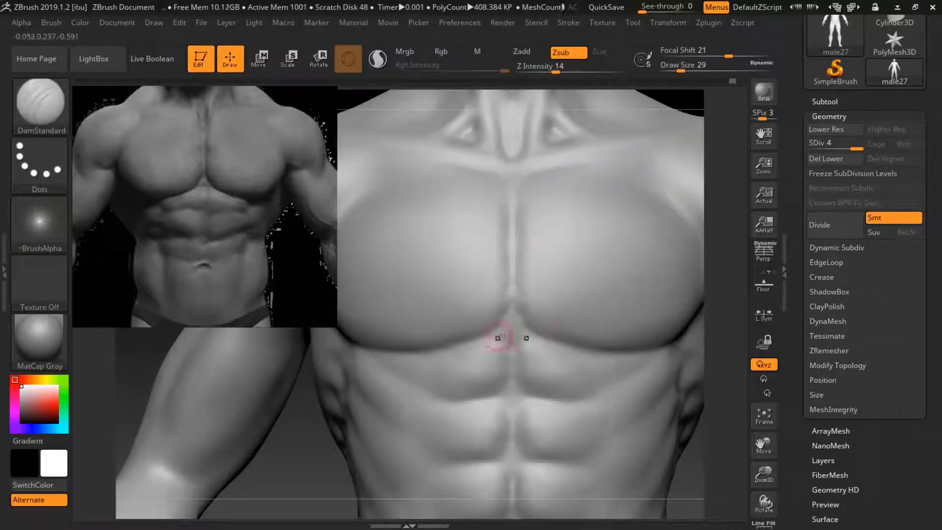
# Recarve the sternum line and lower pectoral edges, checking from side and front
pyautogui.moveTo(499, 338); pyautogui.dragTo(537, 356)
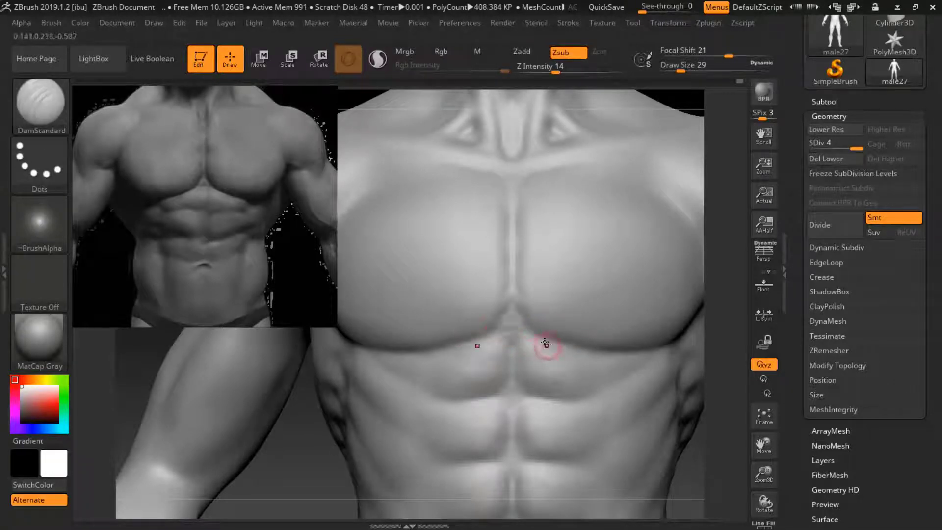
pyautogui.moveTo(505, 328)
pyautogui.mouseDown()
pyautogui.moveTo(510, 309)
pyautogui.moveTo(496, 323)
pyautogui.mouseUp()
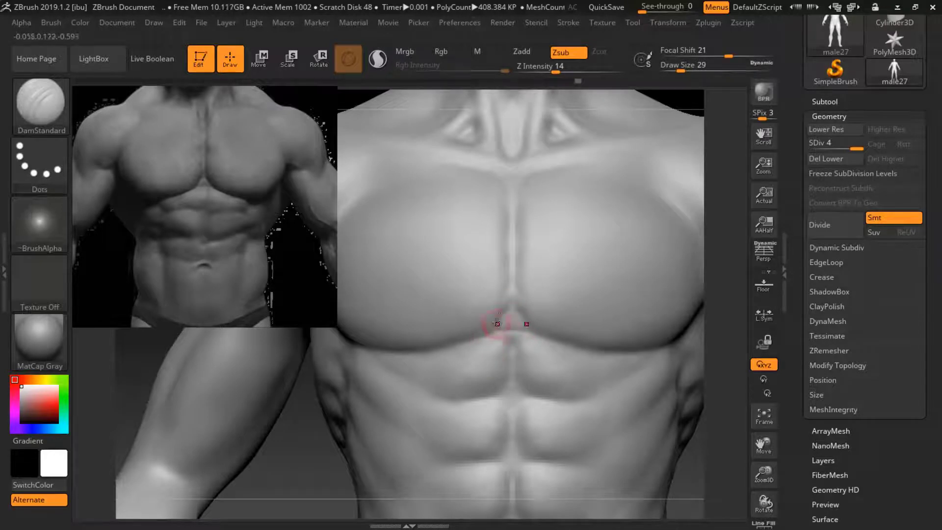
pyautogui.keyDown('ctrl'); pyautogui.moveTo(305, 428); pyautogui.dragTo(431, 326, button='right'); pyautogui.keyUp('ctrl')
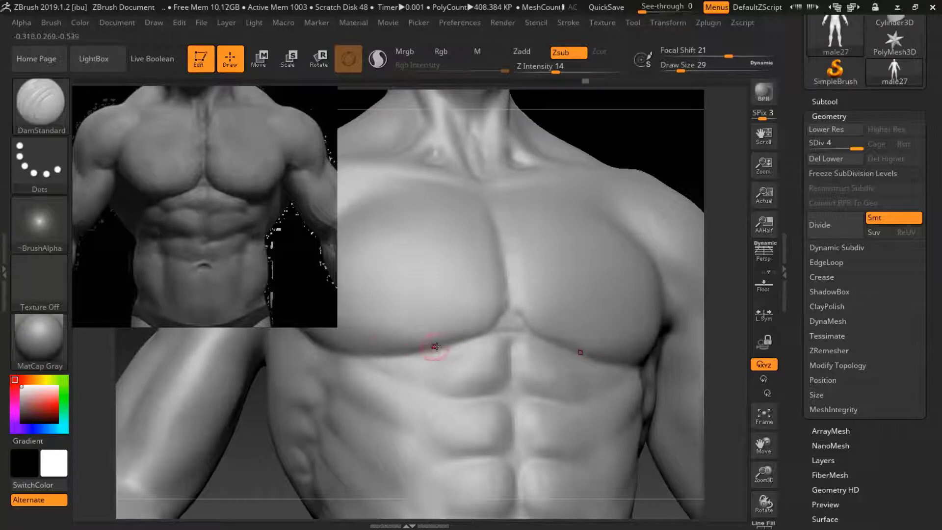
pyautogui.moveTo(388, 349); pyautogui.dragTo(342, 351)
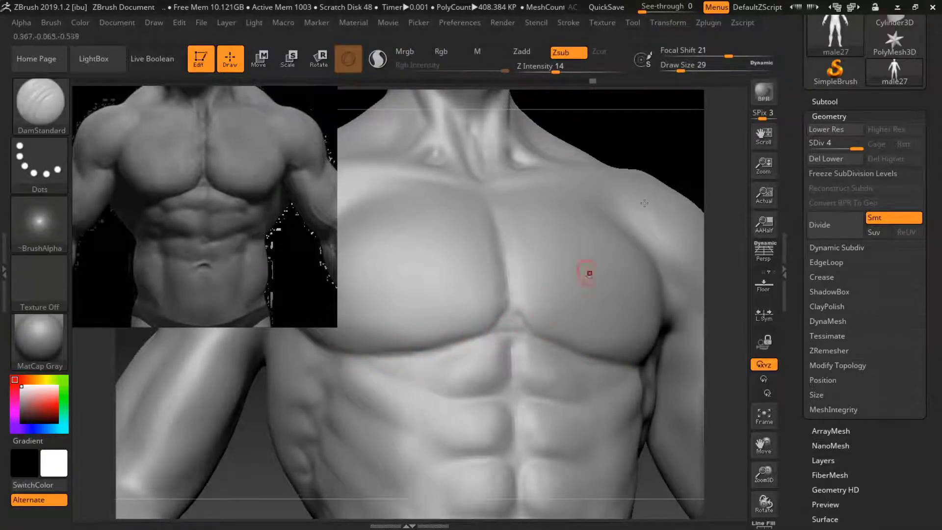
pyautogui.moveTo(644, 203); pyautogui.dragTo(634, 169, button='right')
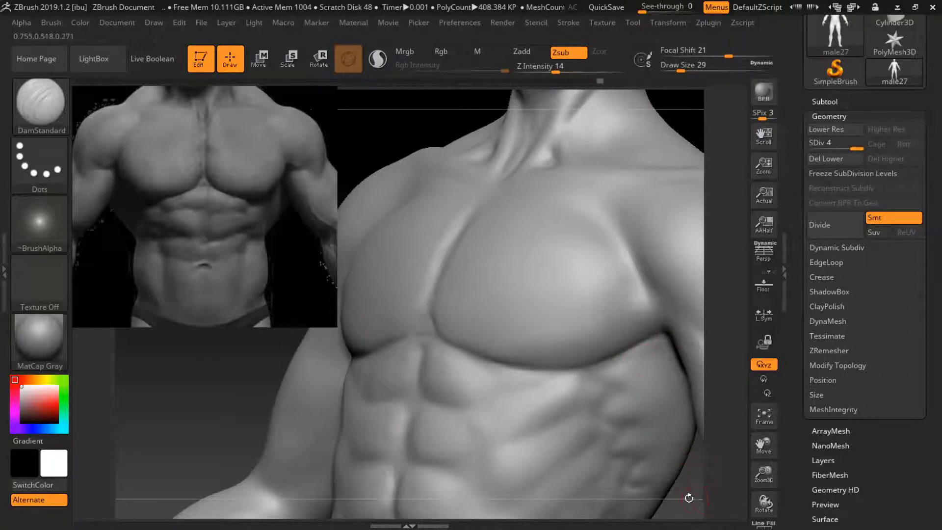
pyautogui.moveTo(689, 498); pyautogui.dragTo(690, 256, button='right')
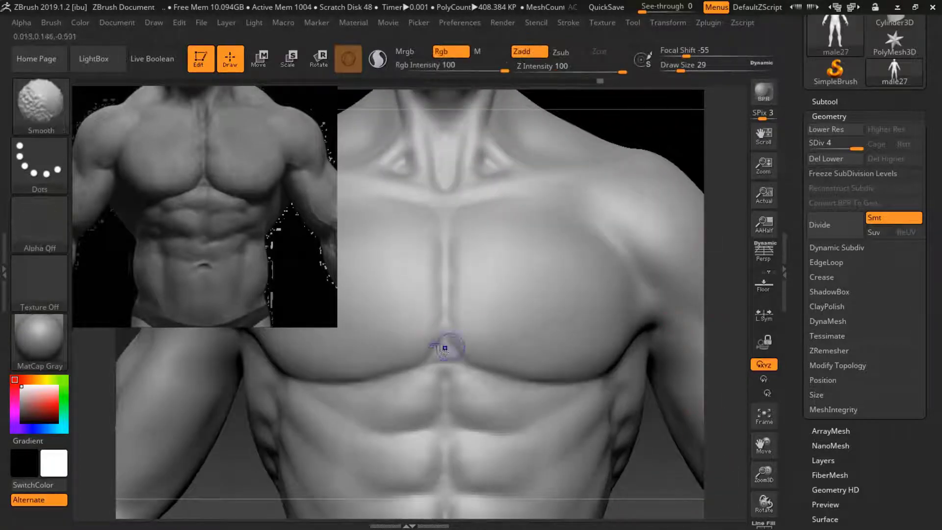
pyautogui.moveTo(764, 472)
pyautogui.mouseDown()
pyautogui.moveTo(772, 321)
pyautogui.moveTo(777, 329)
pyautogui.mouseUp()
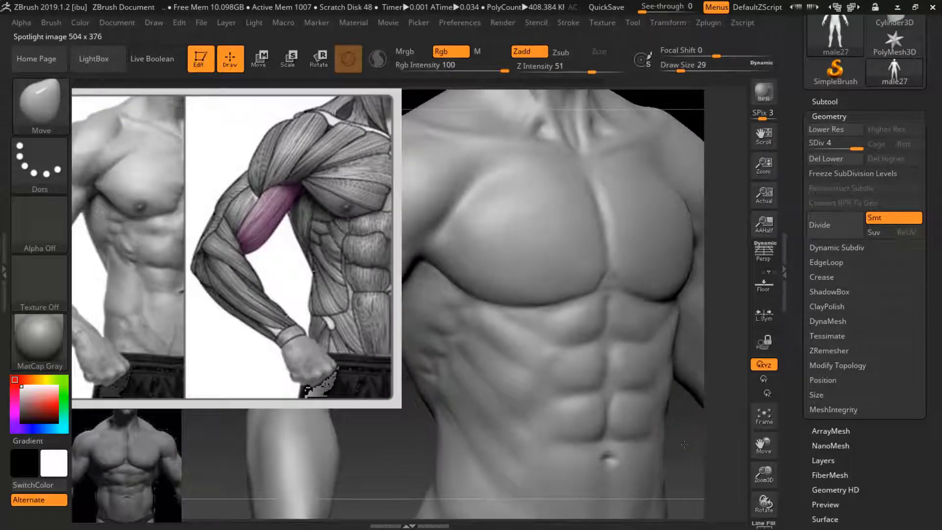
# Inspect the chest and abs from front and three-quarter angles
pyautogui.moveTo(764, 473); pyautogui.dragTo(771, 456)
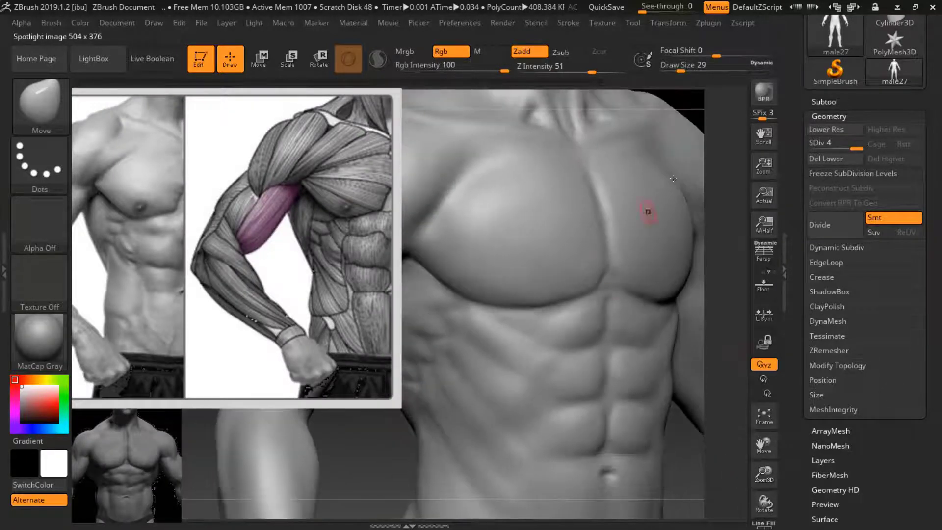
pyautogui.press('shift')
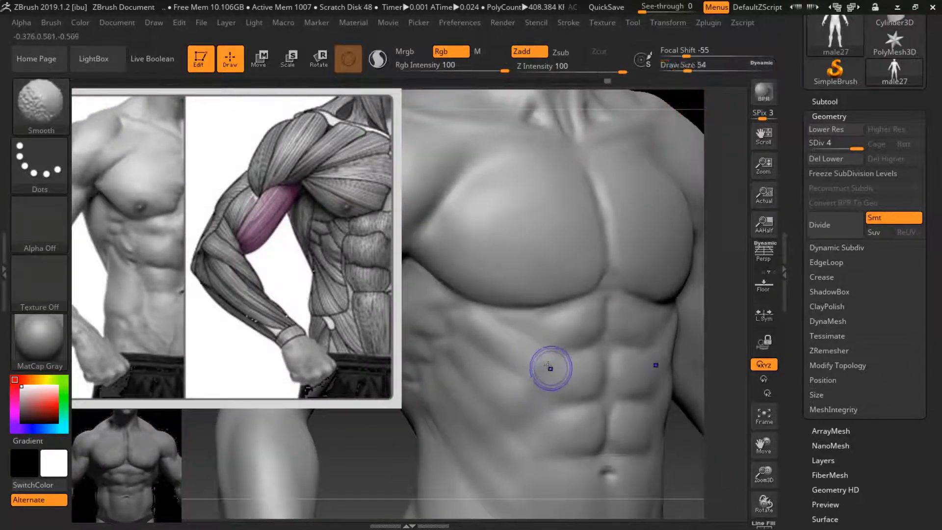
pyautogui.moveTo(725, 442)
pyautogui.mouseDown()
pyautogui.moveTo(751, 478)
pyautogui.moveTo(715, 452)
pyautogui.mouseUp()
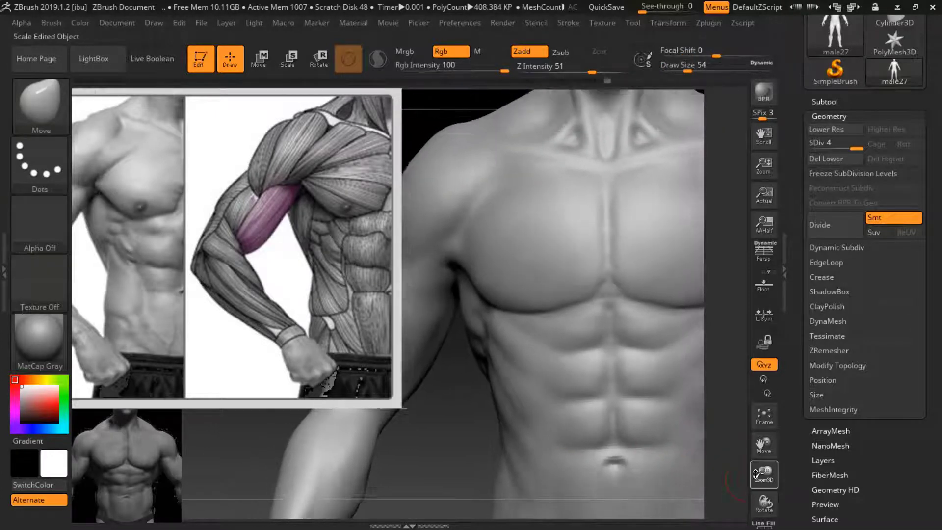
pyautogui.moveTo(663, 406); pyautogui.dragTo(646, 410, button='right')
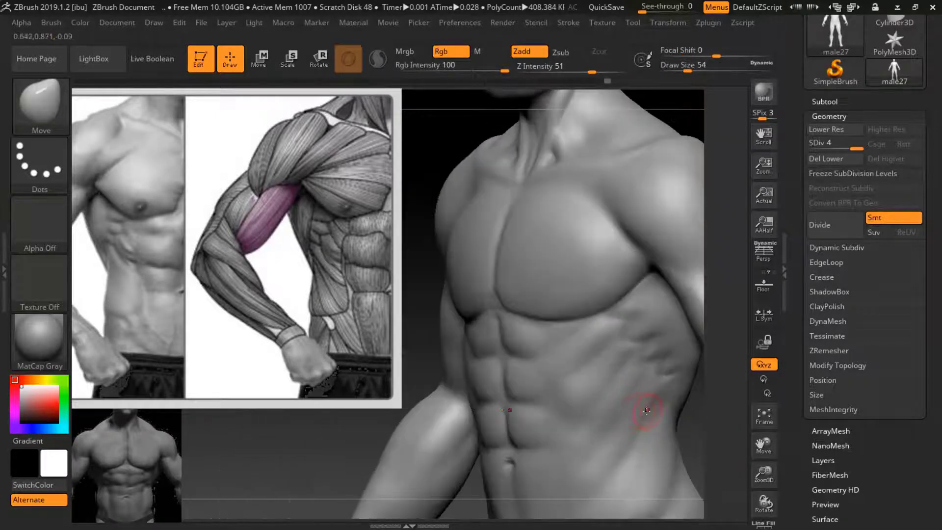
pyautogui.moveTo(474, 503); pyautogui.dragTo(638, 451)
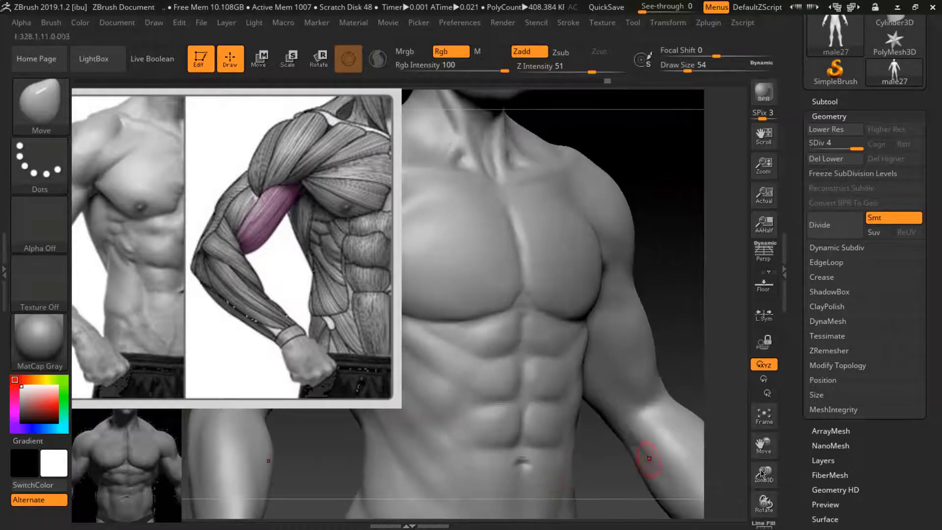
pyautogui.moveTo(764, 474)
pyautogui.mouseDown()
pyautogui.moveTo(796, 466)
pyautogui.moveTo(799, 441)
pyautogui.mouseUp()
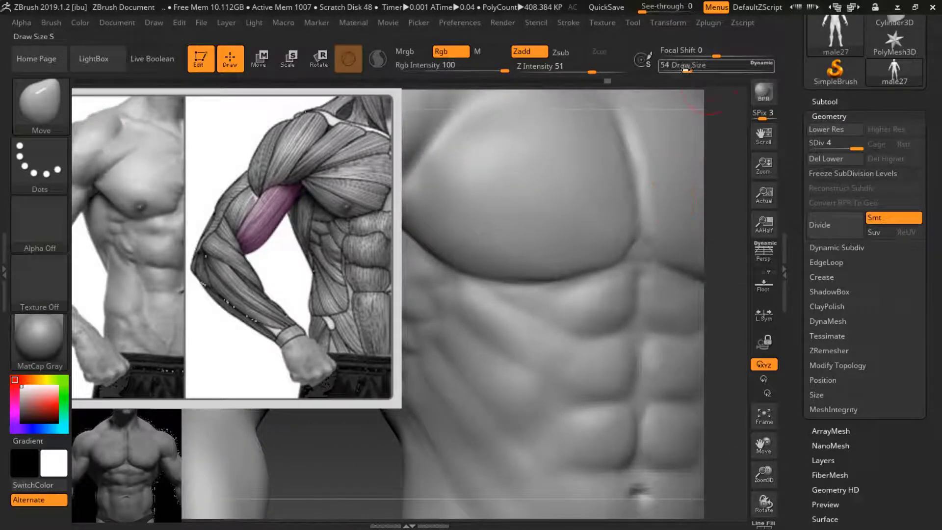
# Reduce the draw size slightly and select the Clay brush
pyautogui.moveTo(690, 71); pyautogui.dragTo(702, 50)
pyautogui.press('b')
pyautogui.press('c')
pyautogui.press('l')
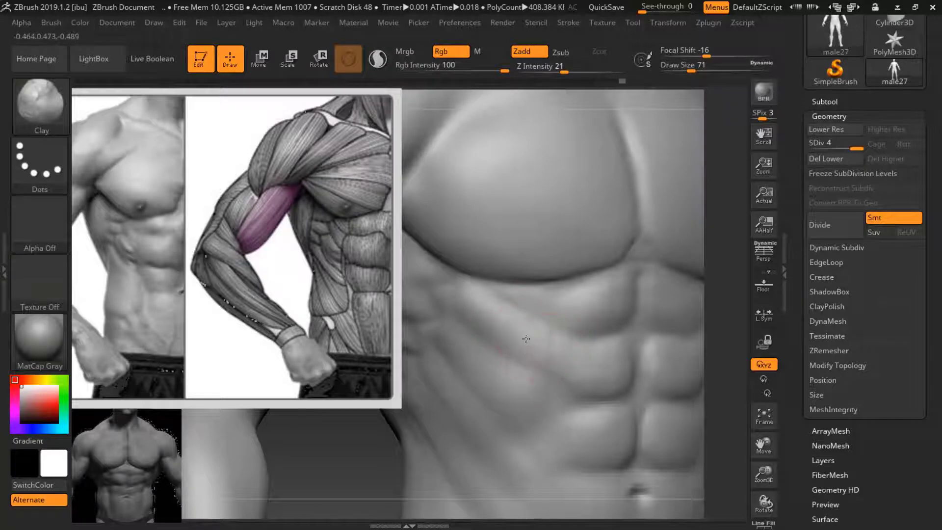
# Build up and smooth the abdominal blocks evenly, checking from a straight front view
pyautogui.keyDown('shift'); pyautogui.moveTo(630, 385); pyautogui.dragTo(609, 383); pyautogui.keyUp('shift')
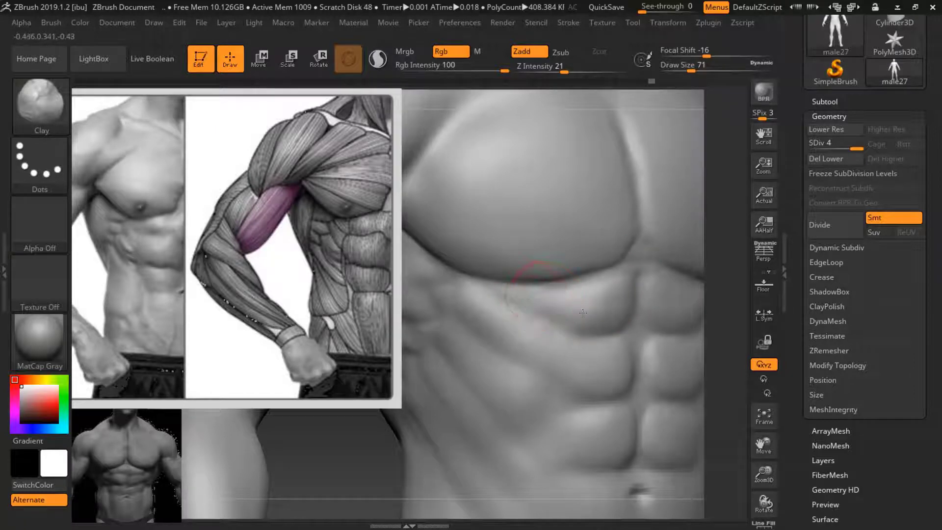
pyautogui.keyDown('shift'); pyautogui.moveTo(583, 312); pyautogui.dragTo(608, 319); pyautogui.keyUp('shift')
pyautogui.moveTo(766, 476); pyautogui.dragTo(579, 350)
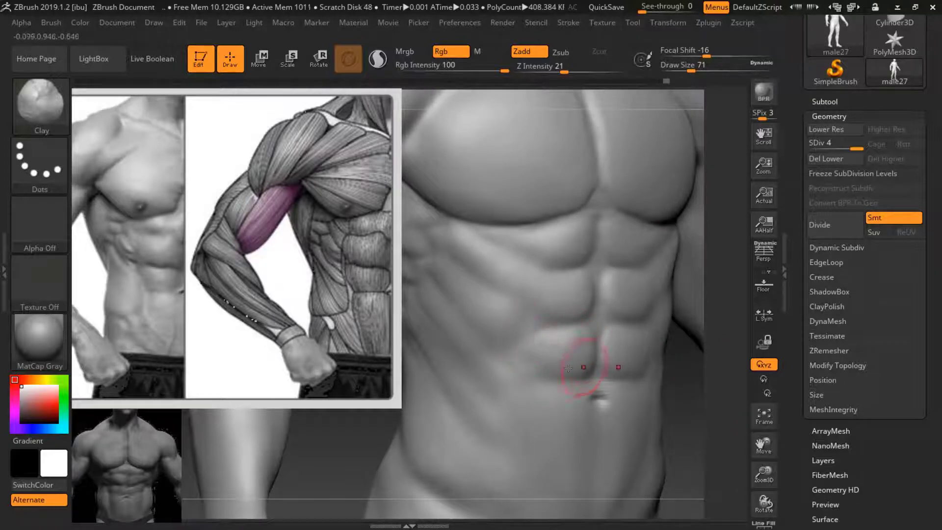
pyautogui.keyDown('shift'); pyautogui.moveTo(568, 367); pyautogui.dragTo(509, 311); pyautogui.keyUp('shift')
pyautogui.keyDown('shift'); pyautogui.moveTo(533, 333); pyautogui.dragTo(529, 327); pyautogui.keyUp('shift')
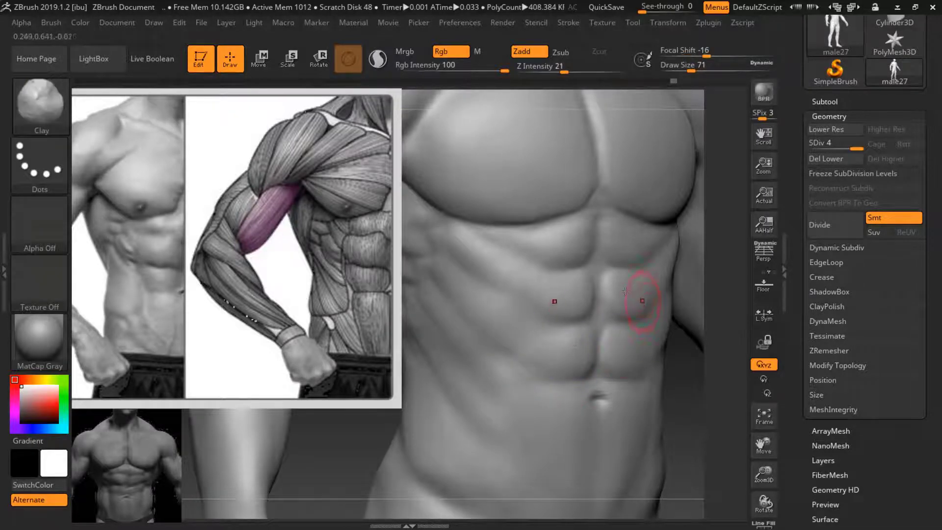
pyautogui.moveTo(704, 355)
pyautogui.mouseDown()
pyautogui.moveTo(691, 404)
pyautogui.moveTo(665, 377)
pyautogui.mouseUp()
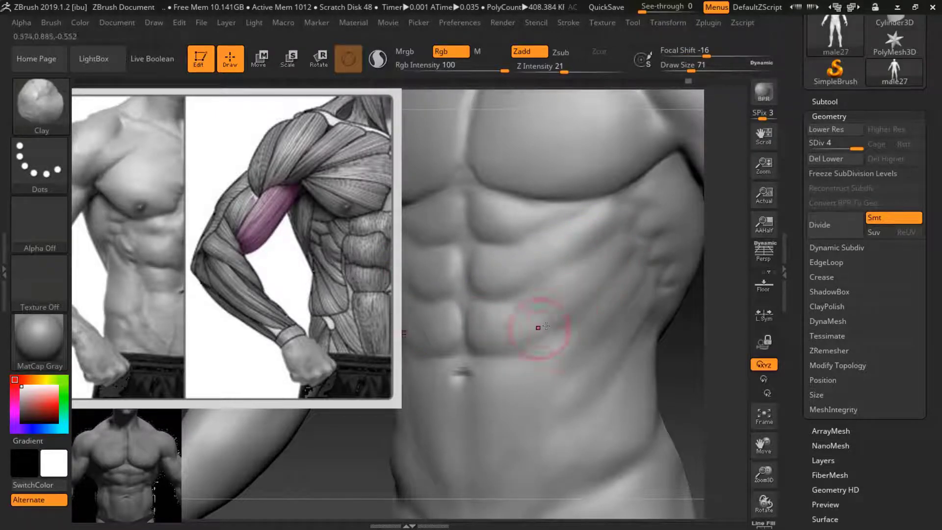
pyautogui.press('shift')
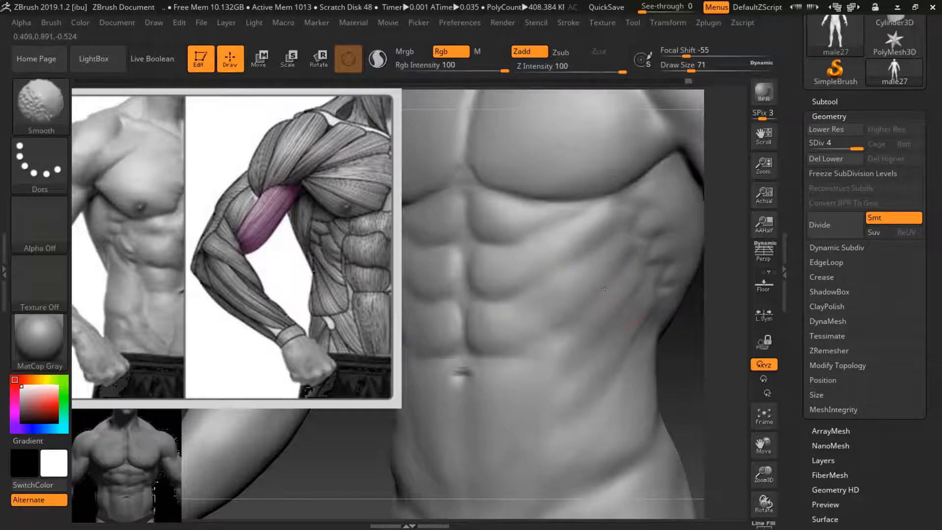
pyautogui.moveTo(696, 400)
pyautogui.keyDown('shift'); pyautogui.mouseDown()
pyautogui.moveTo(668, 361)
pyautogui.moveTo(530, 291)
pyautogui.mouseUp(); pyautogui.keyUp('shift')
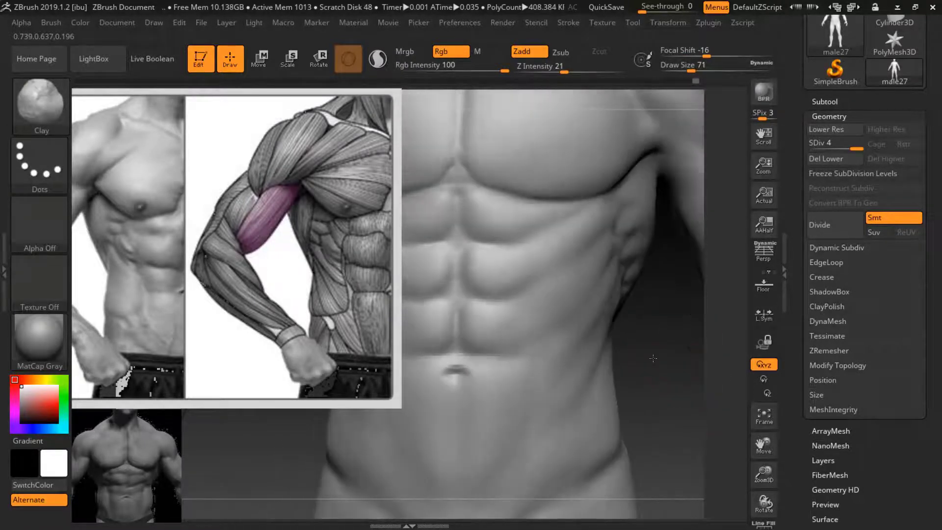
pyautogui.press('shift')
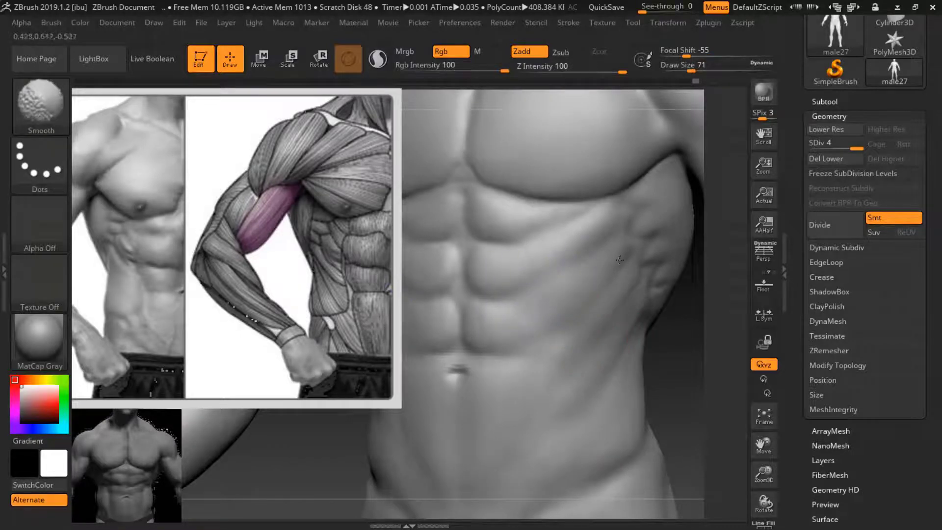
pyautogui.moveTo(727, 400)
pyautogui.mouseDown()
pyautogui.moveTo(687, 346)
pyautogui.moveTo(702, 326)
pyautogui.mouseUp()
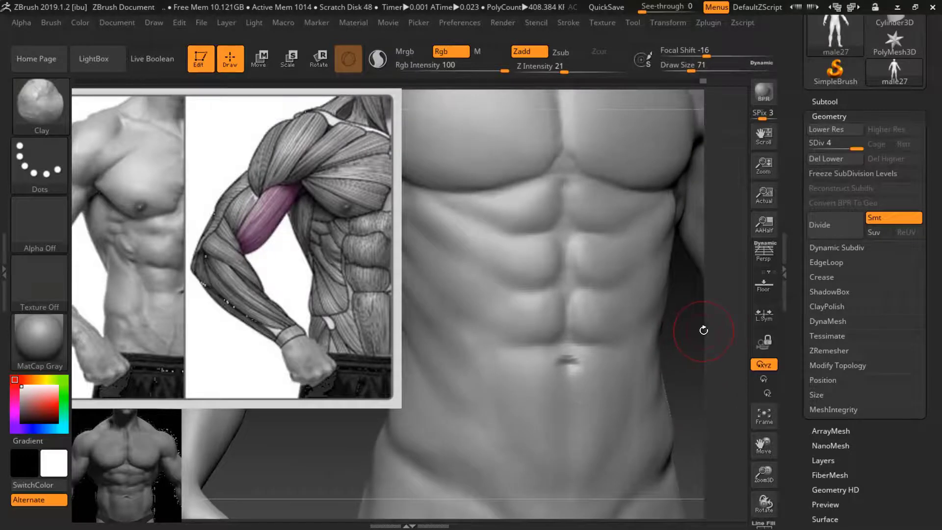
# Switch to DamStandard with Draw Size 33
pyautogui.press('b')
pyautogui.press('d')
pyautogui.press('s')
pyautogui.moveTo(689, 69)
pyautogui.mouseDown()
pyautogui.moveTo(678, 69)
pyautogui.moveTo(688, 70)
pyautogui.mouseUp()
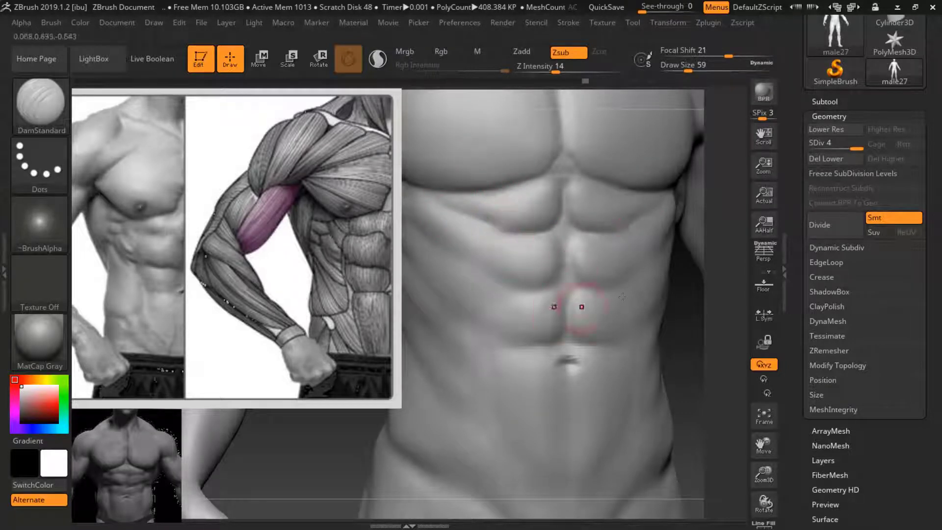
# Add Clay volume to the upper ab segments at intensity 21, size 56, then smooth
pyautogui.moveTo(685, 306); pyautogui.dragTo(672, 306)
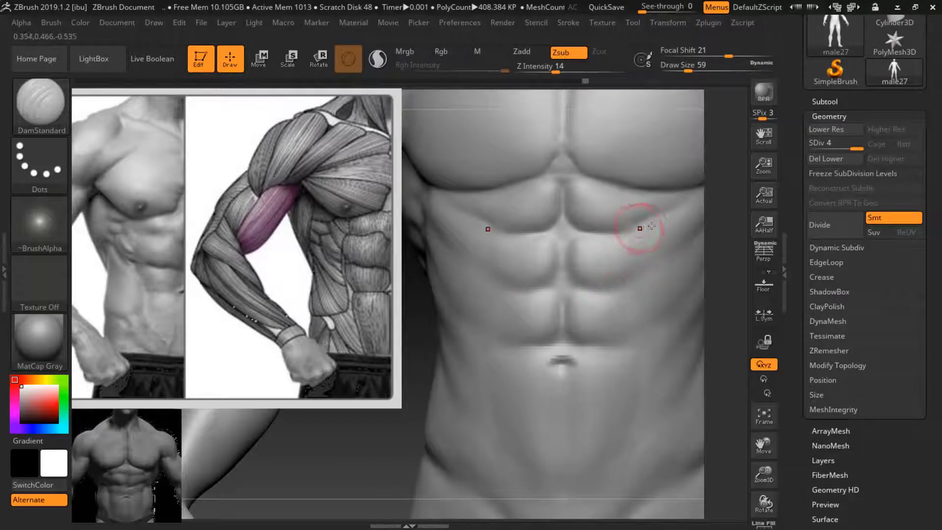
pyautogui.moveTo(595, 236); pyautogui.dragTo(576, 233)
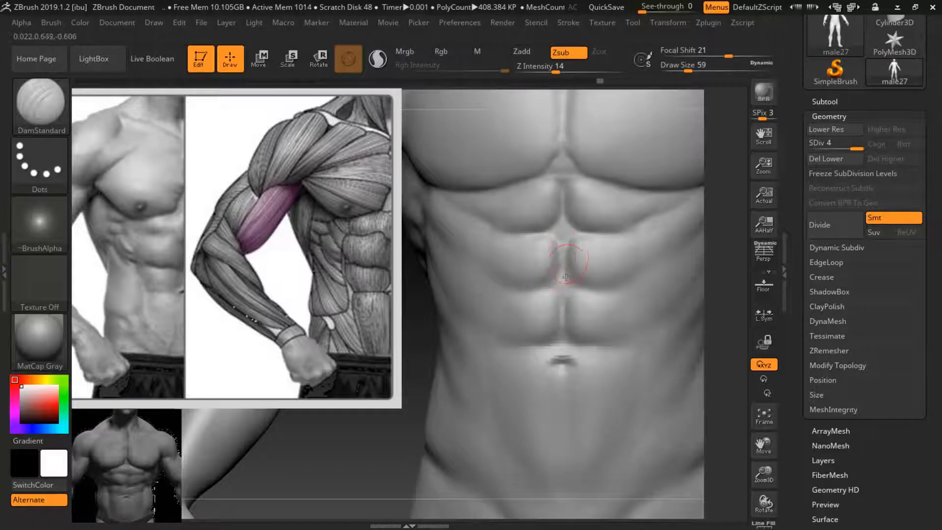
pyautogui.press('shift')
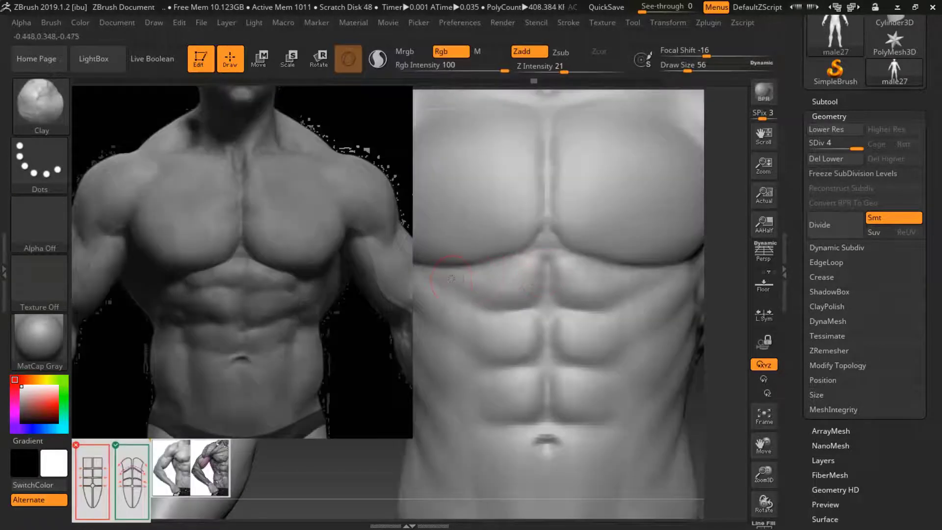
pyautogui.click(451, 279)
pyautogui.press('Return')
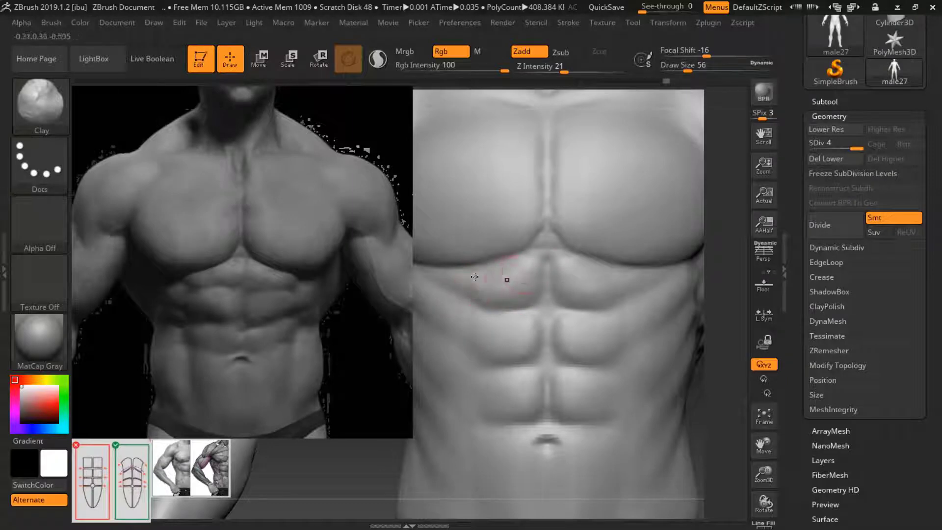
pyautogui.moveTo(554, 279)
pyautogui.mouseDown()
pyautogui.moveTo(540, 284)
pyautogui.moveTo(610, 296)
pyautogui.mouseUp()
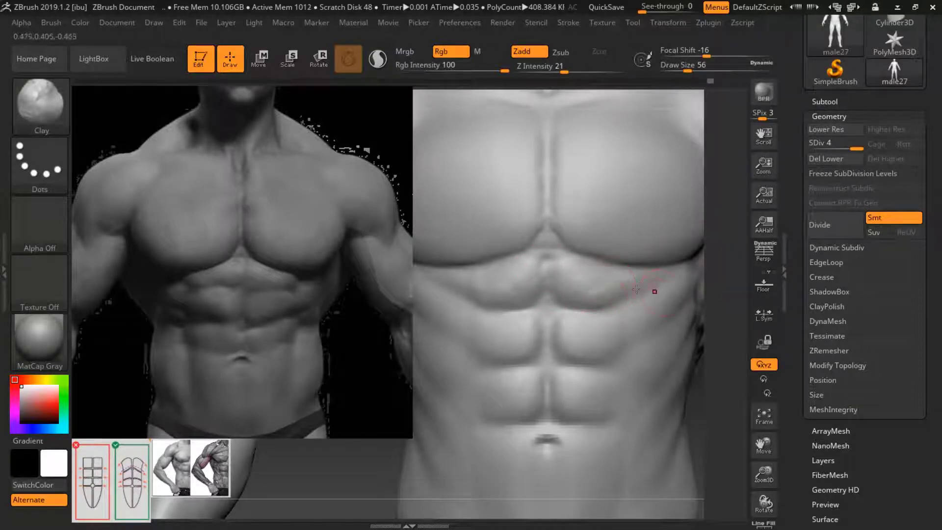
pyautogui.press('shift')
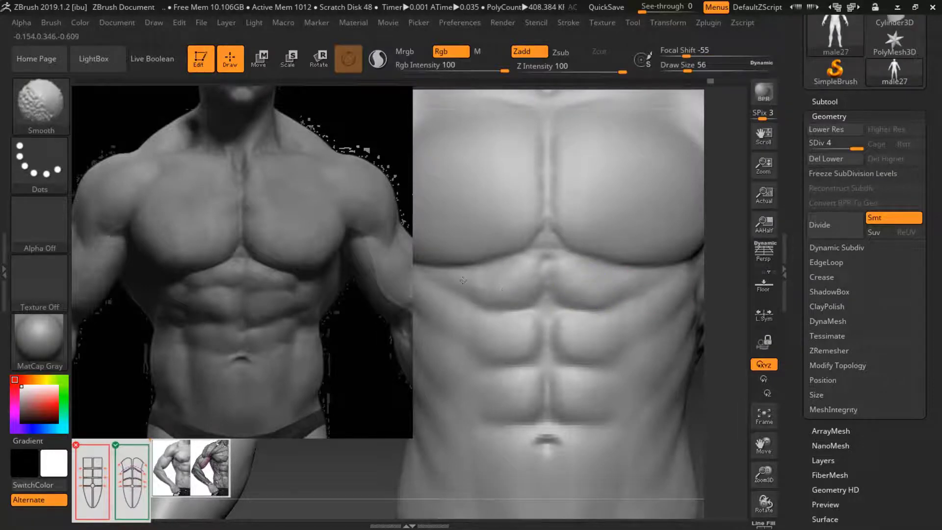
# Carve DamStandard grooves under the chest, between the upper ab segments and along the abs' side
pyautogui.press('b')
pyautogui.press('d')
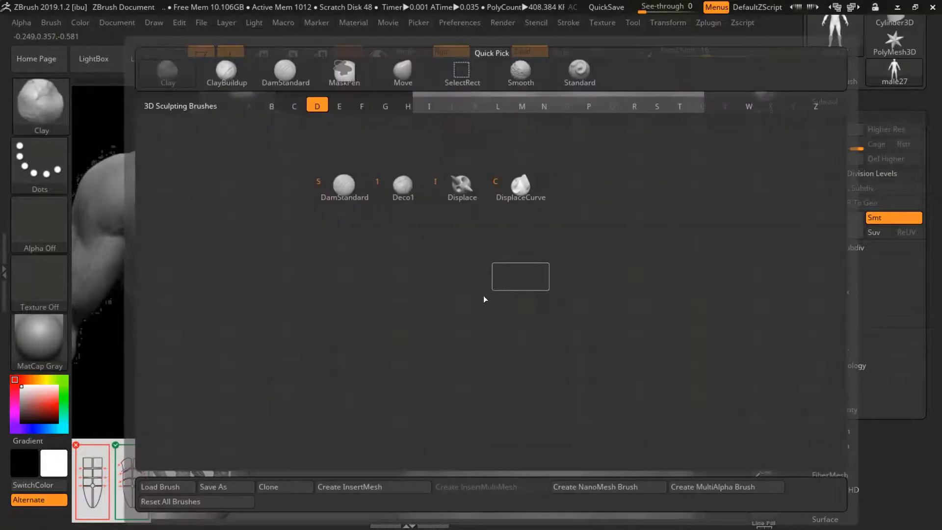
pyautogui.press('s')
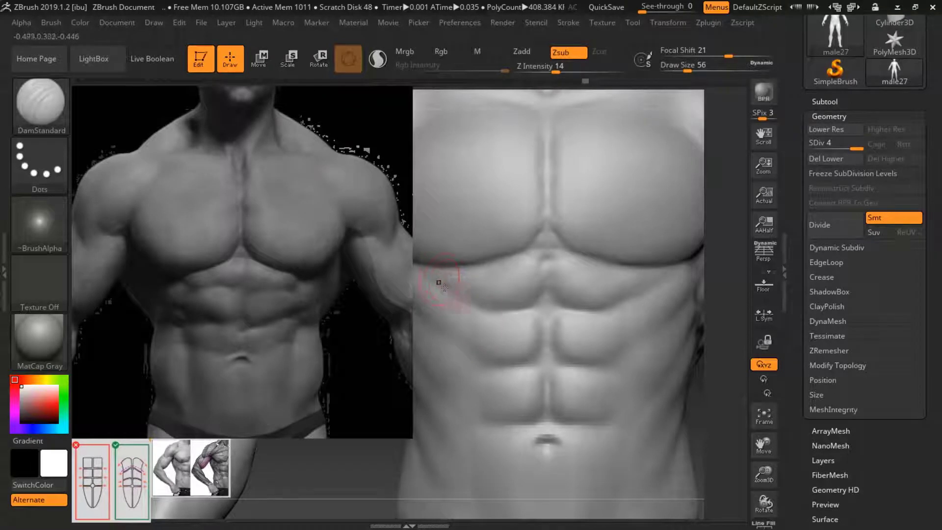
pyautogui.moveTo(444, 290); pyautogui.dragTo(464, 293)
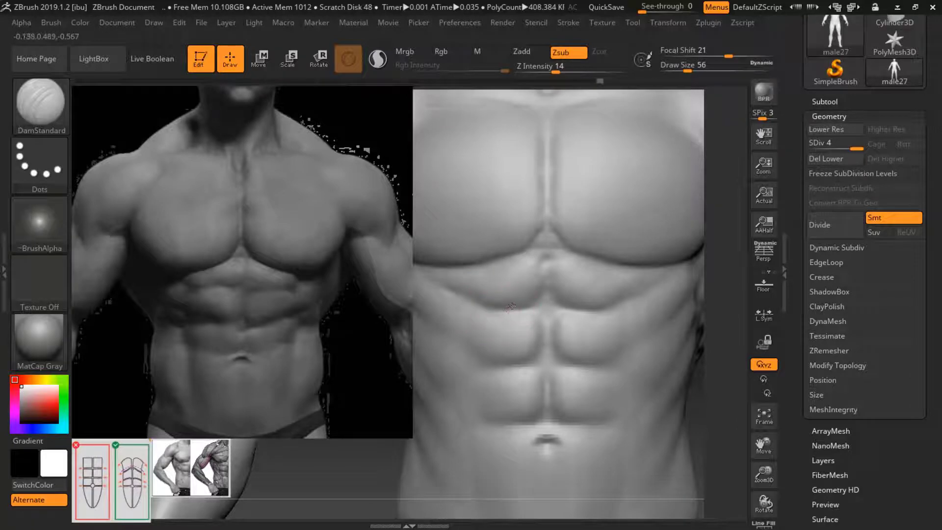
pyautogui.moveTo(517, 311); pyautogui.dragTo(607, 245)
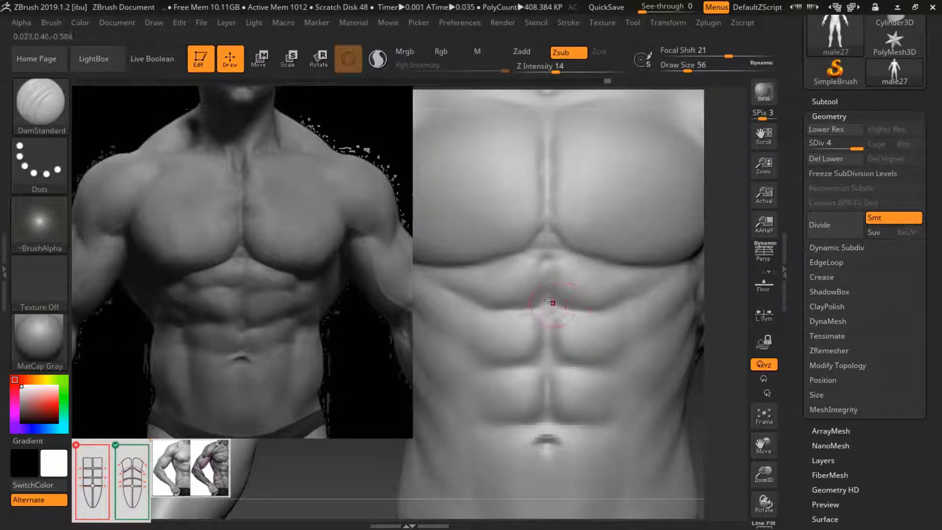
pyautogui.moveTo(576, 309); pyautogui.dragTo(569, 307)
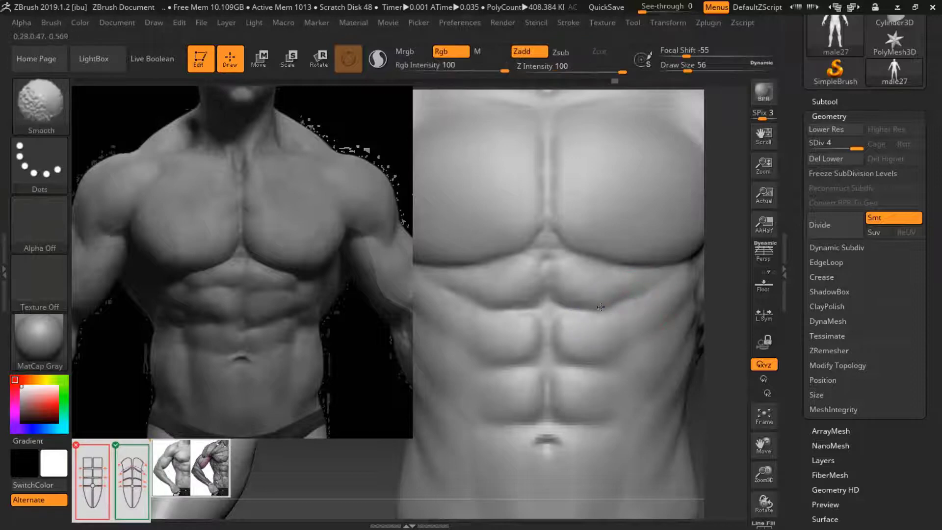
pyautogui.keyDown('alt'); pyautogui.moveTo(630, 313); pyautogui.dragTo(566, 282); pyautogui.keyUp('alt')
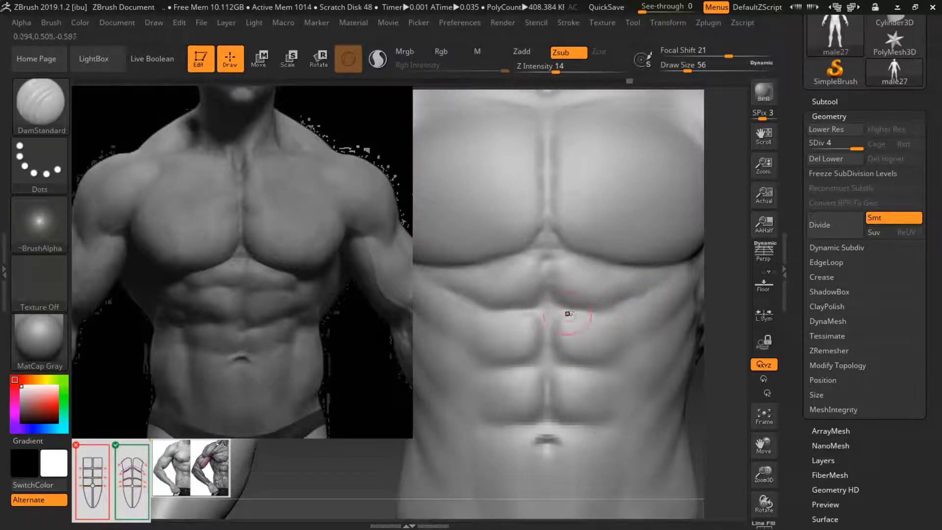
pyautogui.moveTo(549, 325); pyautogui.dragTo(550, 333)
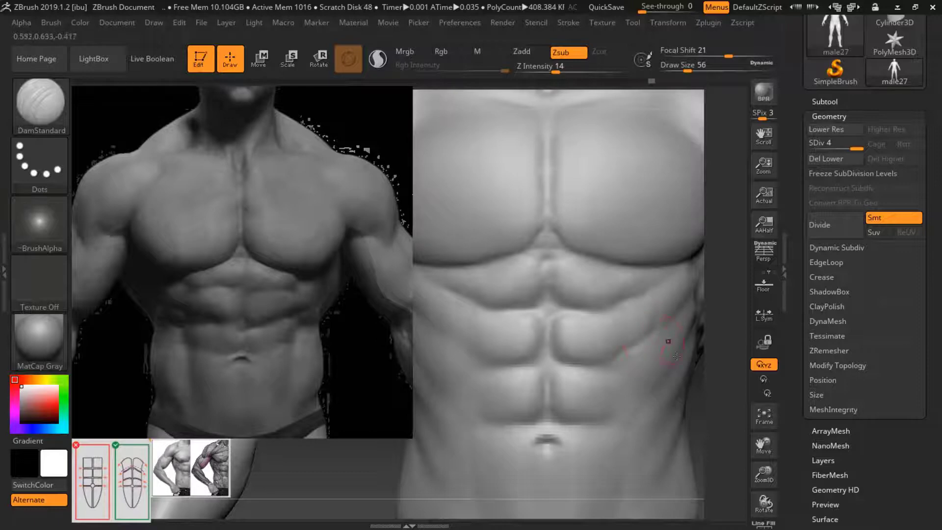
# Use the Clay brush to work the abdomen surface and the middle ab segment
pyautogui.press('b')
pyautogui.press('c')
pyautogui.press('l')
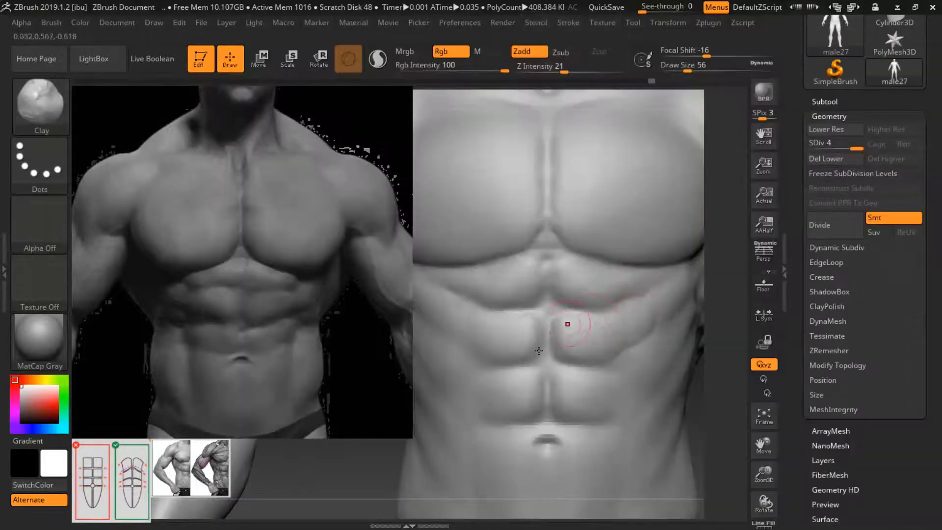
pyautogui.keyDown('shift'); pyautogui.moveTo(578, 327); pyautogui.dragTo(570, 324); pyautogui.keyUp('shift')
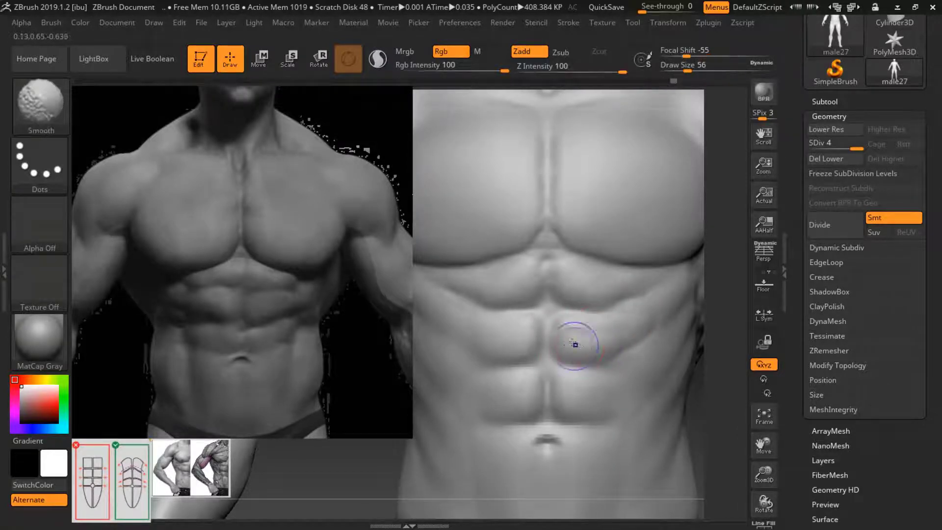
pyautogui.keyDown('shift'); pyautogui.moveTo(572, 341); pyautogui.dragTo(594, 343); pyautogui.keyUp('shift')
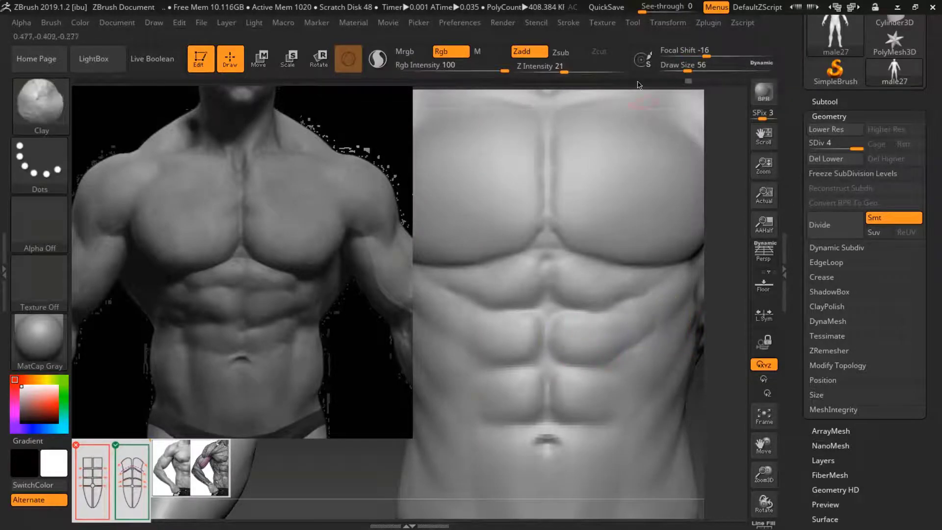
# Build up volume on the upper-left ab segment with the Clay brush
pyautogui.press('b')
pyautogui.press('d')
pyautogui.press('s')
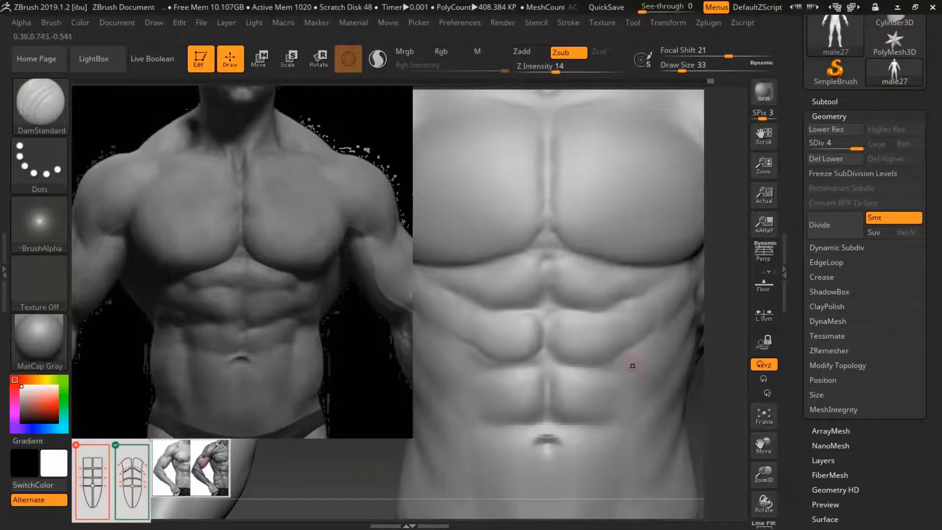
pyautogui.press('b')
pyautogui.press('c')
pyautogui.press('l')
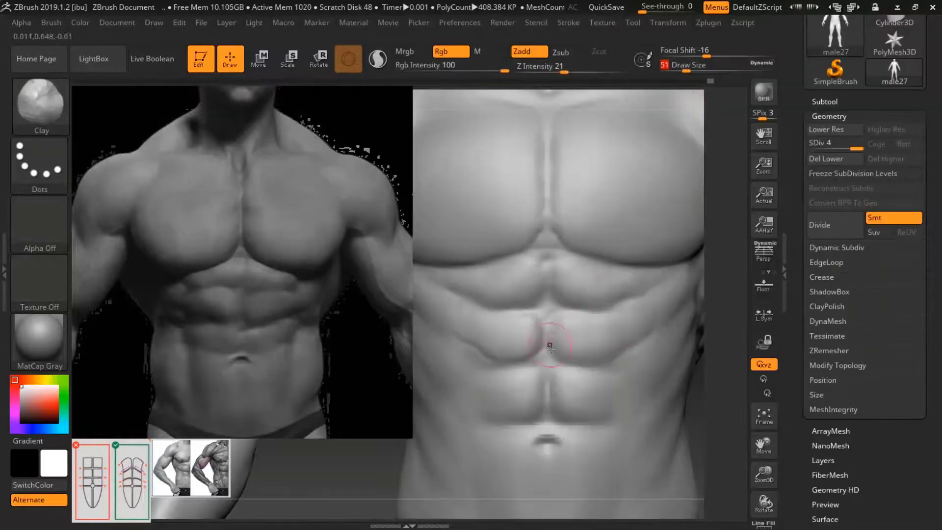
pyautogui.moveTo(550, 347)
pyautogui.mouseDown()
pyautogui.moveTo(532, 333)
pyautogui.moveTo(458, 329)
pyautogui.mouseUp()
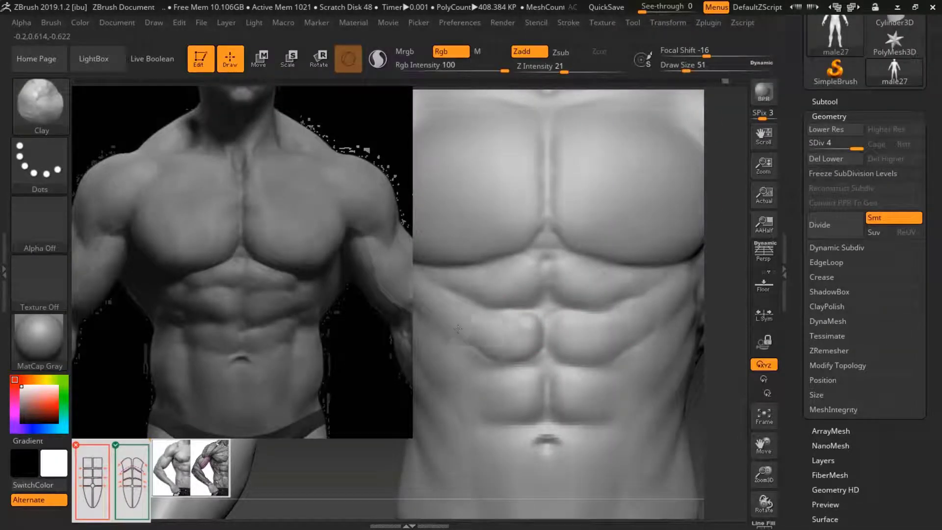
pyautogui.moveTo(526, 319)
pyautogui.mouseDown()
pyautogui.moveTo(505, 340)
pyautogui.moveTo(530, 326)
pyautogui.mouseUp()
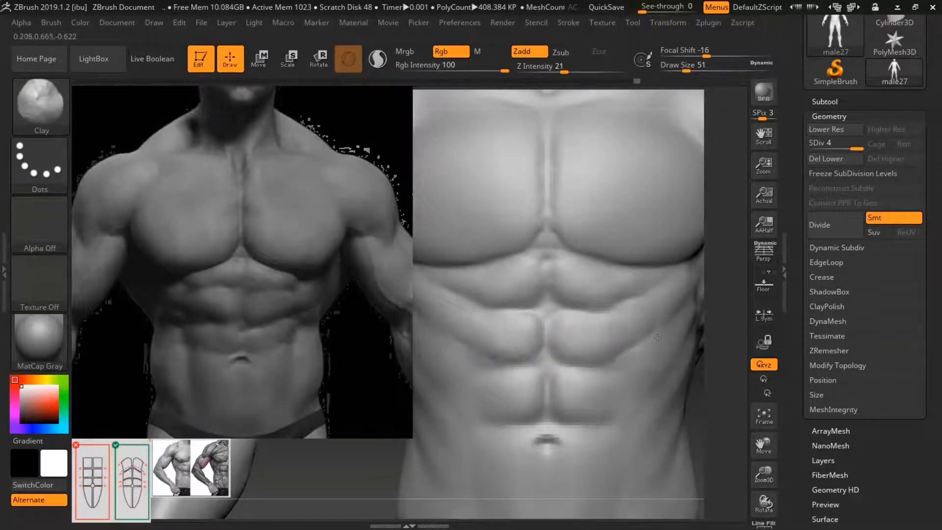
# Smooth the lower ab segments and make the brush smaller
pyautogui.press('b')
pyautogui.click(678, 81)
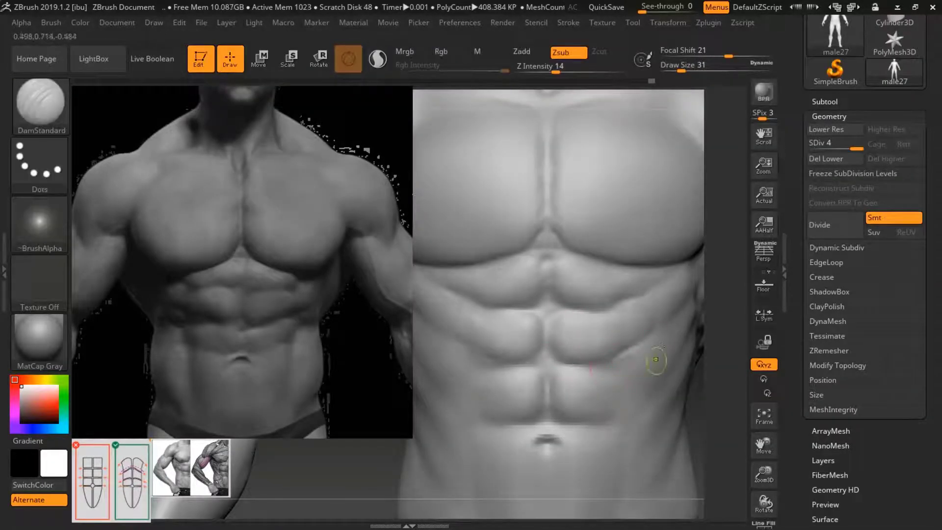
pyautogui.press('b')
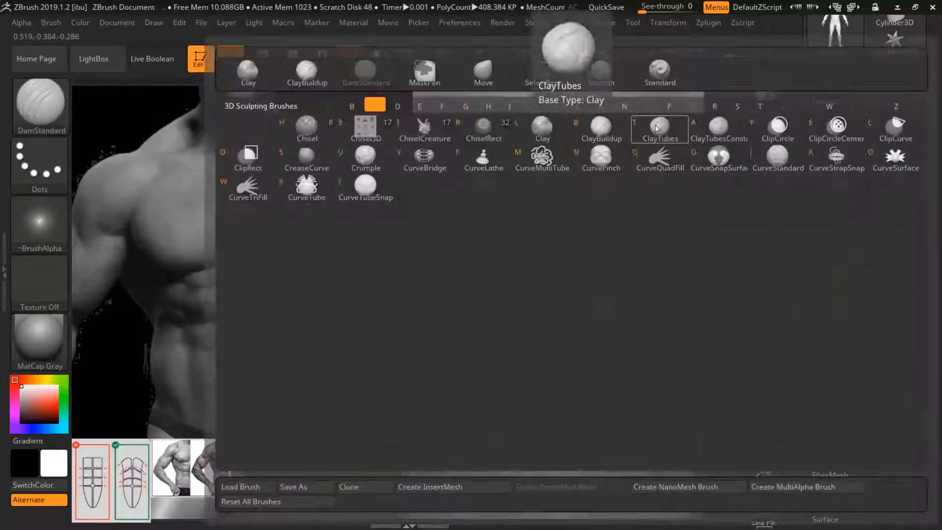
pyautogui.press('c')
pyautogui.press('l')
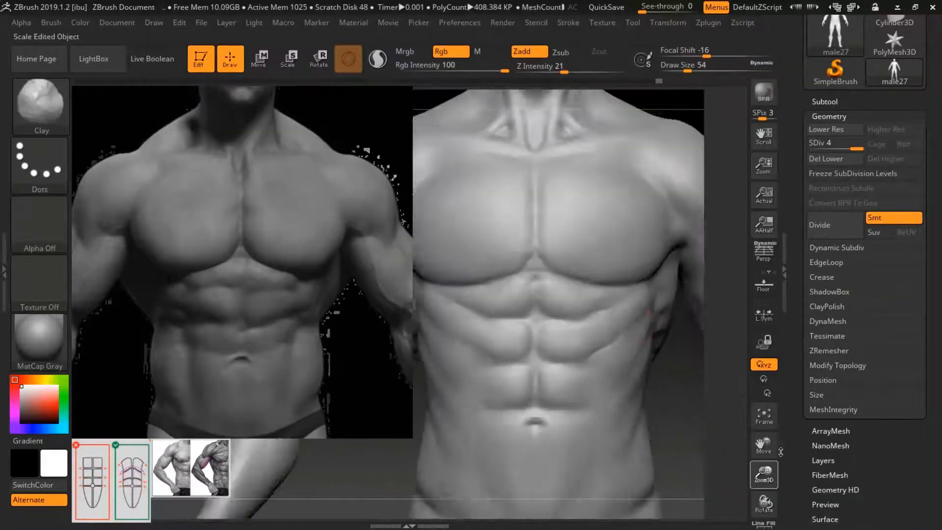
pyautogui.press('shift')
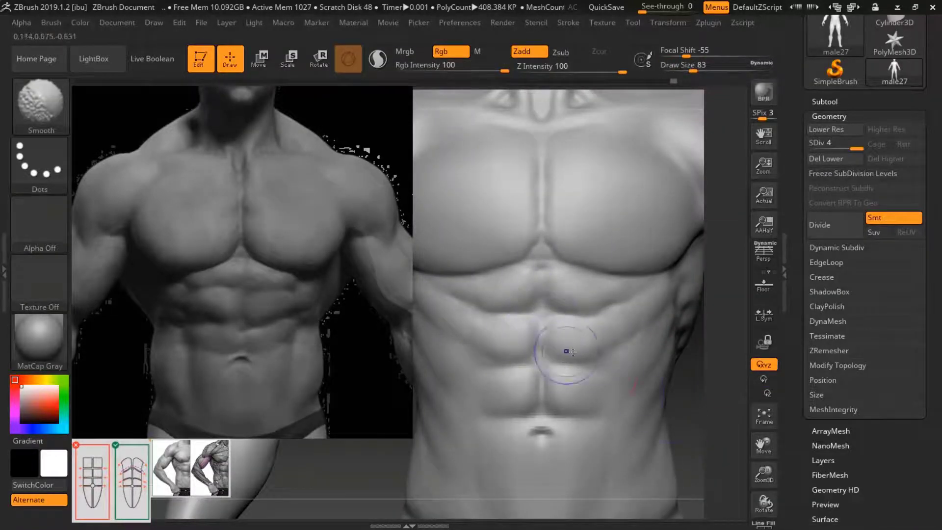
pyautogui.press('f')
pyautogui.moveTo(764, 471); pyautogui.dragTo(765, 490)
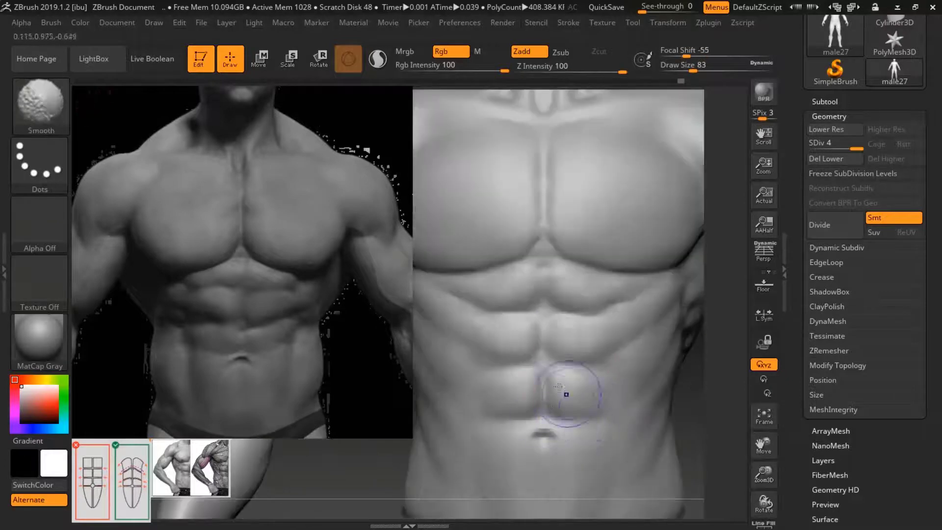
pyautogui.moveTo(694, 71); pyautogui.dragTo(690, 66)
# Deepen the abdominal centre line and carve the lower-abdomen crease with DamStandard
pyautogui.press('b')
pyautogui.press('d')
pyautogui.press('s')
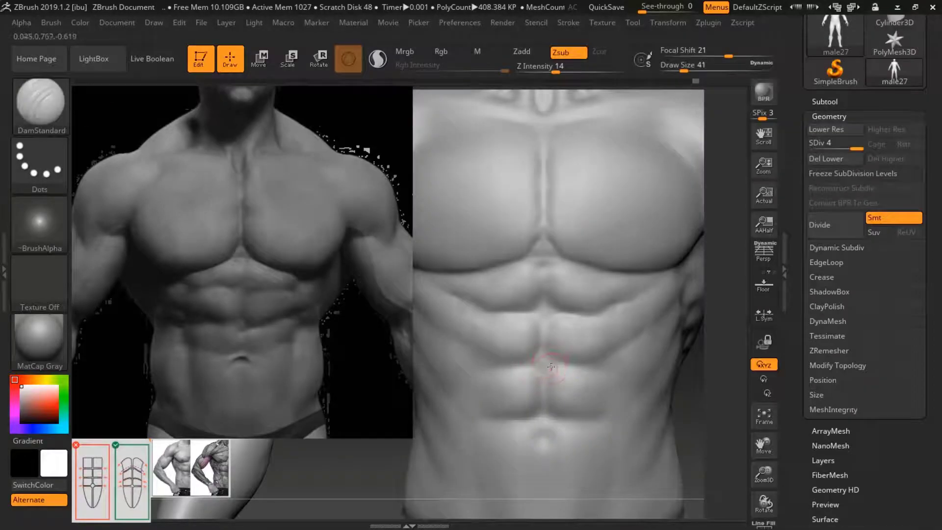
pyautogui.moveTo(539, 375); pyautogui.dragTo(545, 409)
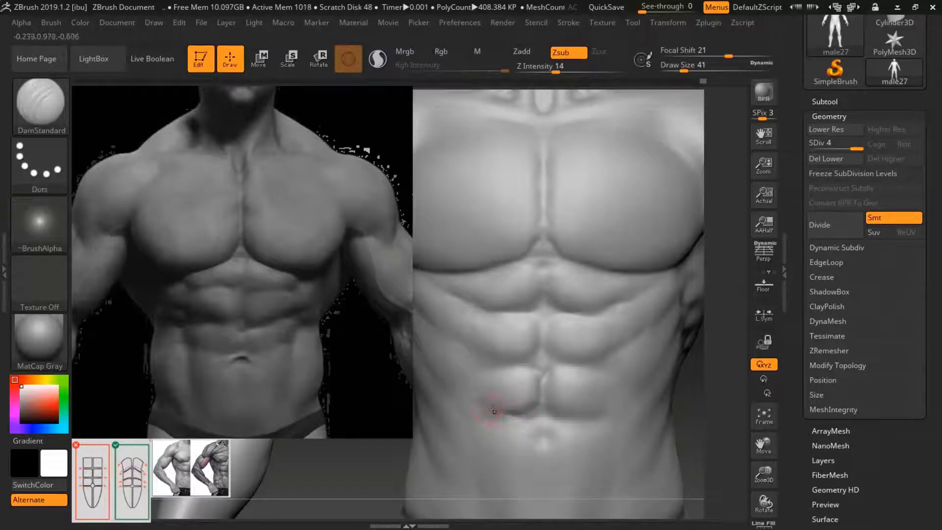
pyautogui.moveTo(580, 412); pyautogui.dragTo(584, 413)
pyautogui.moveTo(606, 409); pyautogui.dragTo(627, 402, button='right')
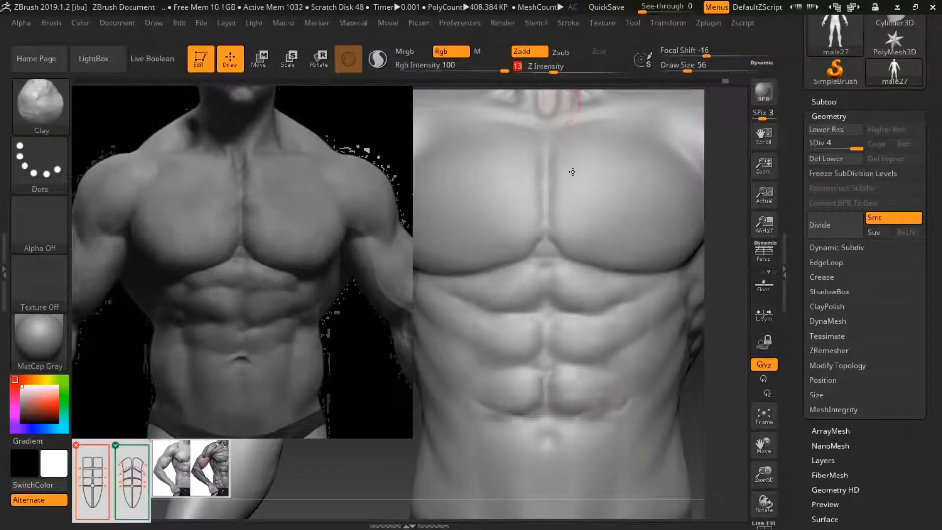
pyautogui.moveTo(595, 386); pyautogui.dragTo(621, 372)
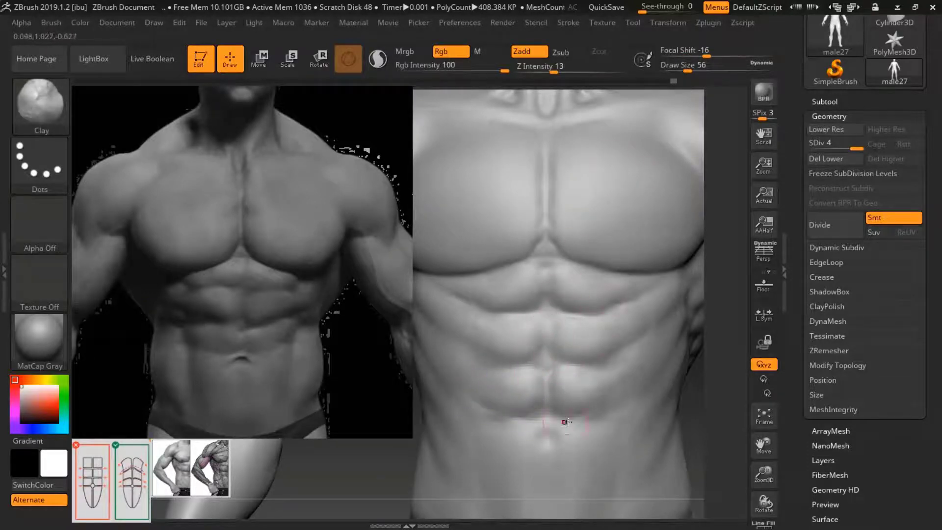
pyautogui.moveTo(764, 471); pyautogui.dragTo(764, 473)
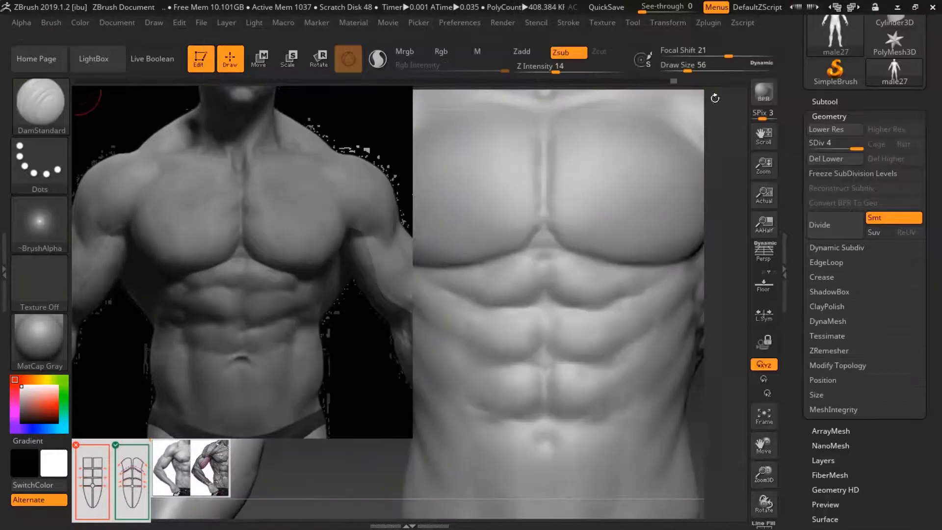
# Deepen the groove down the centre of the abdomen with DamStandard
pyautogui.press('b')
pyautogui.press('d')
pyautogui.press('s')
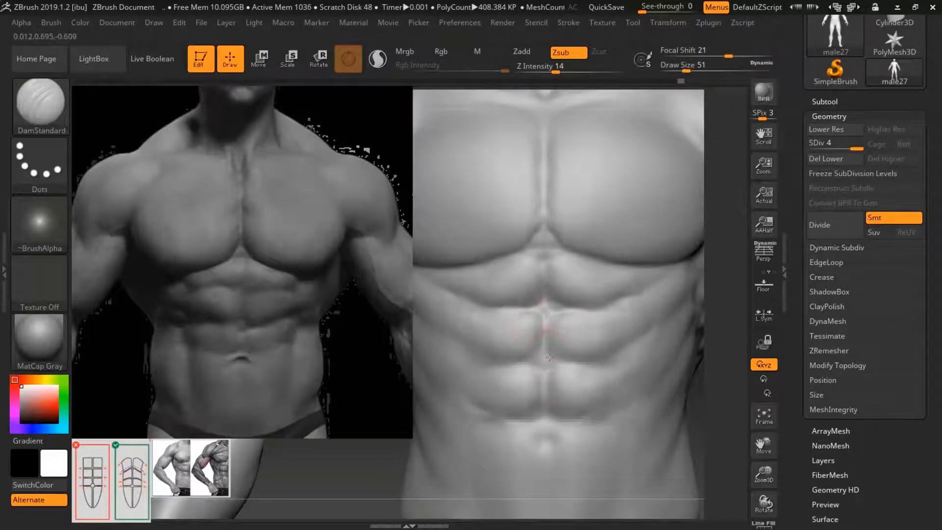
pyautogui.moveTo(543, 357); pyautogui.dragTo(539, 443)
# Reshape the navel opening with DamStandard, then hide the reference to view the whole figure
pyautogui.press('b')
pyautogui.press('c')
pyautogui.press('l')
pyautogui.press('b')
pyautogui.press('d')
pyautogui.press('s')
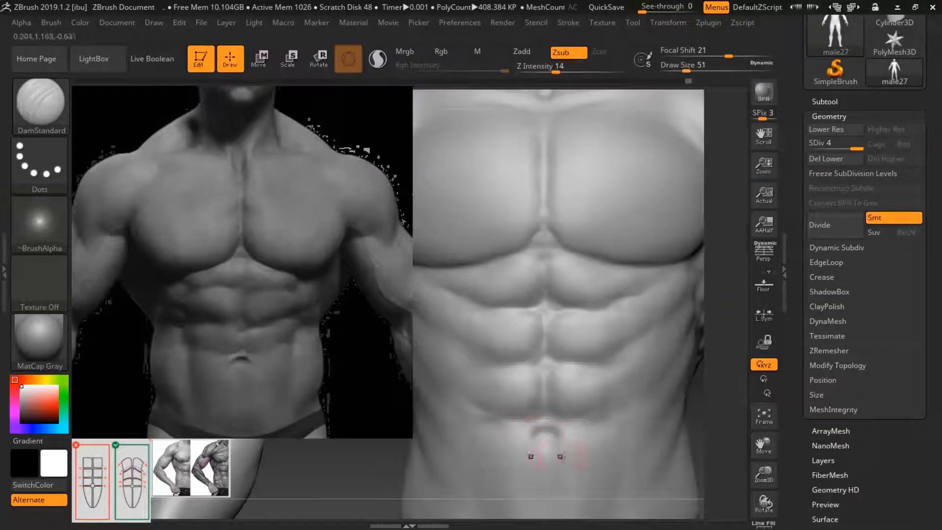
pyautogui.moveTo(525, 432); pyautogui.dragTo(564, 444)
pyautogui.press('b')
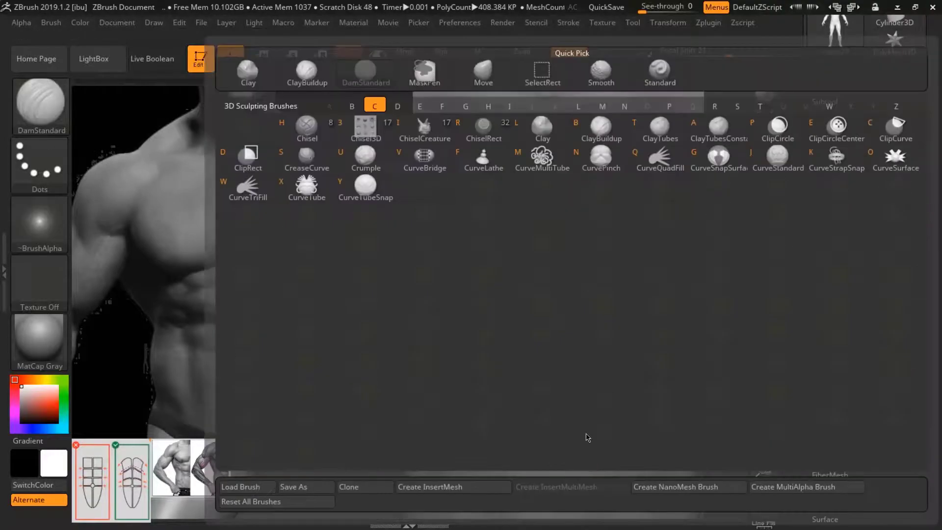
pyautogui.press('c')
pyautogui.press('l')
pyautogui.hotkey('alt', 'Tab')
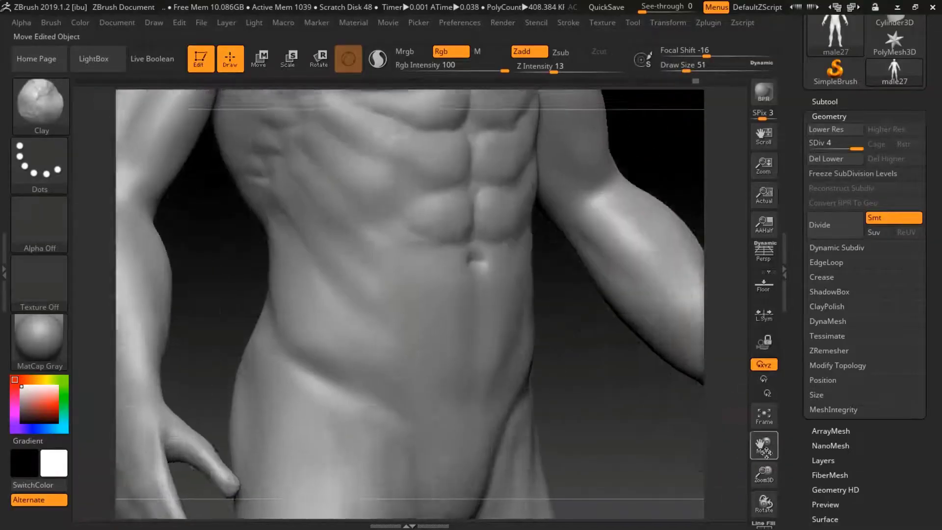
# Zoom to the chest and abs, select DamStandard, and enlarge the brush to 77
pyautogui.keyDown('alt'); pyautogui.moveTo(617, 311); pyautogui.dragTo(442, 220); pyautogui.keyUp('alt')
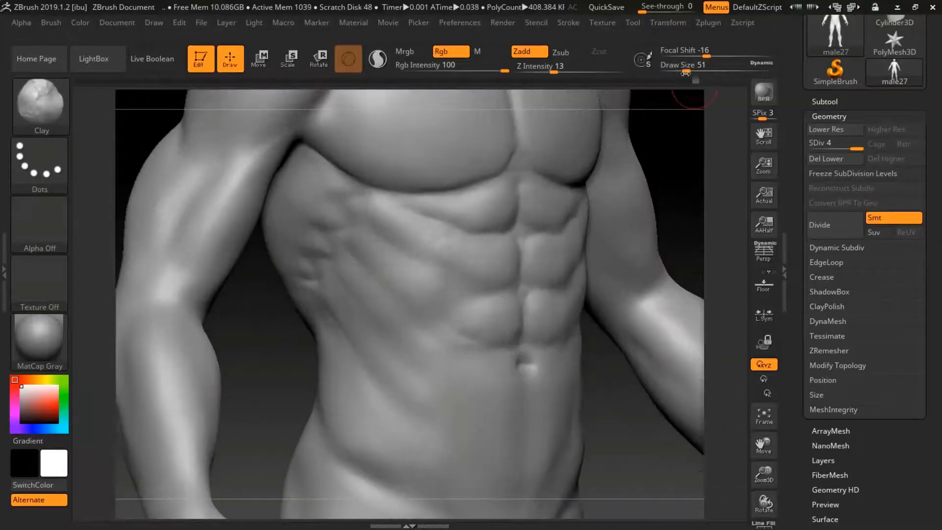
pyautogui.press('b')
pyautogui.press('d')
pyautogui.press('s')
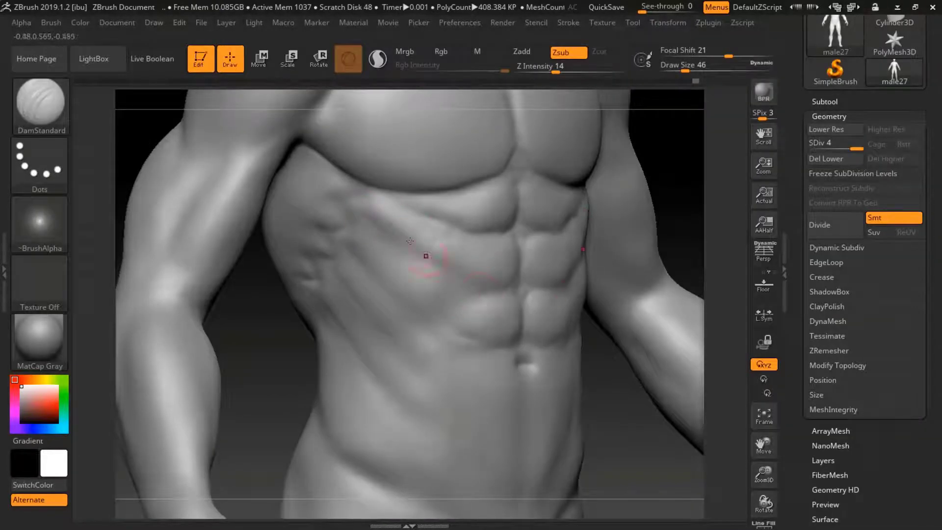
pyautogui.moveTo(541, 269); pyautogui.dragTo(577, 224, button='right')
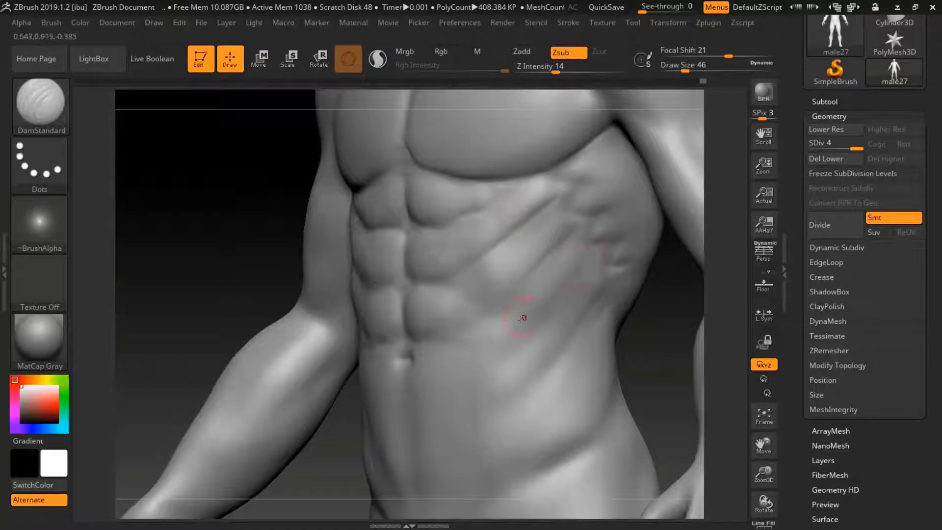
pyautogui.moveTo(491, 357); pyautogui.dragTo(422, 294, button='right')
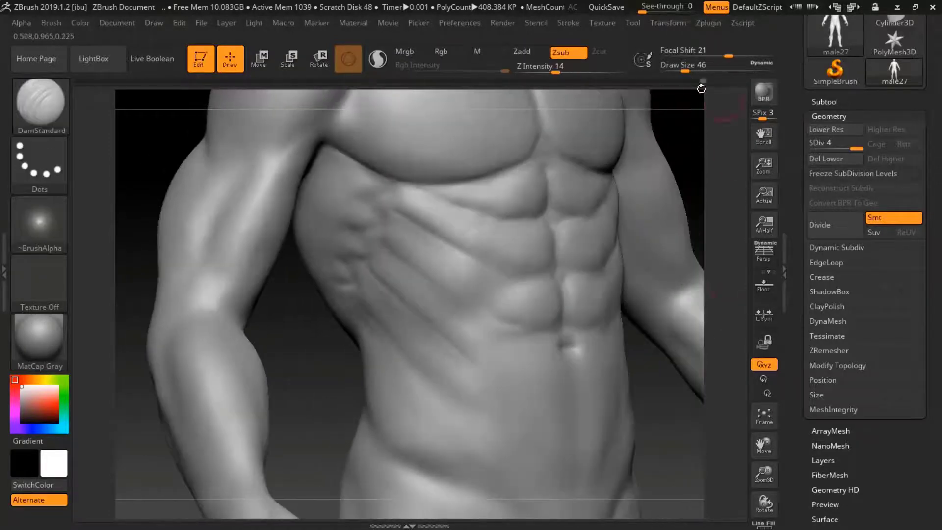
pyautogui.press(']')
pyautogui.press(']')
# Switch to Clay, smooth the torso's side, and step back through undo history
pyautogui.press('b')
pyautogui.press('c')
pyautogui.press('l')
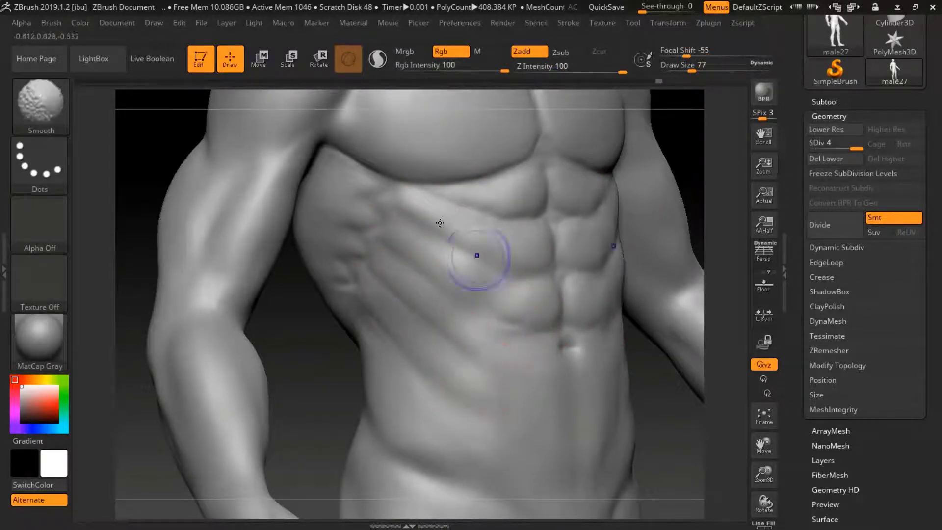
pyautogui.moveTo(539, 236); pyautogui.dragTo(615, 220)
pyautogui.press('shift')
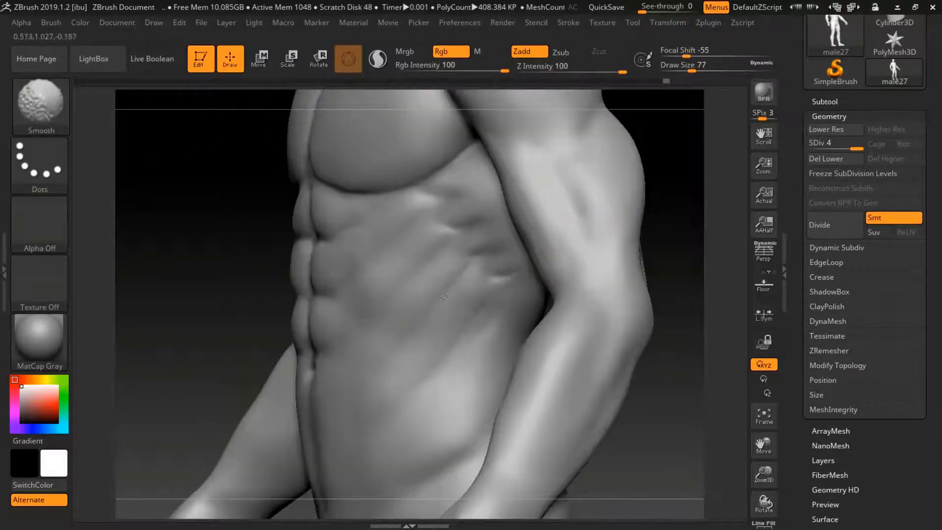
pyautogui.moveTo(415, 276); pyautogui.dragTo(288, 187)
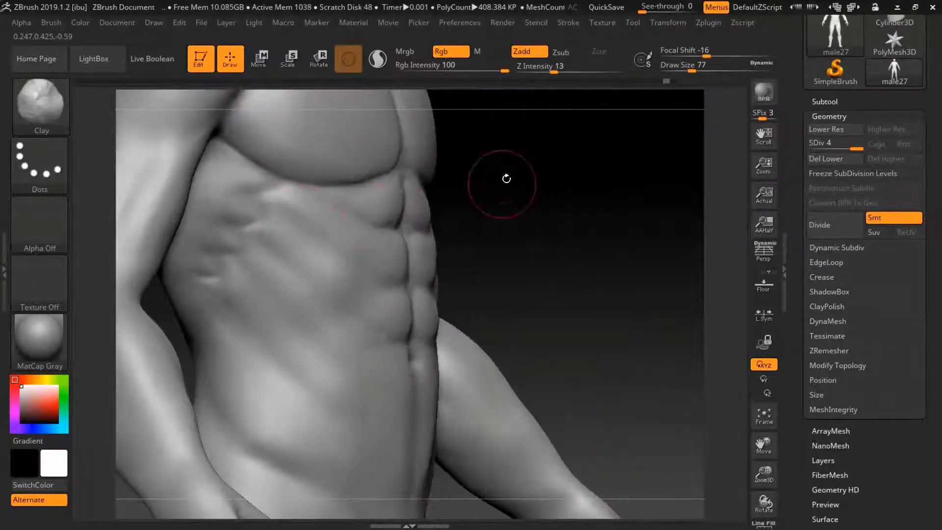
pyautogui.moveTo(665, 90)
pyautogui.mouseDown()
pyautogui.moveTo(617, 90)
pyautogui.moveTo(695, 81)
pyautogui.mouseUp()
# Carve crease lines on the left serratus area with DamStandard and raise subdivision to level 4
pyautogui.press('b')
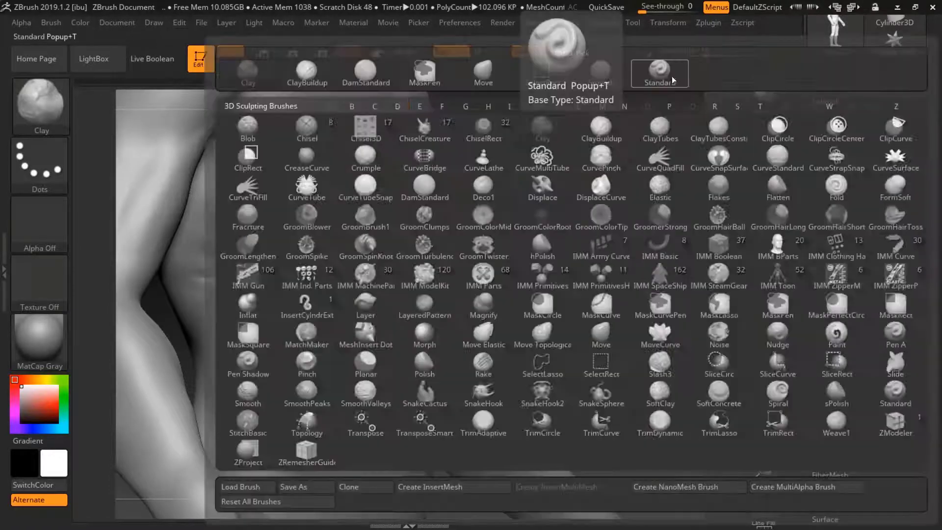
pyautogui.press('d')
pyautogui.press('s')
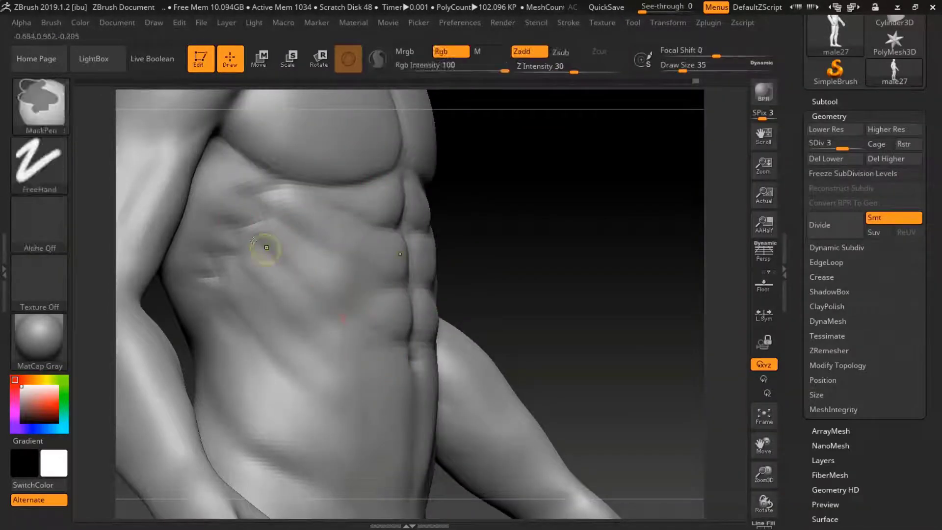
pyautogui.moveTo(284, 252); pyautogui.dragTo(223, 251)
pyautogui.moveTo(218, 255); pyautogui.dragTo(448, 317, button='right')
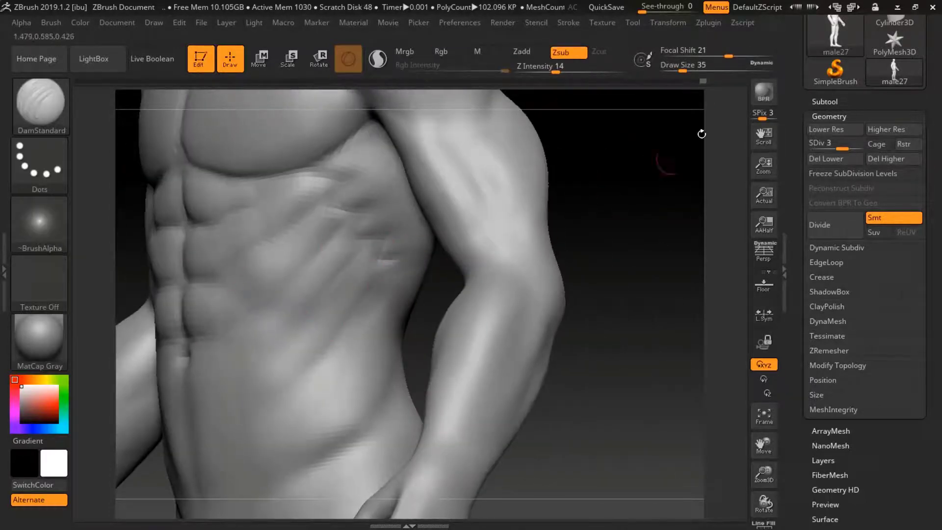
pyautogui.press('d')
pyautogui.moveTo(701, 134); pyautogui.dragTo(441, 246, button='right')
# Pick the Clay brush and check the whole body from the front before zooming back to the torso
pyautogui.press('b')
pyautogui.press('c')
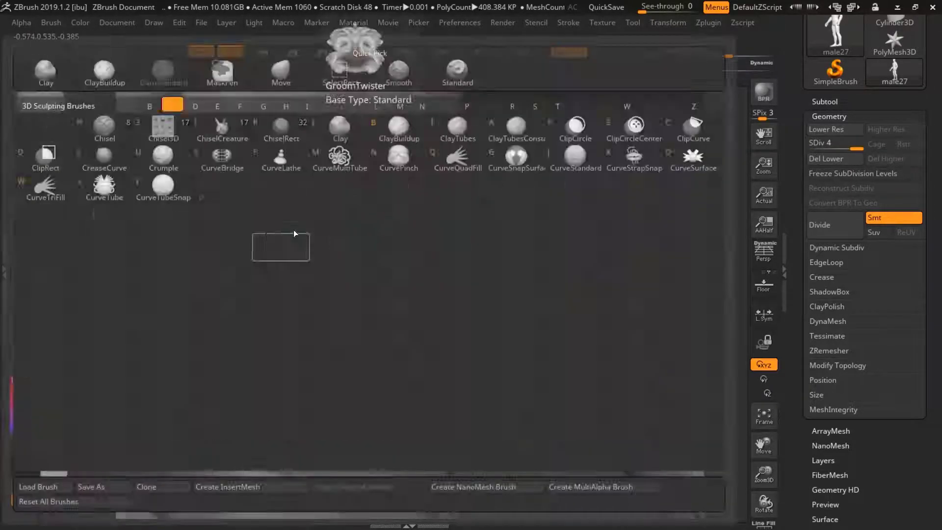
pyautogui.press('l')
pyautogui.moveTo(278, 292)
pyautogui.mouseDown(button='right')
pyautogui.moveTo(584, 193)
pyautogui.moveTo(347, 332)
pyautogui.moveTo(521, 316)
pyautogui.moveTo(651, 353)
pyautogui.mouseUp(button='right')
pyautogui.click(764, 417)
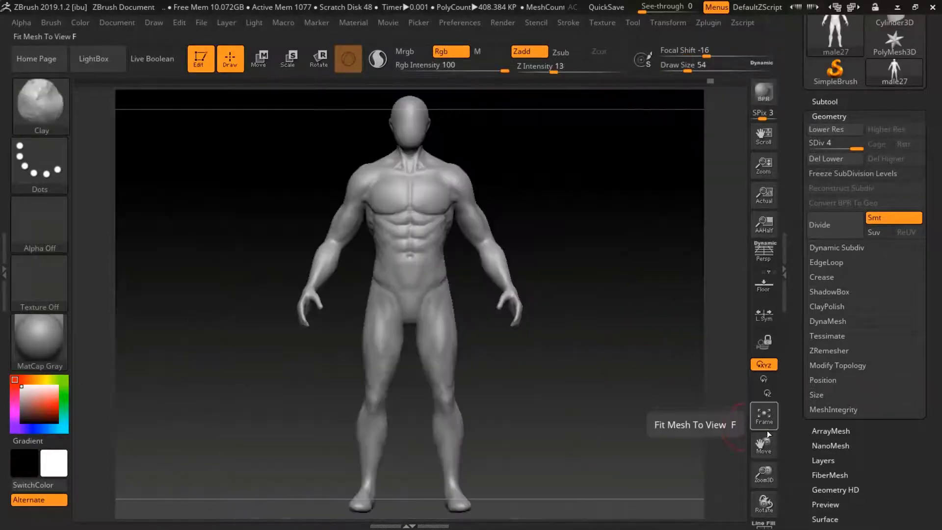
pyautogui.moveTo(764, 473); pyautogui.dragTo(765, 441)
# Choose the Move brush, briefly show and hide the abdominal references, and smooth the torso
pyautogui.press('b')
pyautogui.press('m')
pyautogui.press('v')
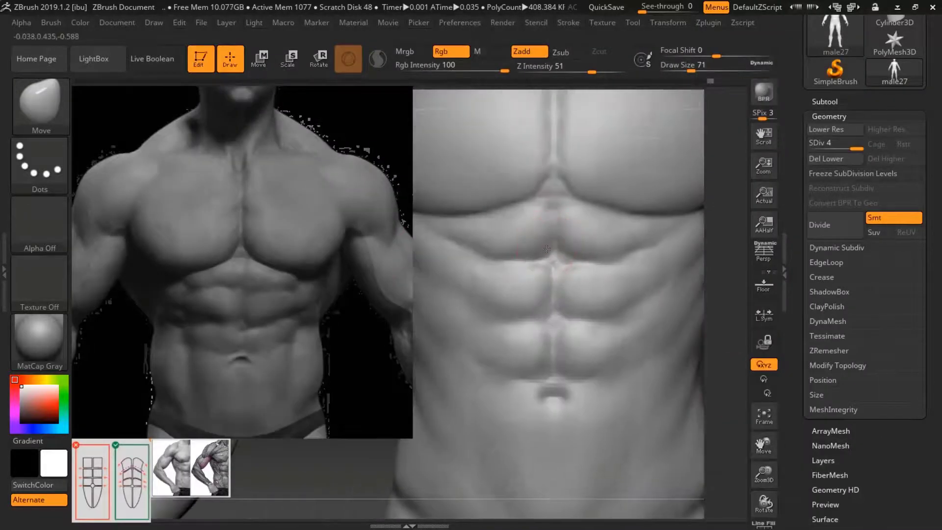
pyautogui.hotkey('shift', 'z')
pyautogui.moveTo(764, 444); pyautogui.dragTo(732, 402)
pyautogui.press('shift')
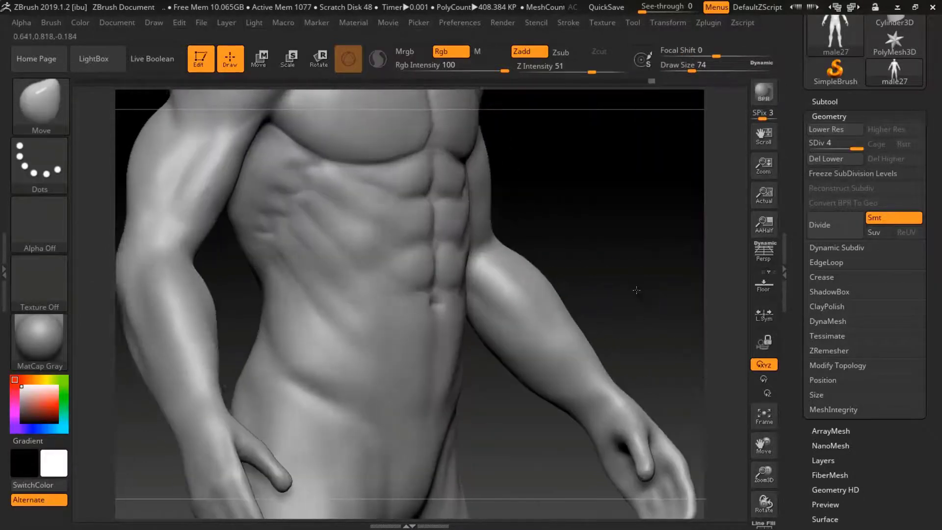
pyautogui.moveTo(510, 231); pyautogui.dragTo(602, 278, button='right')
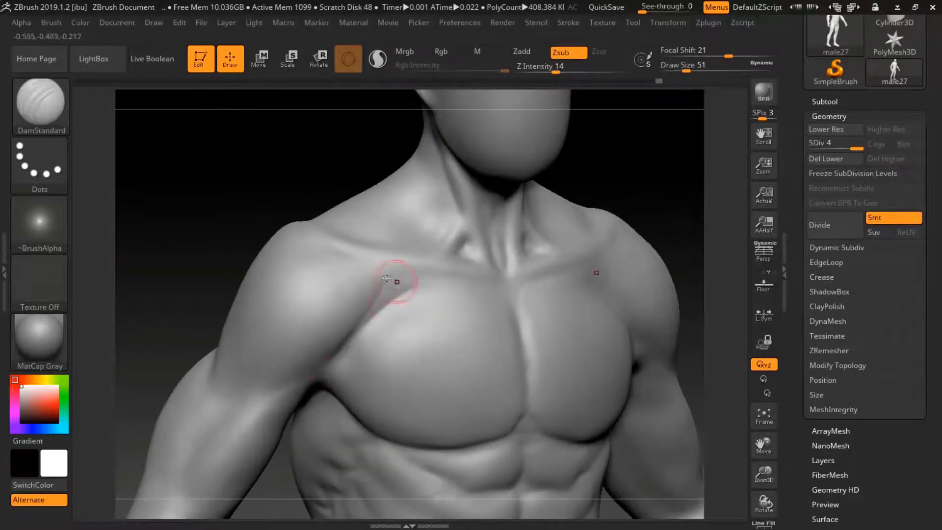
# Drop to subdivision level 3 and set the Clay brush intensity to 20
pyautogui.moveTo(396, 275); pyautogui.dragTo(644, 270, button='right')
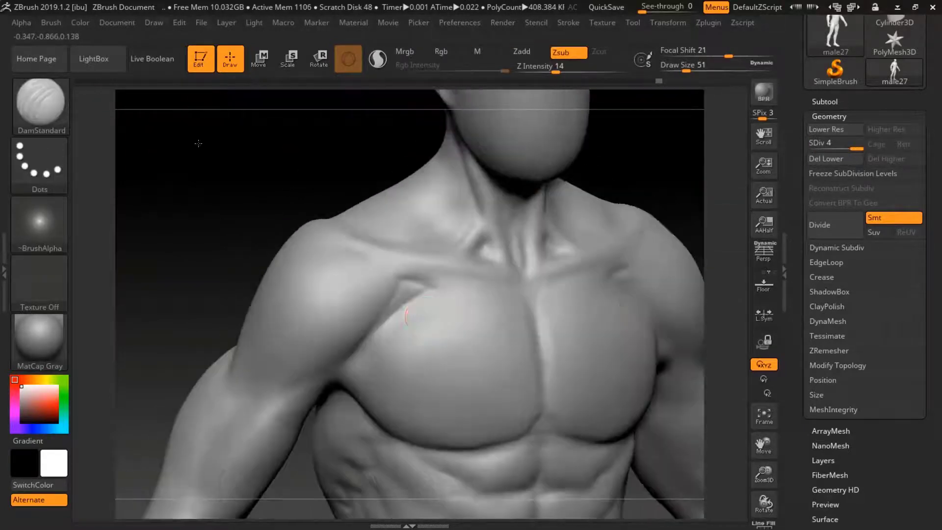
pyautogui.click(826, 129)
pyautogui.press('b')
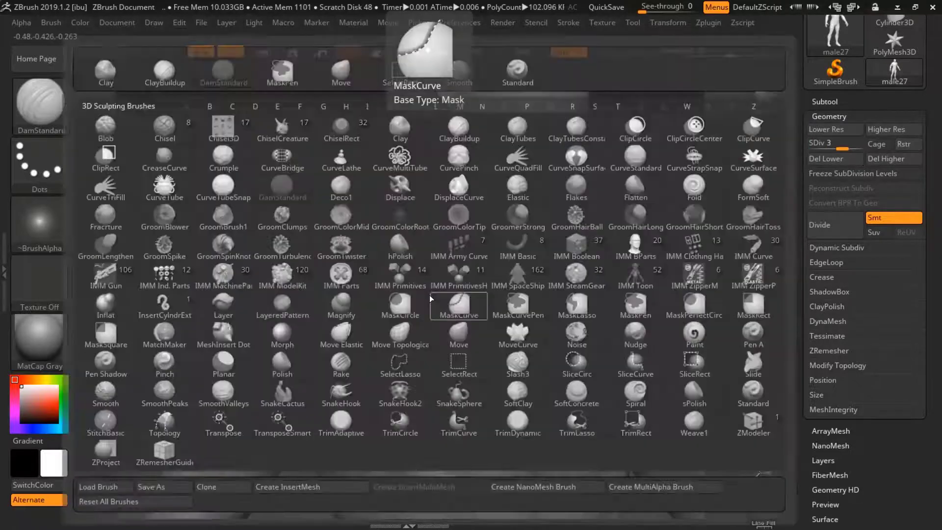
pyautogui.press('b')
pyautogui.press('c')
pyautogui.press('l')
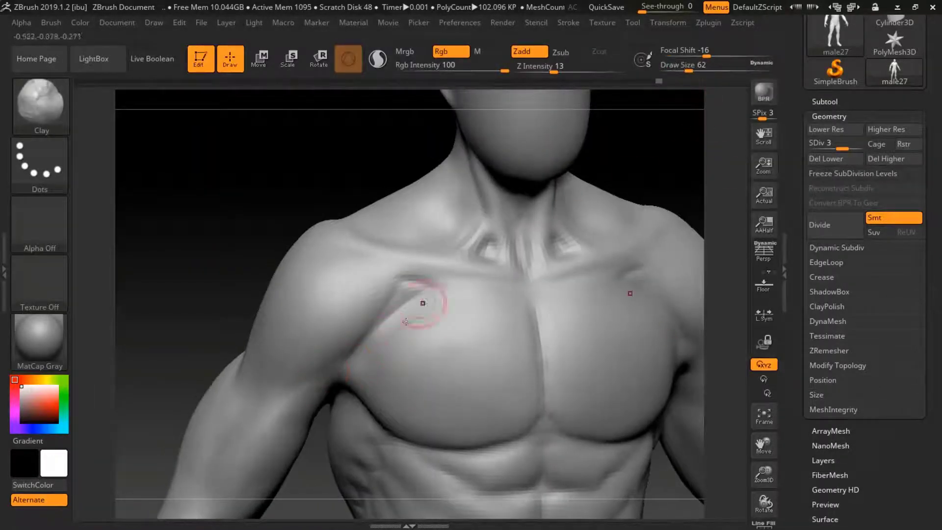
pyautogui.click(564, 70)
pyautogui.write('20')
pyautogui.press('Return')
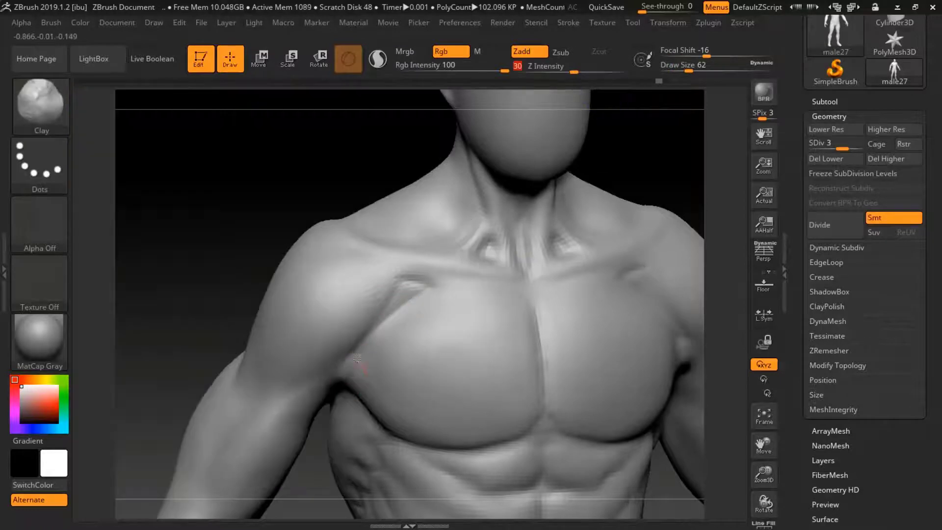
# Build up the collarbone ridge, then set brush size 80 and intensity 26
pyautogui.moveTo(364, 343); pyautogui.dragTo(367, 351, button='right')
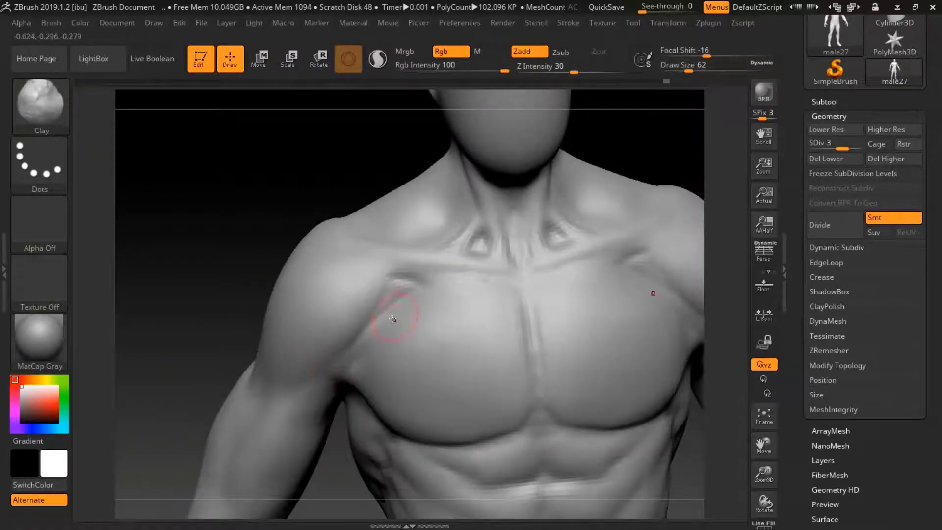
pyautogui.moveTo(688, 70); pyautogui.dragTo(691, 70)
pyautogui.moveTo(575, 70); pyautogui.dragTo(570, 71)
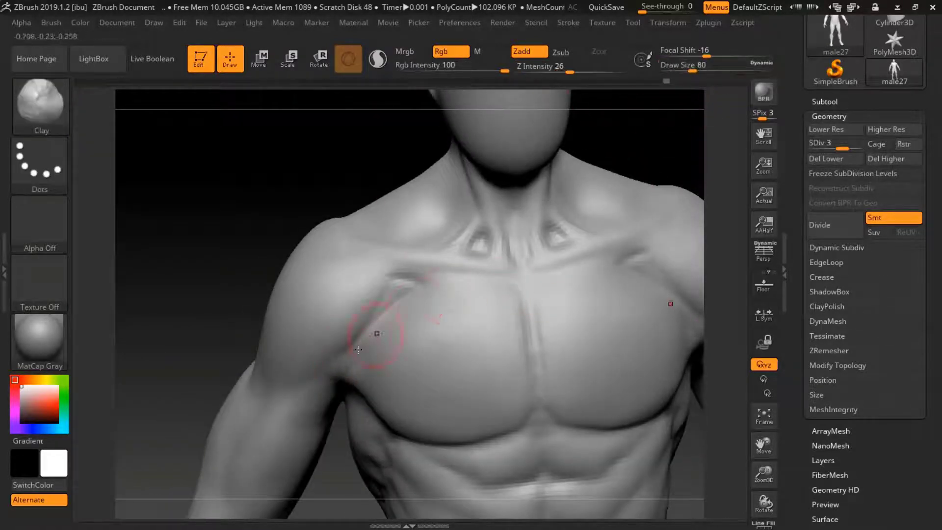
pyautogui.moveTo(496, 281); pyautogui.dragTo(417, 275, button='right')
# Apply BasicMaterial, reposition the light, and smooth the upper left pectoral ridge
pyautogui.click(39, 339)
pyautogui.click(83, 337)
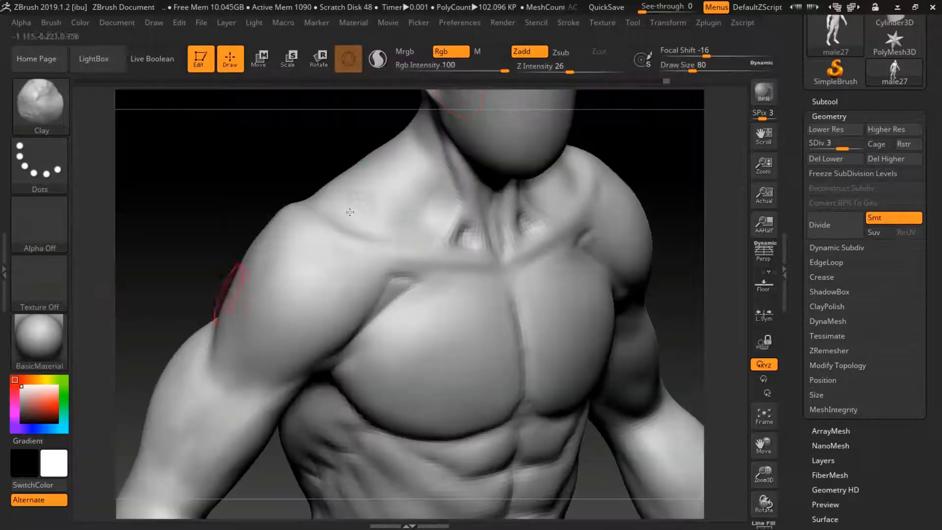
pyautogui.click(254, 23)
pyautogui.moveTo(297, 83)
pyautogui.mouseDown()
pyautogui.moveTo(292, 74)
pyautogui.moveTo(284, 86)
pyautogui.mouseUp()
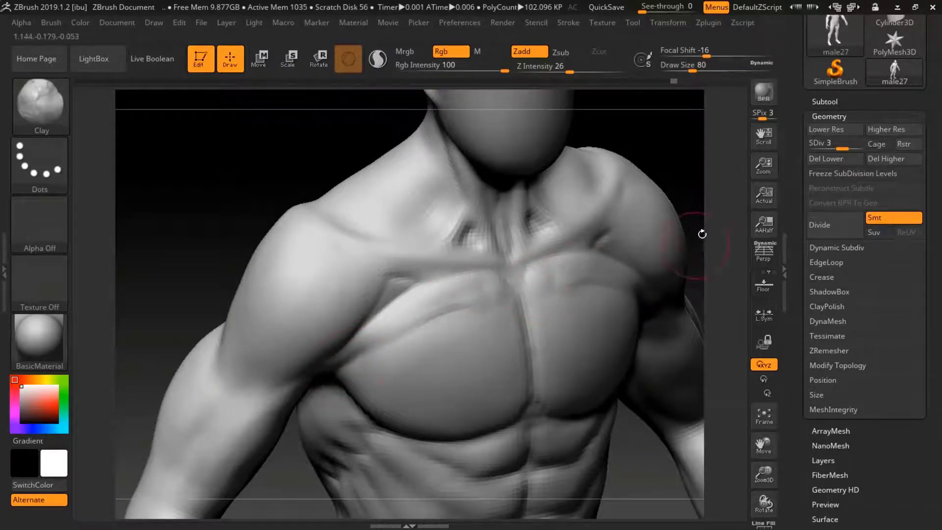
pyautogui.keyDown('shift'); pyautogui.moveTo(373, 343); pyautogui.dragTo(490, 299); pyautogui.keyUp('shift')
# Raise subdivision to level 4 and save a new sculpt version with the name ending in '6'
pyautogui.click(764, 416)
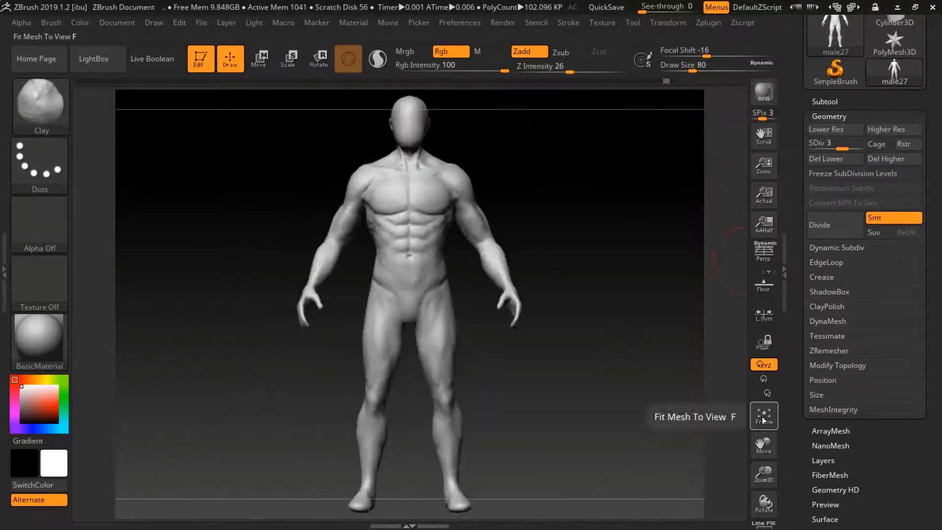
pyautogui.click(856, 148)
pyautogui.moveTo(764, 473)
pyautogui.mouseDown()
pyautogui.moveTo(763, 515)
pyautogui.moveTo(764, 491)
pyautogui.mouseUp()
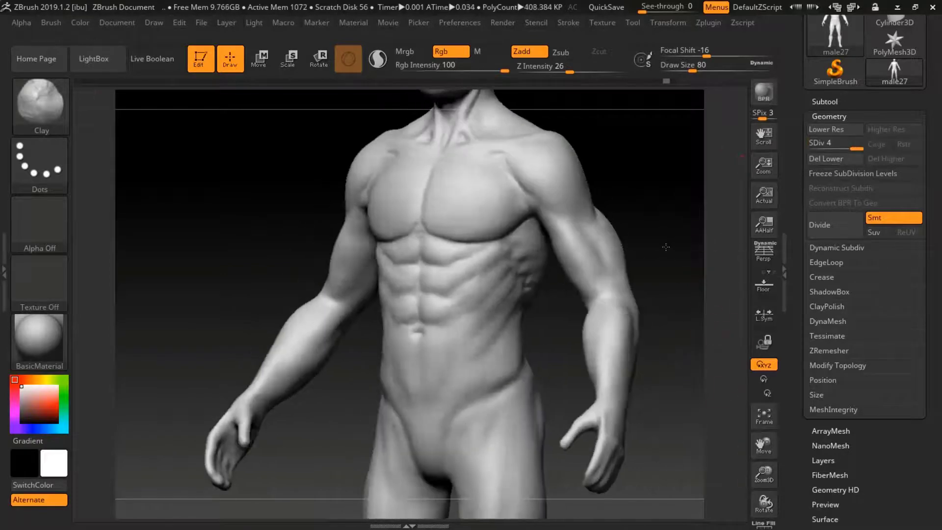
pyautogui.click(913, 70)
pyautogui.click(109, 442)
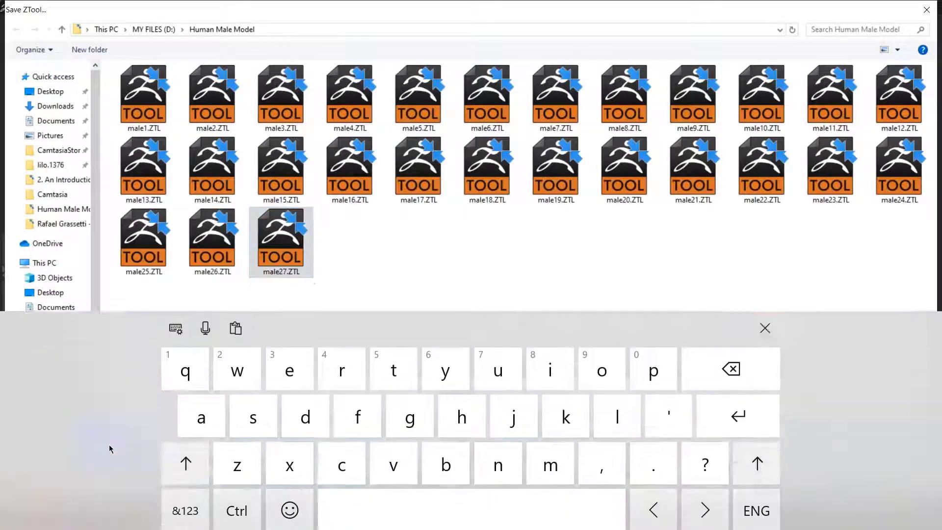
pyautogui.press('BackSpace')
pyautogui.write('6')
pyautogui.click(837, 361)
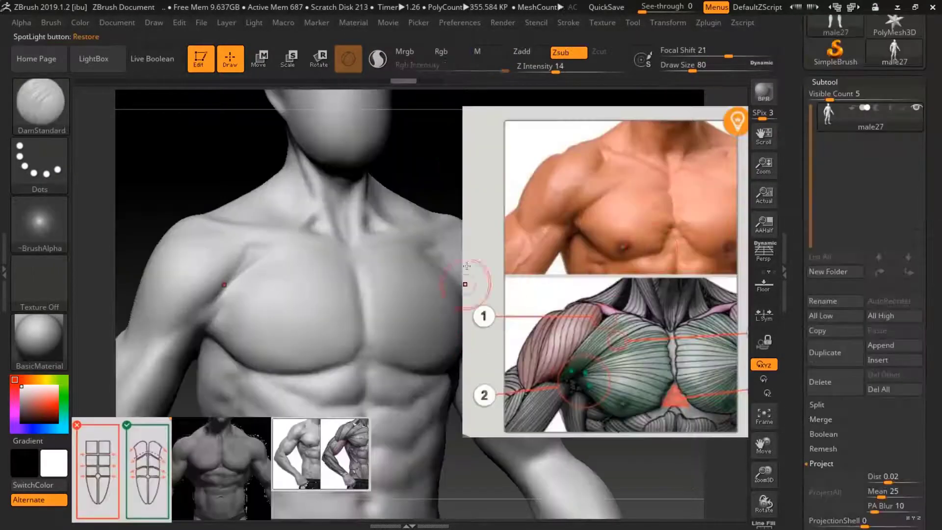
# Hide the references, carve and deepen the sternal notch groove, and save as male28
pyautogui.keyDown('alt'); pyautogui.moveTo(466, 267); pyautogui.dragTo(290, 217); pyautogui.keyUp('alt')
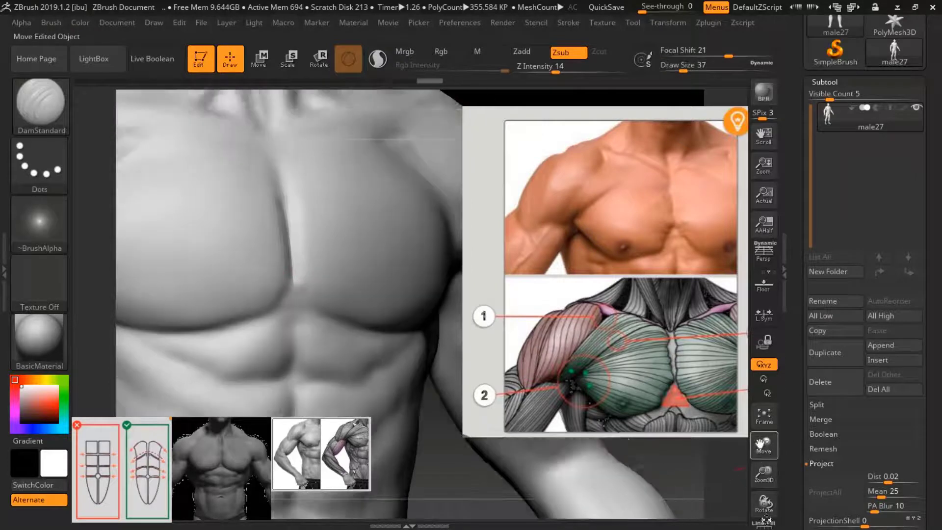
pyautogui.hotkey('shift', 'z')
pyautogui.moveTo(290, 217)
pyautogui.keyDown('alt'); pyautogui.mouseDown()
pyautogui.moveTo(342, 181)
pyautogui.moveTo(365, 216)
pyautogui.mouseUp(); pyautogui.keyUp('alt')
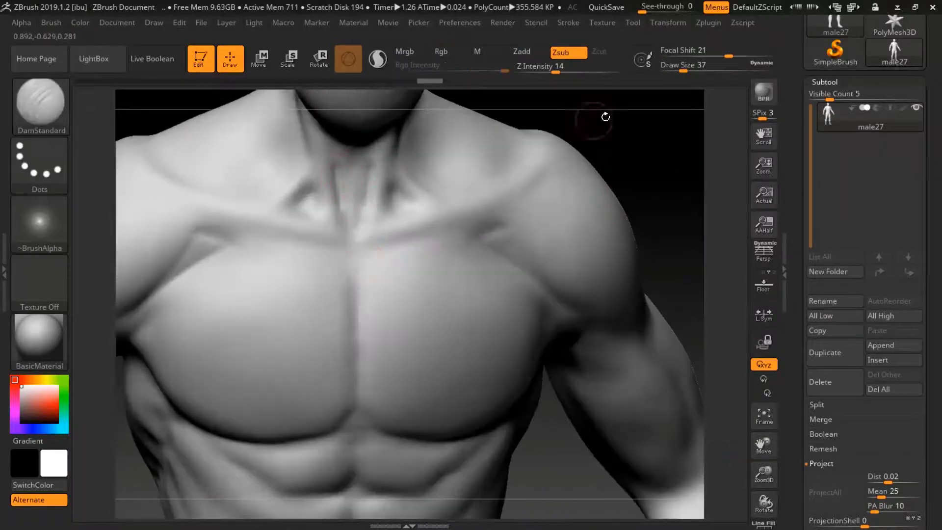
pyautogui.moveTo(595, 120); pyautogui.dragTo(589, 142)
pyautogui.moveTo(337, 167); pyautogui.dragTo(349, 225)
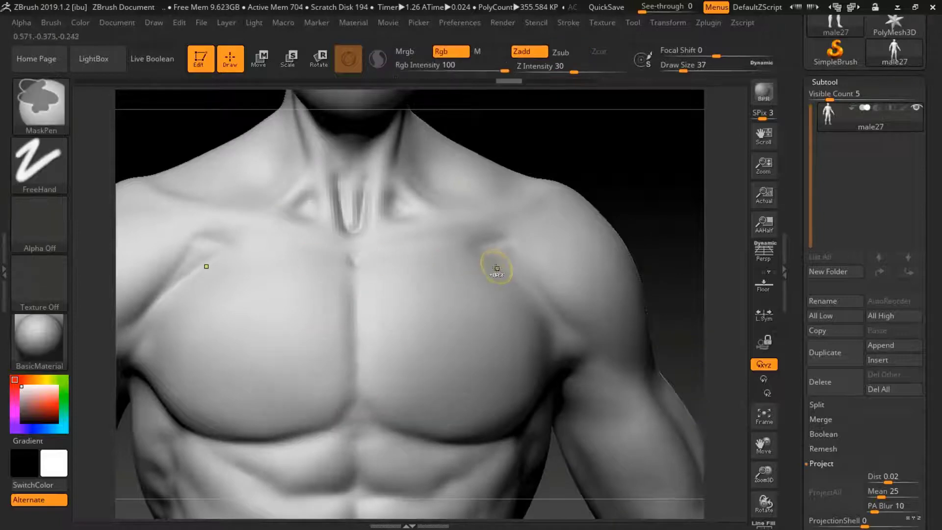
pyautogui.click(870, 32)
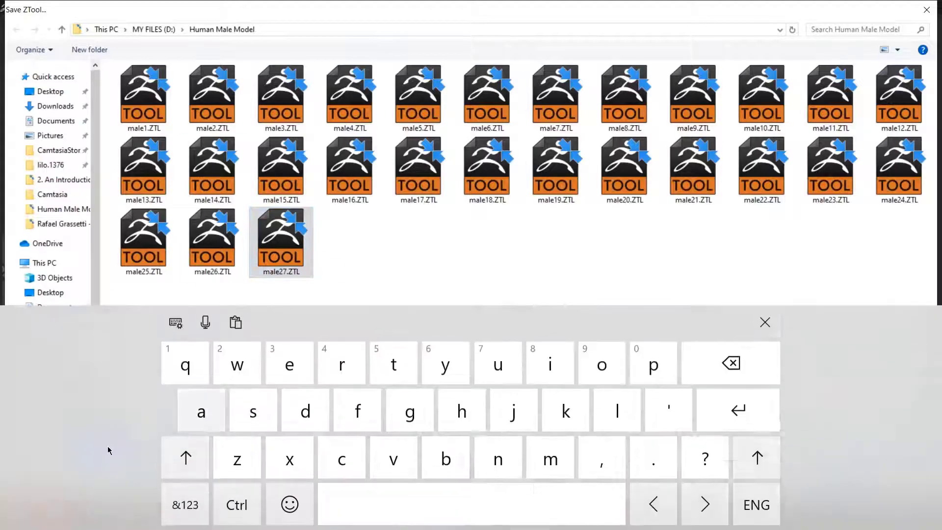
pyautogui.click(837, 359)
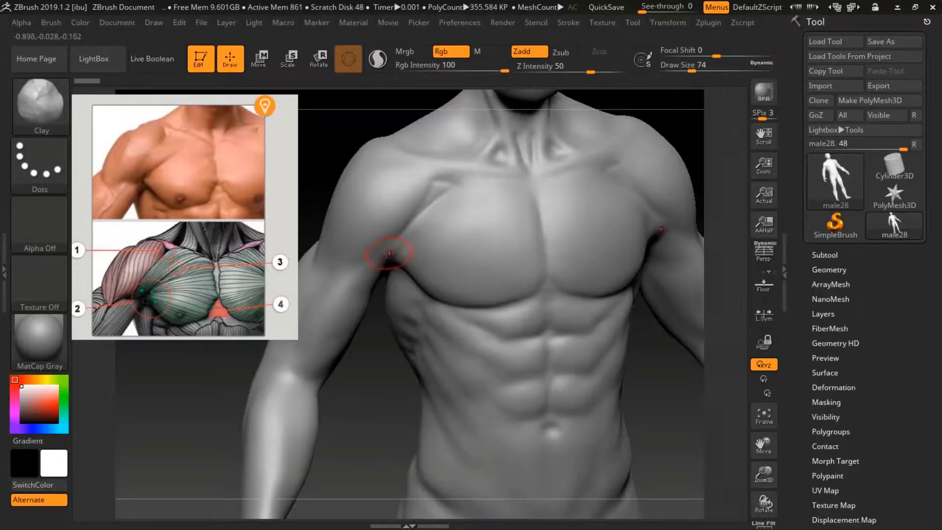
# Drop the mesh one subdivision level in Geometry settings and check the torso's left side
pyautogui.click(825, 255)
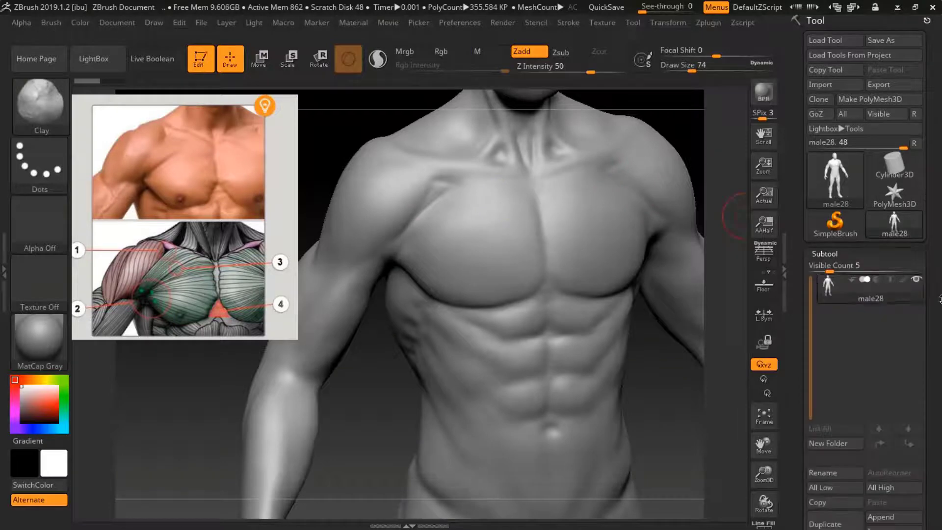
pyautogui.click(817, 340)
pyautogui.click(826, 127)
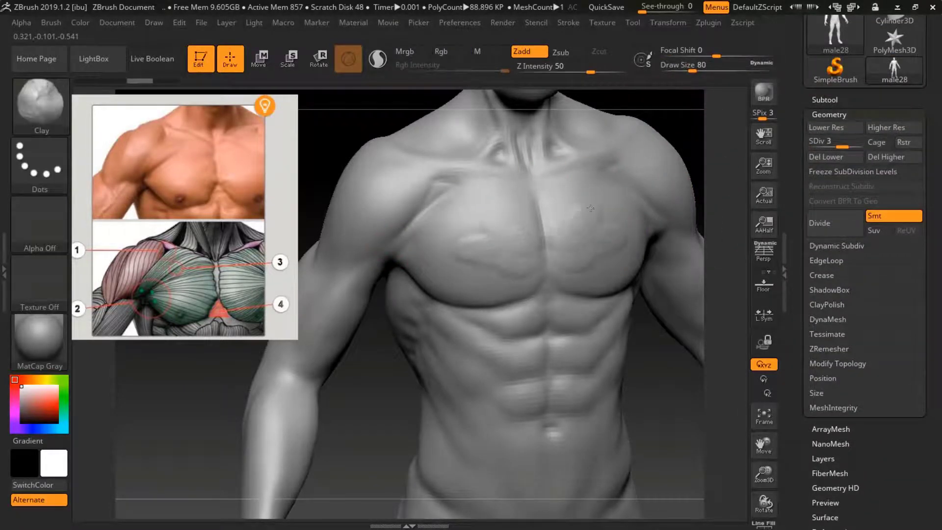
pyautogui.moveTo(673, 116); pyautogui.dragTo(609, 218)
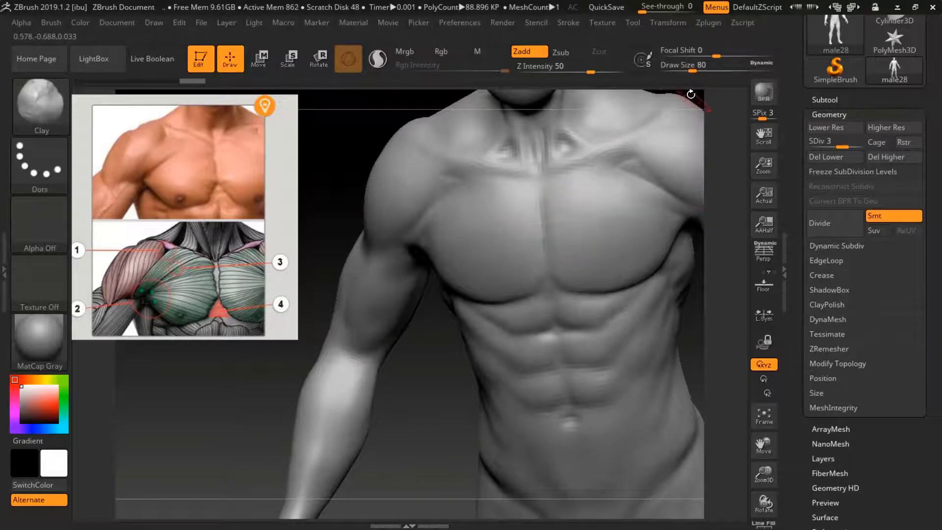
pyautogui.moveTo(716, 294); pyautogui.dragTo(756, 275)
# Set up DamStandard with focal shift 51 and intensity 21, orbiting around the left pectoral
pyautogui.press('b')
pyautogui.press('d')
pyautogui.press('s')
pyautogui.moveTo(707, 55); pyautogui.dragTo(744, 56)
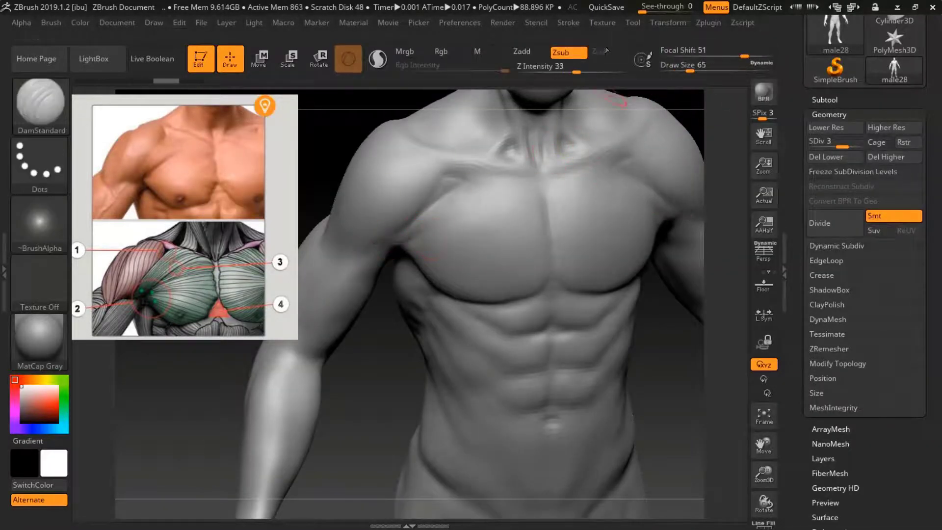
pyautogui.moveTo(576, 72); pyautogui.dragTo(564, 71)
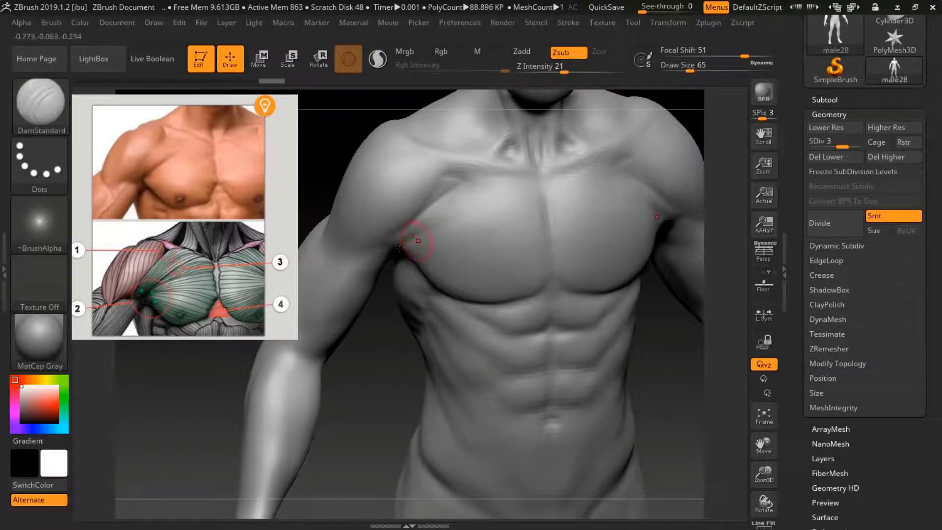
pyautogui.moveTo(399, 248); pyautogui.dragTo(424, 226)
pyautogui.moveTo(737, 136); pyautogui.dragTo(440, 228)
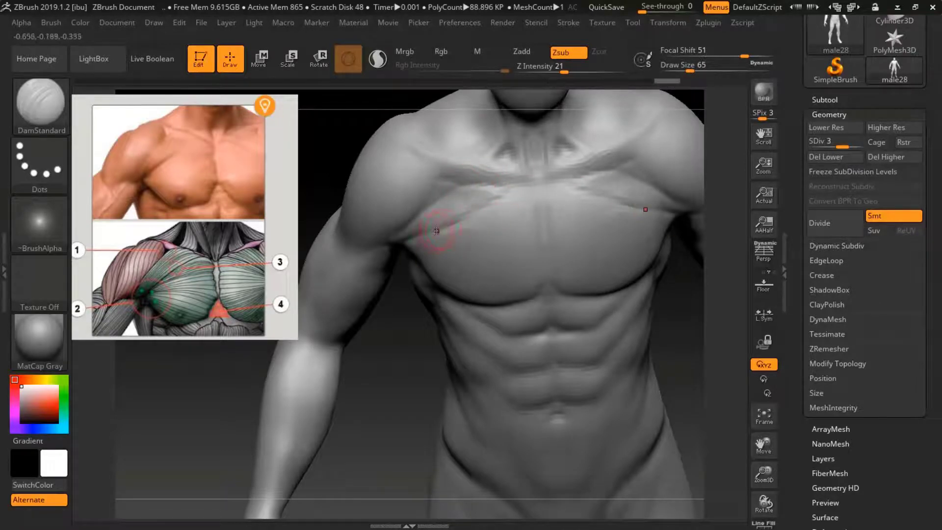
pyautogui.moveTo(372, 316); pyautogui.dragTo(501, 269)
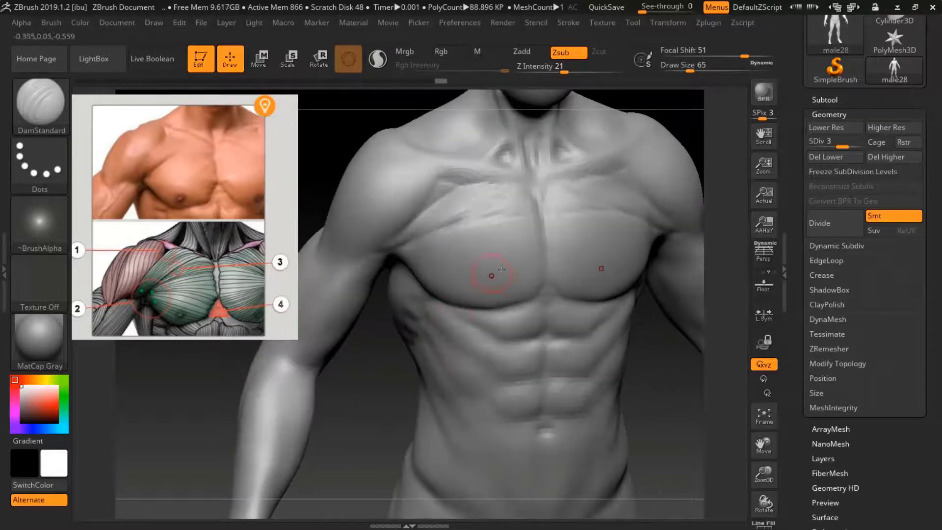
pyautogui.moveTo(678, 353); pyautogui.dragTo(621, 240)
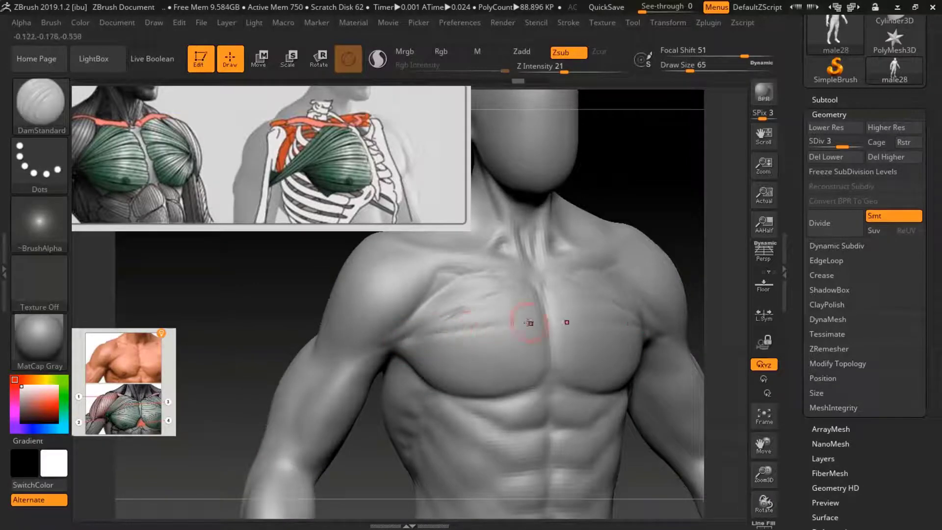
# Carve muscle-fibre striations across both pectorals with DamStandard, checking from several angles
pyautogui.moveTo(513, 324); pyautogui.dragTo(626, 199, button='right')
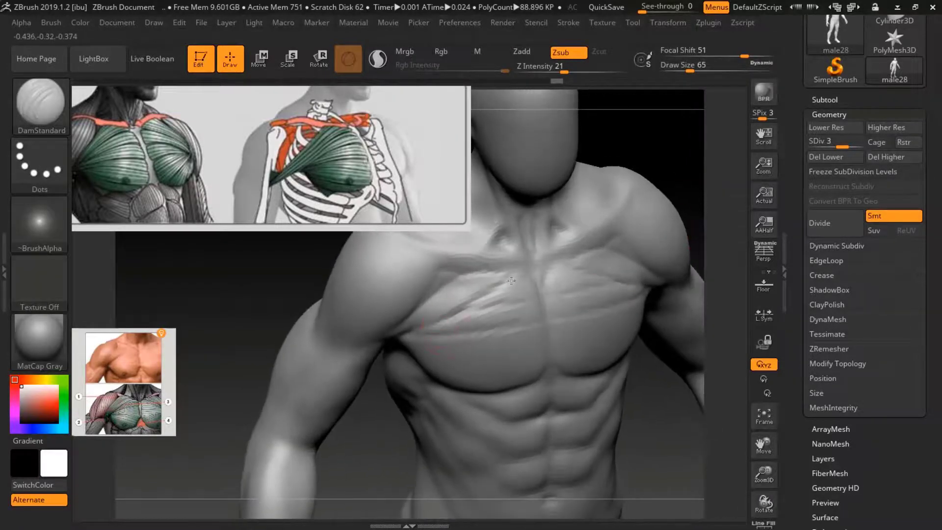
pyautogui.moveTo(469, 311); pyautogui.dragTo(464, 342, button='right')
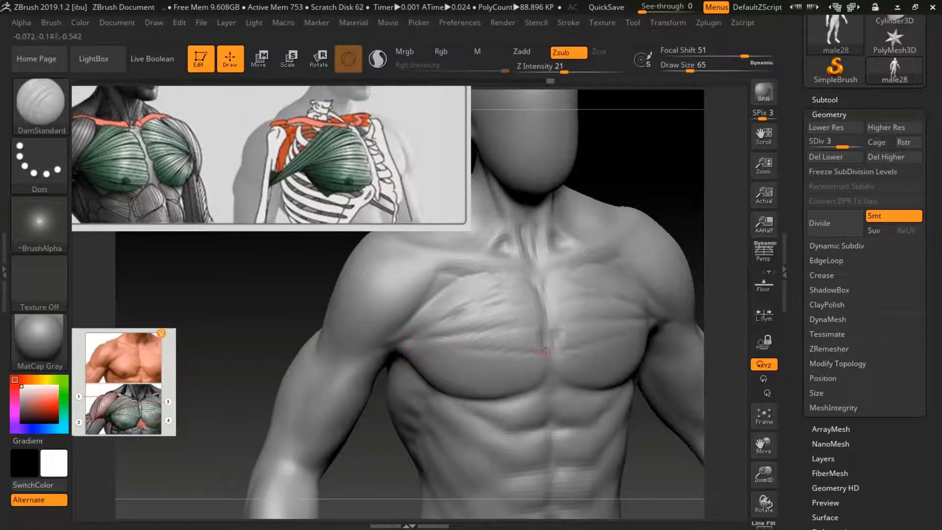
pyautogui.moveTo(672, 229); pyautogui.dragTo(620, 246, button='right')
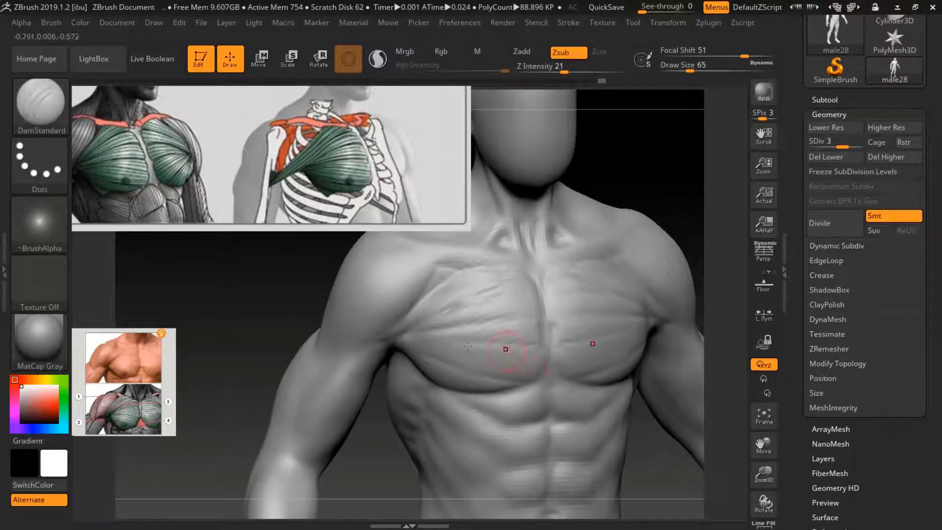
pyautogui.moveTo(679, 151); pyautogui.dragTo(648, 246, button='right')
# Switch to the Clay brush, smooth the right pectoral striations, and enlarge the brush to 71
pyautogui.press('b')
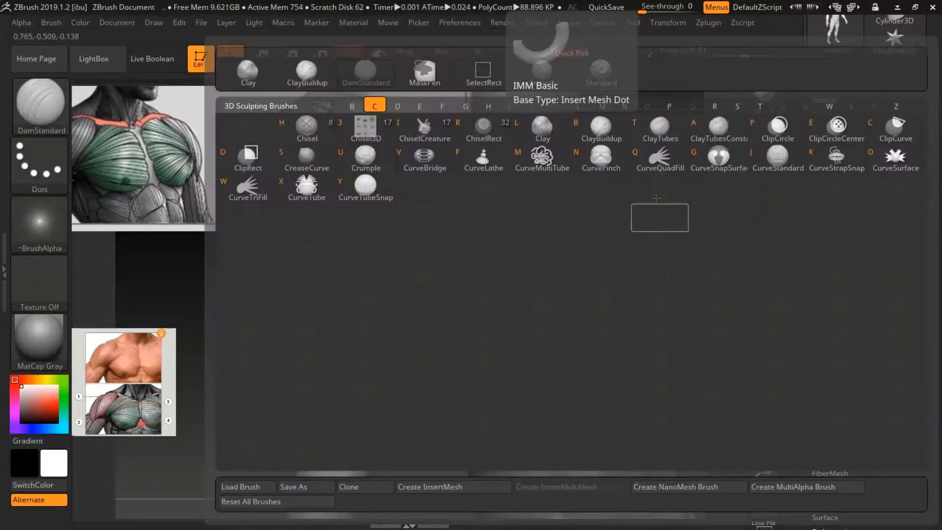
pyautogui.press('c')
pyautogui.press('l')
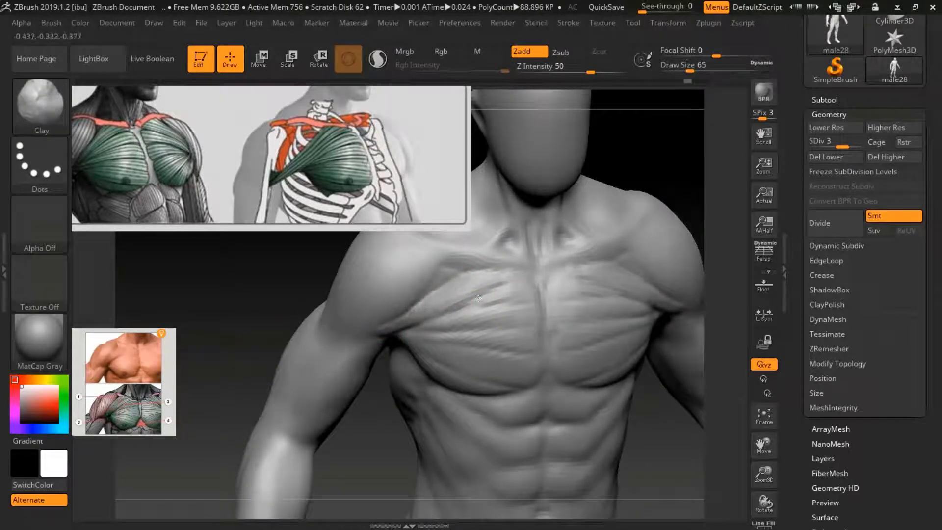
pyautogui.moveTo(683, 164); pyautogui.dragTo(637, 196, button='right')
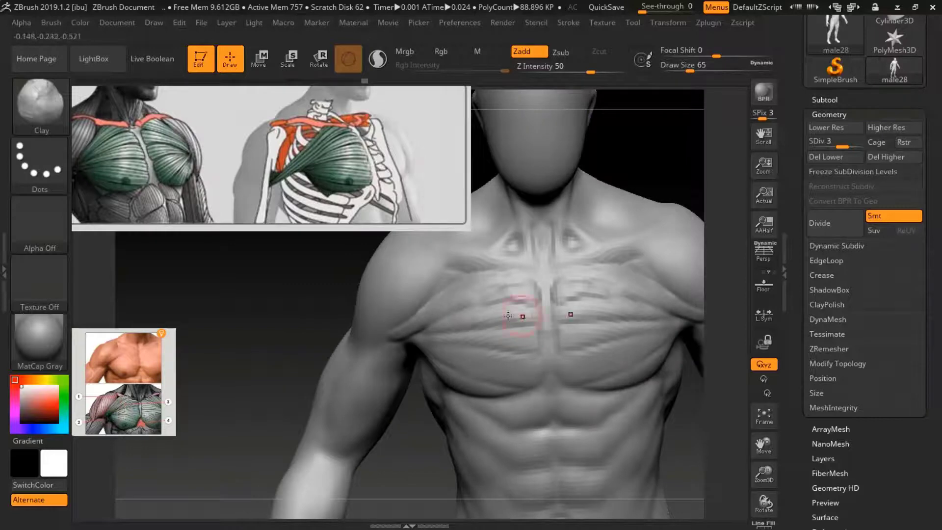
pyautogui.moveTo(486, 348); pyautogui.dragTo(524, 343, button='right')
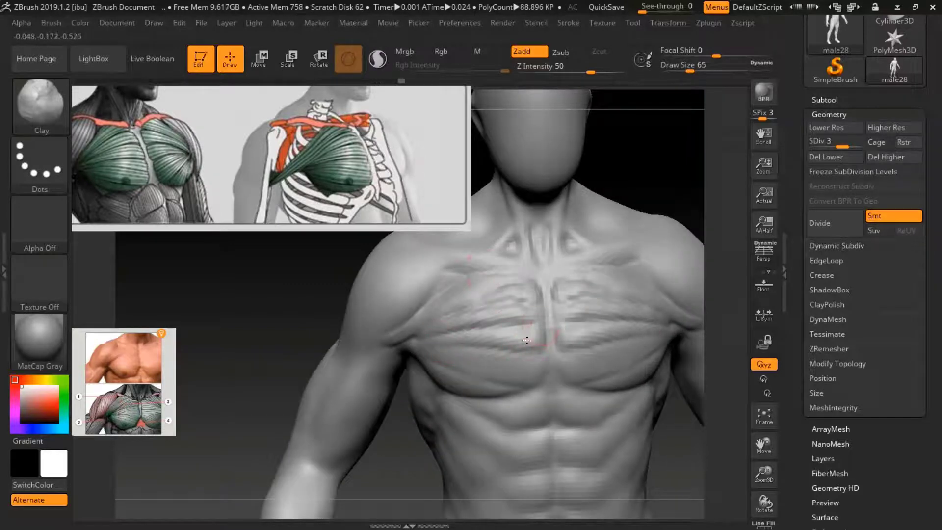
pyautogui.moveTo(535, 356)
pyautogui.mouseDown(button='right')
pyautogui.moveTo(442, 370)
pyautogui.moveTo(649, 268)
pyautogui.mouseUp(button='right')
pyautogui.keyDown('shift'); pyautogui.moveTo(631, 294); pyautogui.dragTo(550, 295); pyautogui.keyUp('shift')
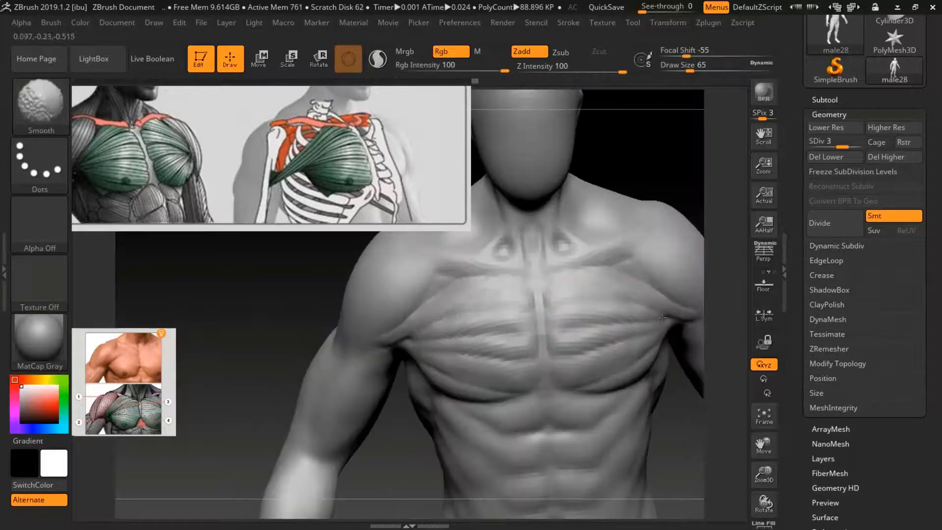
pyautogui.keyDown('shift'); pyautogui.moveTo(550, 339); pyautogui.dragTo(604, 333); pyautogui.keyUp('shift')
pyautogui.moveTo(640, 347); pyautogui.dragTo(564, 343, button='right')
# Turn the torso front-on, toggle between subdivision levels 4 and 3, and zoom on the left chest
pyautogui.moveTo(689, 70); pyautogui.dragTo(692, 71)
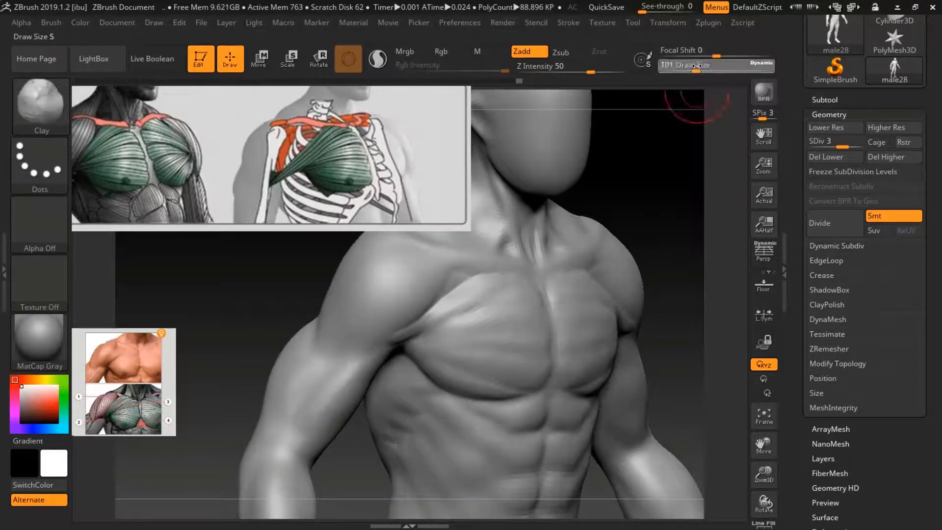
pyautogui.moveTo(531, 384); pyautogui.dragTo(609, 400, button='right')
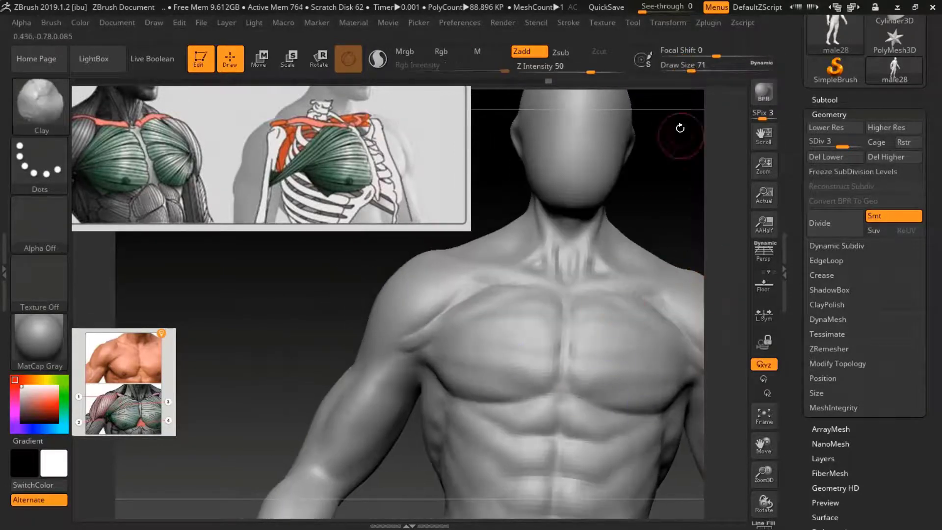
pyautogui.moveTo(680, 130); pyautogui.dragTo(400, 289, button='right')
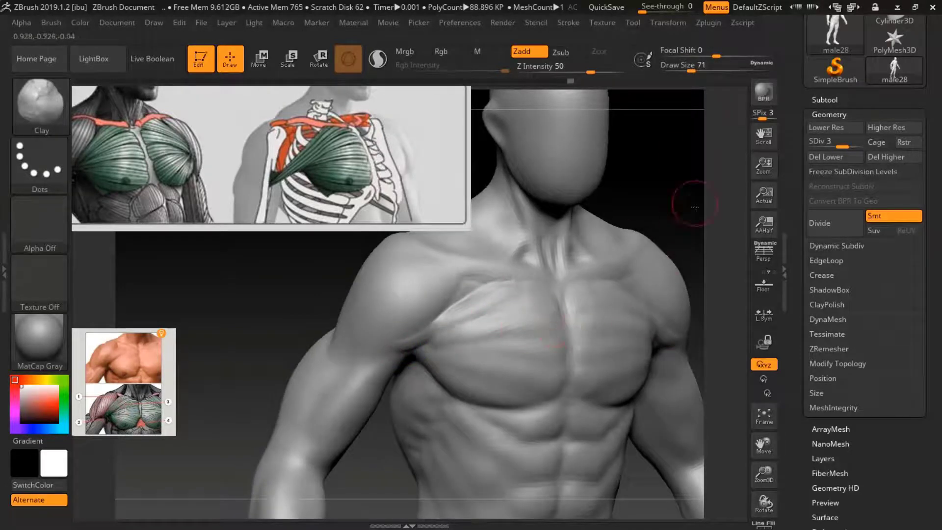
pyautogui.moveTo(694, 208)
pyautogui.mouseDown(button='right')
pyautogui.moveTo(630, 284)
pyautogui.moveTo(657, 315)
pyautogui.mouseUp(button='right')
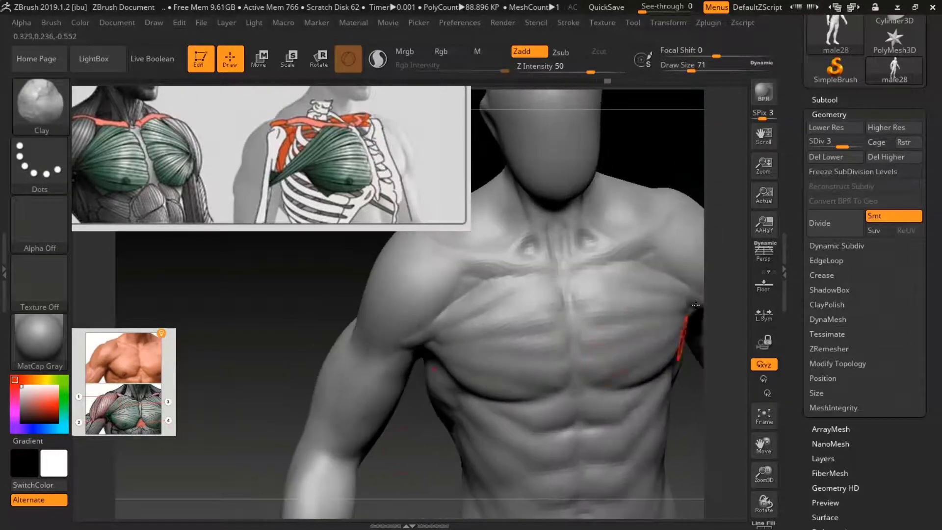
pyautogui.press('d')
pyautogui.moveTo(653, 221)
pyautogui.mouseDown(button='right')
pyautogui.moveTo(678, 173)
pyautogui.moveTo(449, 343)
pyautogui.mouseUp(button='right')
pyautogui.hotkey('shift', 'd')
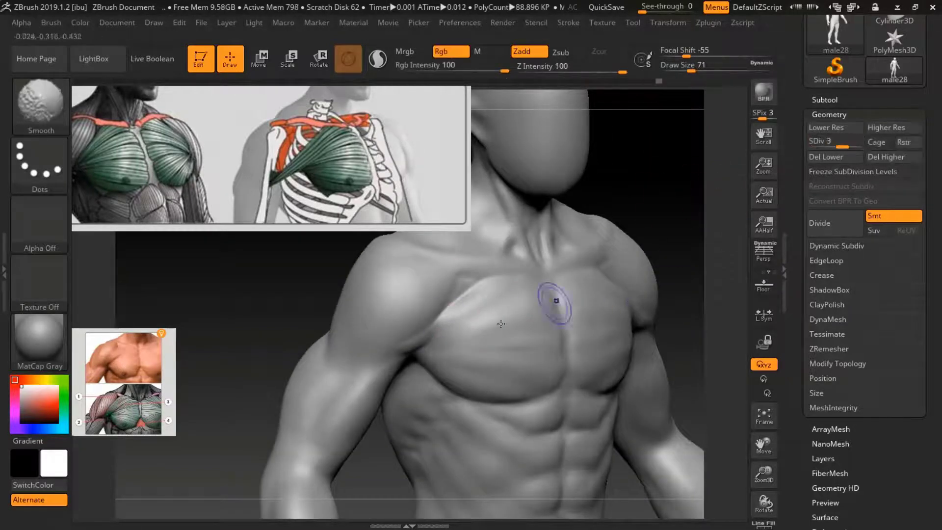
pyautogui.keyDown('alt'); pyautogui.moveTo(501, 324); pyautogui.dragTo(500, 236, button='right'); pyautogui.keyUp('alt')
# Select DamStandard at subdivision level 4 and frame the neck, collarbones and chest
pyautogui.press('b')
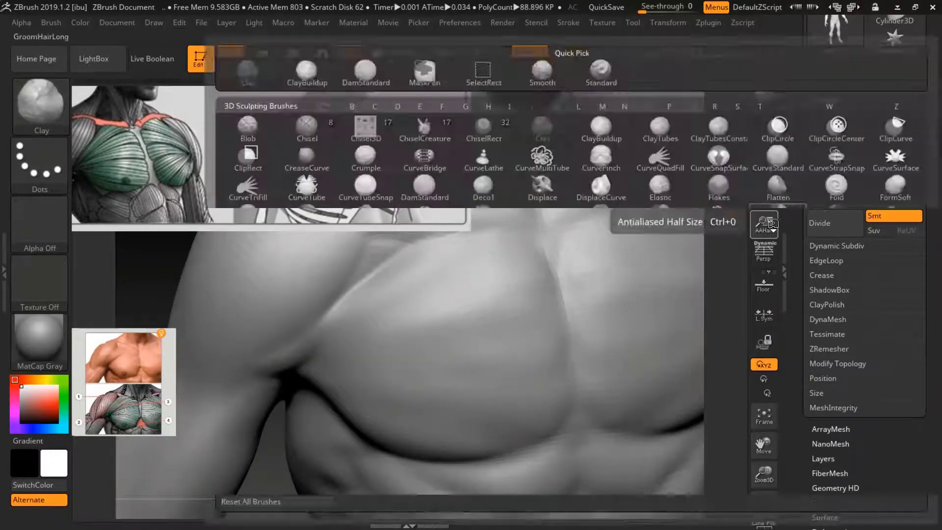
pyautogui.press('d')
pyautogui.press('s')
pyautogui.press('d')
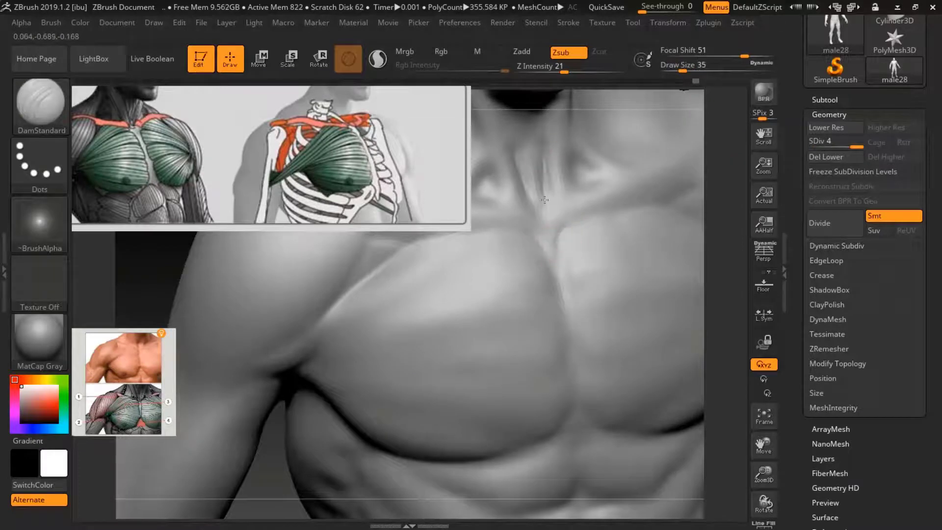
pyautogui.keyDown('alt'); pyautogui.moveTo(676, 156); pyautogui.dragTo(527, 233, button='right'); pyautogui.keyUp('alt')
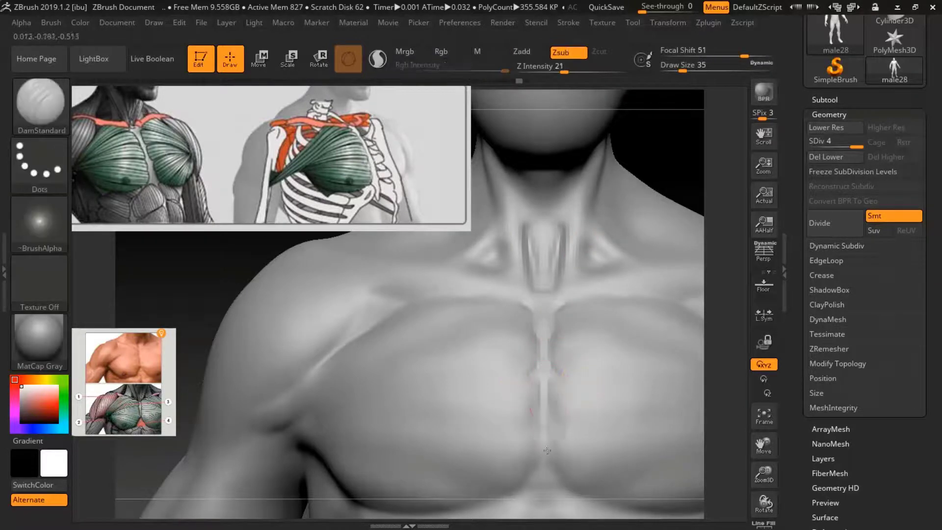
pyautogui.keyDown('alt'); pyautogui.moveTo(552, 471); pyautogui.dragTo(483, 284, button='right'); pyautogui.keyUp('alt')
# Swap the reference overlay to the chest2 reference image and reposition it
pyautogui.hotkey('shift', 'z')
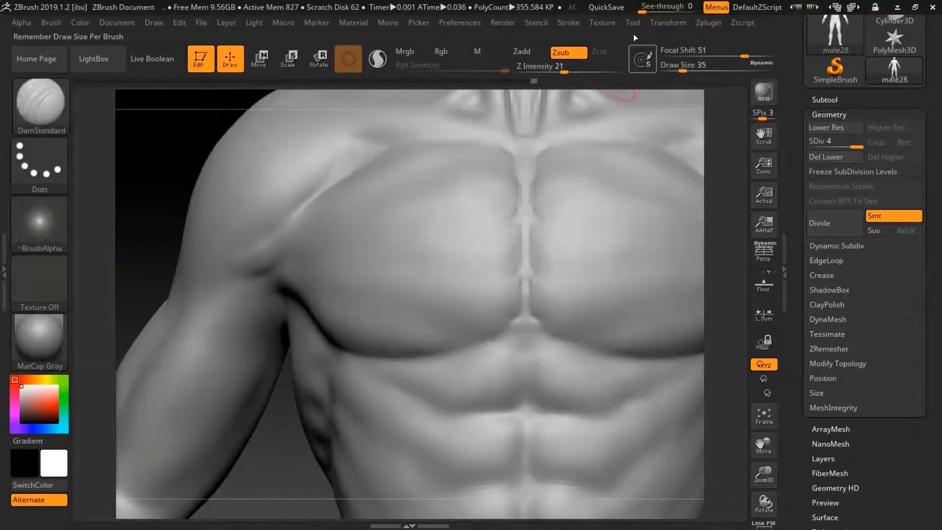
pyautogui.click(602, 22)
pyautogui.click(707, 271)
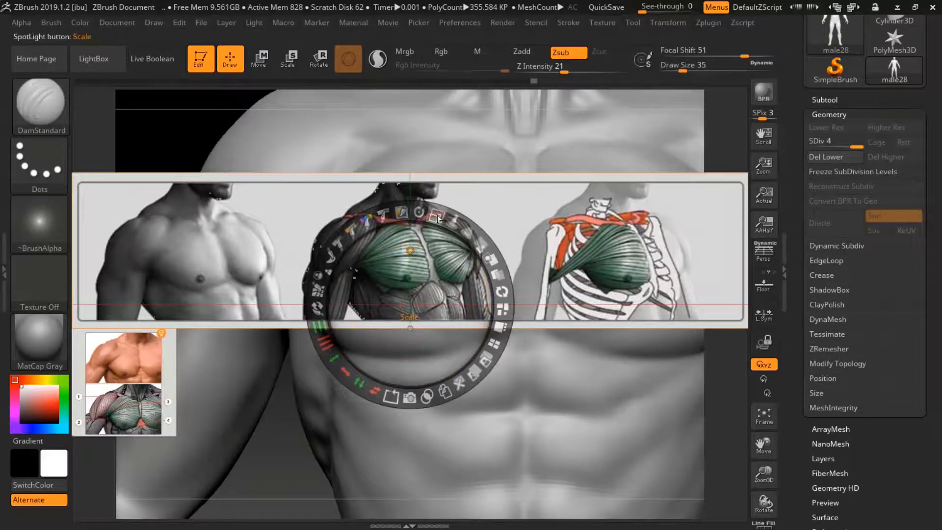
pyautogui.moveTo(476, 398); pyautogui.dragTo(476, 294)
pyautogui.hotkey('shift', 'z')
pyautogui.click(602, 22)
pyautogui.click(708, 271)
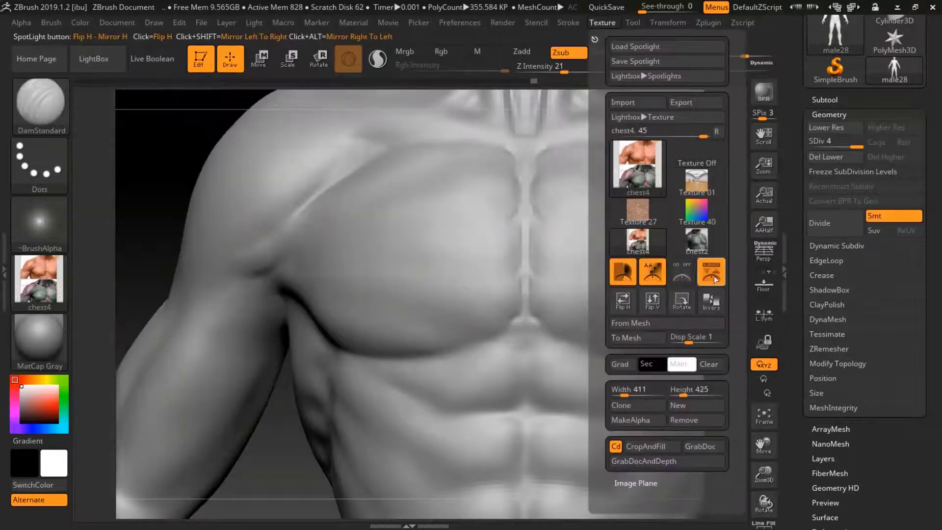
pyautogui.hotkey('shift', 'z')
# Zoom around the torso to study the left pectoral and abs against the reference
pyautogui.moveTo(765, 443); pyautogui.dragTo(620, 290)
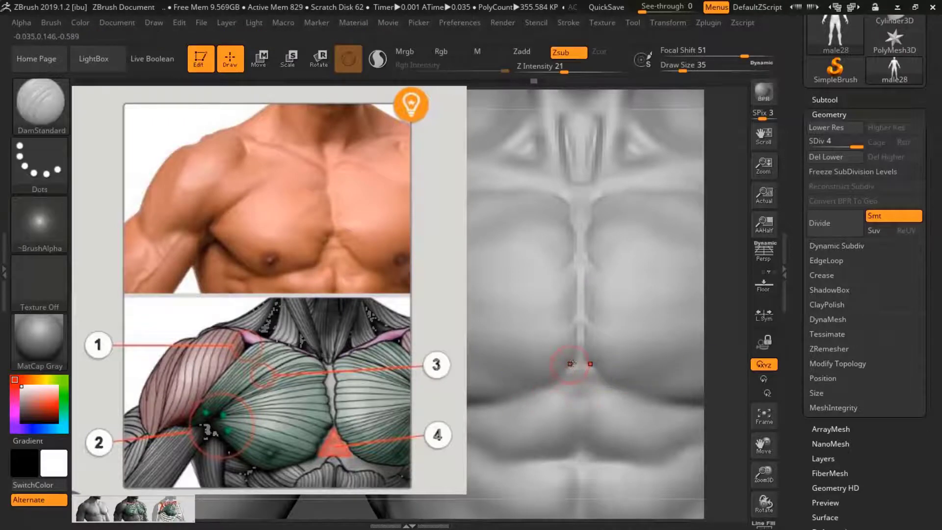
pyautogui.moveTo(763, 473); pyautogui.dragTo(658, 301)
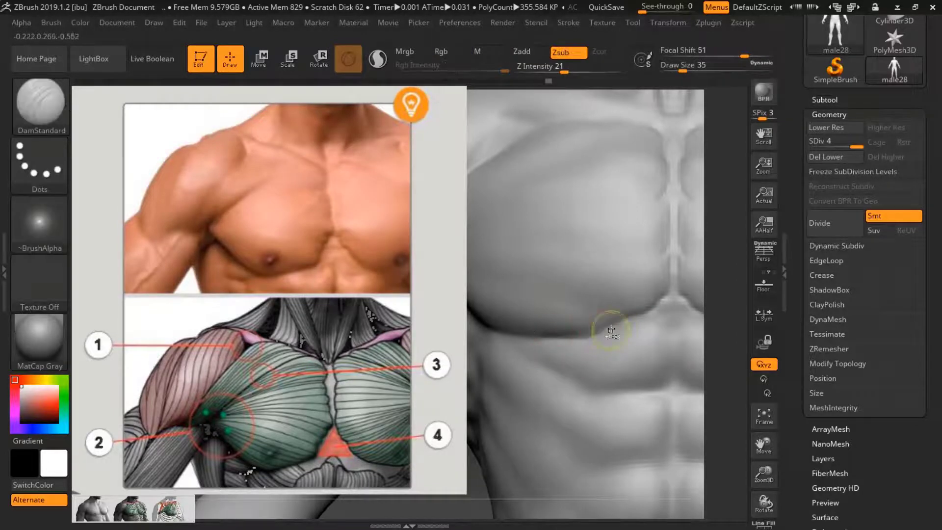
pyautogui.moveTo(766, 419); pyautogui.dragTo(517, 324)
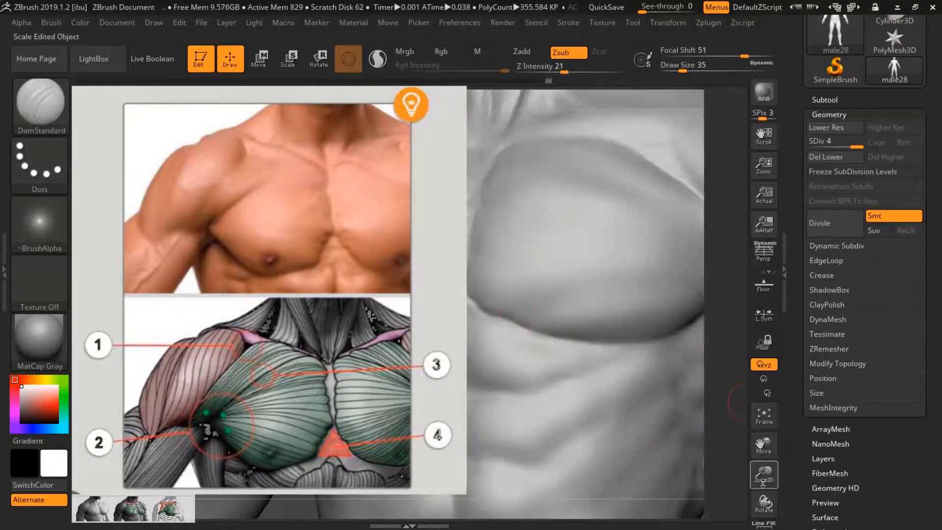
pyautogui.moveTo(763, 483); pyautogui.dragTo(603, 257)
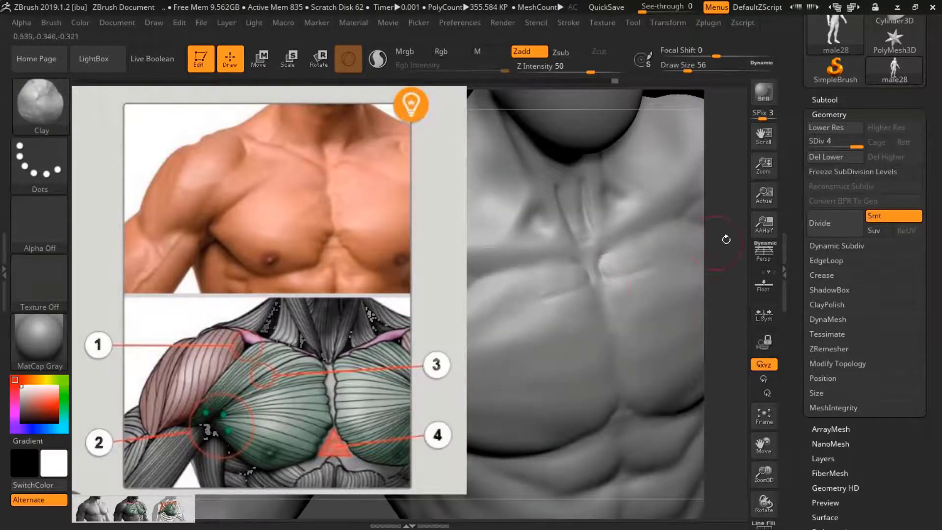
pyautogui.moveTo(763, 474); pyautogui.dragTo(751, 427)
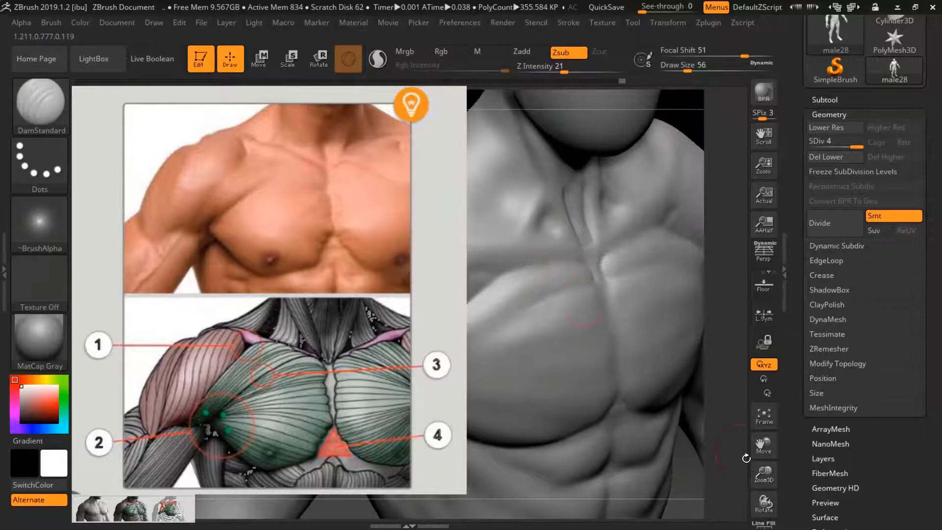
pyautogui.moveTo(746, 458); pyautogui.dragTo(598, 307)
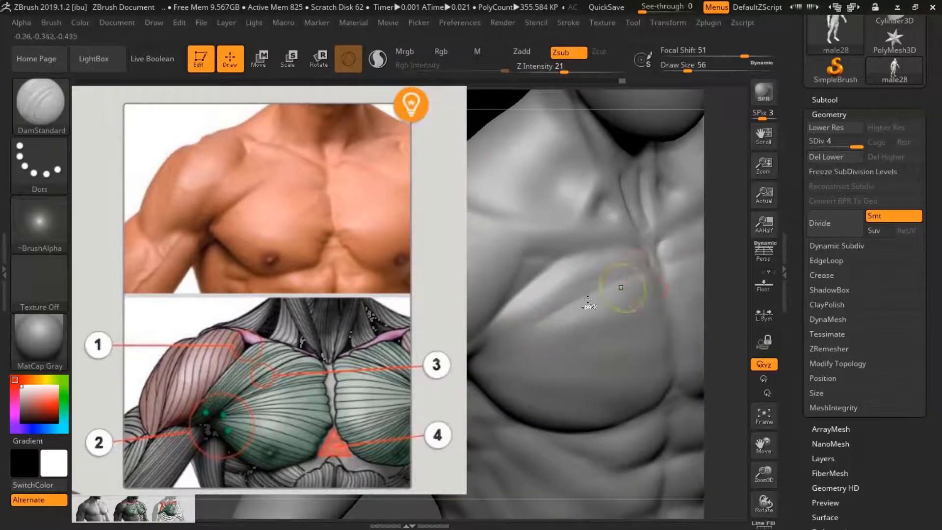
# Build up clay on the upper left pectoral with ClayBuildup and smooth the right pectoral
pyautogui.press('b')
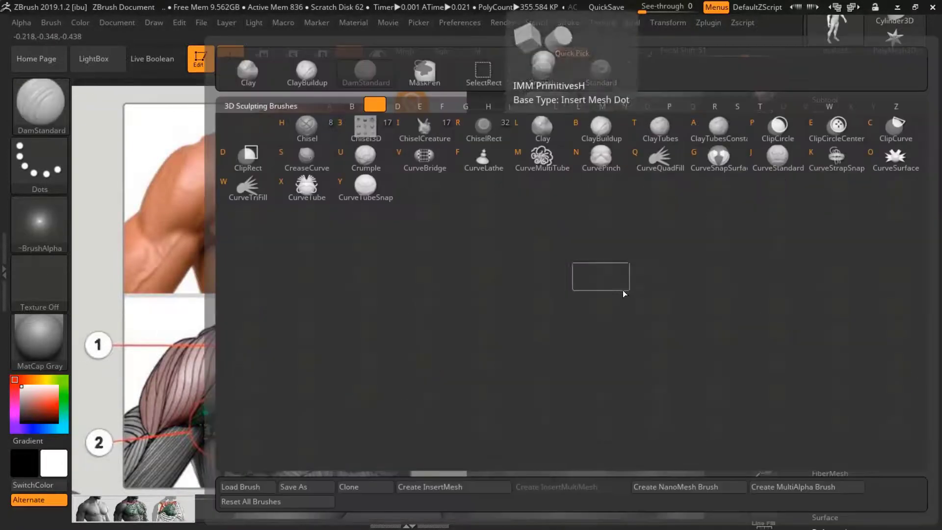
pyautogui.press('c')
pyautogui.press('b')
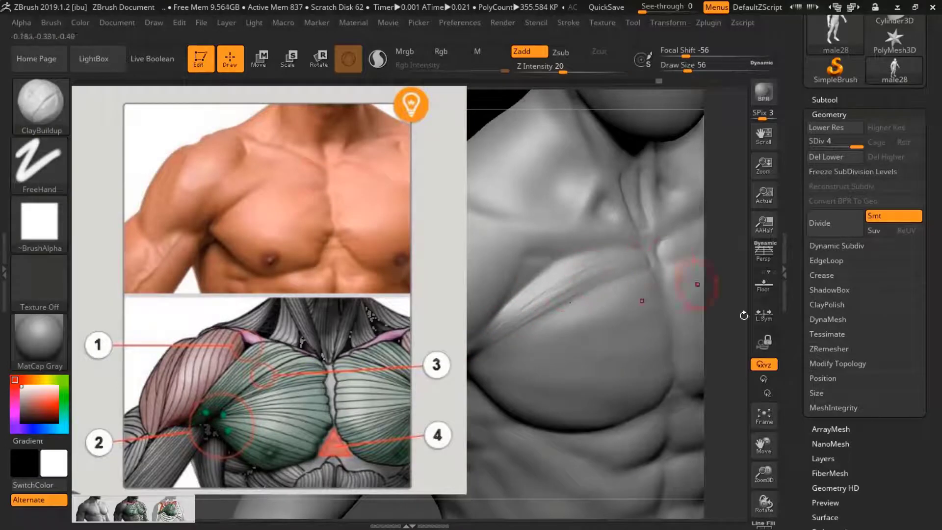
pyautogui.moveTo(743, 315); pyautogui.dragTo(746, 452)
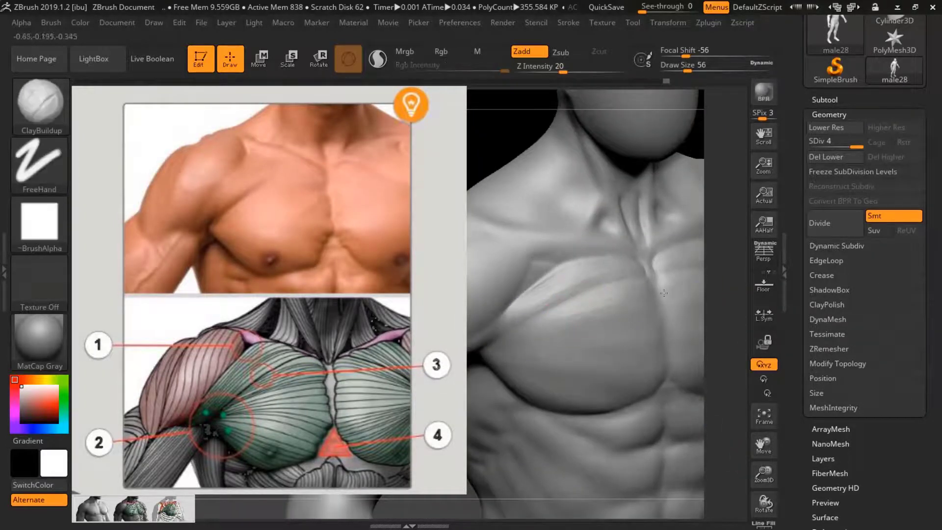
pyautogui.moveTo(664, 293); pyautogui.dragTo(642, 336)
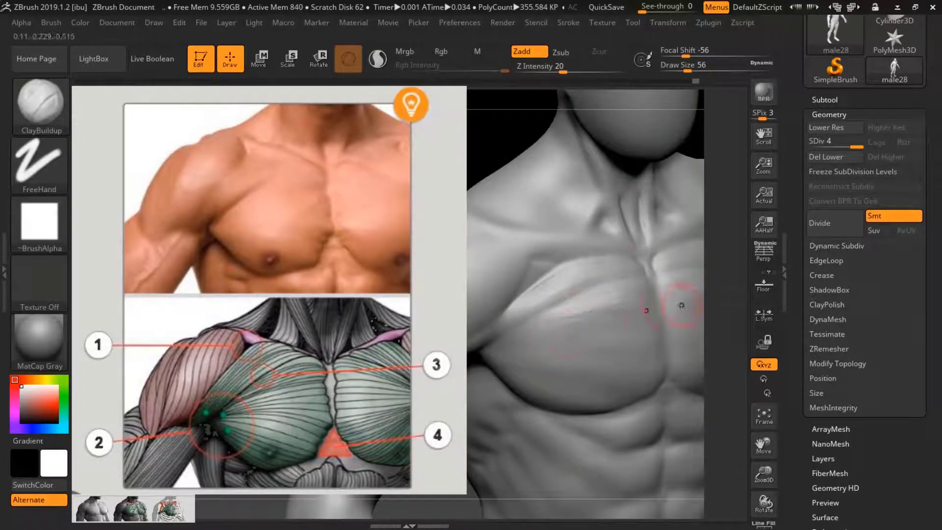
pyautogui.press('shift')
pyautogui.keyDown('alt'); pyautogui.moveTo(534, 311); pyautogui.dragTo(228, 157, button='right'); pyautogui.keyUp('alt')
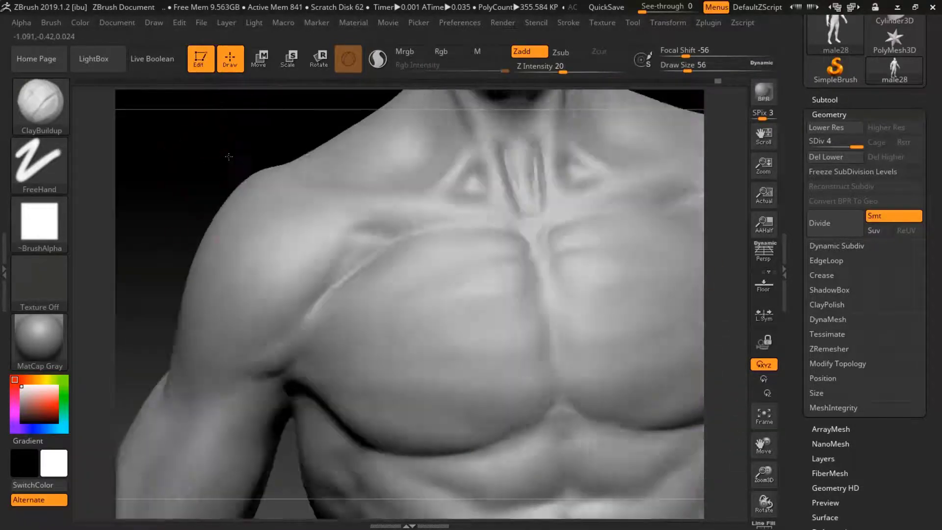
pyautogui.moveTo(229, 156); pyautogui.dragTo(248, 373)
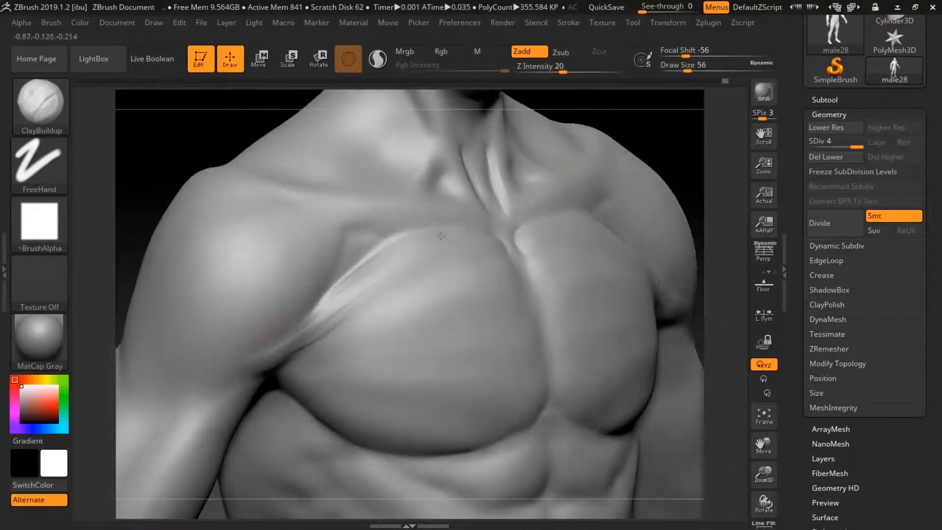
pyautogui.press('shift')
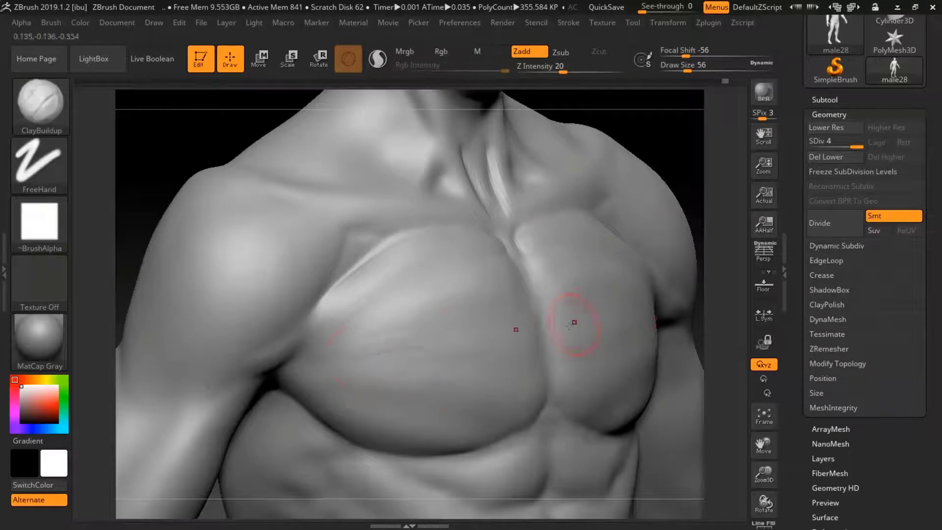
pyautogui.keyDown('shift'); pyautogui.moveTo(505, 368); pyautogui.dragTo(354, 368); pyautogui.keyUp('shift')
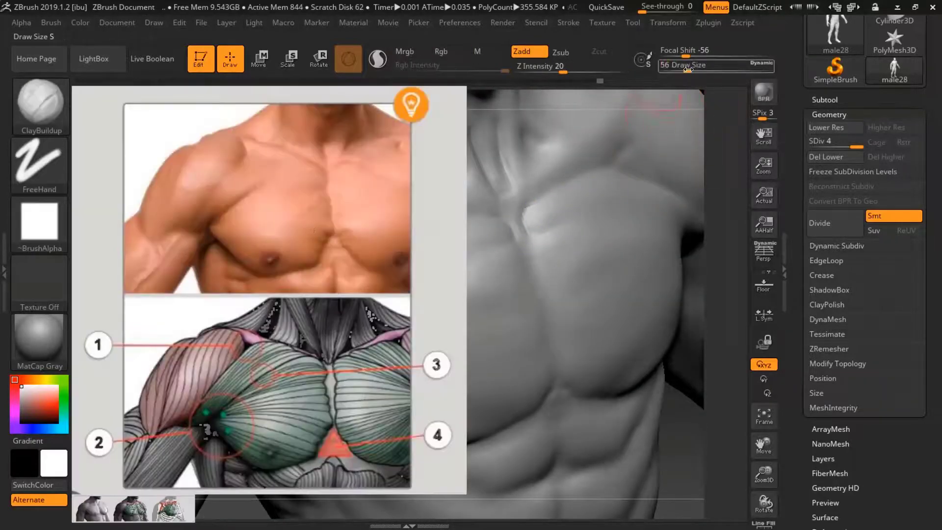
# Carve a DamStandard crease down the sternum line, then rotate the torso to check it
pyautogui.press('b')
pyautogui.press('d')
pyautogui.press('s')
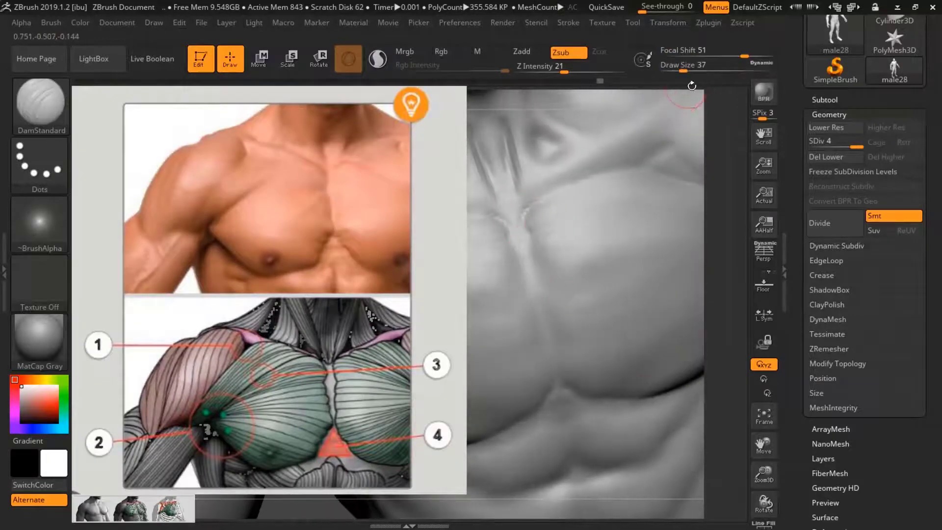
pyautogui.moveTo(530, 255); pyautogui.dragTo(538, 284)
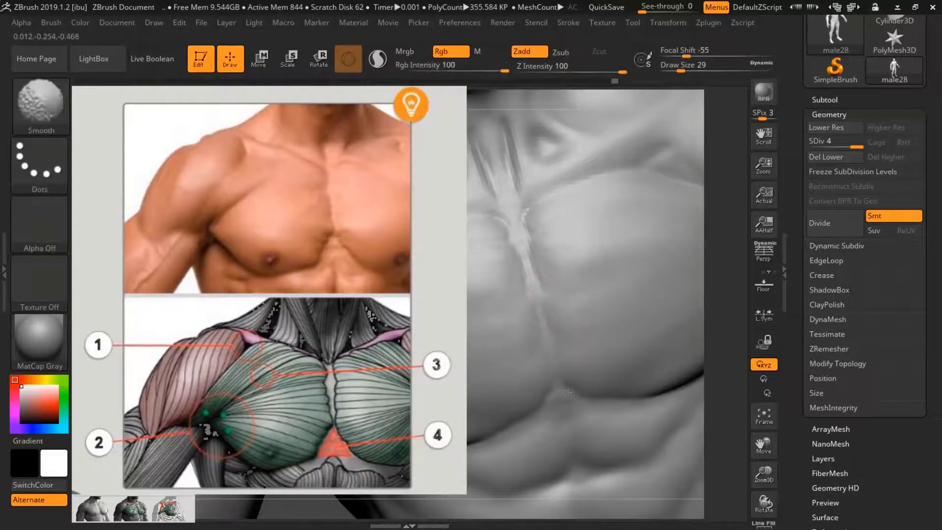
pyautogui.press('f')
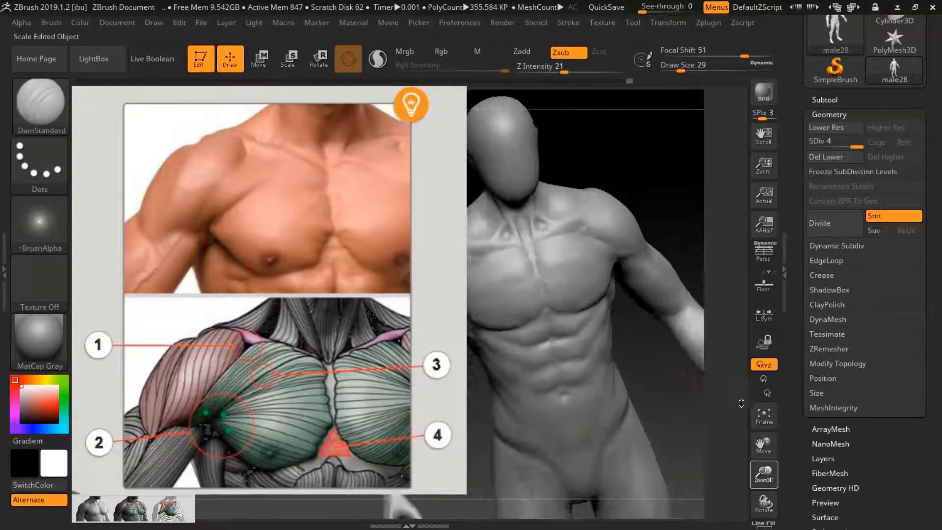
pyautogui.moveTo(697, 343)
pyautogui.keyDown('alt'); pyautogui.mouseDown()
pyautogui.moveTo(697, 371)
pyautogui.moveTo(799, 385)
pyautogui.mouseUp(); pyautogui.keyUp('alt')
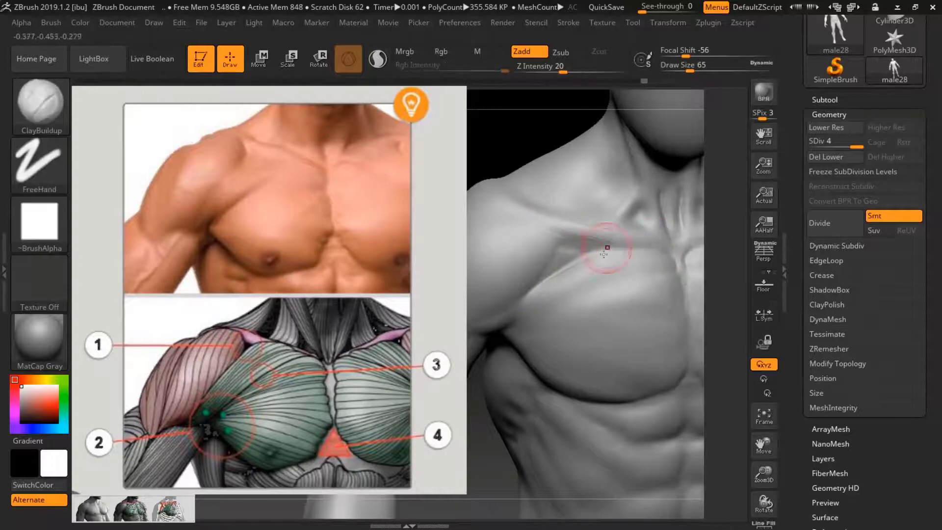
pyautogui.press('shift')
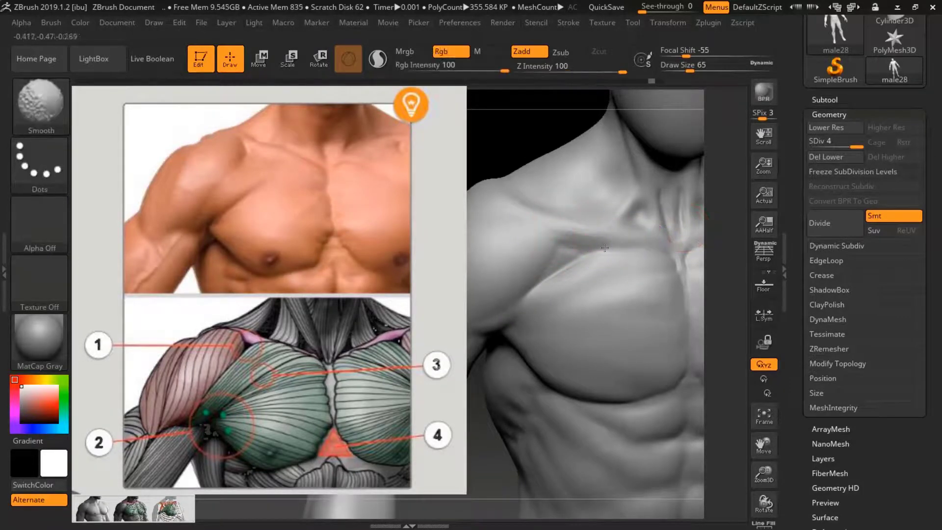
pyautogui.moveTo(671, 208); pyautogui.dragTo(666, 226, button='right')
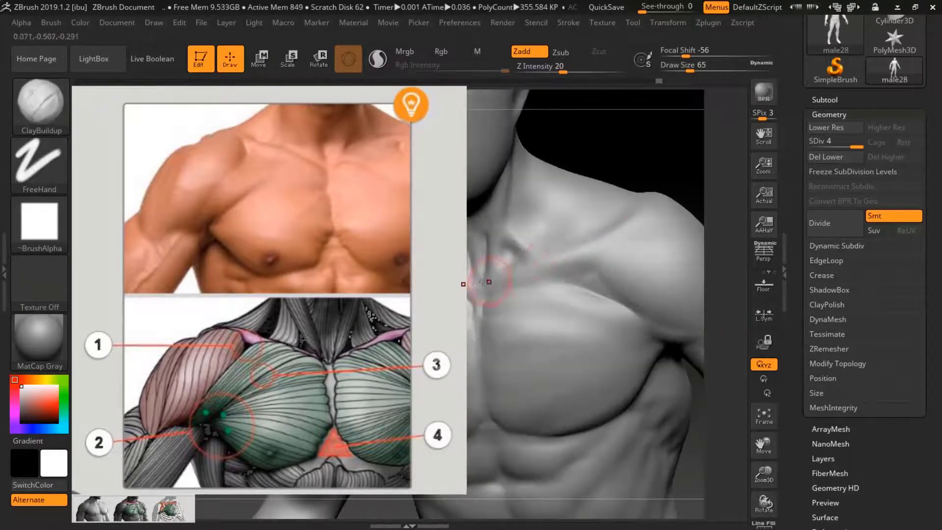
pyautogui.press('shift')
pyautogui.press('shift')
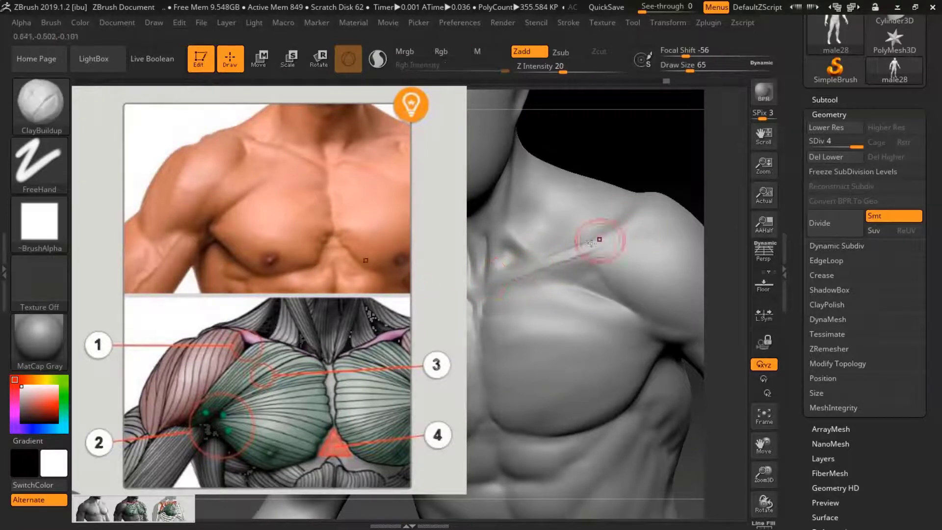
pyautogui.press('shift')
pyautogui.press('shift')
pyautogui.press('shift')
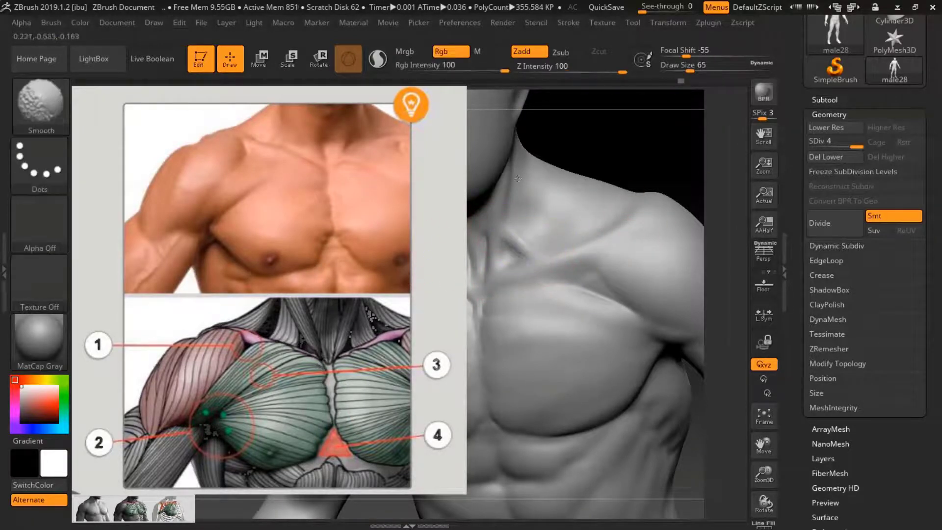
pyautogui.moveTo(550, 265)
pyautogui.mouseDown(button='right')
pyautogui.moveTo(714, 147)
pyautogui.moveTo(641, 245)
pyautogui.mouseUp(button='right')
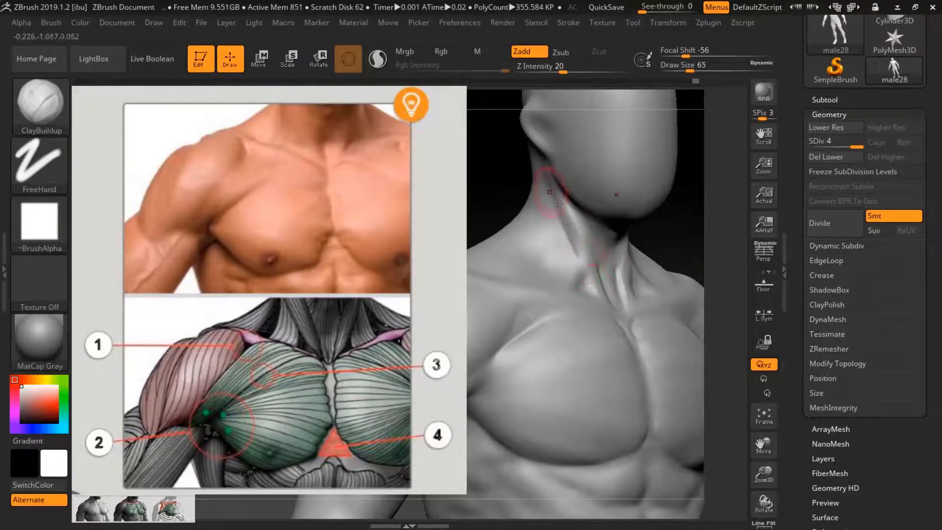
pyautogui.moveTo(559, 204); pyautogui.dragTo(642, 304)
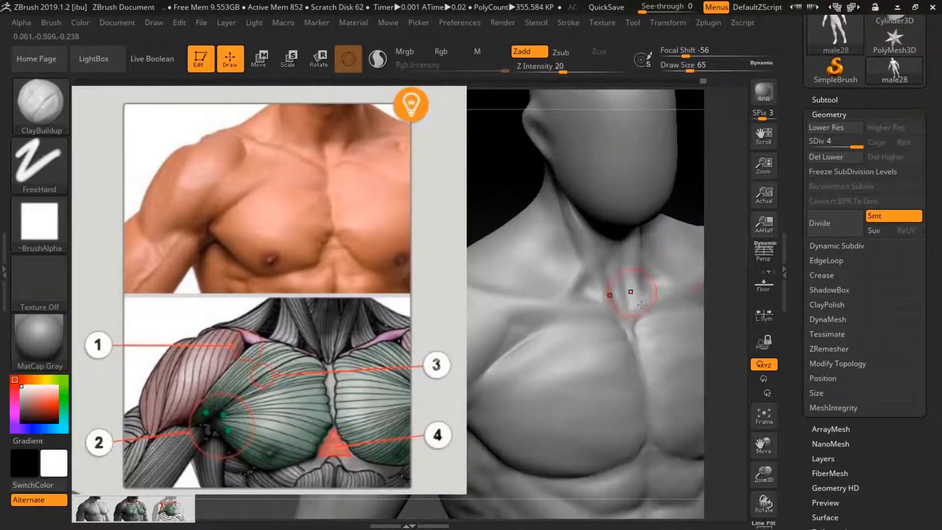
# Switch to ClayBuildup at size 20 and smooth the sternum groove and cross-mark
pyautogui.press('b')
pyautogui.press('d')
pyautogui.press('s')
pyautogui.moveTo(736, 407)
pyautogui.mouseDown()
pyautogui.moveTo(653, 162)
pyautogui.moveTo(572, 291)
pyautogui.mouseUp()
pyautogui.press('b')
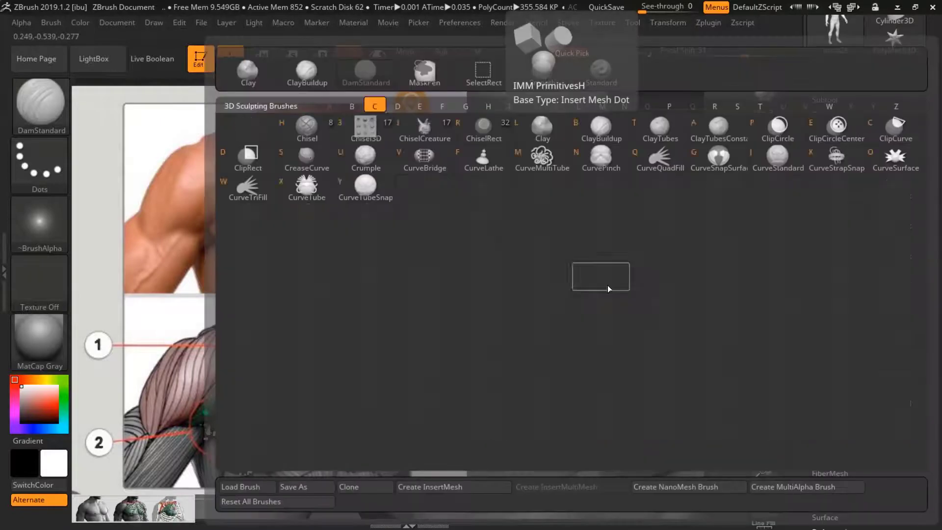
pyautogui.press('c')
pyautogui.press('b')
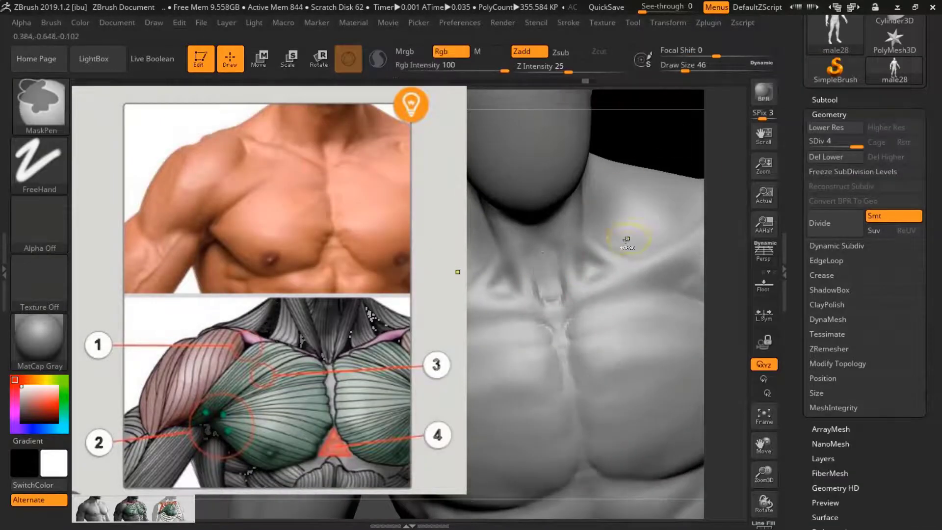
pyautogui.moveTo(698, 68); pyautogui.dragTo(692, 68)
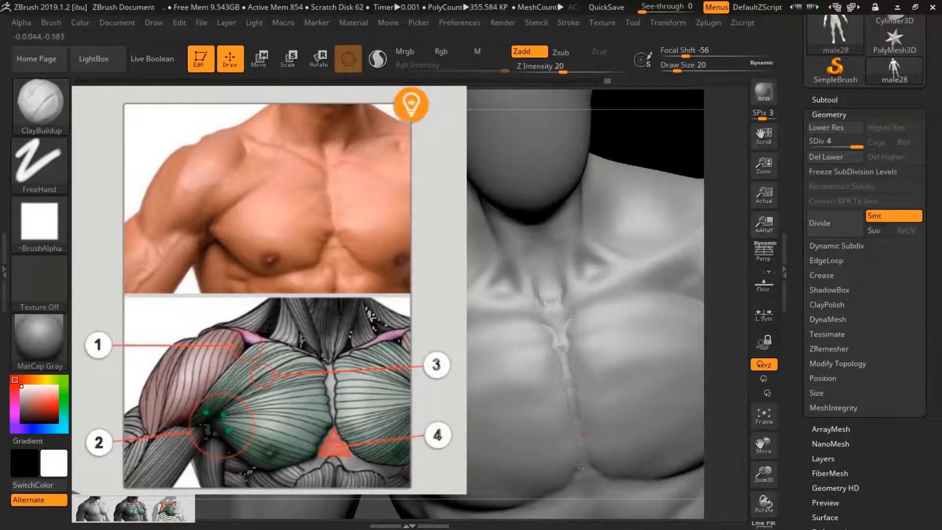
pyautogui.moveTo(682, 147); pyautogui.dragTo(685, 178)
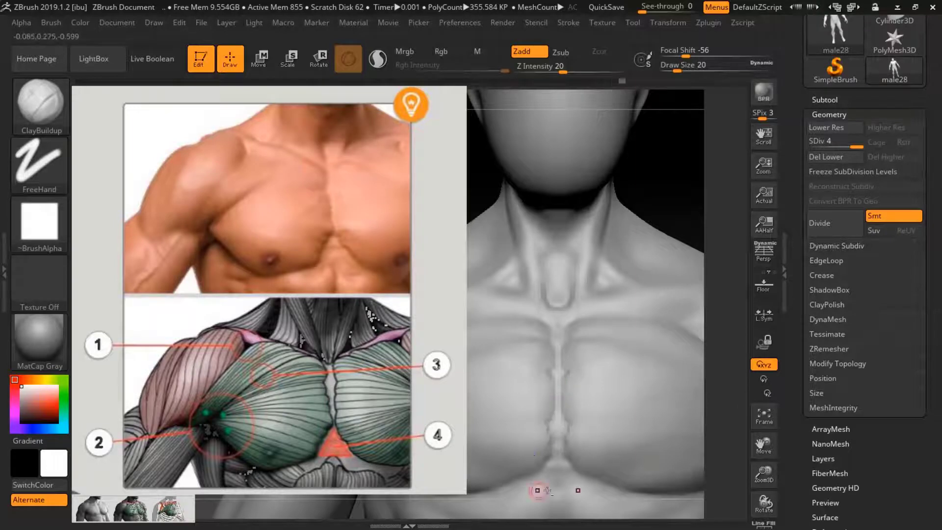
pyautogui.keyDown('shift'); pyautogui.moveTo(558, 446); pyautogui.dragTo(564, 383); pyautogui.keyUp('shift')
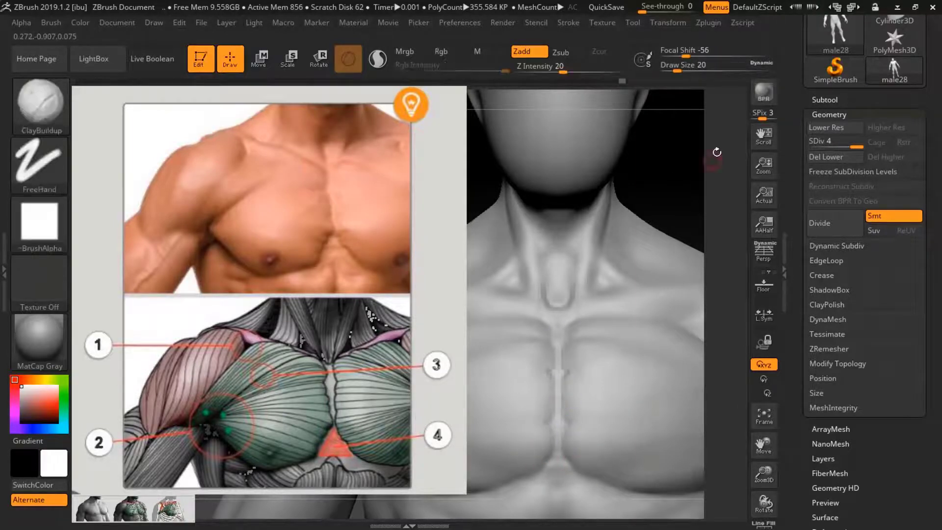
# Rotate the neck and chest, then set the ClayBuildup draw size to 33
pyautogui.moveTo(687, 206); pyautogui.dragTo(694, 182)
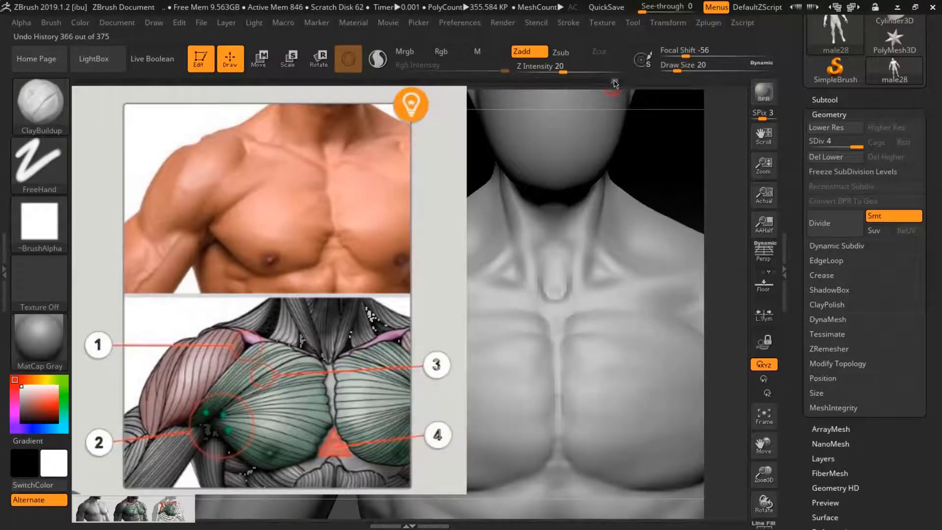
pyautogui.moveTo(685, 156); pyautogui.dragTo(629, 184)
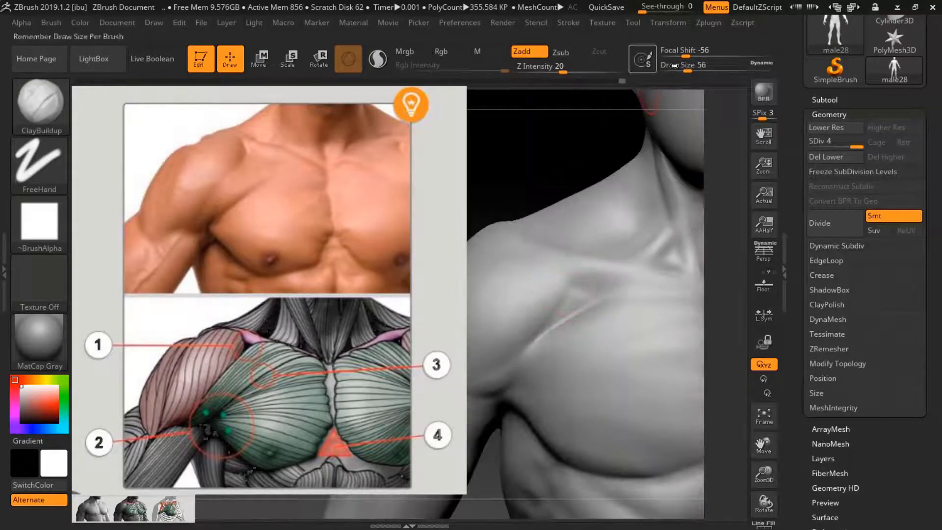
pyautogui.write('bcb33')
pyautogui.press('ctrl')
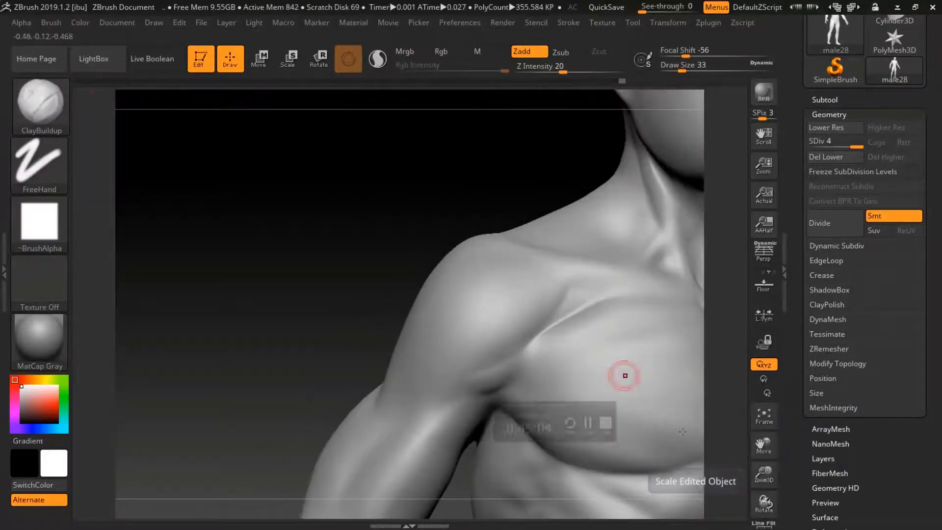
# Select DamStandard, reframe on the chest, and enlarge the draw size to 56
pyautogui.moveTo(622, 375)
pyautogui.keyDown('alt'); pyautogui.mouseDown()
pyautogui.moveTo(572, 307)
pyautogui.moveTo(613, 291)
pyautogui.mouseUp(); pyautogui.keyUp('alt')
pyautogui.press('b')
pyautogui.press('d')
pyautogui.press('s')
pyautogui.press('b')
pyautogui.press('c')
pyautogui.press('b')
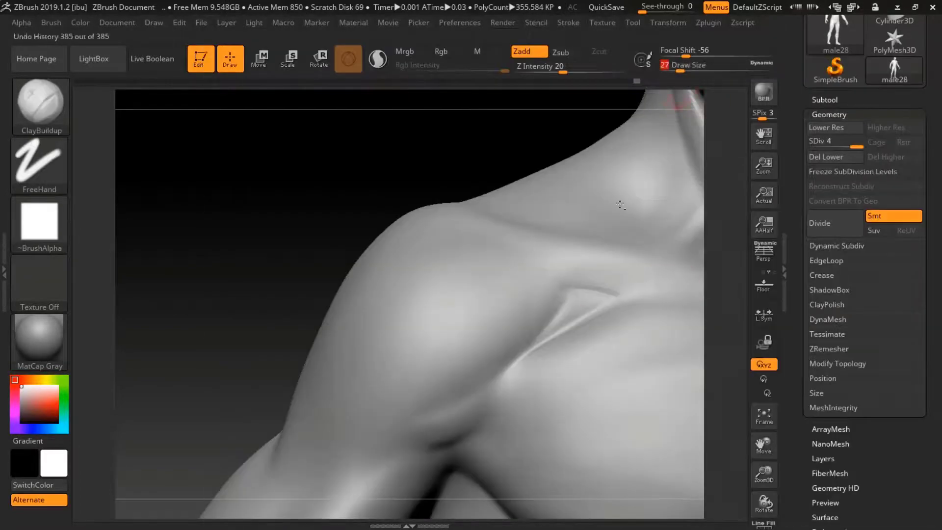
pyautogui.click(755, 412)
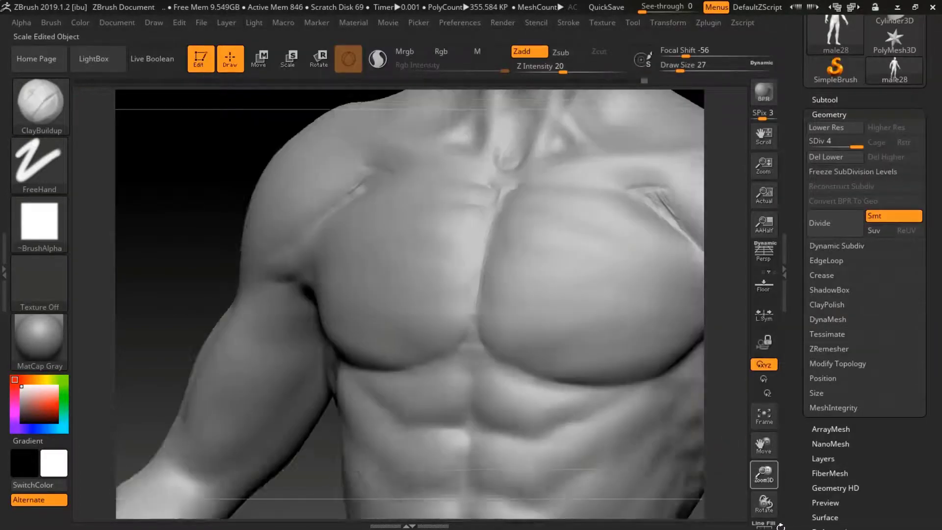
pyautogui.keyDown('alt'); pyautogui.moveTo(637, 344); pyautogui.dragTo(500, 238); pyautogui.keyUp('alt')
pyautogui.moveTo(495, 238)
pyautogui.mouseDown(button='right')
pyautogui.moveTo(539, 229)
pyautogui.moveTo(491, 196)
pyautogui.mouseUp(button='right')
pyautogui.keyDown('alt'); pyautogui.moveTo(632, 152); pyautogui.dragTo(719, 128); pyautogui.keyUp('alt')
pyautogui.press('b')
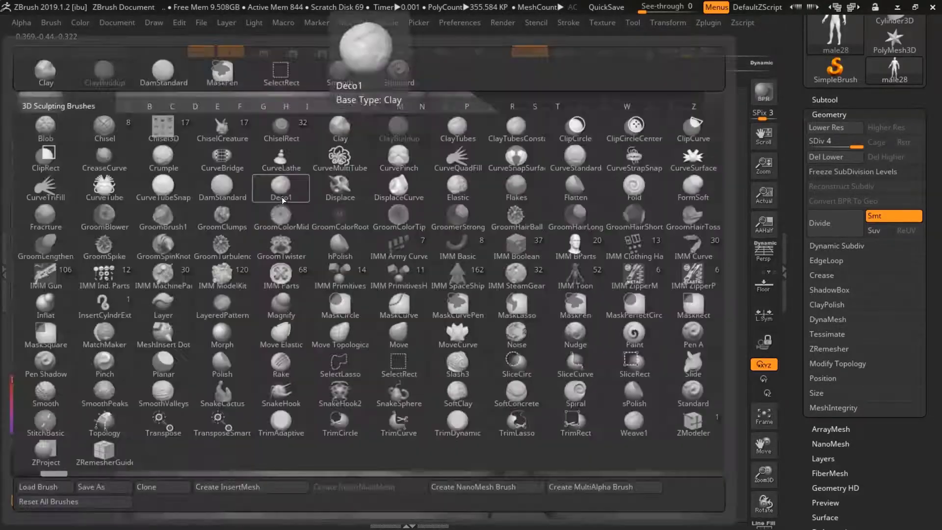
pyautogui.press('Escape')
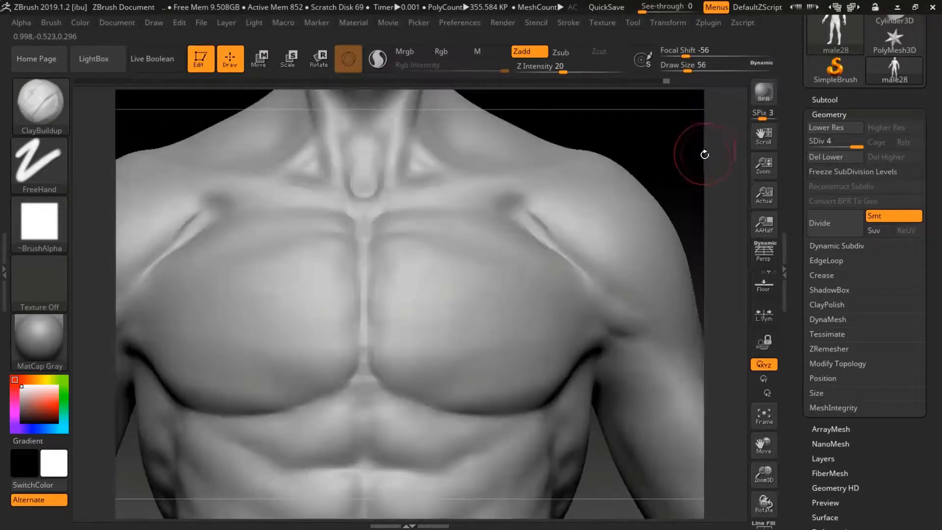
# Smooth the groove near the left pectoral below the collarbone, then view the chest front-on
pyautogui.moveTo(763, 474); pyautogui.dragTo(761, 432)
pyautogui.keyDown('alt'); pyautogui.moveTo(686, 252); pyautogui.dragTo(222, 303); pyautogui.keyUp('alt')
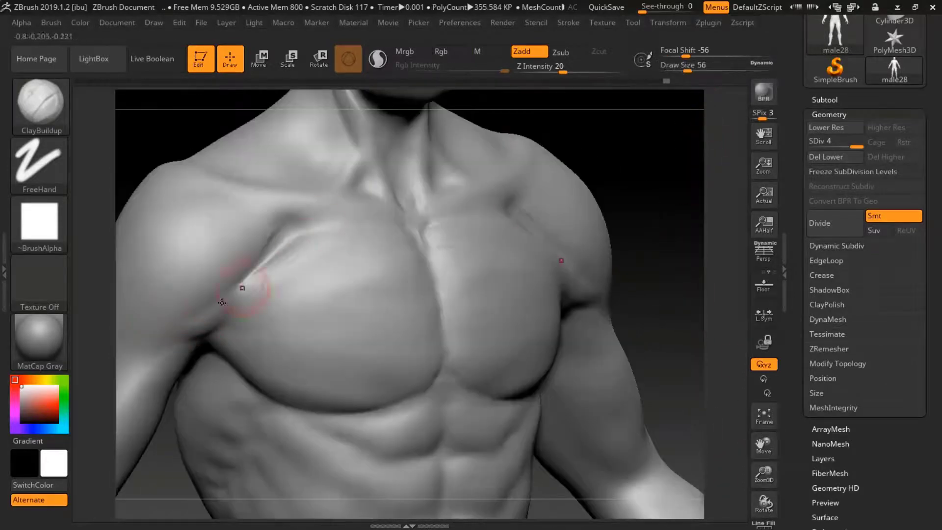
pyautogui.moveTo(290, 220)
pyautogui.mouseDown(button='right')
pyautogui.moveTo(579, 158)
pyautogui.moveTo(586, 229)
pyautogui.mouseUp(button='right')
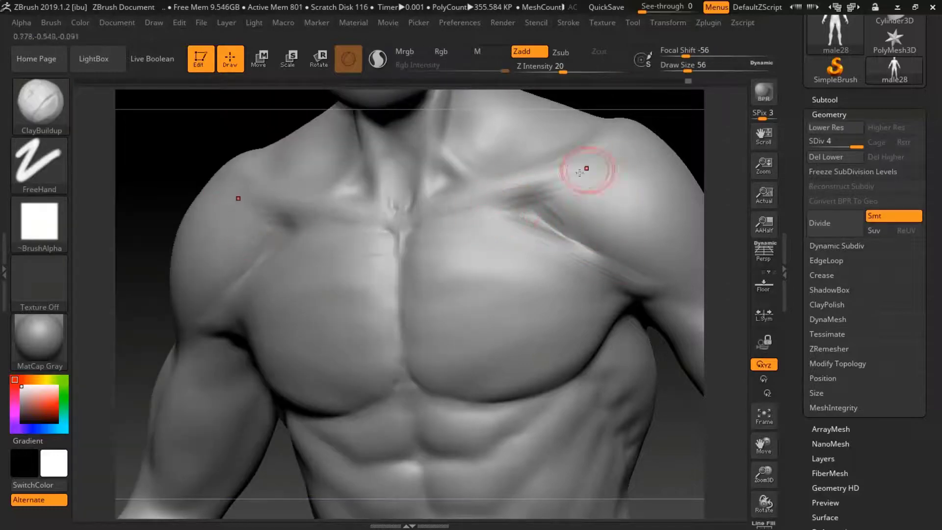
pyautogui.moveTo(579, 173); pyautogui.dragTo(431, 210, button='right')
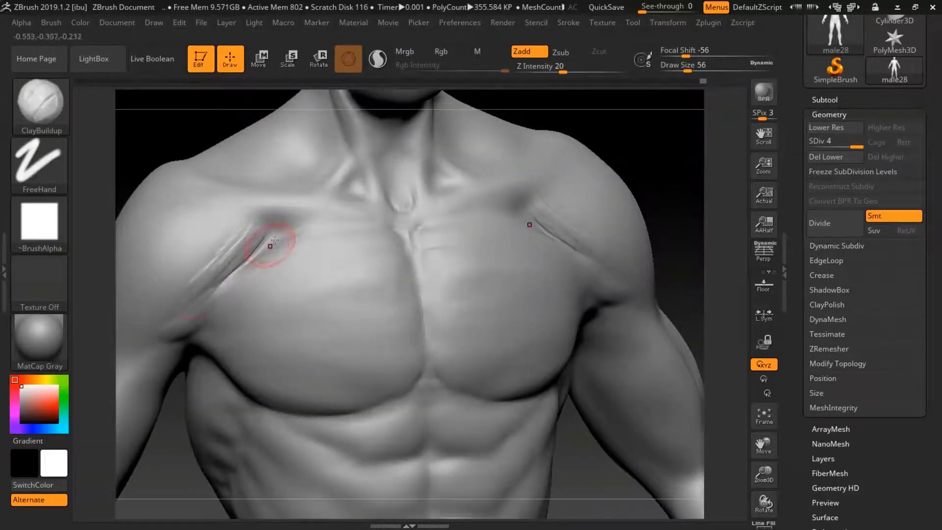
pyautogui.keyDown('shift'); pyautogui.moveTo(275, 241); pyautogui.dragTo(224, 271); pyautogui.keyUp('shift')
pyautogui.moveTo(158, 324); pyautogui.dragTo(480, 216, button='right')
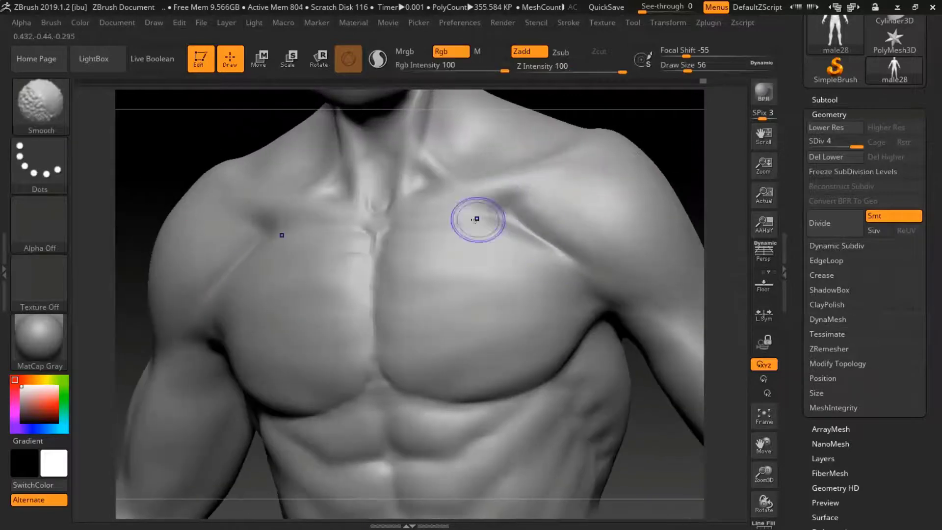
pyautogui.moveTo(656, 238)
pyautogui.mouseDown(button='right')
pyautogui.moveTo(677, 142)
pyautogui.moveTo(691, 146)
pyautogui.mouseUp(button='right')
# Pick DamStandard at the top subdivision level, set size 65, and frame the right collarbone
pyautogui.press('b')
pyautogui.press('d')
pyautogui.press('s')
pyautogui.hotkey('shift', 'd')
pyautogui.press('d')
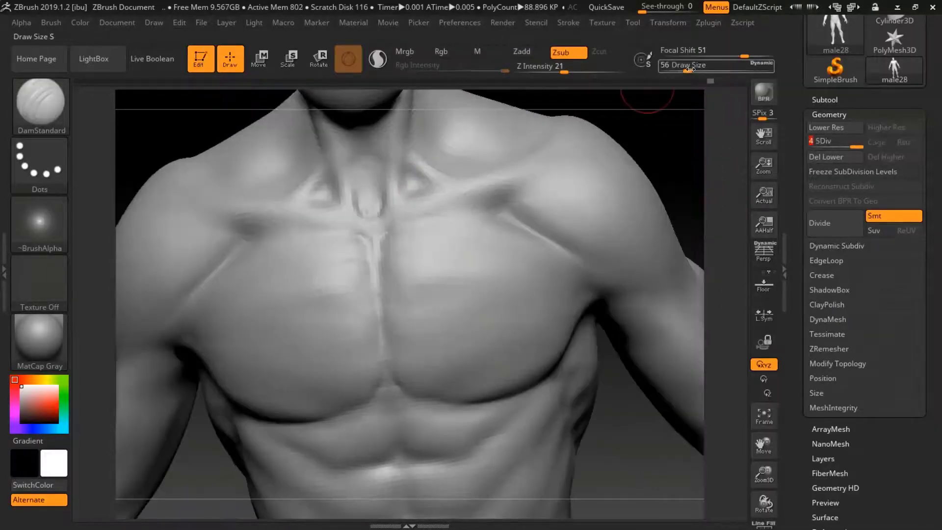
pyautogui.moveTo(687, 71); pyautogui.dragTo(690, 71)
pyautogui.moveTo(411, 222); pyautogui.dragTo(442, 201, button='right')
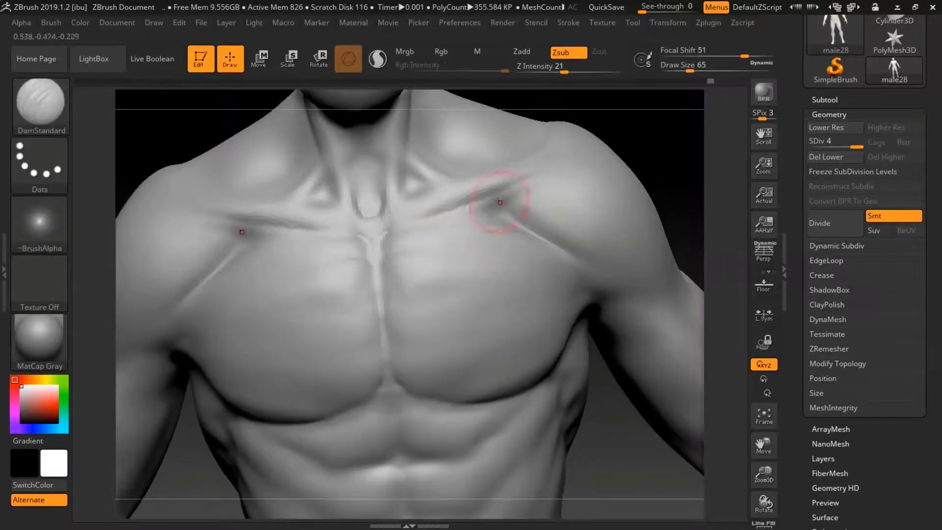
pyautogui.keyDown('shift'); pyautogui.moveTo(656, 176); pyautogui.dragTo(410, 147, button='right'); pyautogui.keyUp('shift')
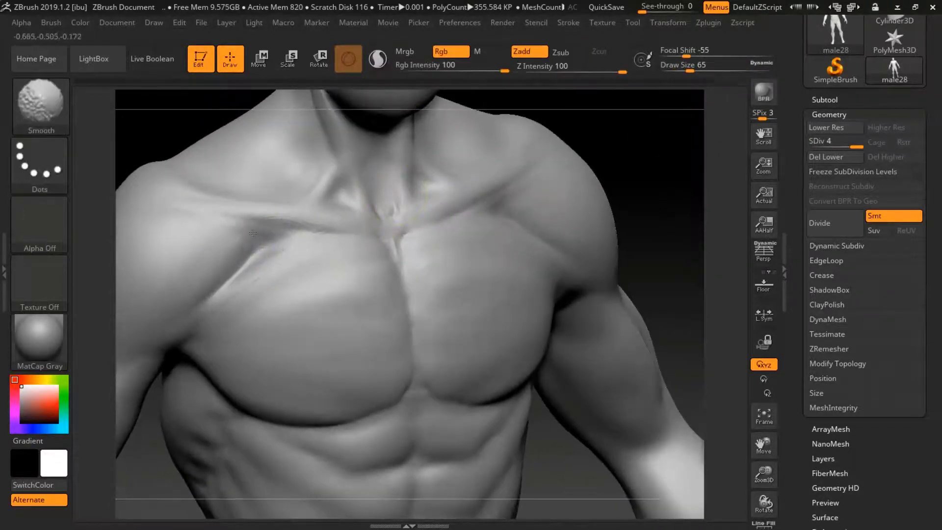
pyautogui.moveTo(237, 269); pyautogui.dragTo(531, 189, button='right')
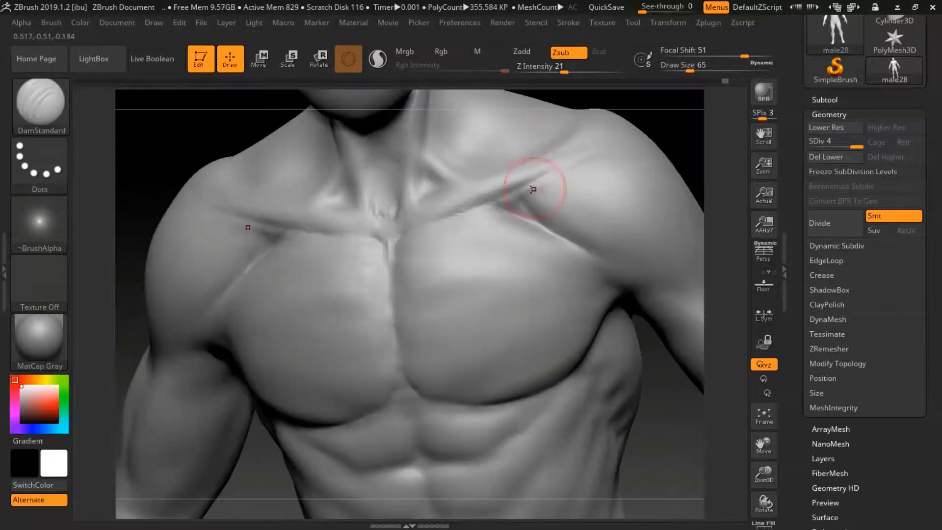
# Carve along the right collarbone, smooth across it, and drop a subdivision level
pyautogui.keyDown('shift'); pyautogui.moveTo(505, 206); pyautogui.dragTo(564, 201); pyautogui.keyUp('shift')
pyautogui.moveTo(564, 201)
pyautogui.mouseDown(button='right')
pyautogui.moveTo(656, 117)
pyautogui.moveTo(426, 192)
pyautogui.mouseUp(button='right')
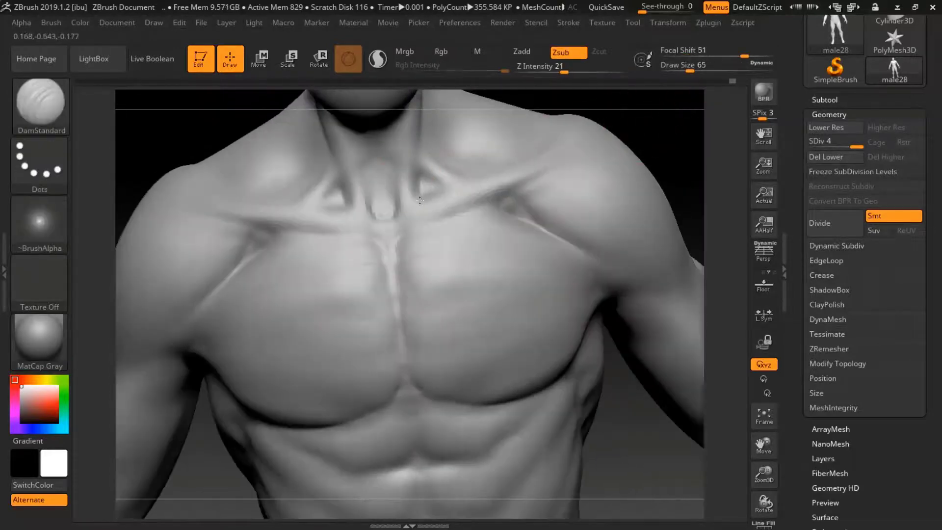
pyautogui.keyDown('shift'); pyautogui.moveTo(420, 190); pyautogui.dragTo(540, 214); pyautogui.keyUp('shift')
pyautogui.moveTo(540, 214)
pyautogui.mouseDown(button='right')
pyautogui.moveTo(485, 186)
pyautogui.moveTo(442, 224)
pyautogui.mouseUp(button='right')
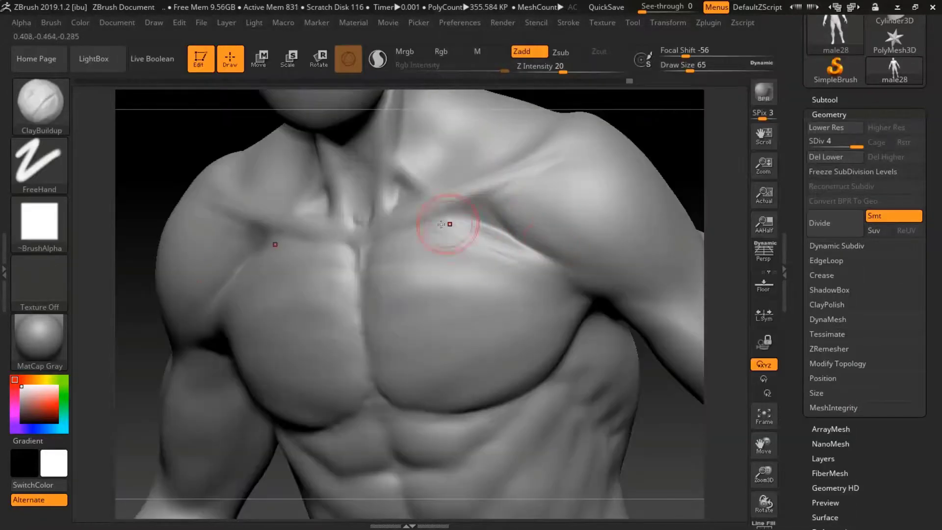
pyautogui.moveTo(825, 141); pyautogui.dragTo(814, 142)
pyautogui.moveTo(689, 119); pyautogui.dragTo(651, 128, button='right')
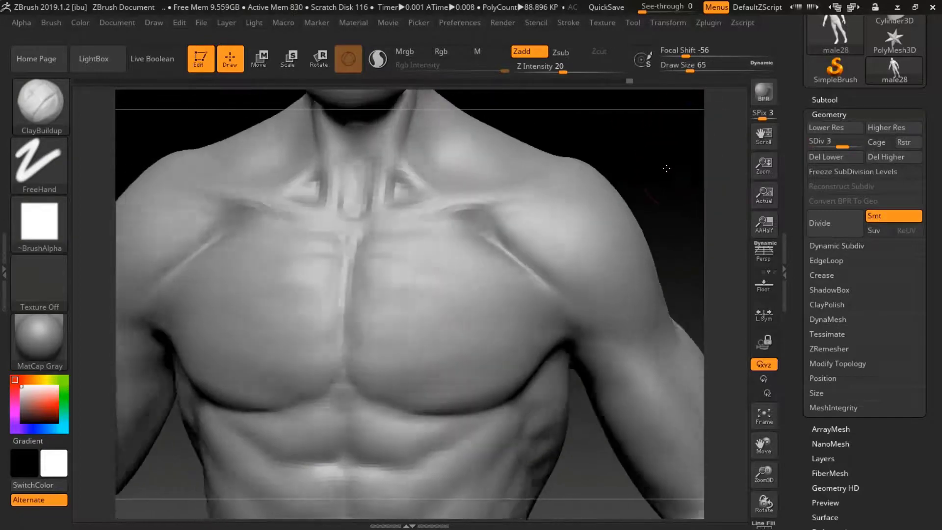
# Try the Move brush at the top subdivision level, then reselect DamStandard for the lower chest
pyautogui.press('b')
pyautogui.press('v')
pyautogui.press('d')
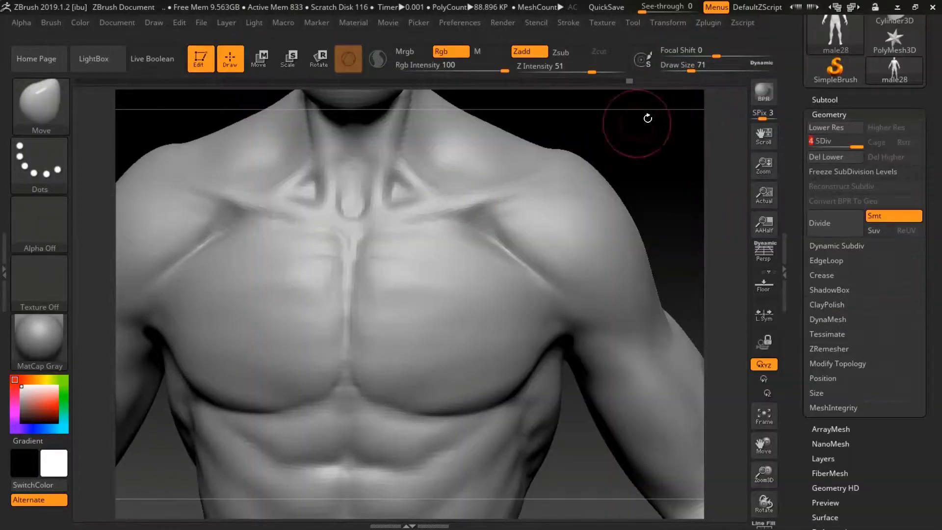
pyautogui.moveTo(553, 174); pyautogui.dragTo(456, 138, button='right')
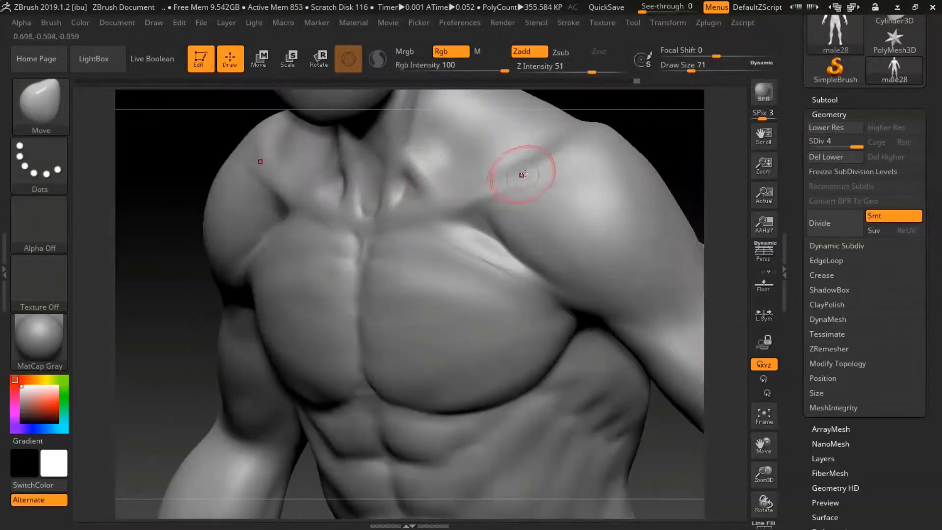
pyautogui.press('b')
pyautogui.press('c')
pyautogui.press('b')
pyautogui.moveTo(448, 210); pyautogui.dragTo(659, 148, button='right')
pyautogui.press('b')
pyautogui.press('d')
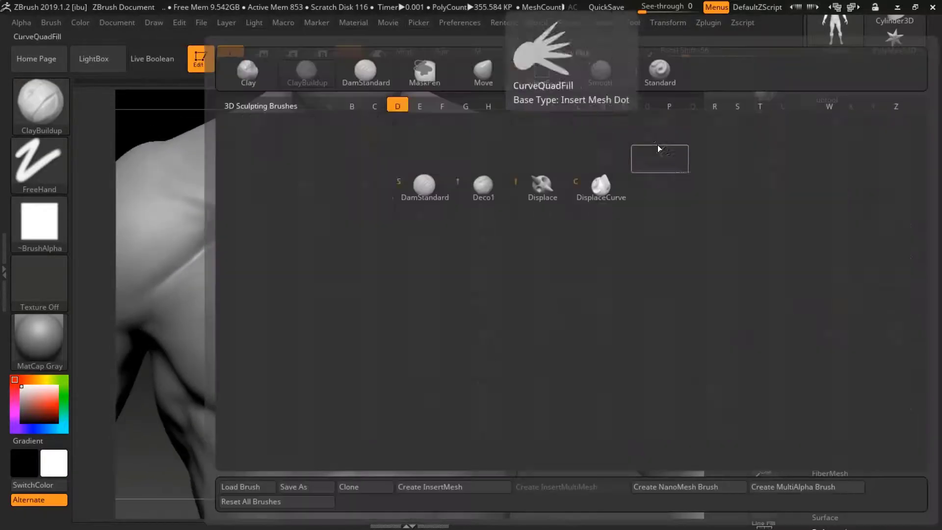
pyautogui.press('s')
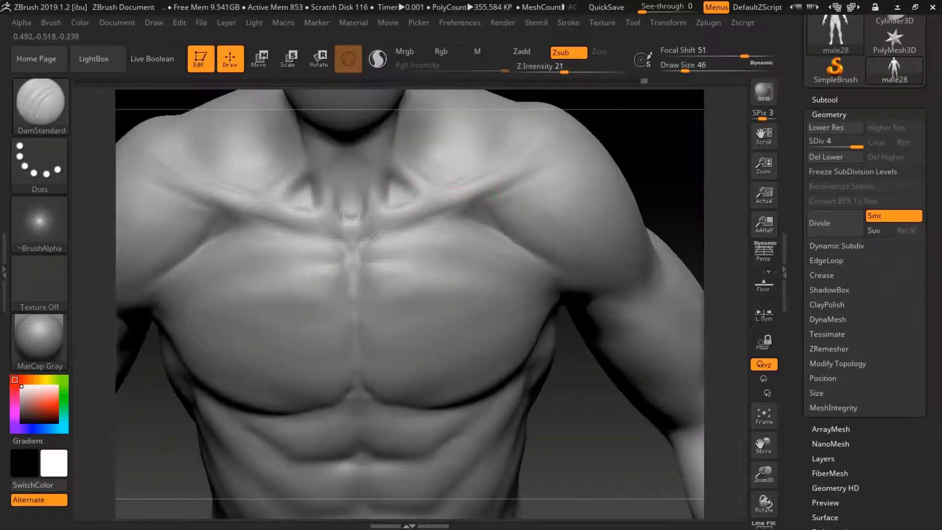
pyautogui.moveTo(247, 217); pyautogui.dragTo(427, 234, button='right')
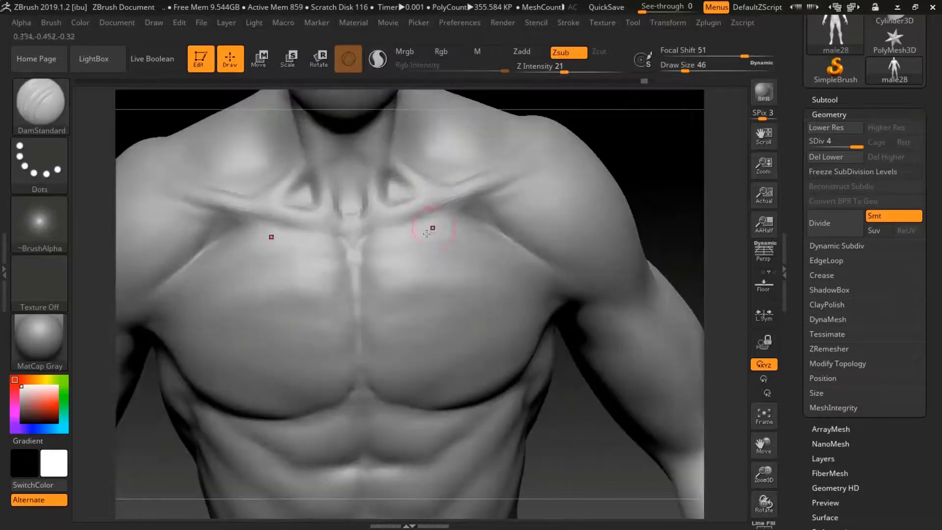
# Smooth the collarbone furrows on the upper chest, then reselect ClayBuildup and view front-on
pyautogui.press('shift')
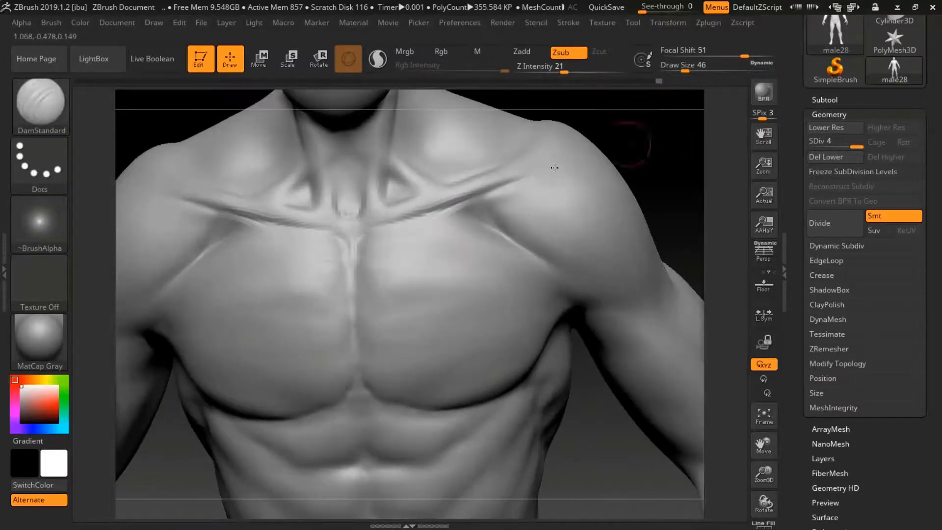
pyautogui.press('shift')
pyautogui.keyDown('shift'); pyautogui.moveTo(532, 178); pyautogui.dragTo(482, 213); pyautogui.keyUp('shift')
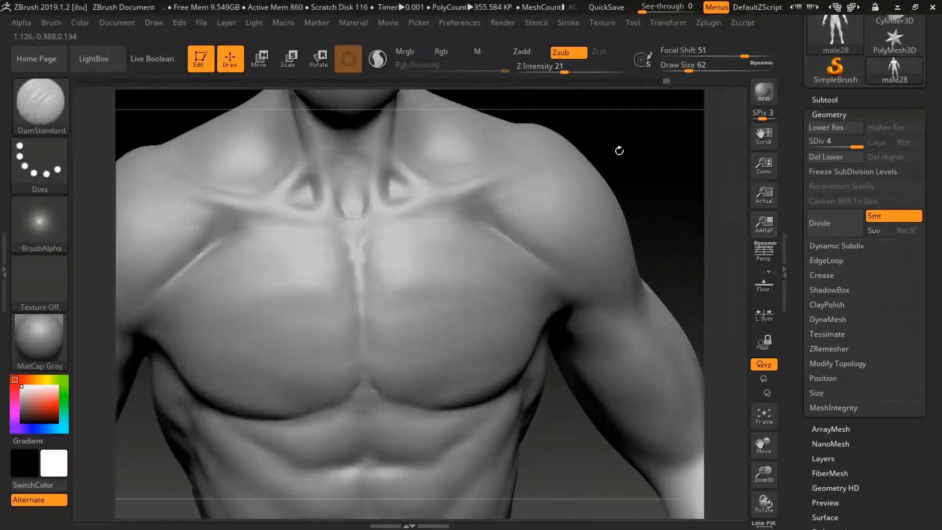
pyautogui.moveTo(602, 250)
pyautogui.mouseDown()
pyautogui.moveTo(478, 200)
pyautogui.moveTo(343, 206)
pyautogui.mouseUp()
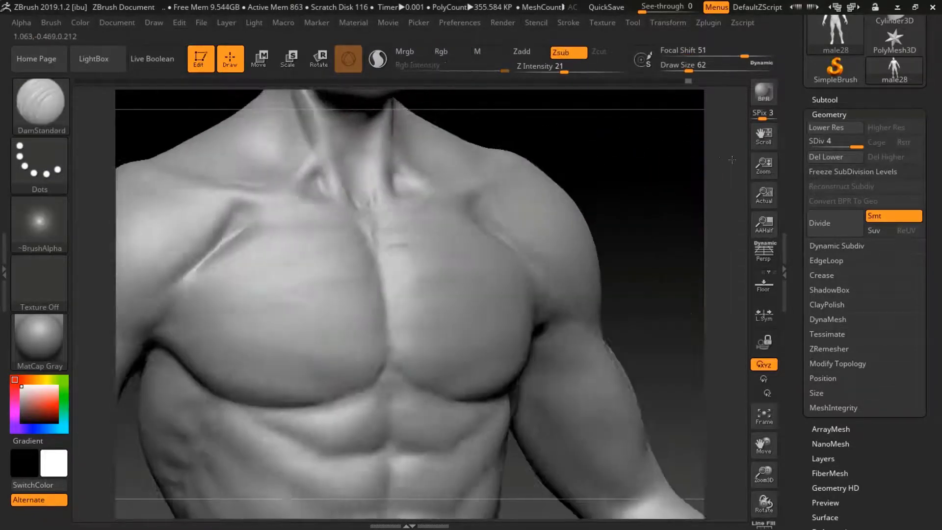
pyautogui.press('b')
pyautogui.press('c')
pyautogui.press('b')
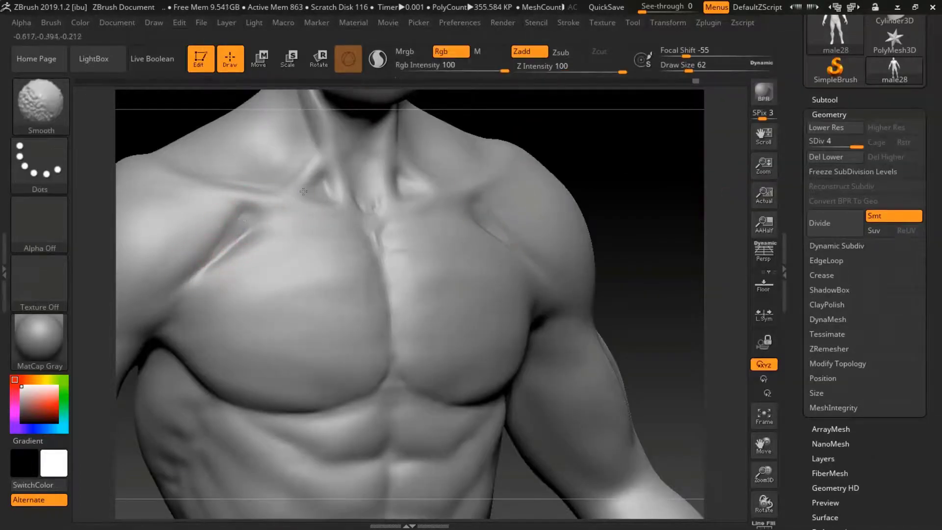
pyautogui.moveTo(202, 262); pyautogui.dragTo(437, 235)
pyautogui.moveTo(434, 199)
pyautogui.mouseDown()
pyautogui.moveTo(420, 221)
pyautogui.moveTo(658, 105)
pyautogui.moveTo(619, 141)
pyautogui.moveTo(608, 175)
pyautogui.mouseUp()
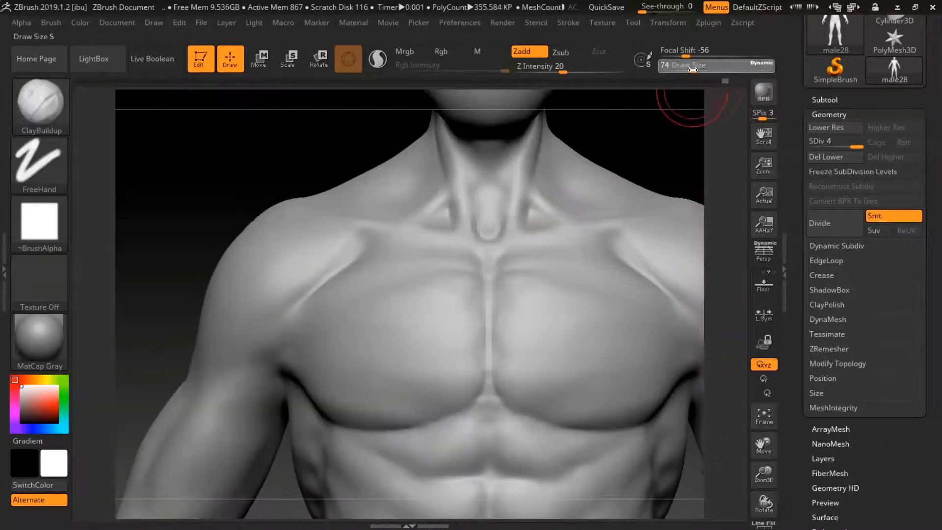
# Switch to the Move brush at draw size 116 and push the shoulder and upper chest forms
pyautogui.press('b')
pyautogui.press('m')
pyautogui.press('v')
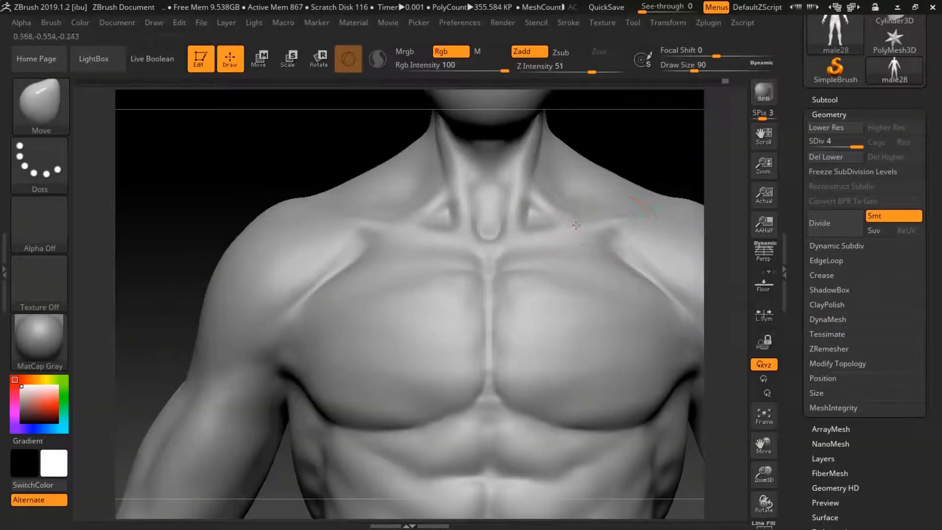
pyautogui.press(']')
pyautogui.press(']')
pyautogui.press(']')
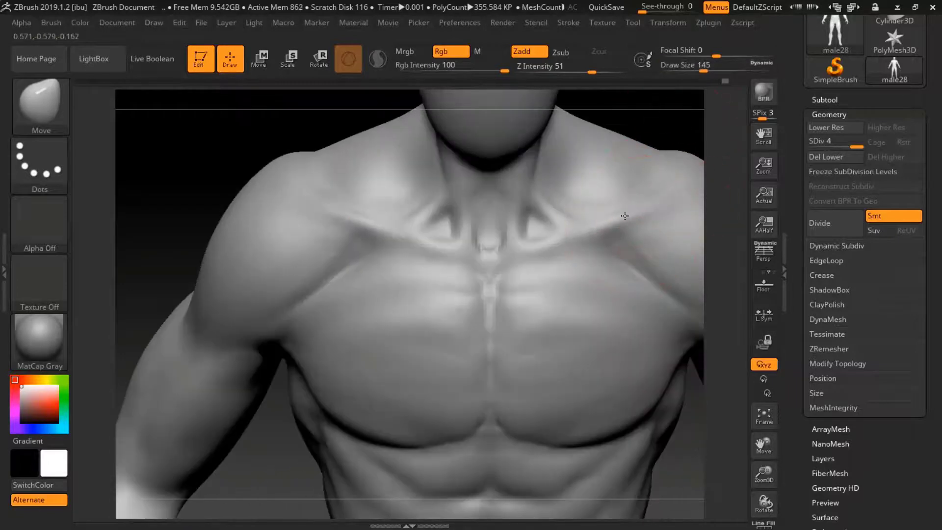
pyautogui.press('[')
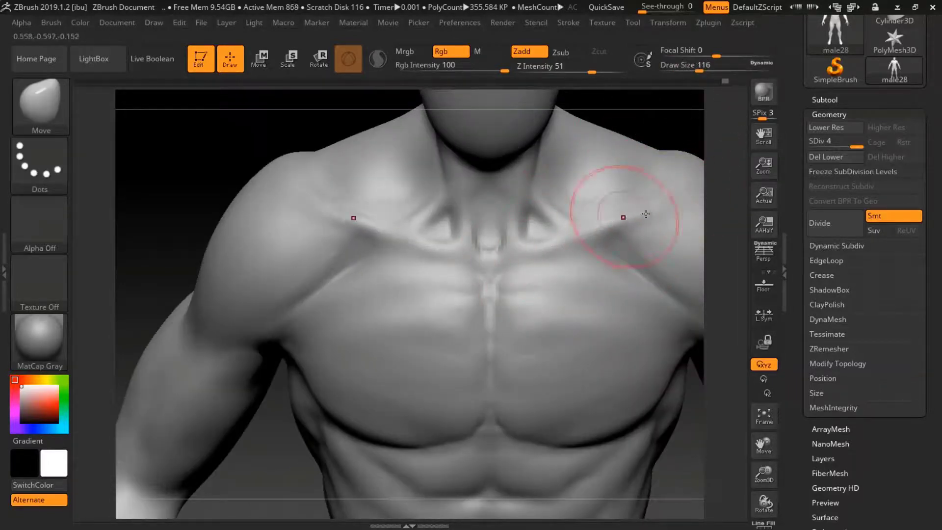
pyautogui.press('shift')
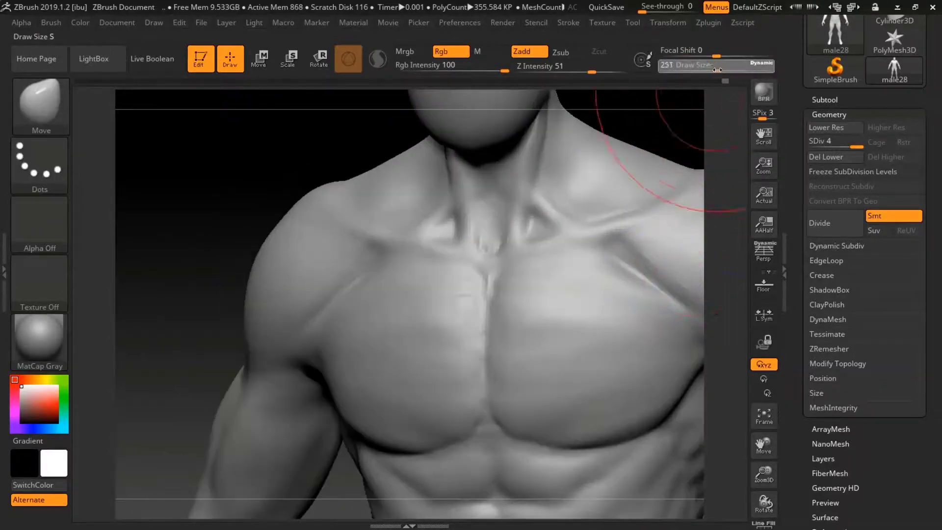
# Undo the stray right-chest stroke, frame the torso front-on, and bring up Save As with male28.ZTL
pyautogui.click(689, 82)
pyautogui.click(724, 81)
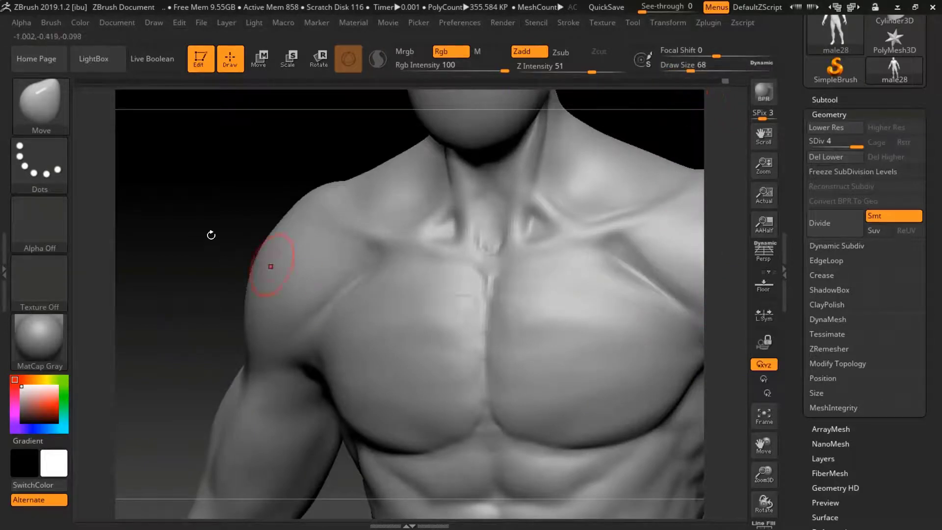
pyautogui.click(759, 425)
pyautogui.moveTo(764, 503)
pyautogui.mouseDown()
pyautogui.moveTo(736, 496)
pyautogui.moveTo(767, 503)
pyautogui.moveTo(743, 414)
pyautogui.mouseUp()
pyautogui.keyDown('shift'); pyautogui.moveTo(643, 175); pyautogui.dragTo(645, 175); pyautogui.keyUp('shift')
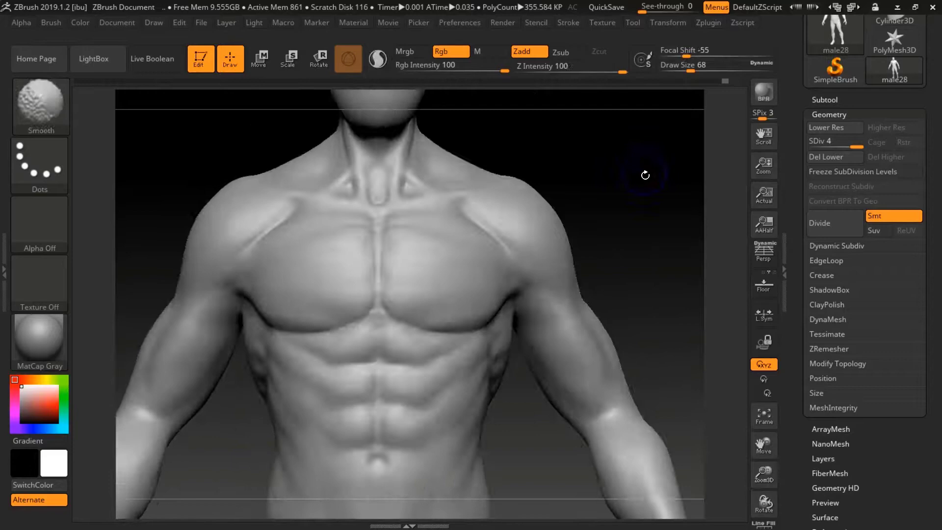
pyautogui.click(924, 166)
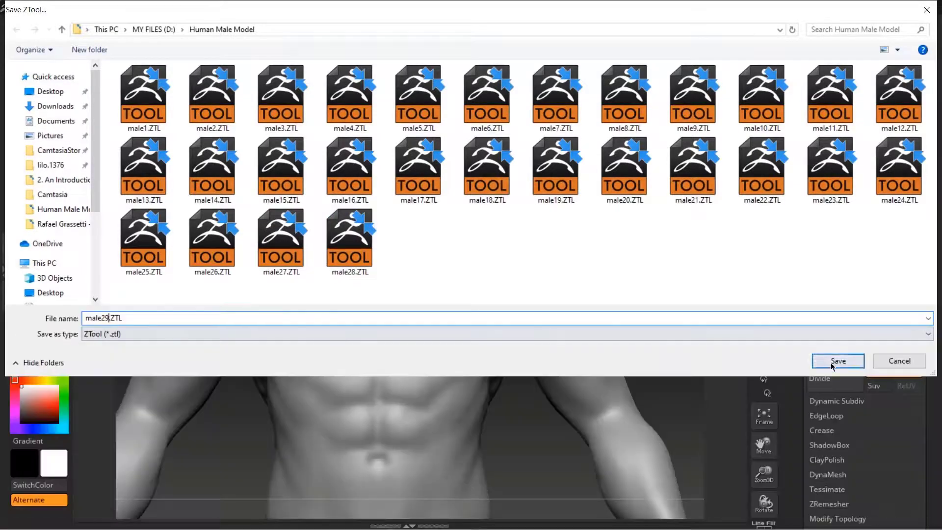
# Confirm the ZTL save, smooth the abs, and raise the mesh to subdivision level 4
pyautogui.click(838, 360)
pyautogui.moveTo(665, 222)
pyautogui.mouseDown()
pyautogui.moveTo(698, 246)
pyautogui.moveTo(740, 399)
pyautogui.mouseUp()
pyautogui.keyDown('alt'); pyautogui.moveTo(670, 259); pyautogui.dragTo(674, 313); pyautogui.keyUp('alt')
pyautogui.press('shift')
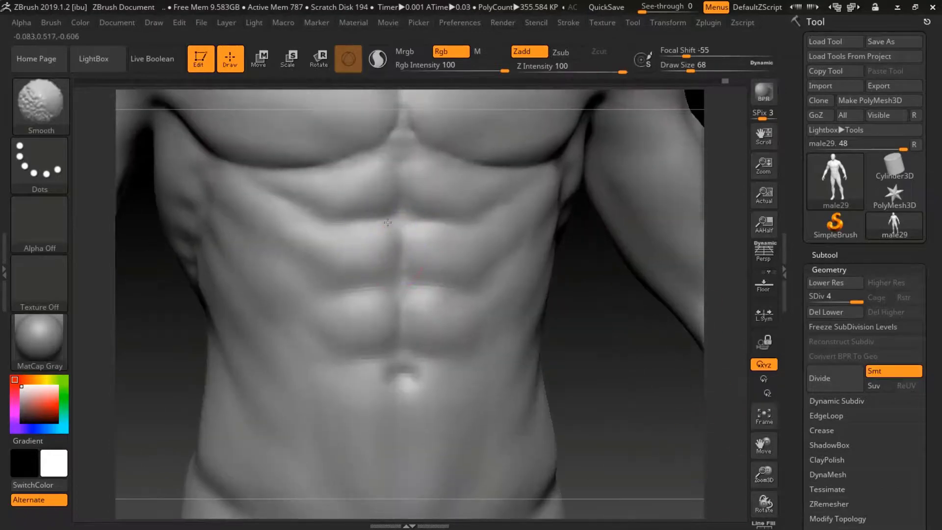
pyautogui.keyDown('shift'); pyautogui.moveTo(439, 312); pyautogui.dragTo(442, 157); pyautogui.keyUp('shift')
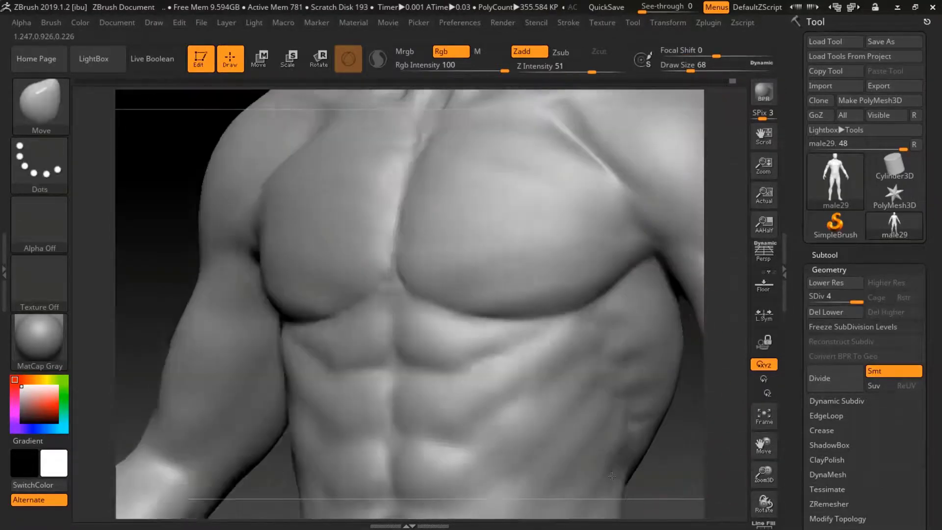
pyautogui.moveTo(613, 273); pyautogui.dragTo(643, 254)
pyautogui.moveTo(844, 303); pyautogui.dragTo(856, 301)
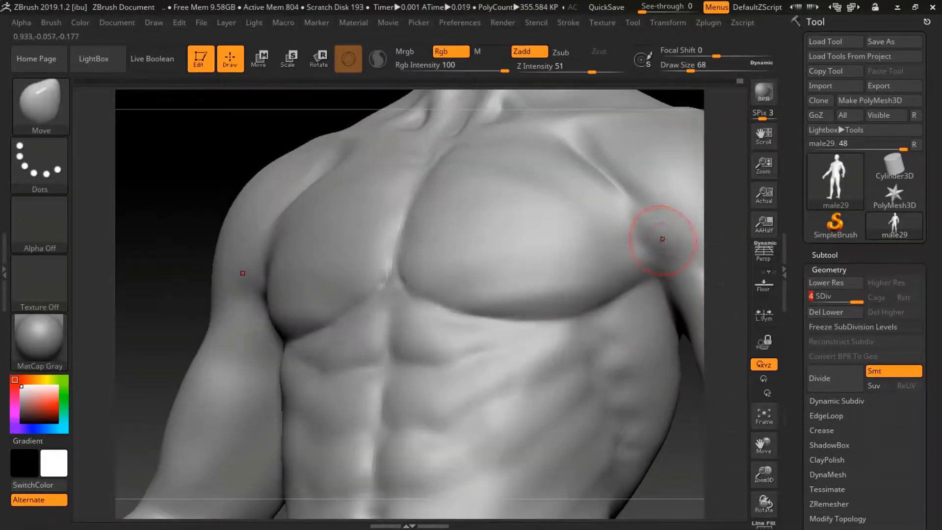
# Touch up the chest and neck base with the ClayBuildup brush
pyautogui.press('b')
pyautogui.press('c')
pyautogui.press('b')
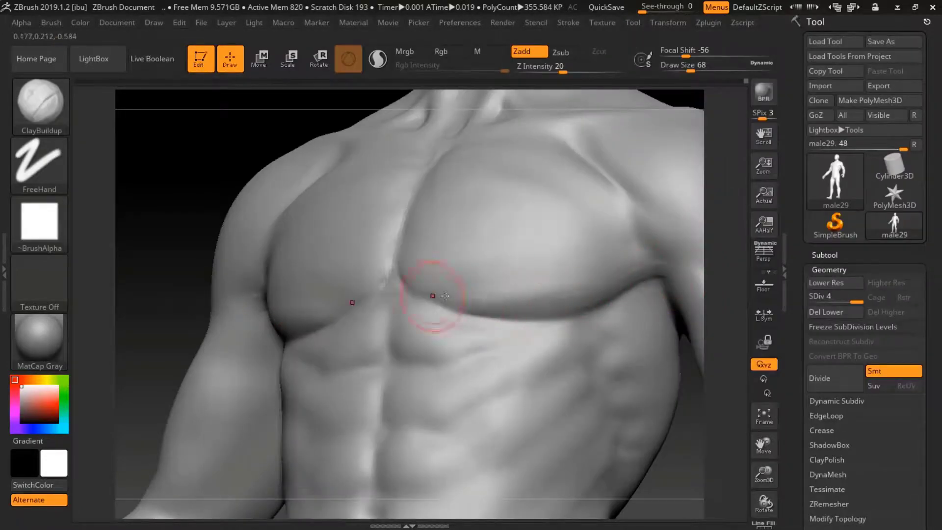
pyautogui.keyDown('ctrl'); pyautogui.moveTo(689, 221); pyautogui.dragTo(161, 161, button='right'); pyautogui.keyUp('ctrl')
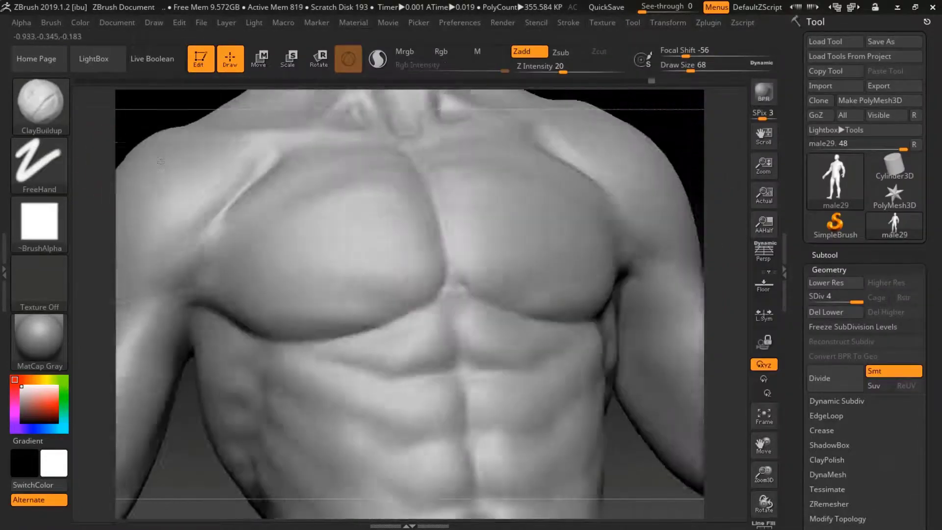
pyautogui.keyDown('alt'); pyautogui.moveTo(593, 252); pyautogui.dragTo(651, 336, button='right'); pyautogui.keyUp('alt')
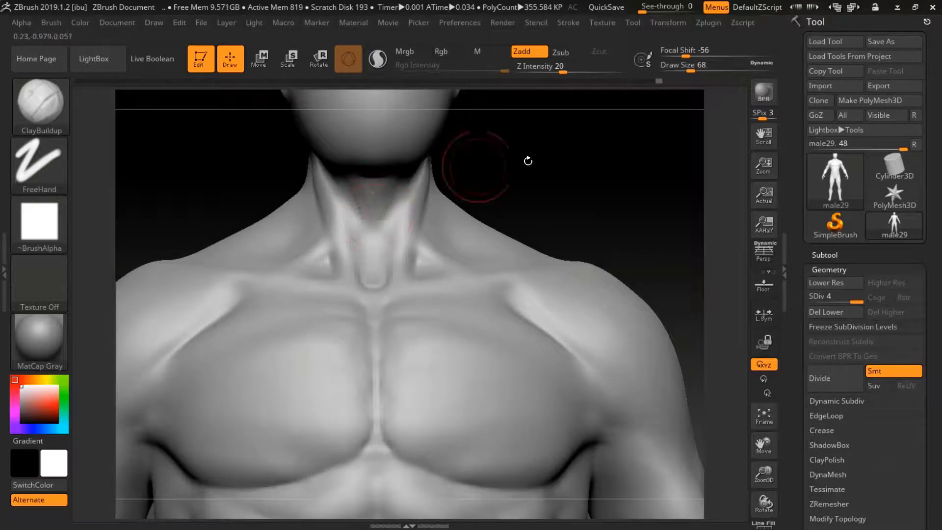
pyautogui.moveTo(528, 160)
pyautogui.mouseDown()
pyautogui.moveTo(359, 205)
pyautogui.moveTo(422, 216)
pyautogui.moveTo(386, 195)
pyautogui.mouseUp()
pyautogui.keyDown('shift'); pyautogui.moveTo(386, 195); pyautogui.dragTo(383, 194, button='right'); pyautogui.keyUp('shift')
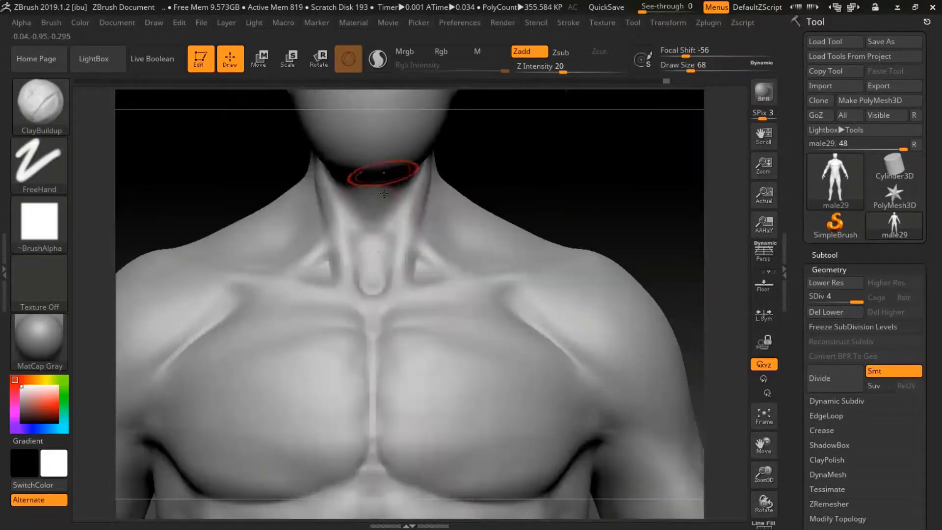
pyautogui.click(763, 416)
pyautogui.moveTo(764, 474); pyautogui.dragTo(757, 480)
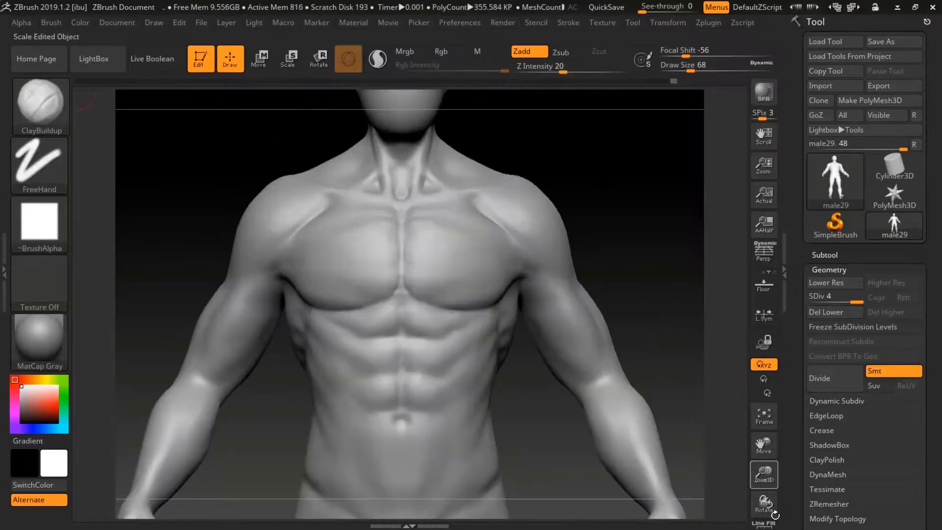
pyautogui.moveTo(763, 445); pyautogui.dragTo(775, 357)
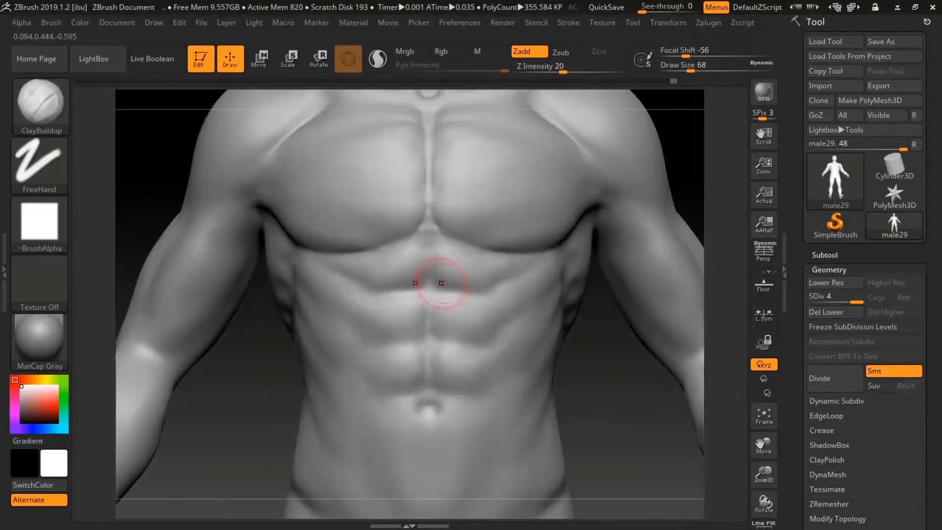
# Save the sculpt as a new version, male30.ZTL
pyautogui.click(902, 43)
pyautogui.press('Right')
pyautogui.press('BackSpace')
pyautogui.press('BackSpace')
pyautogui.write('30')
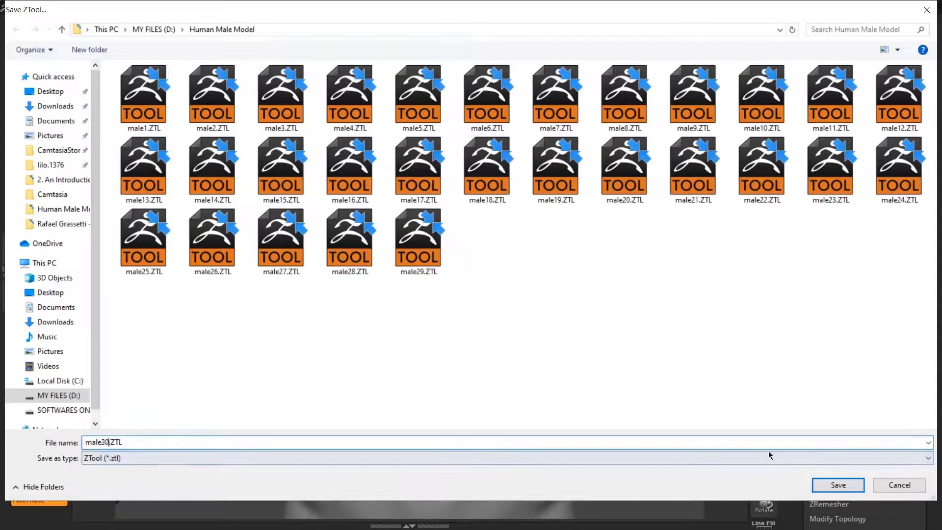
pyautogui.press('Return')
# Carve a deeper navel crease with the DamStandard brush in Zsub mode
pyautogui.moveTo(764, 476); pyautogui.dragTo(764, 441)
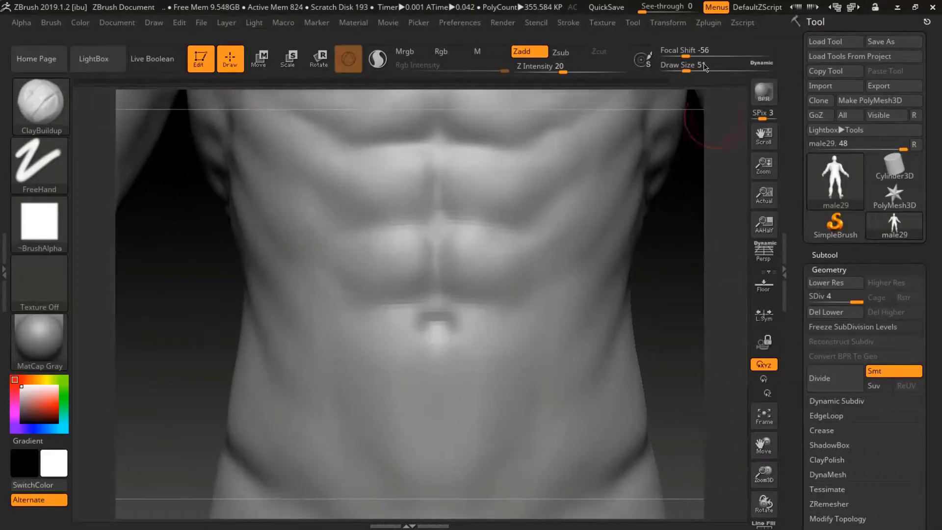
pyautogui.press('b')
pyautogui.press('d')
pyautogui.press('s')
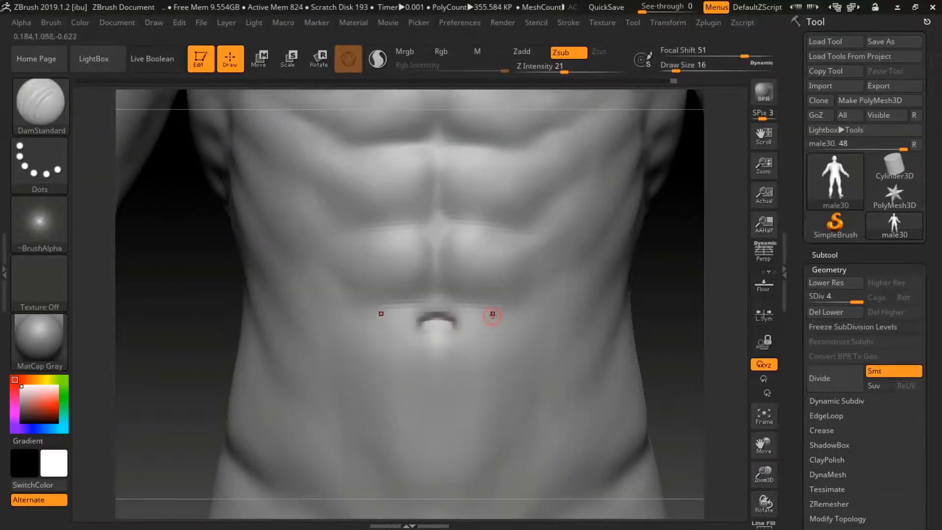
# Build a small nipple on the right pec with ClayBuildup at draw size 23
pyautogui.press('b')
pyautogui.press('c')
pyautogui.press('b')
pyautogui.press(']')
pyautogui.press(']')
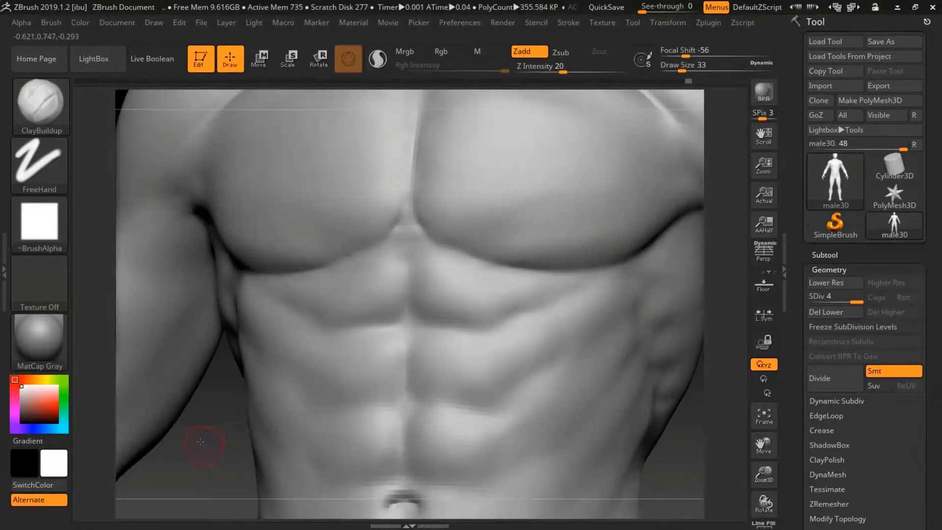
pyautogui.press('b')
pyautogui.press('Escape')
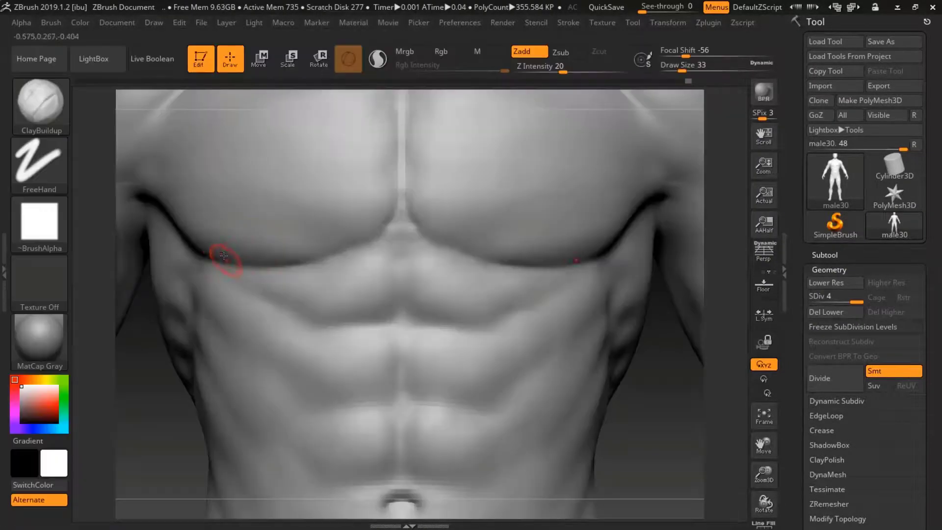
pyautogui.moveTo(213, 247); pyautogui.dragTo(546, 221, button='right')
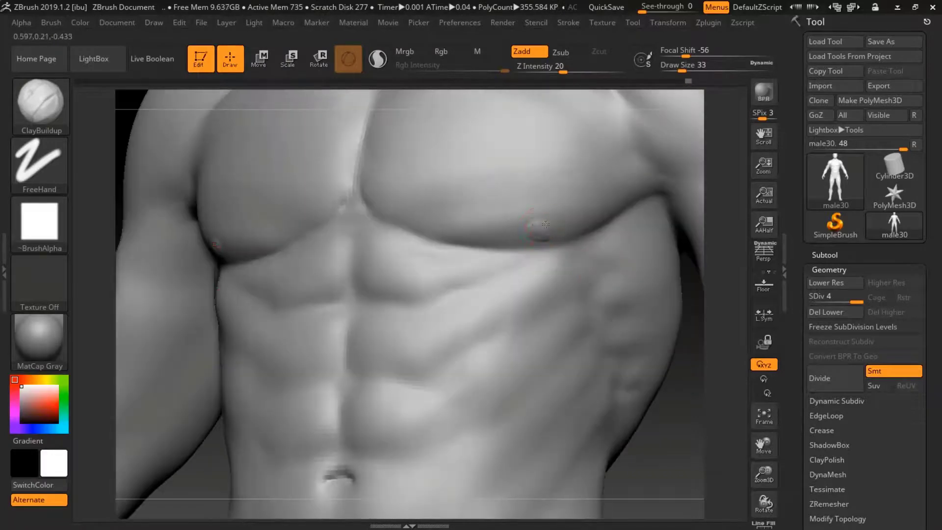
pyautogui.moveTo(682, 71); pyautogui.dragTo(678, 71)
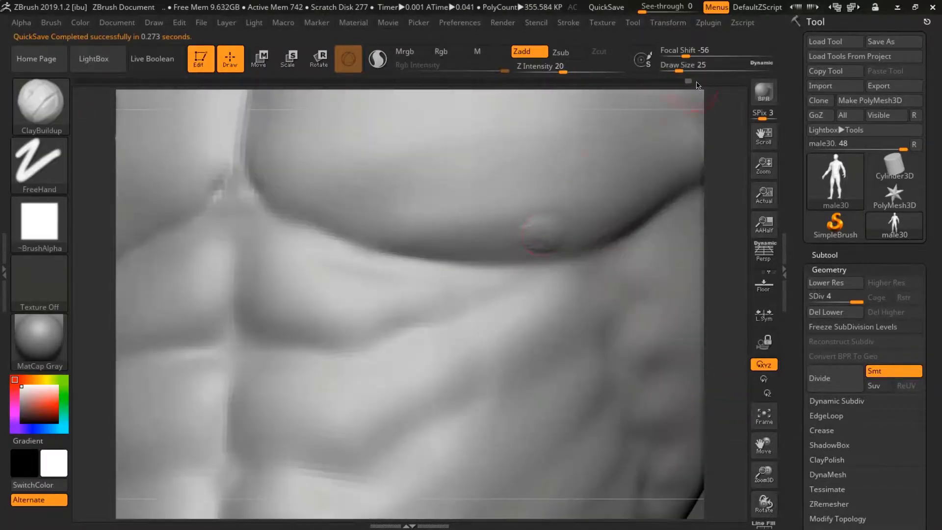
pyautogui.write('9')
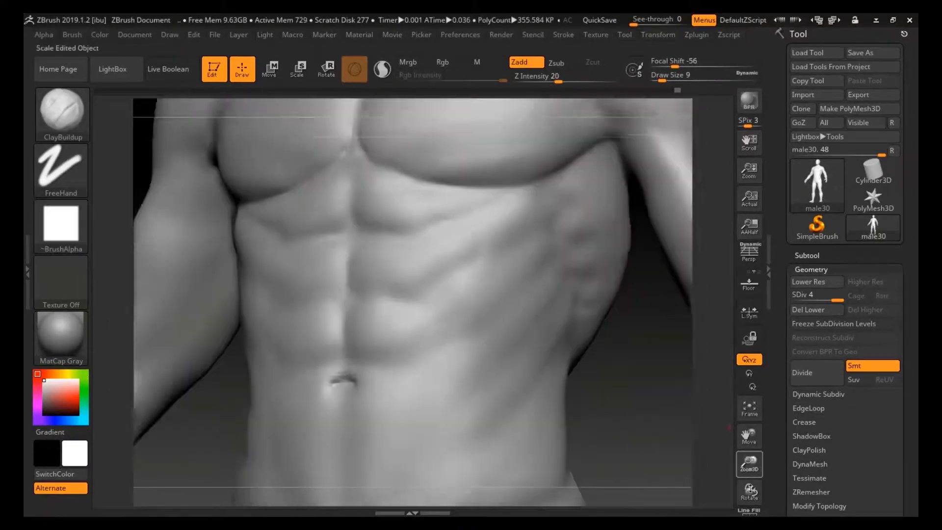
pyautogui.write('23')
pyautogui.press('Return')
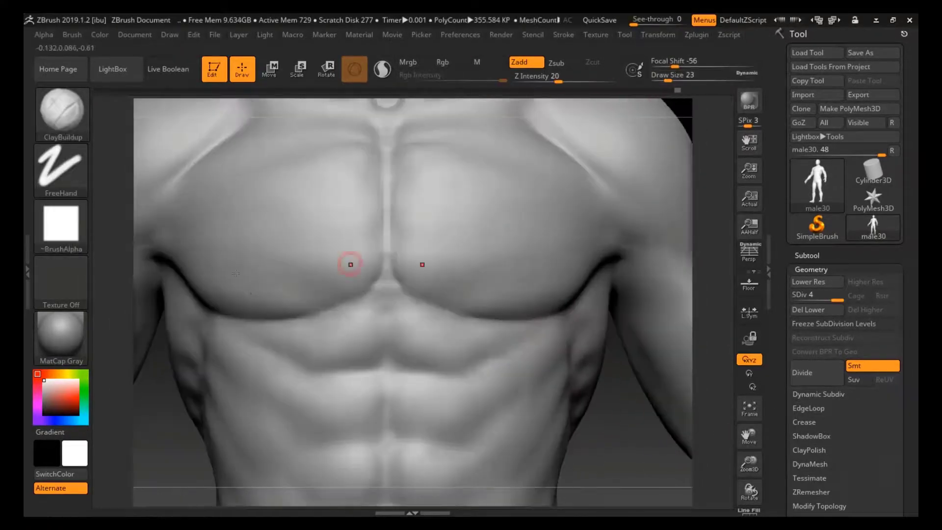
pyautogui.moveTo(545, 297); pyautogui.dragTo(552, 284, button='right')
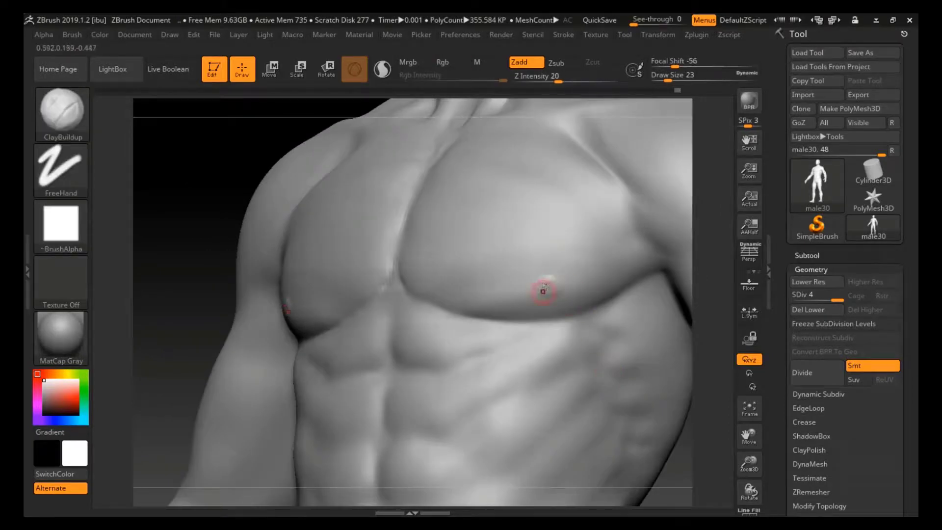
pyautogui.keyDown('alt'); pyautogui.moveTo(543, 291); pyautogui.dragTo(658, 195, button='right'); pyautogui.keyUp('alt')
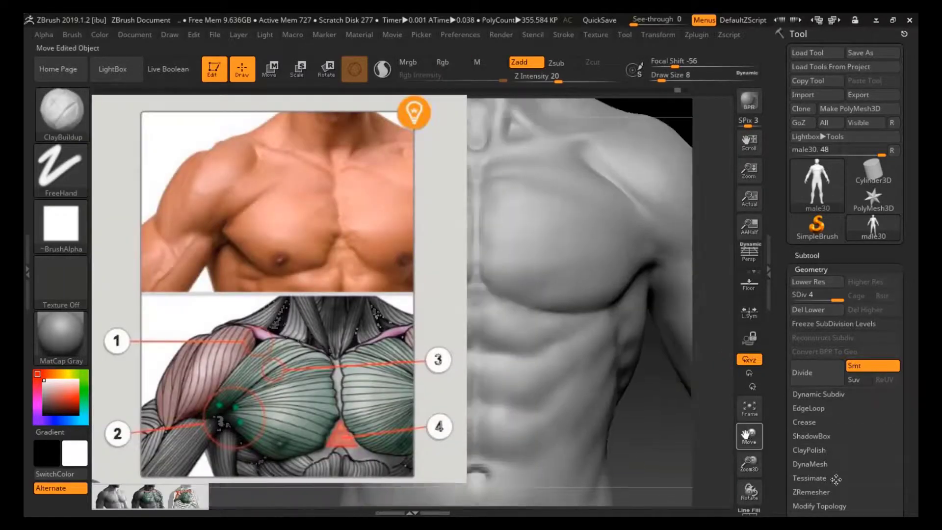
# Shape the nipples with ClayBuildup at draw sizes 33 and 17 from three-quarter views
pyautogui.write('33')
pyautogui.press('Return')
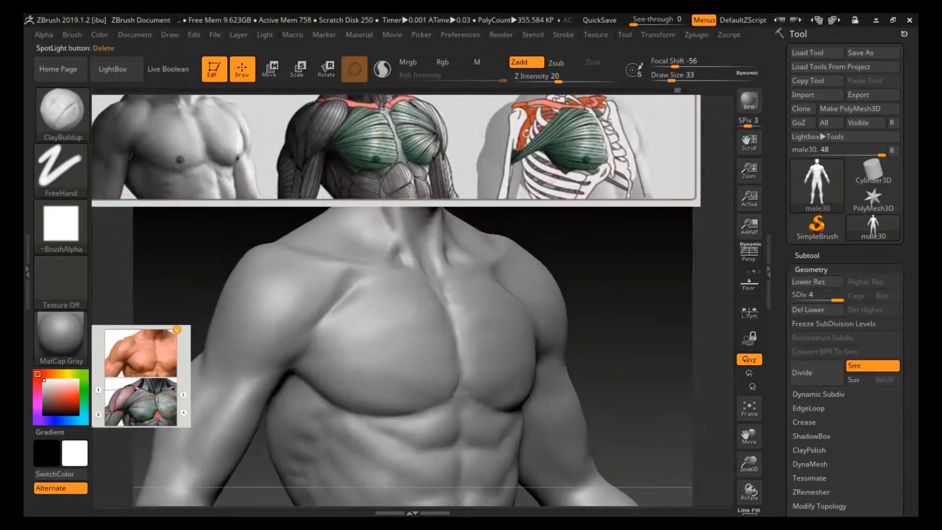
pyautogui.click(687, 74)
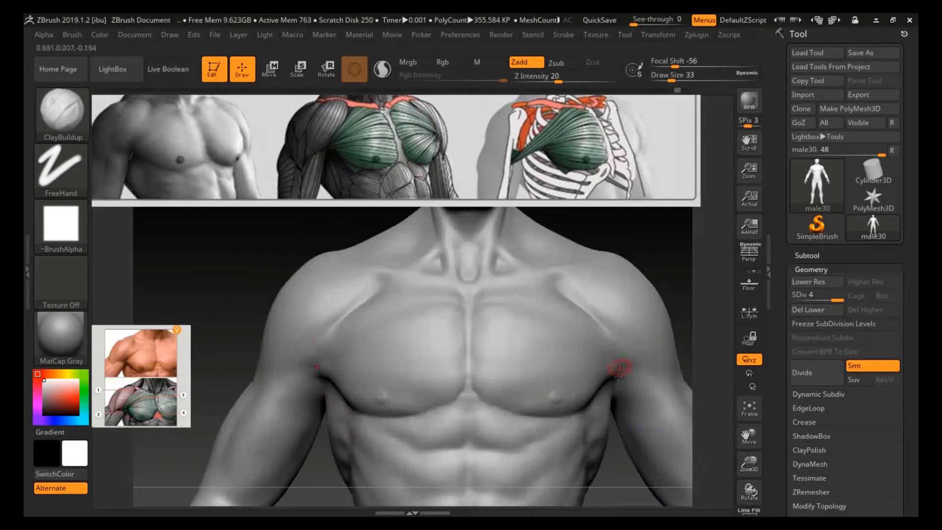
pyautogui.moveTo(611, 407); pyautogui.dragTo(377, 395)
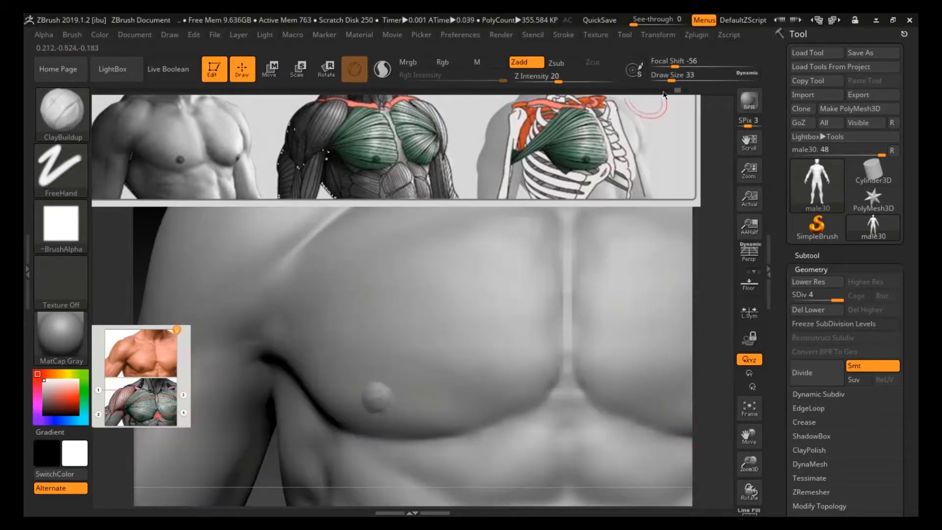
pyautogui.click(749, 407)
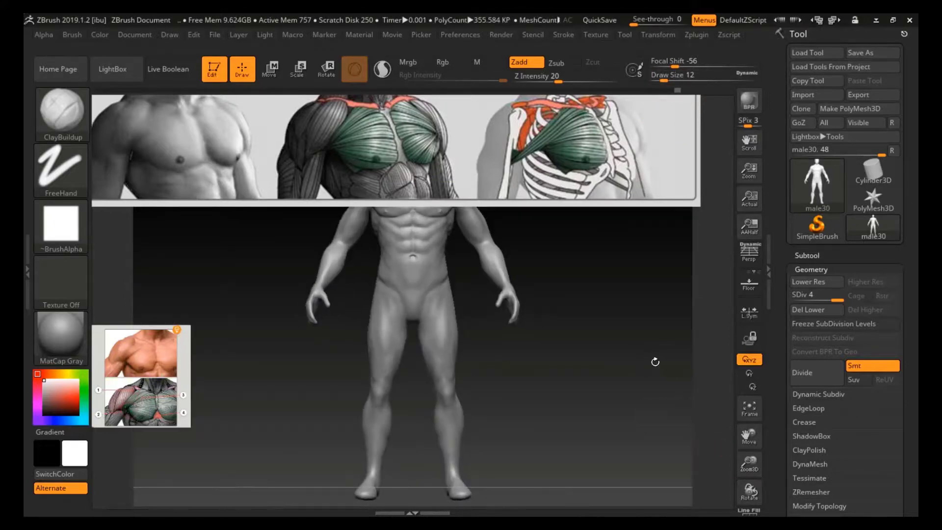
pyautogui.keyDown('alt'); pyautogui.moveTo(656, 362); pyautogui.dragTo(624, 373); pyautogui.keyUp('alt')
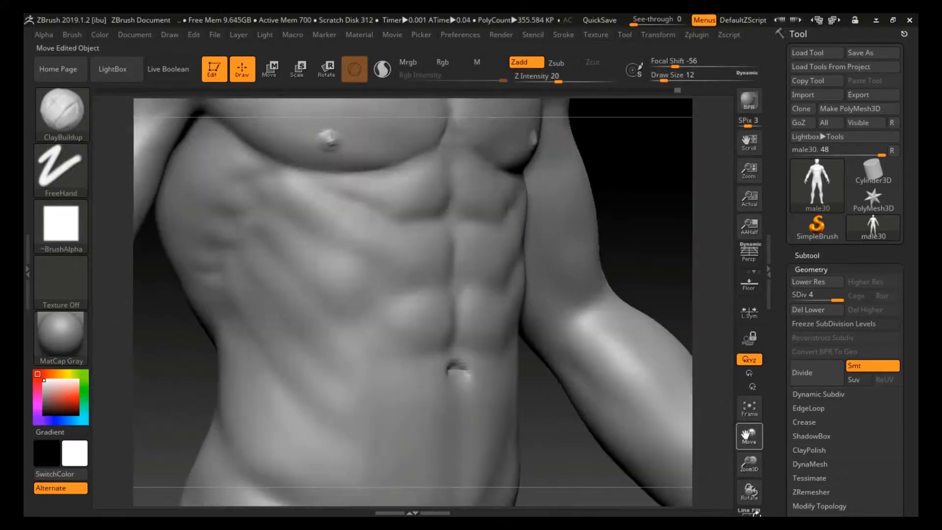
pyautogui.write('s')
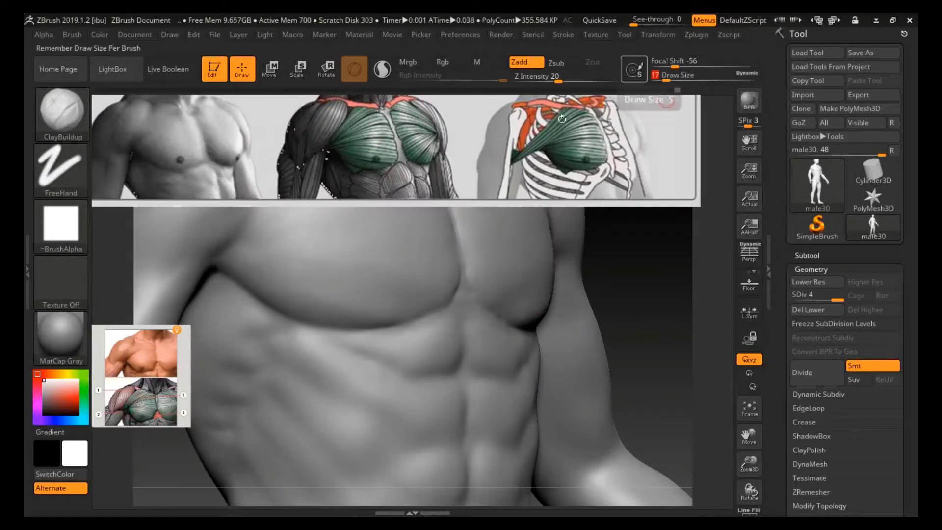
pyautogui.write('17')
pyautogui.press('Return')
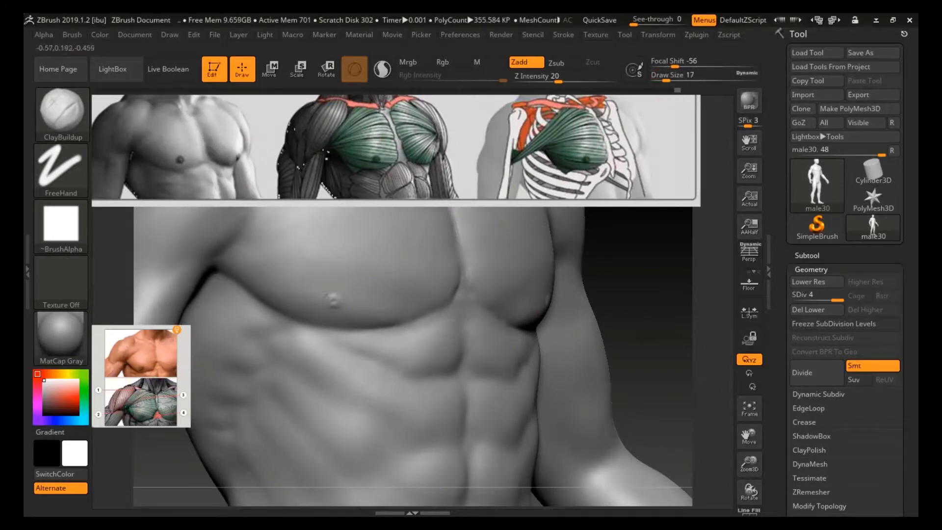
pyautogui.keyDown('shift'); pyautogui.moveTo(653, 275); pyautogui.dragTo(634, 278); pyautogui.keyUp('shift')
pyautogui.moveTo(251, 413); pyautogui.dragTo(343, 290)
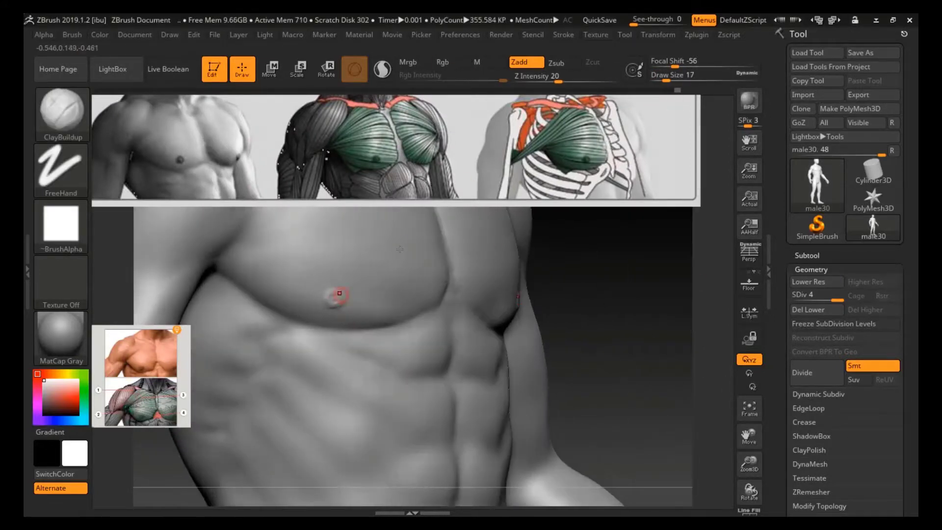
# Refine the nipple at draw sizes 14 and 12, smoothing and undoing strokes as needed
pyautogui.click(665, 75)
pyautogui.write('14')
pyautogui.press('Return')
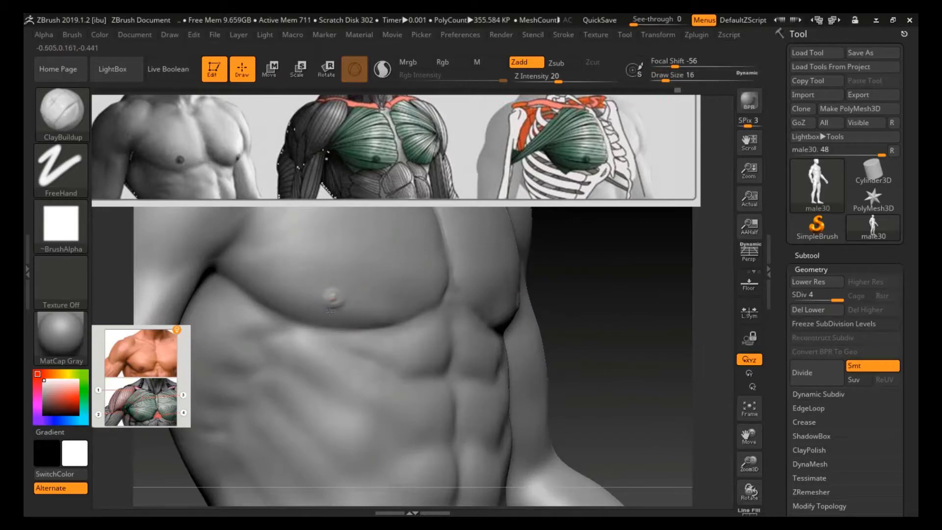
pyautogui.press('shift')
pyautogui.click(750, 414)
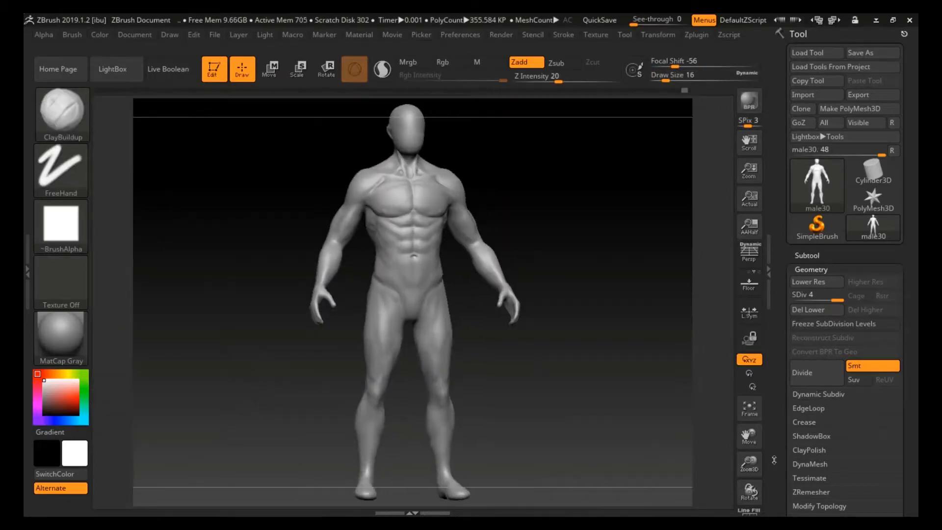
pyautogui.moveTo(749, 463); pyautogui.dragTo(749, 491)
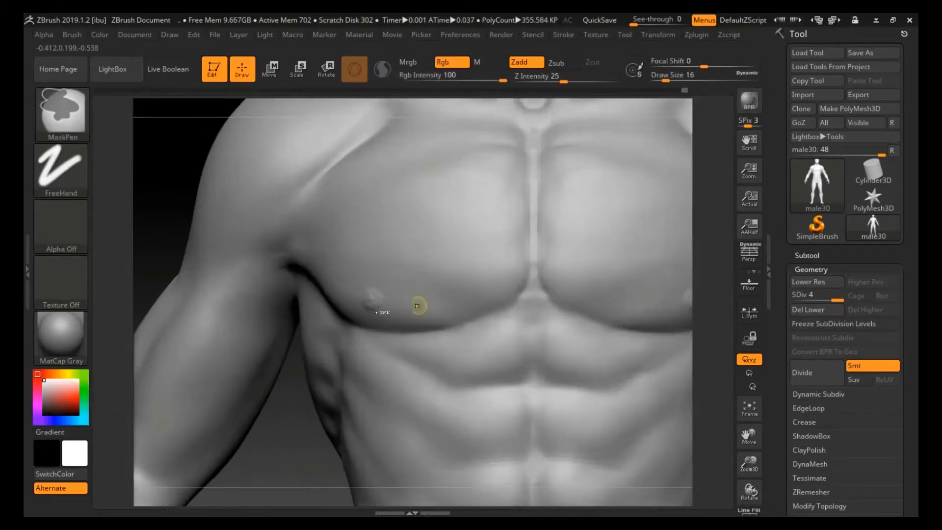
pyautogui.hotkey('ctrl', 'z')
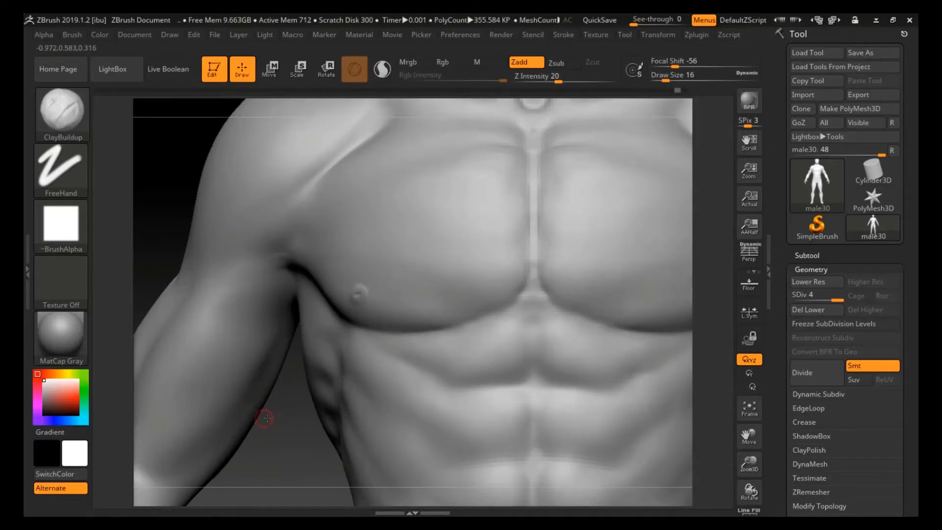
pyautogui.moveTo(264, 417); pyautogui.dragTo(367, 295, button='right')
pyautogui.moveTo(666, 80); pyautogui.dragTo(663, 80)
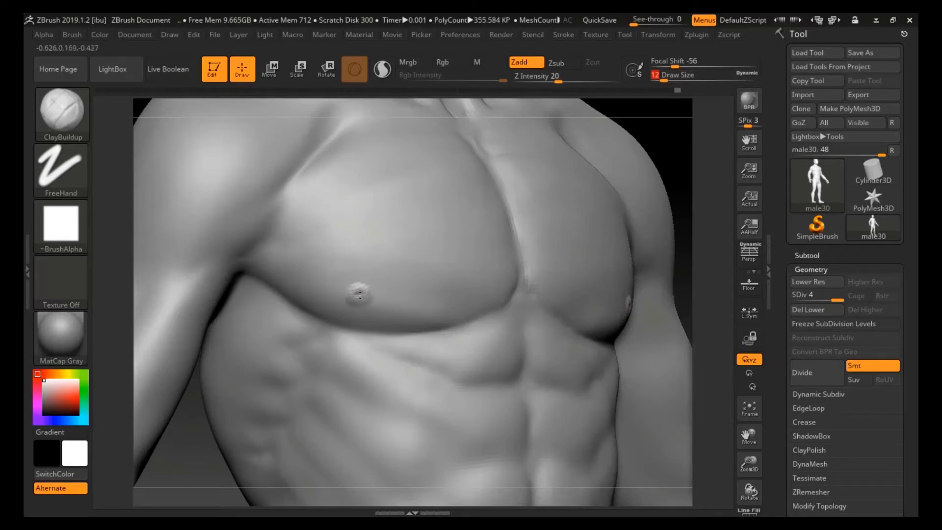
pyautogui.moveTo(420, 270); pyautogui.dragTo(342, 347, button='right')
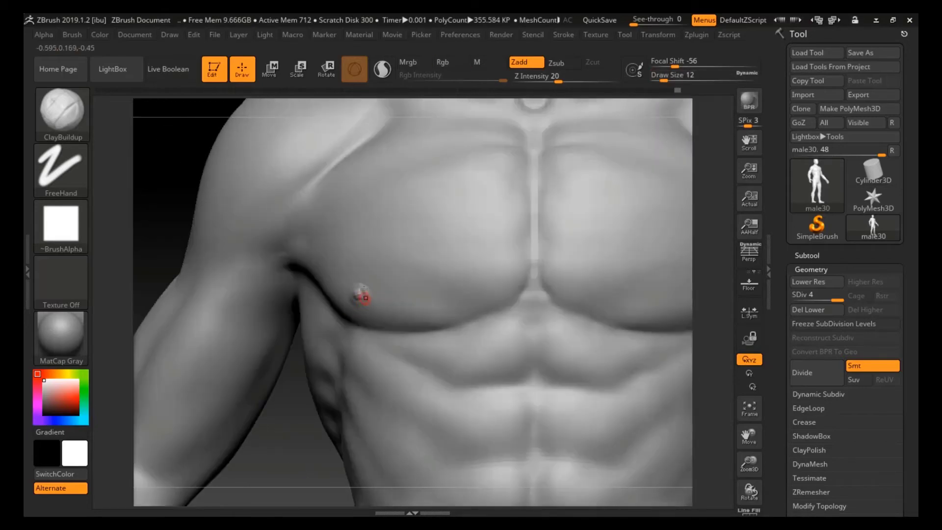